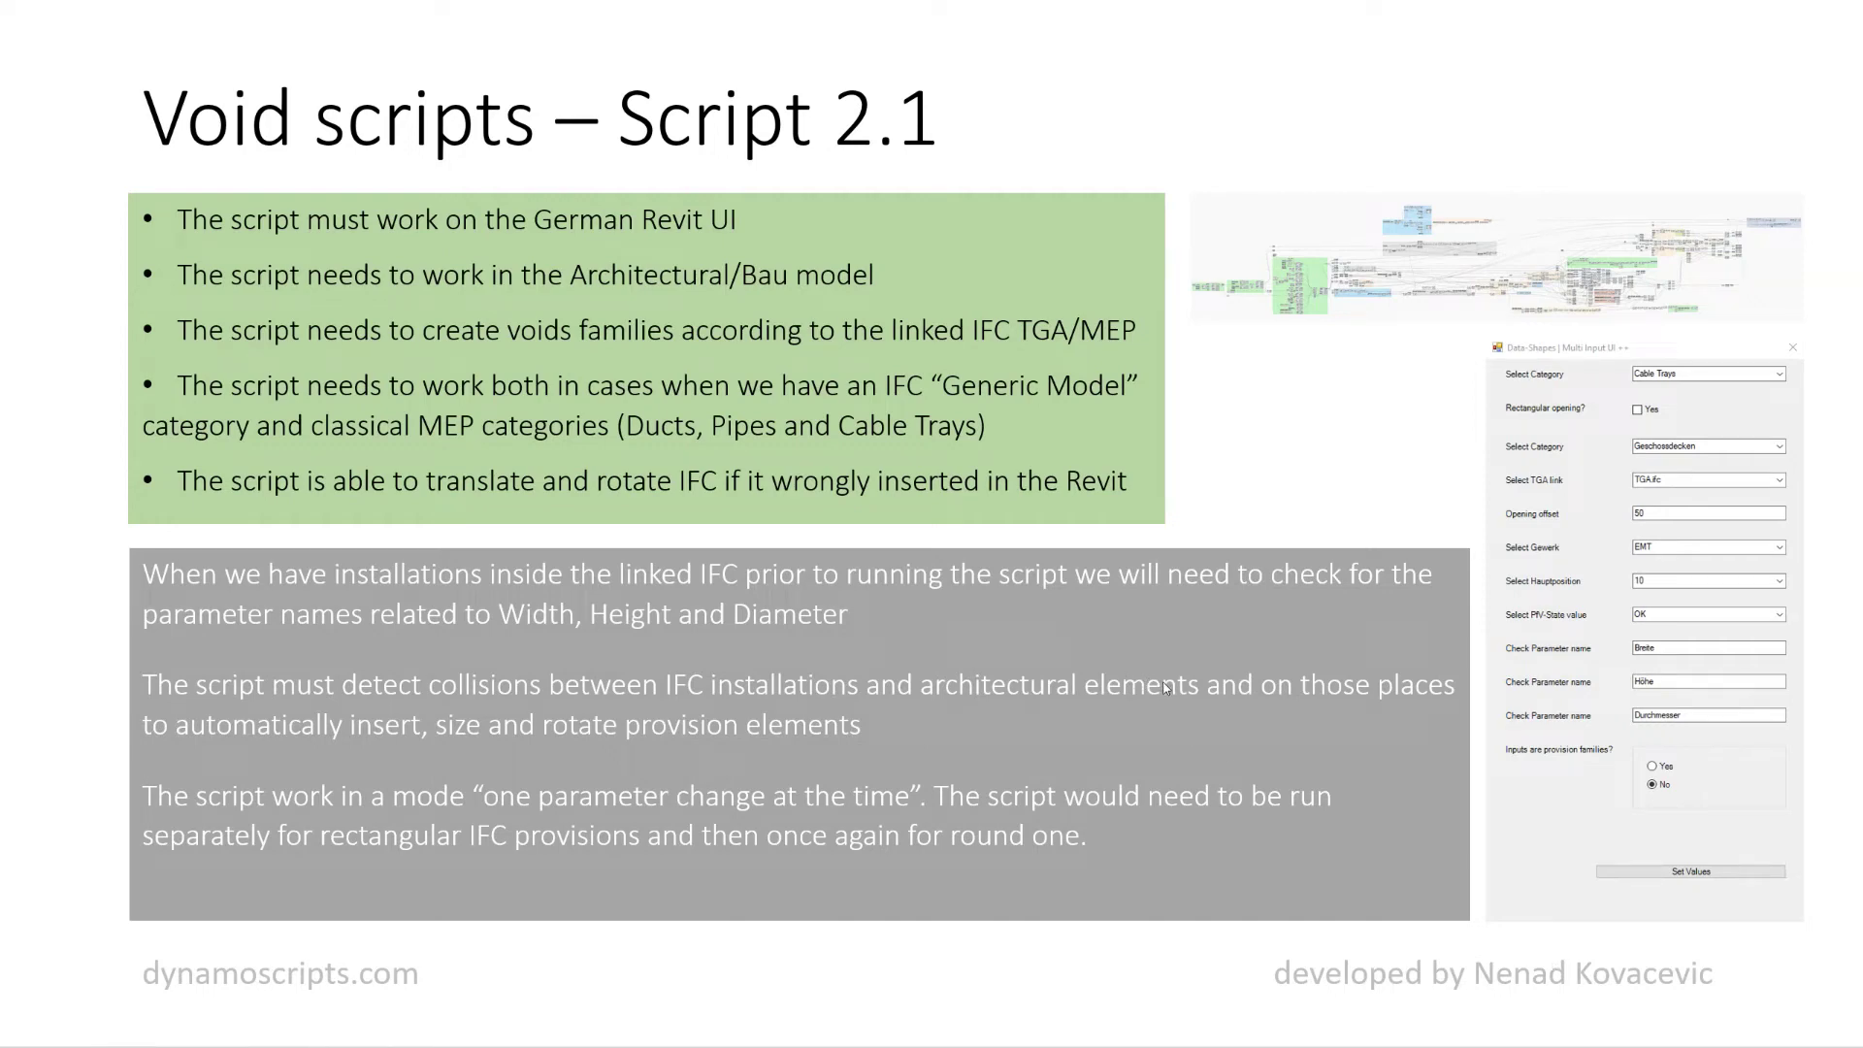
key("Right")
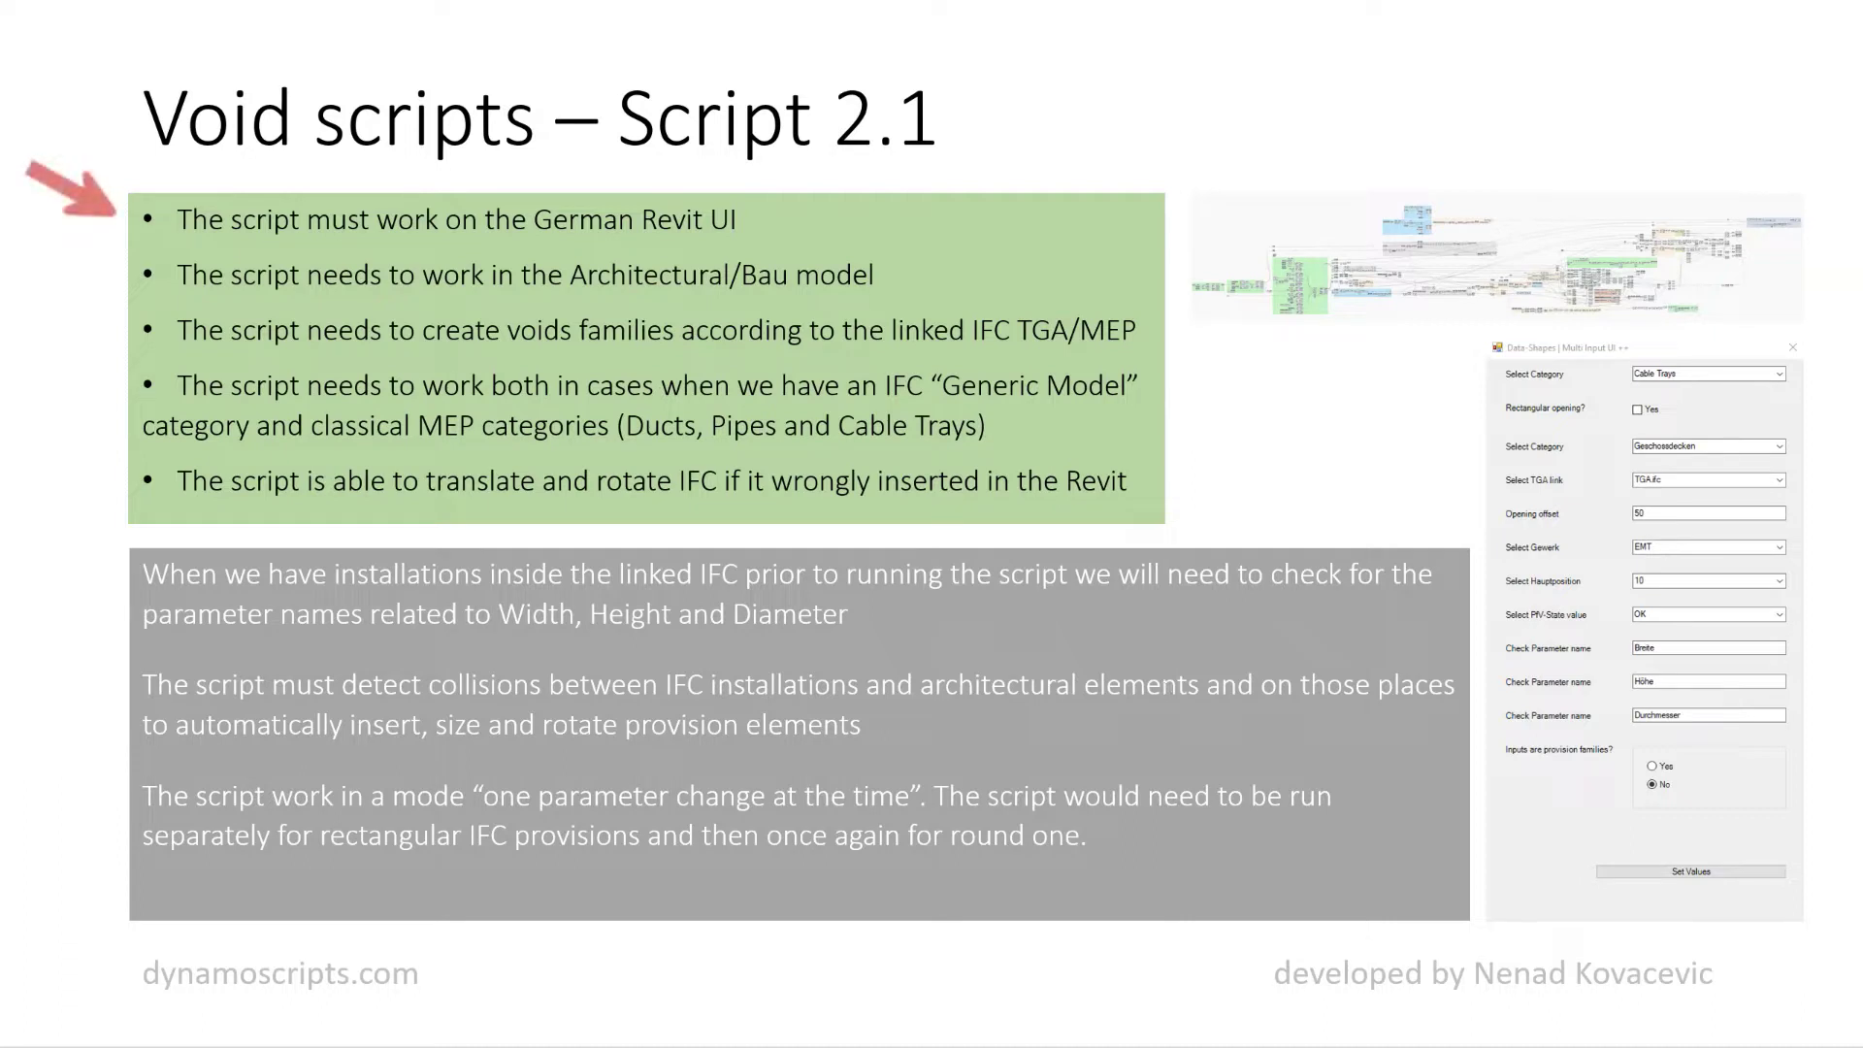
key("Right")
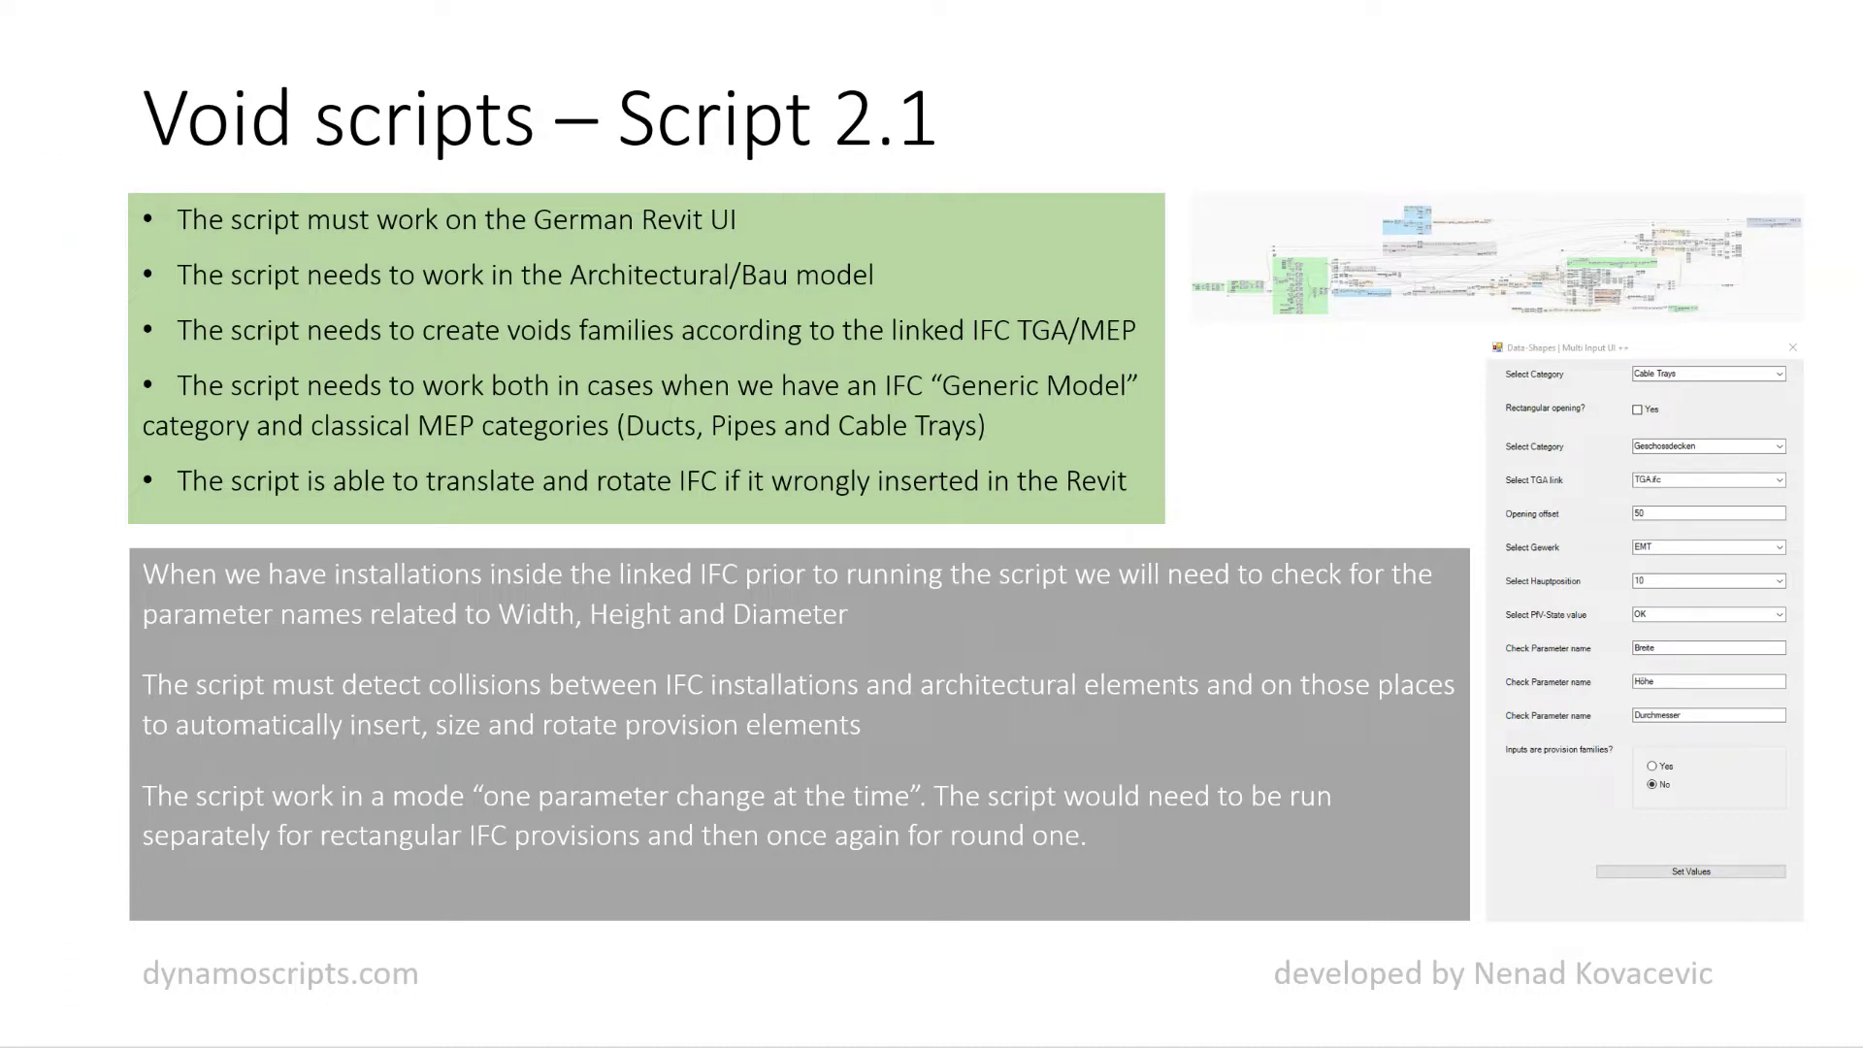
key("Right")
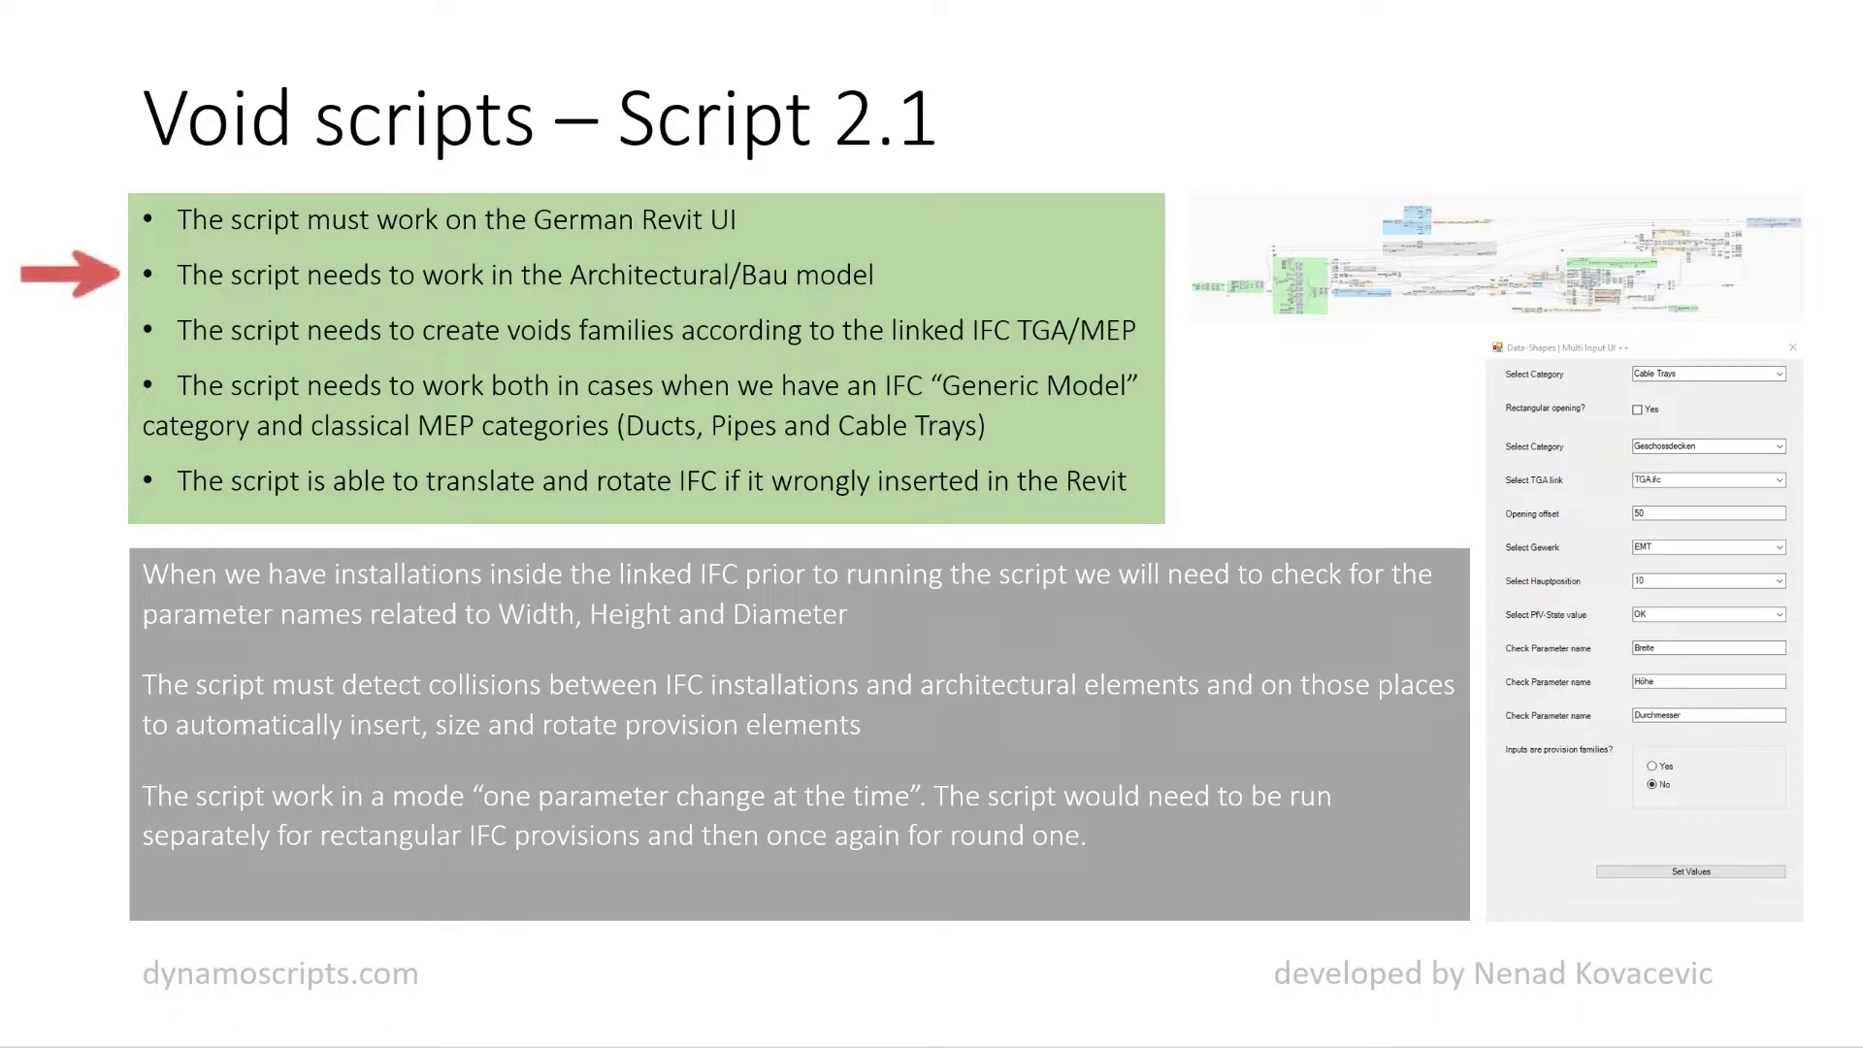
key("Right")
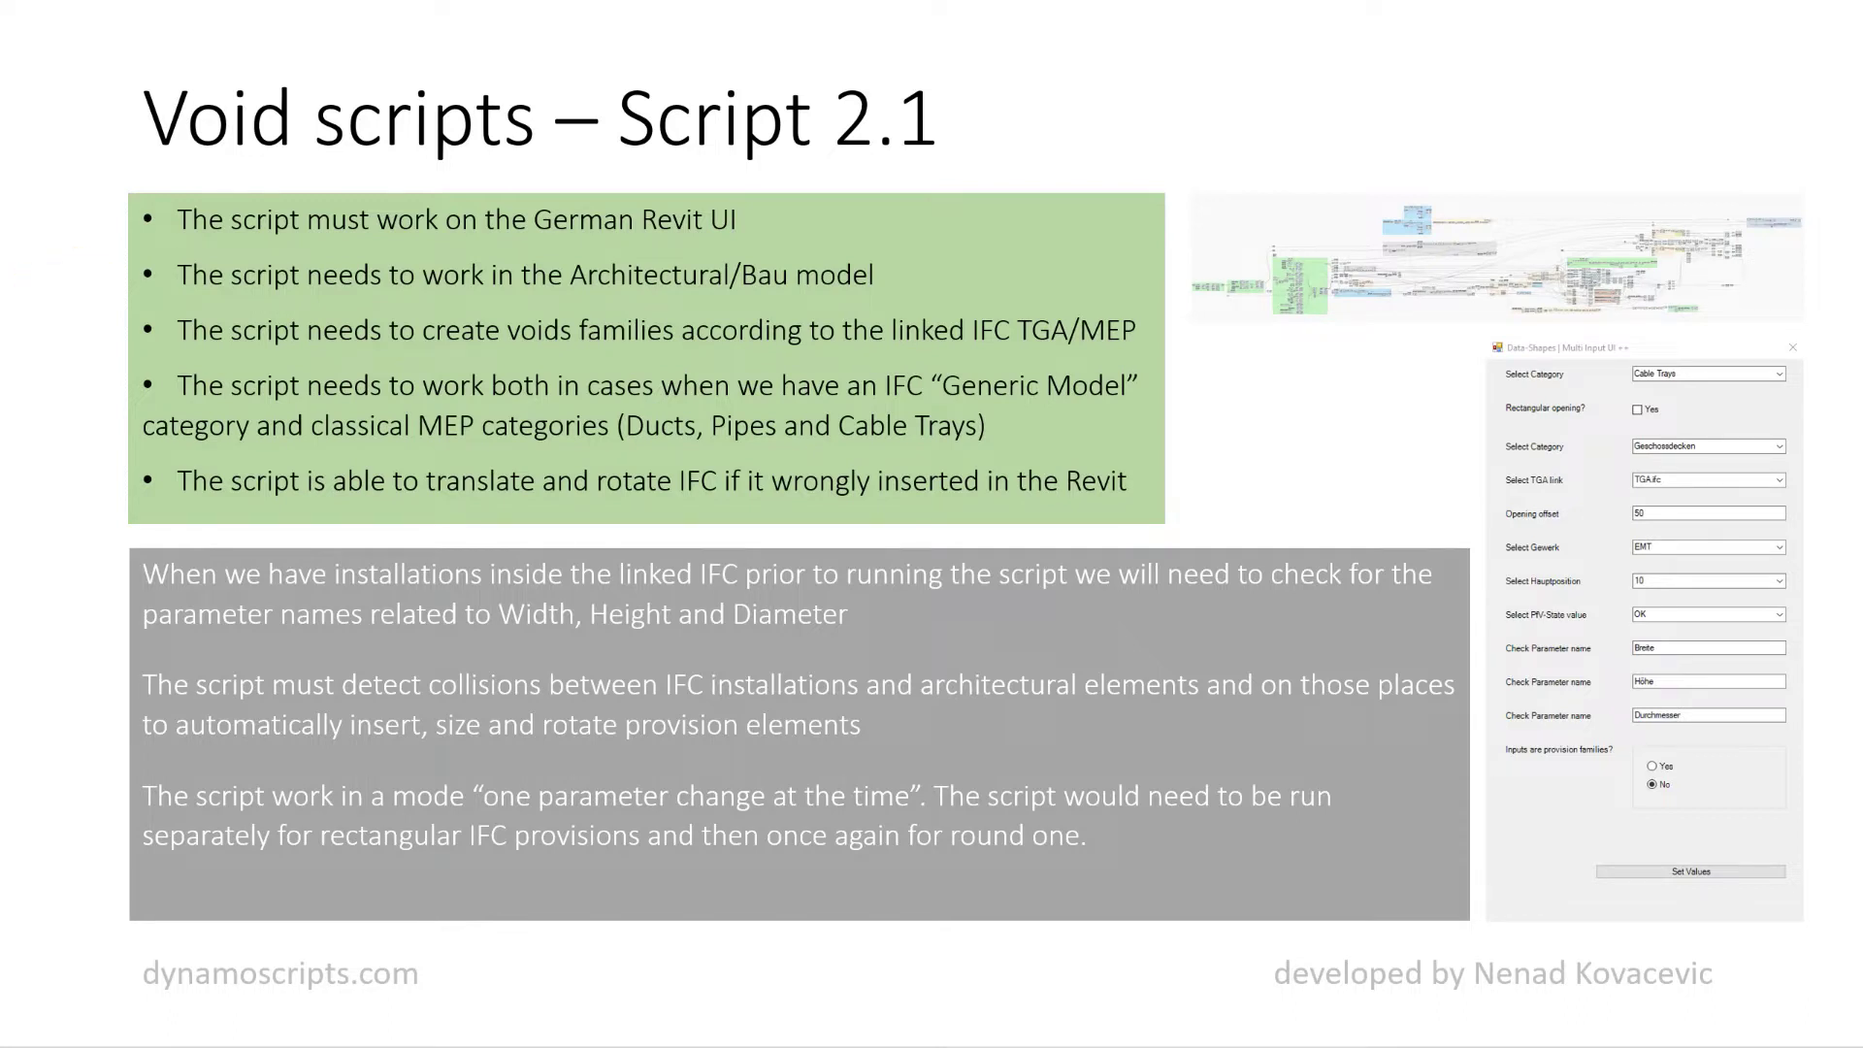
key("Right")
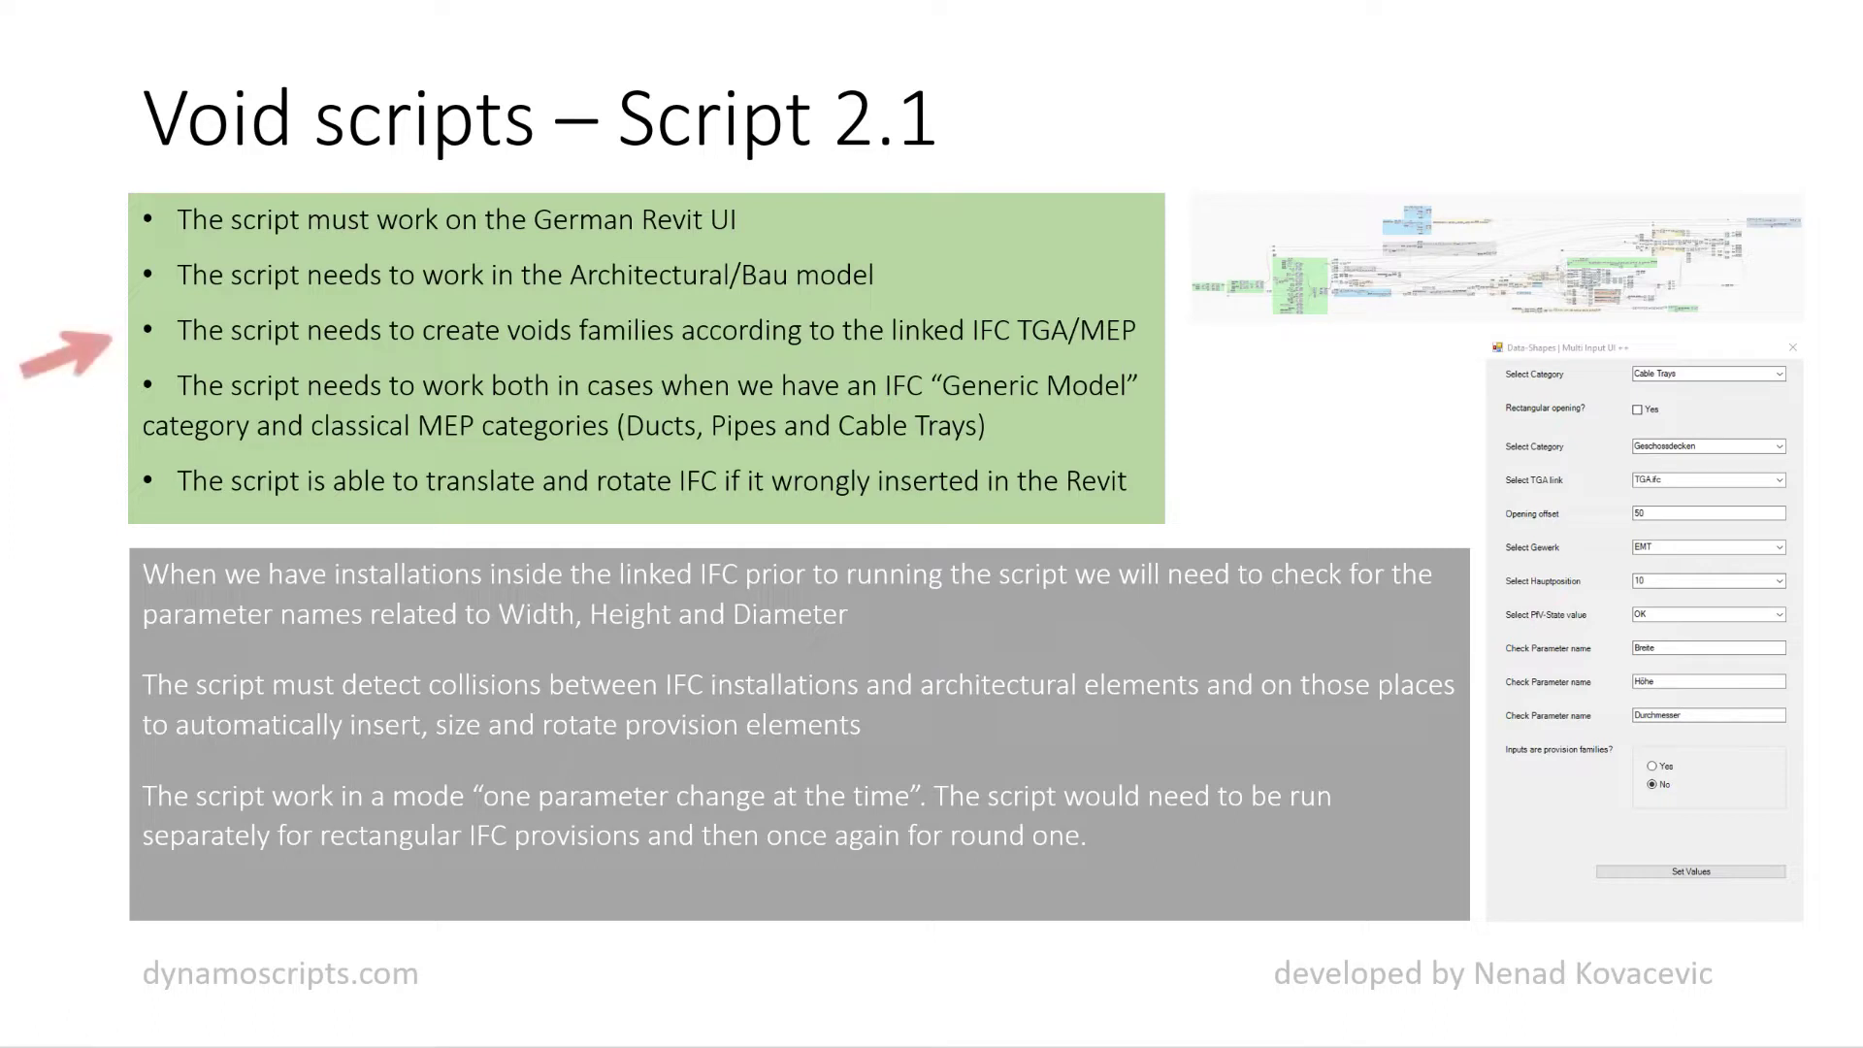
key("Right")
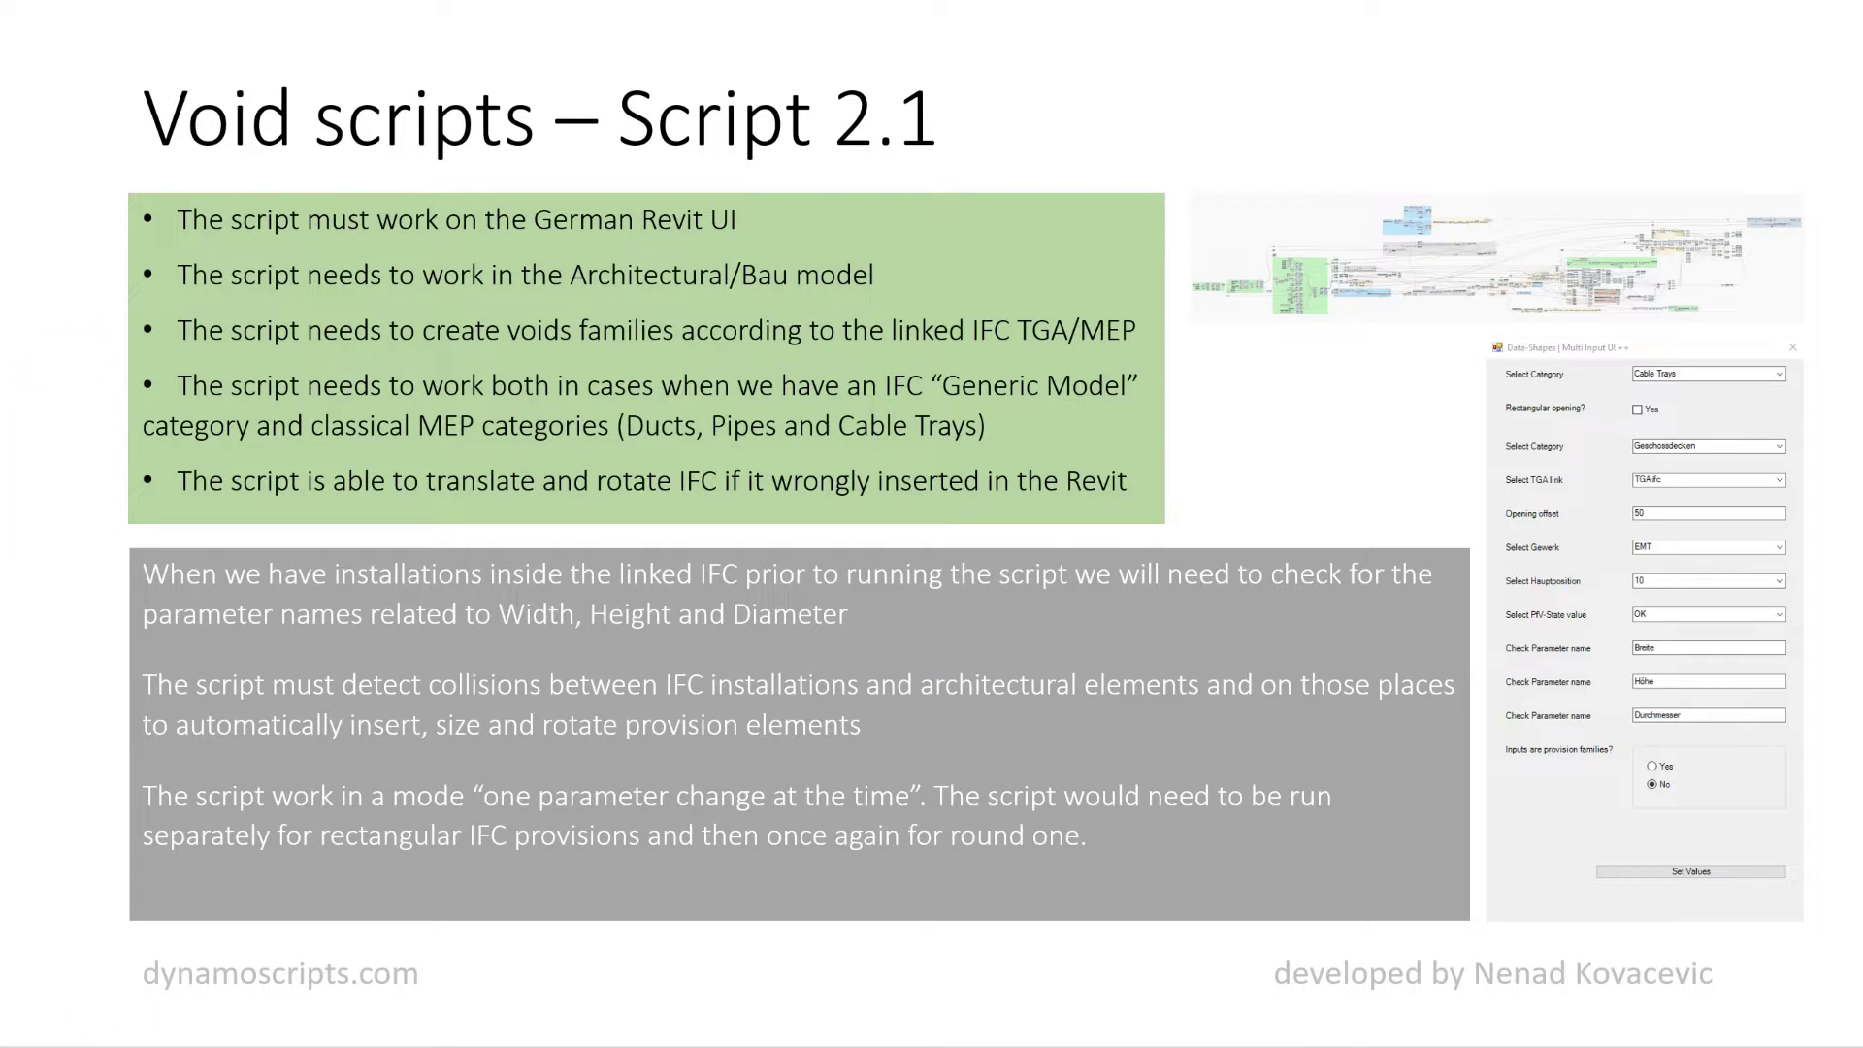
key("Right")
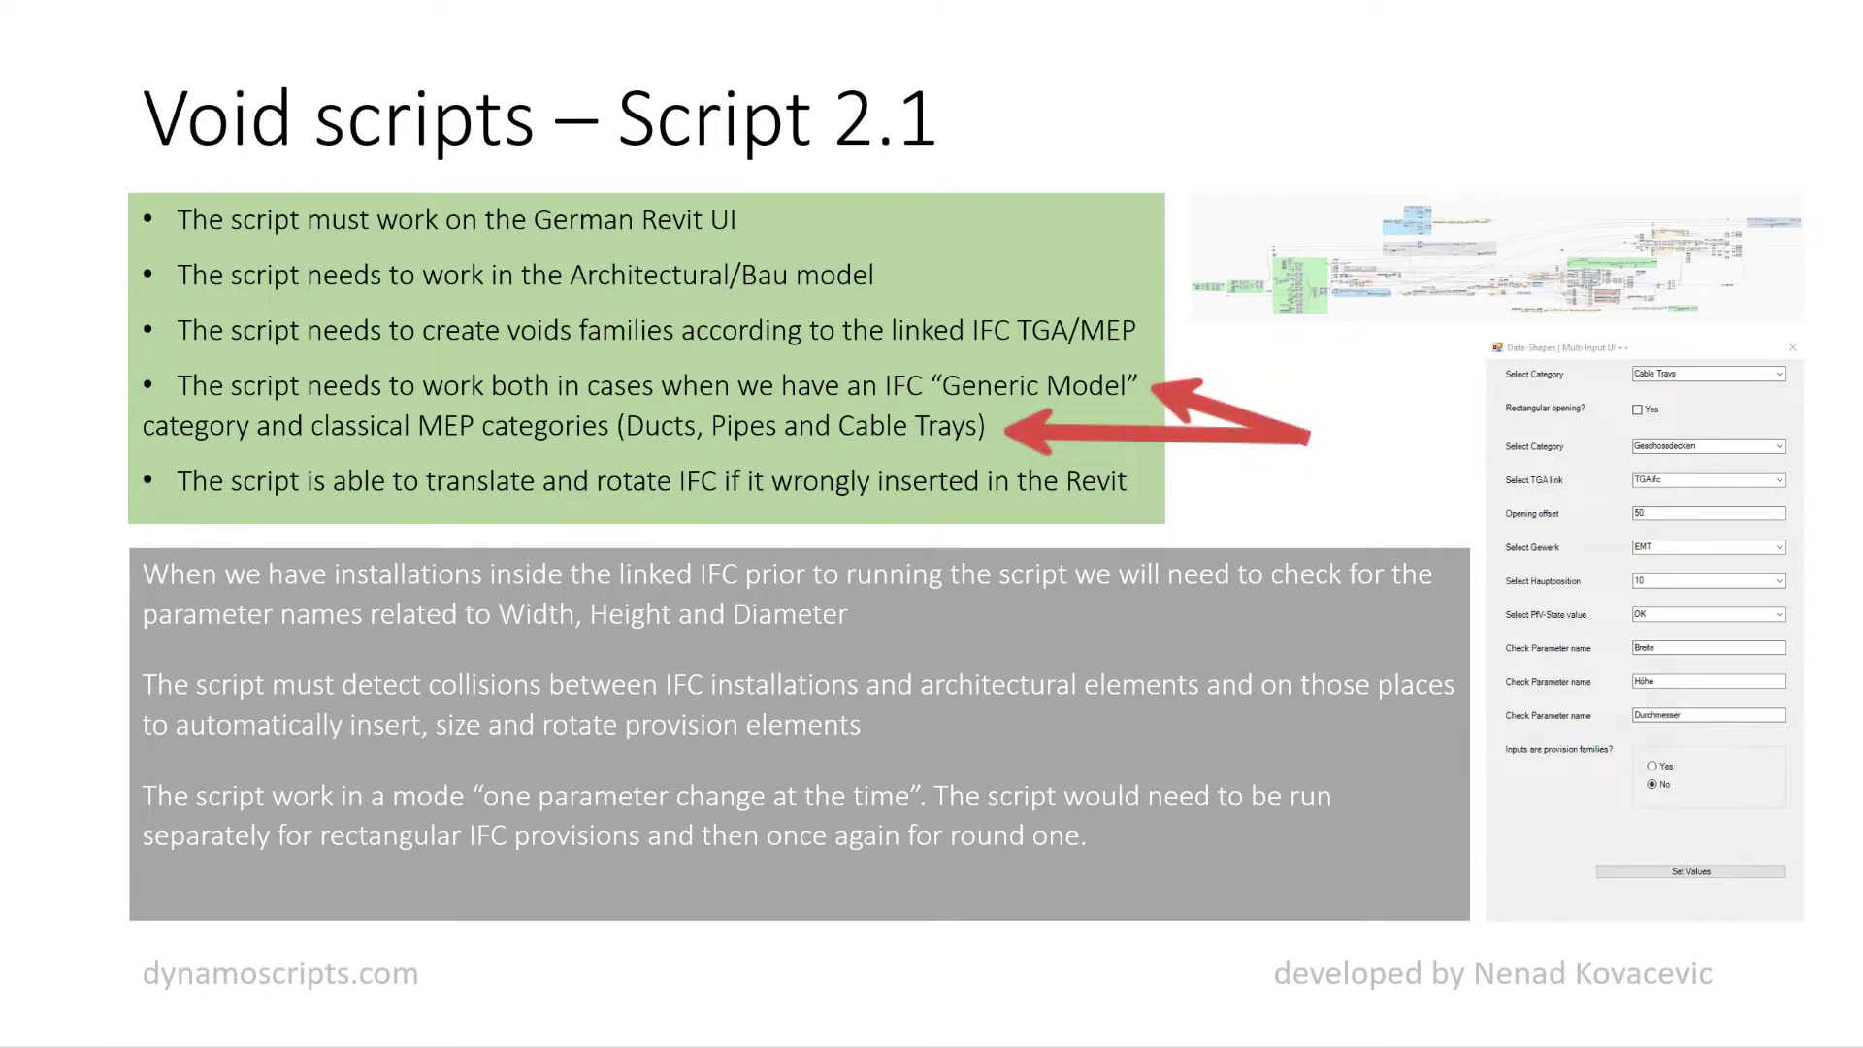
key("Right")
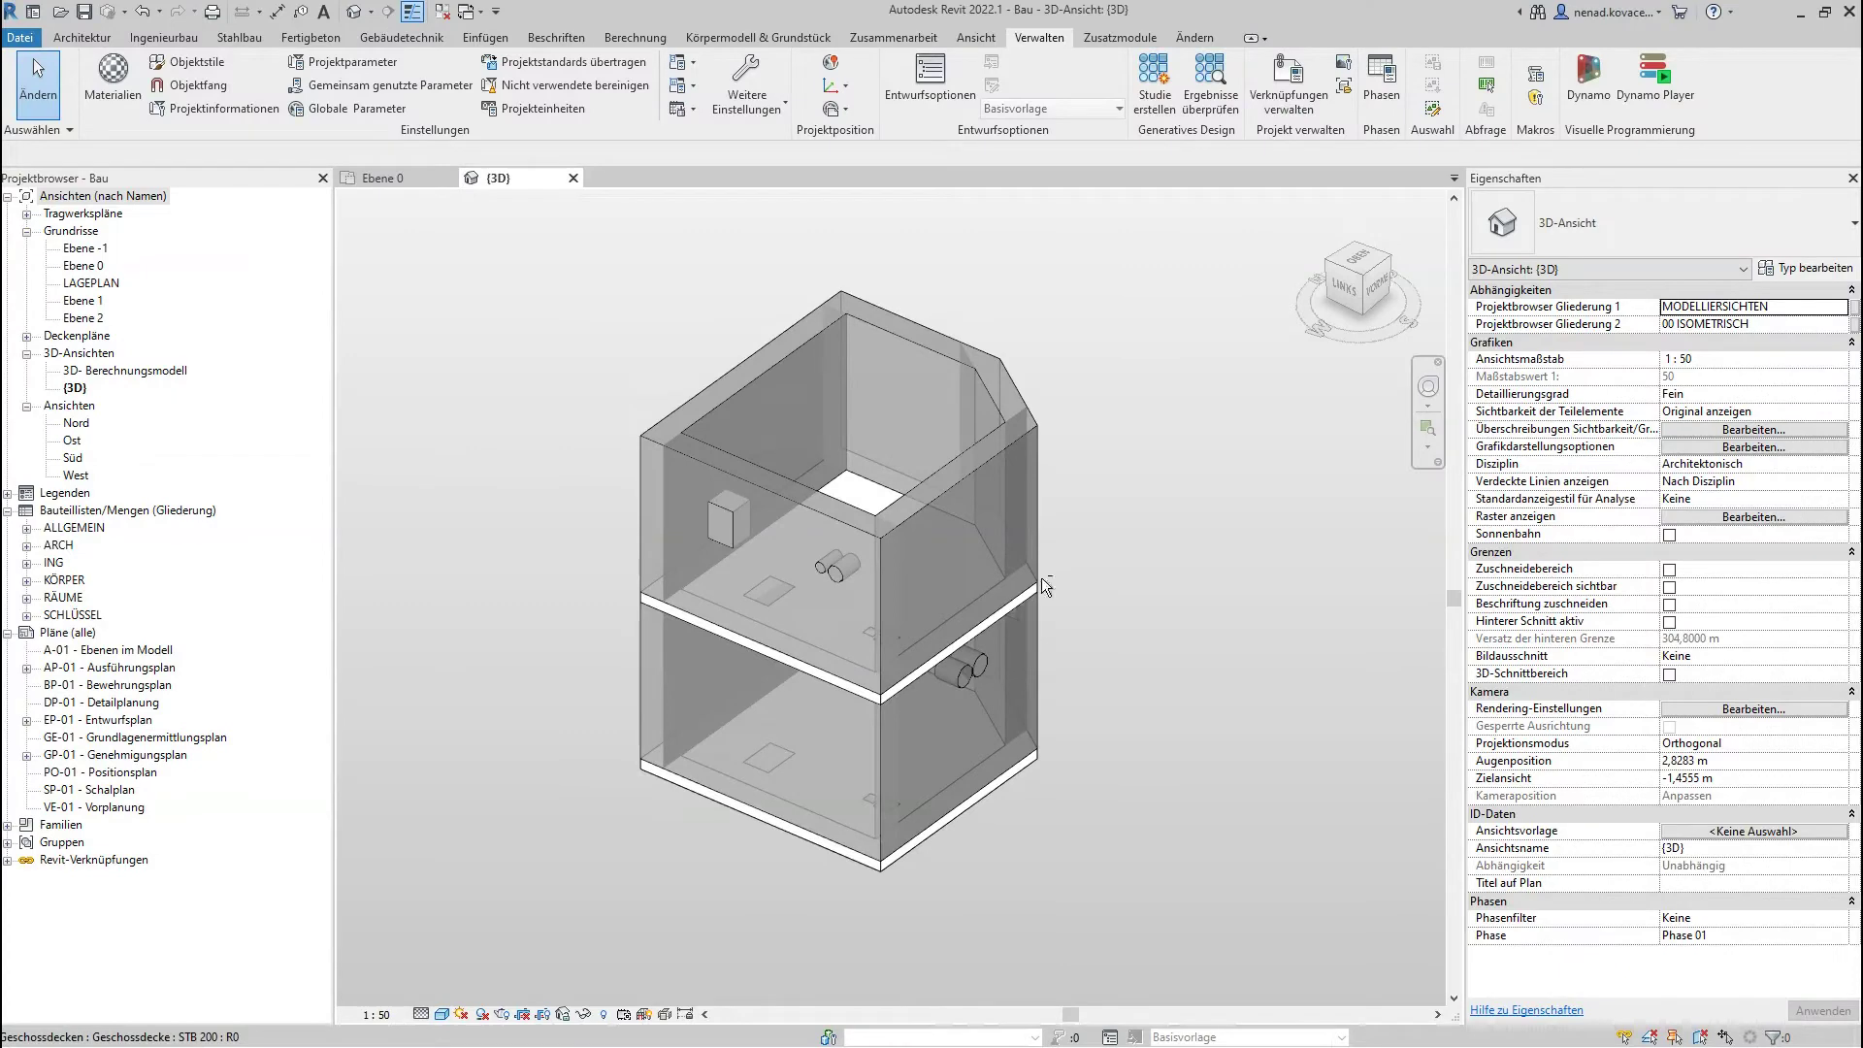
- Inspect two upper-storey walls of the architectural model and the linked TGA.ifc model by selecting each in the 3D view
middle_click_drag(1074, 648, 971, 544, "shift")
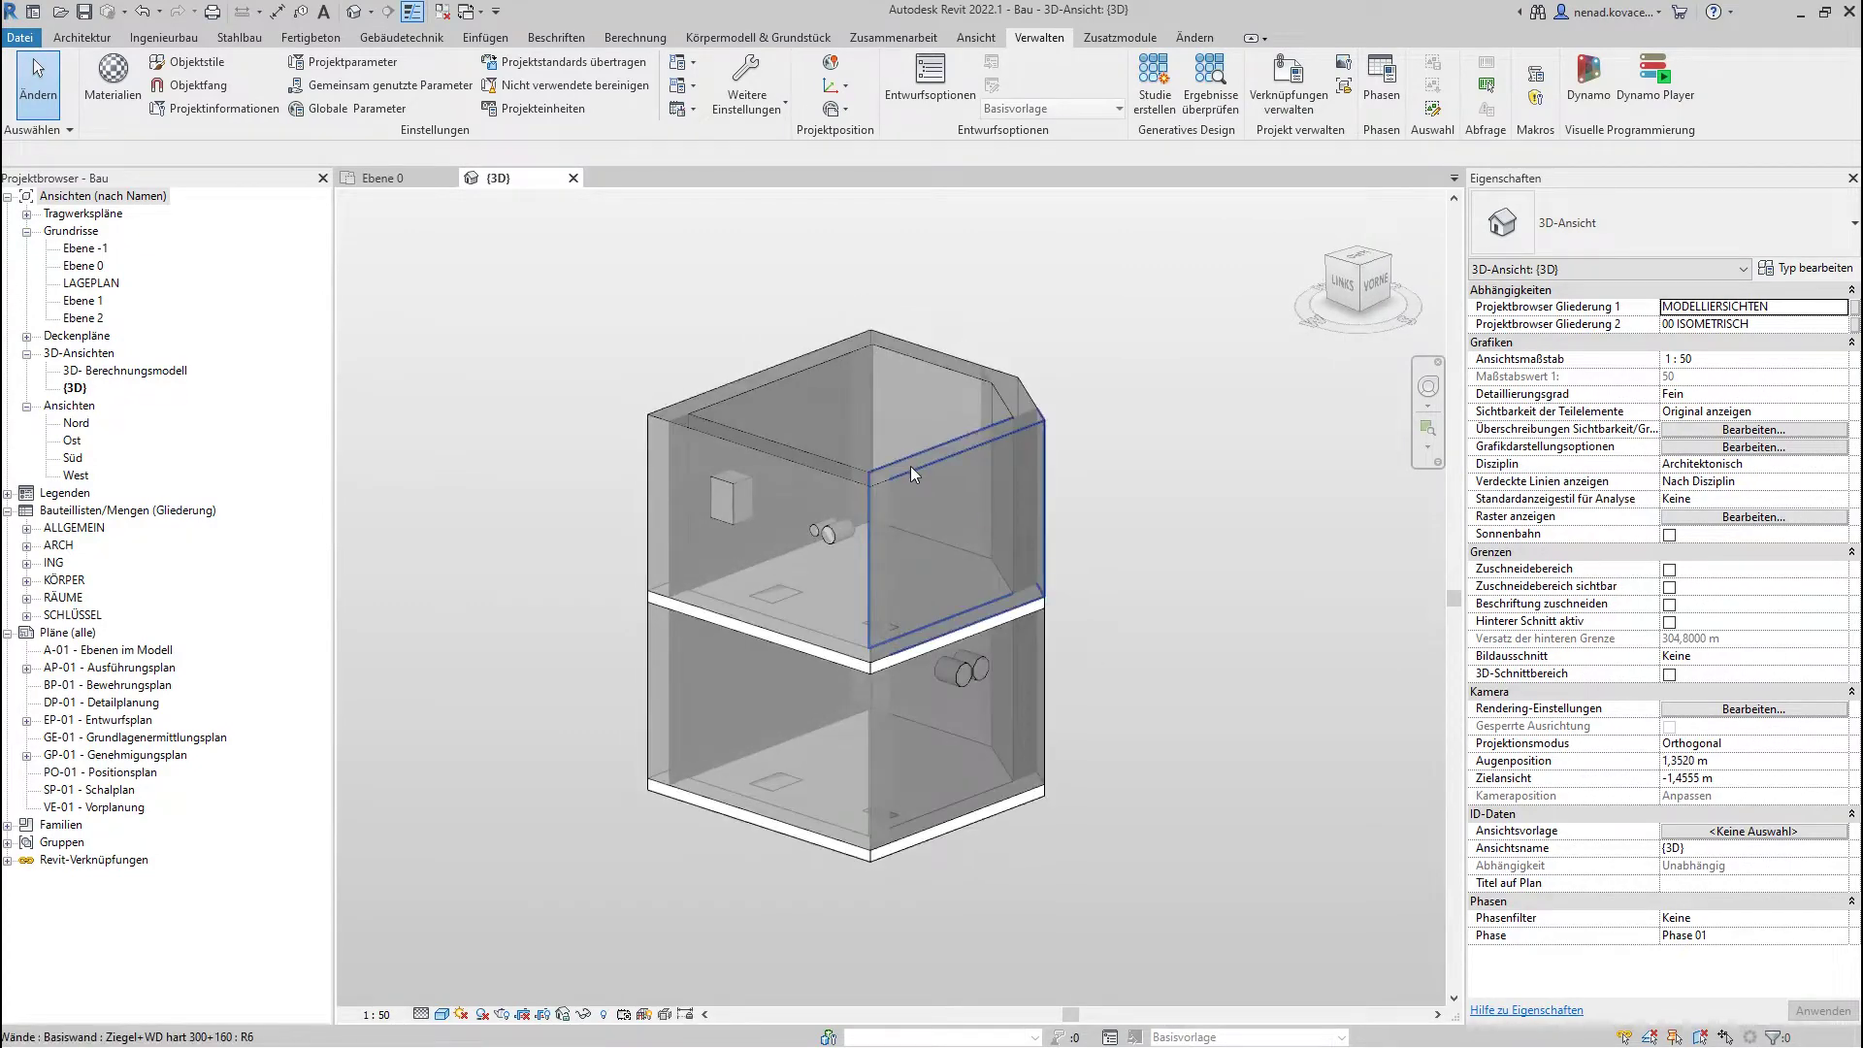
left_click(908, 465)
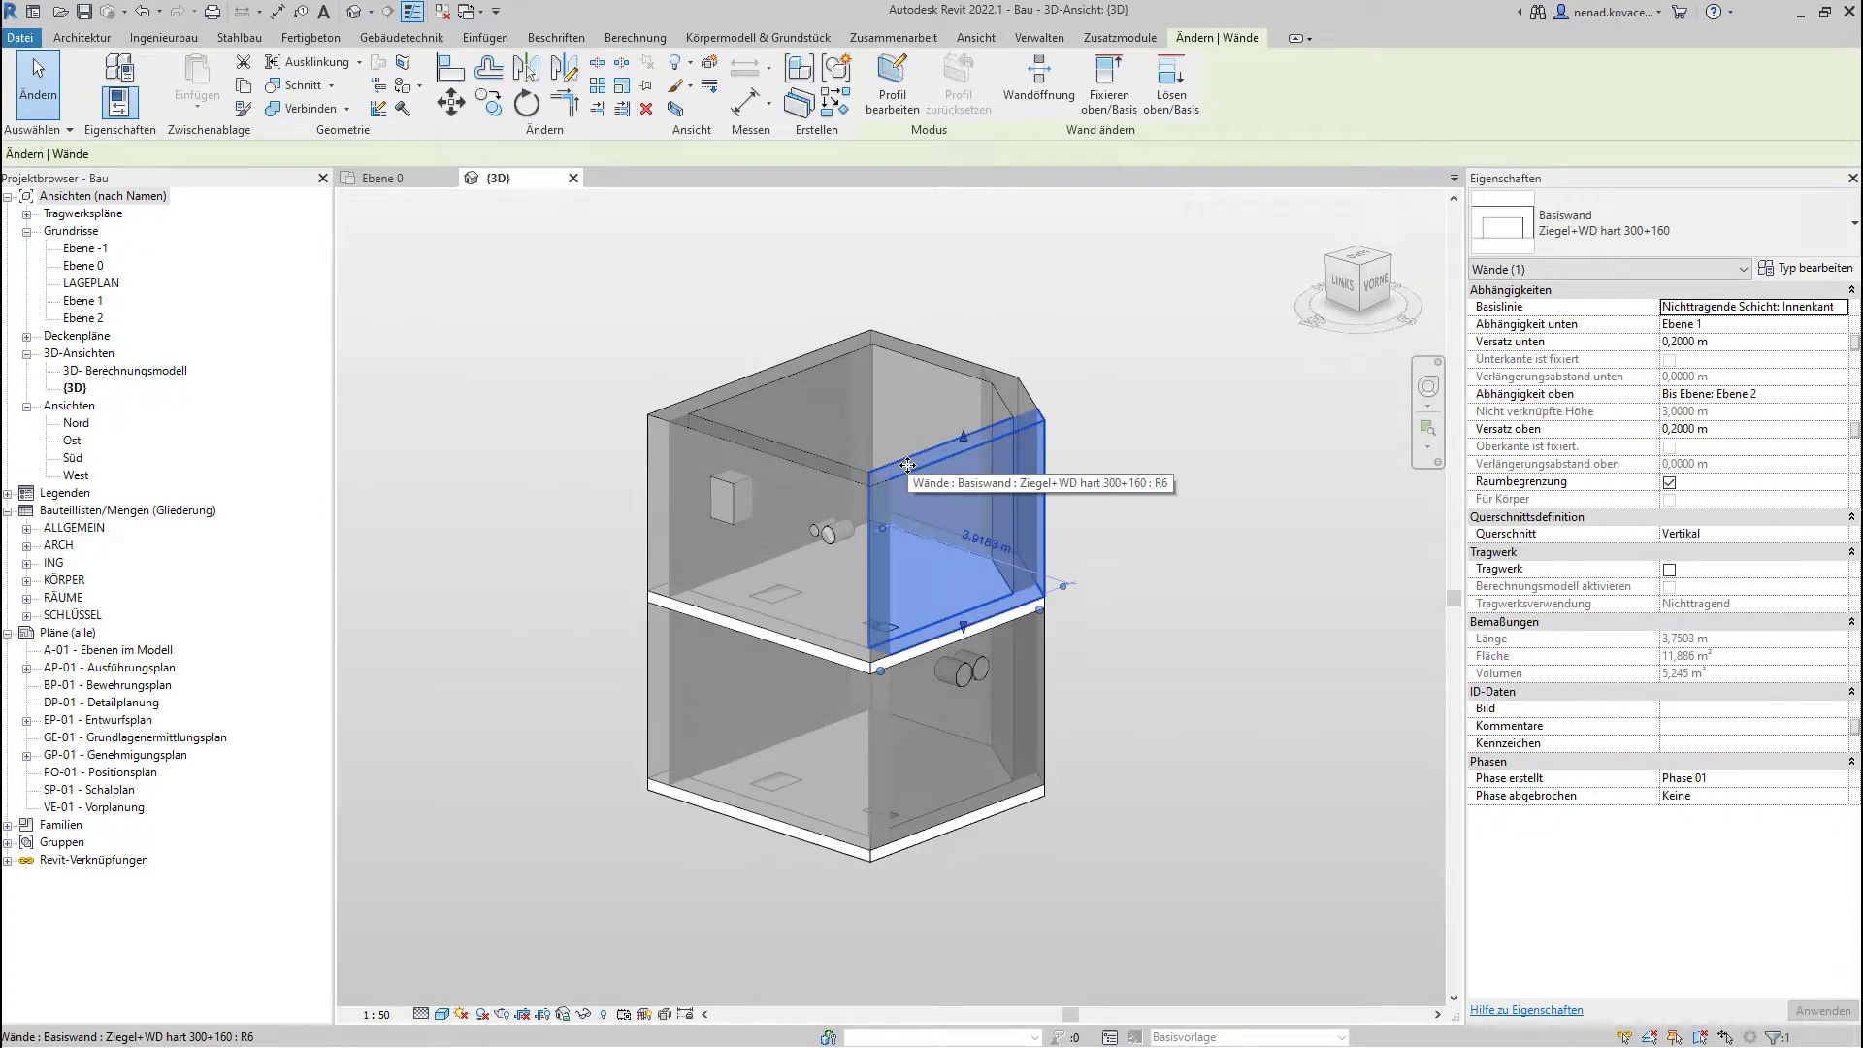
left_click(798, 462)
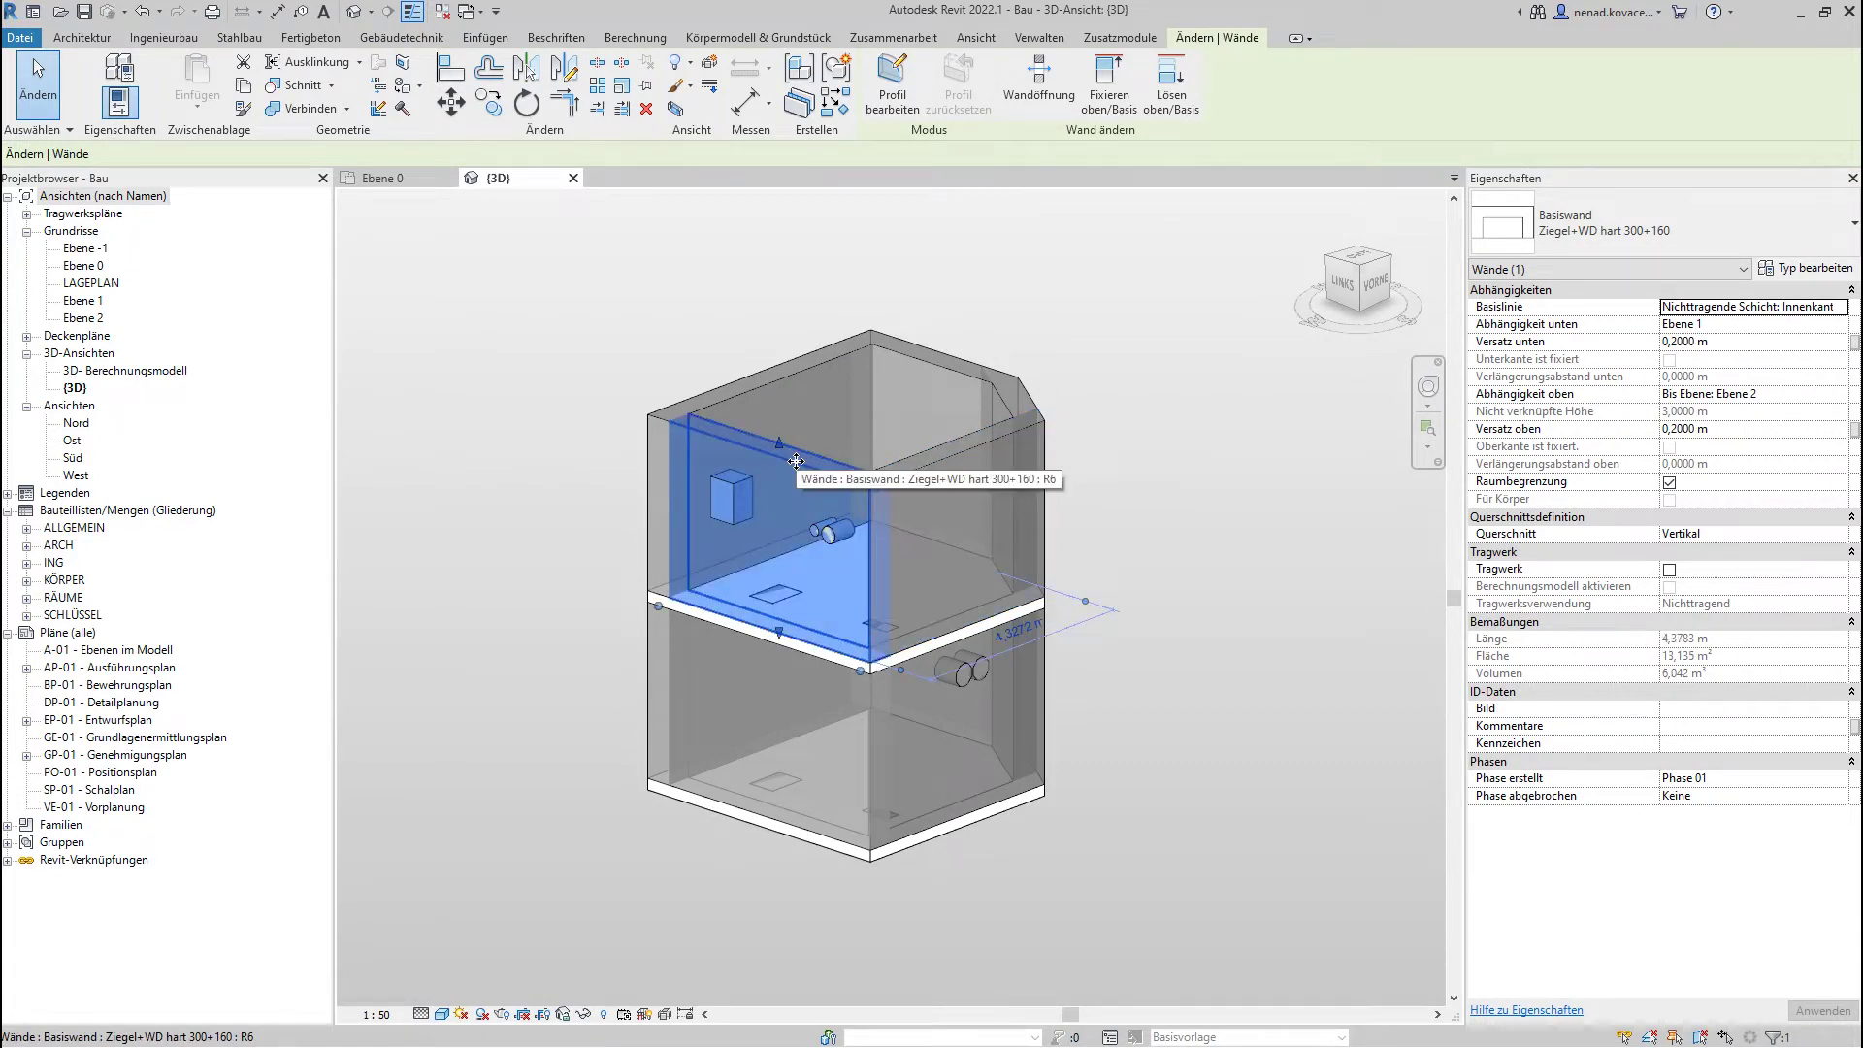
key("Escape")
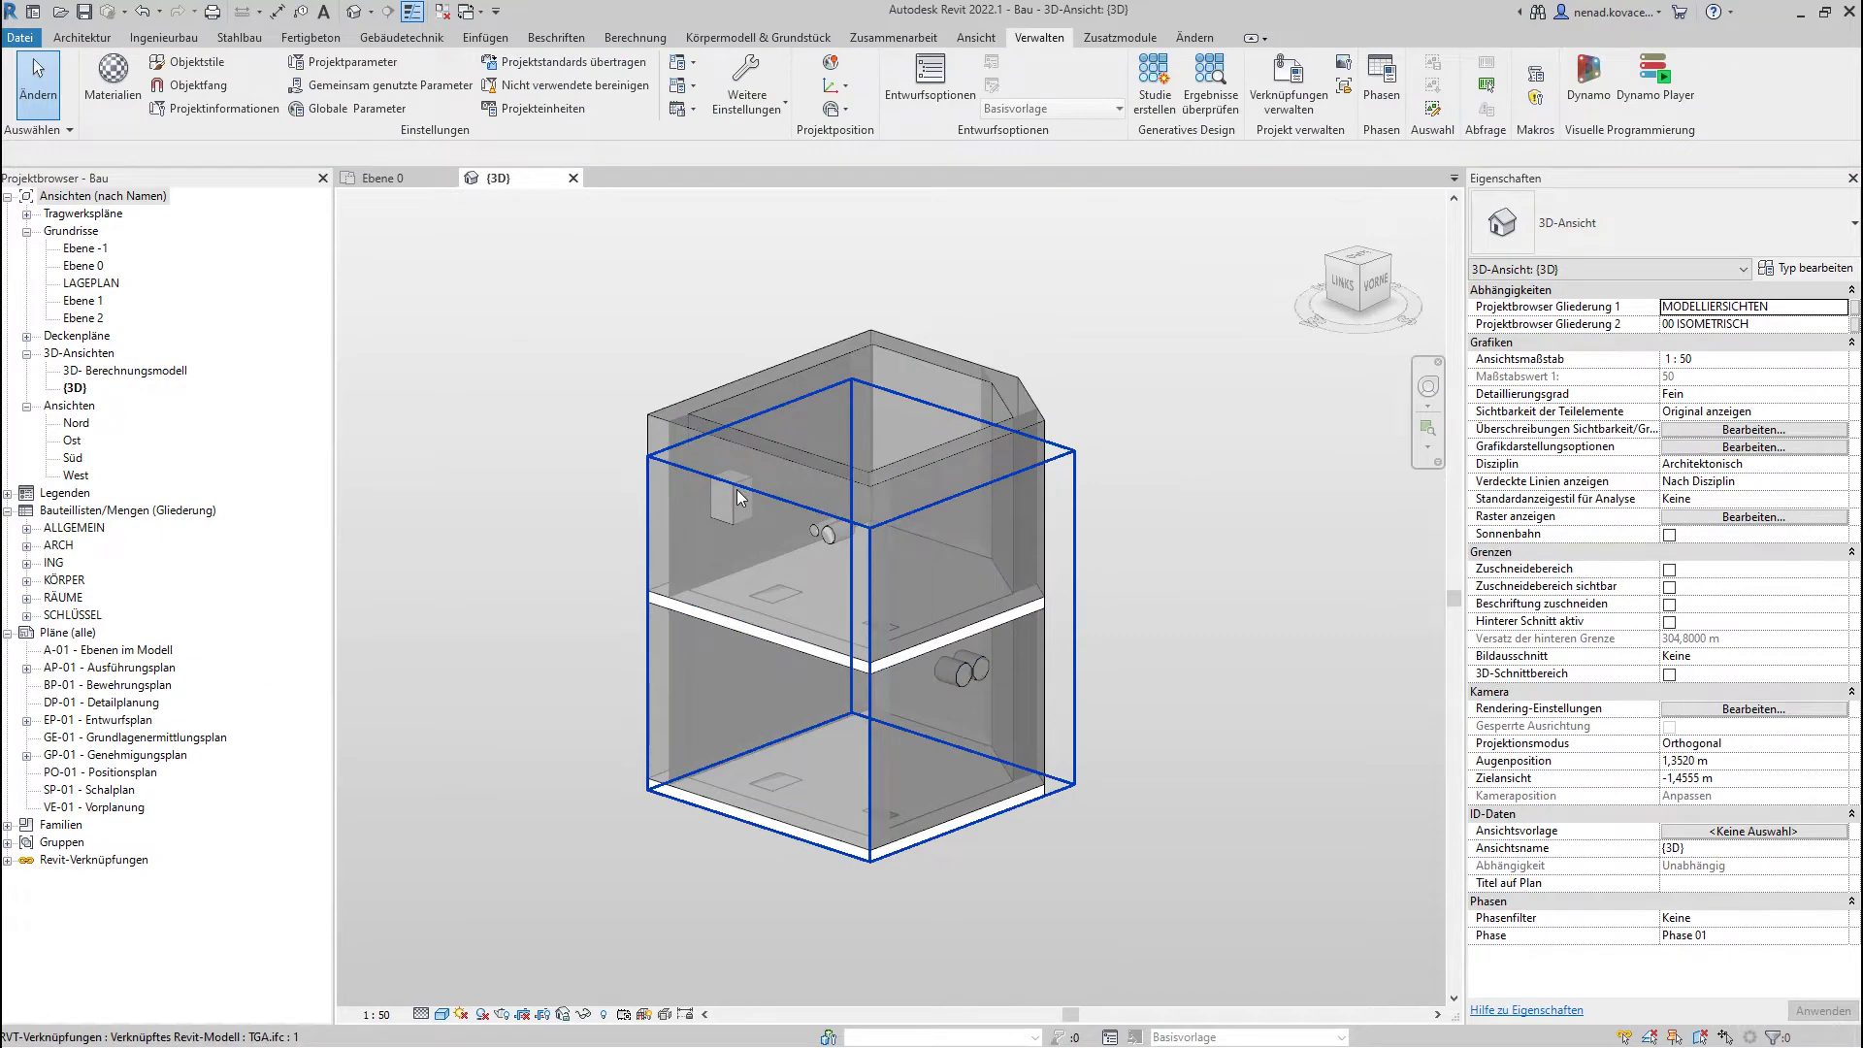
left_click(736, 489)
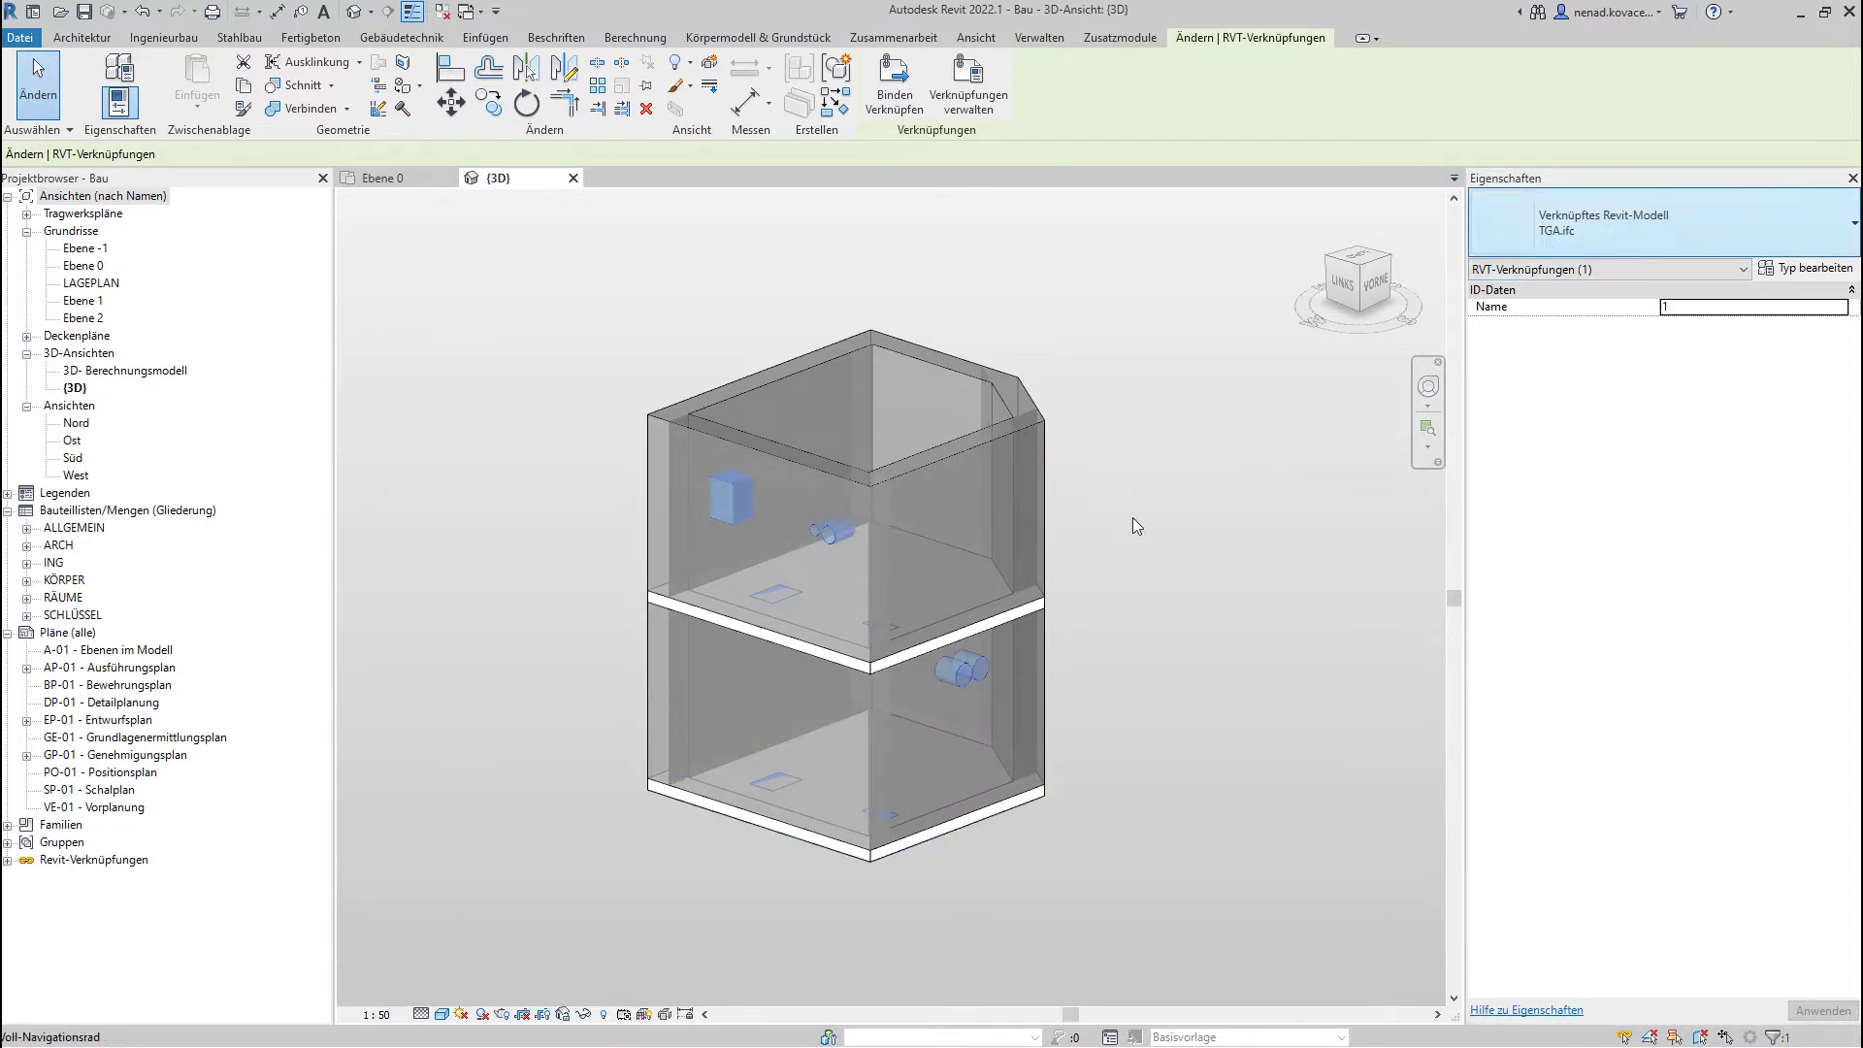
scroll(727, 533, "up", 4)
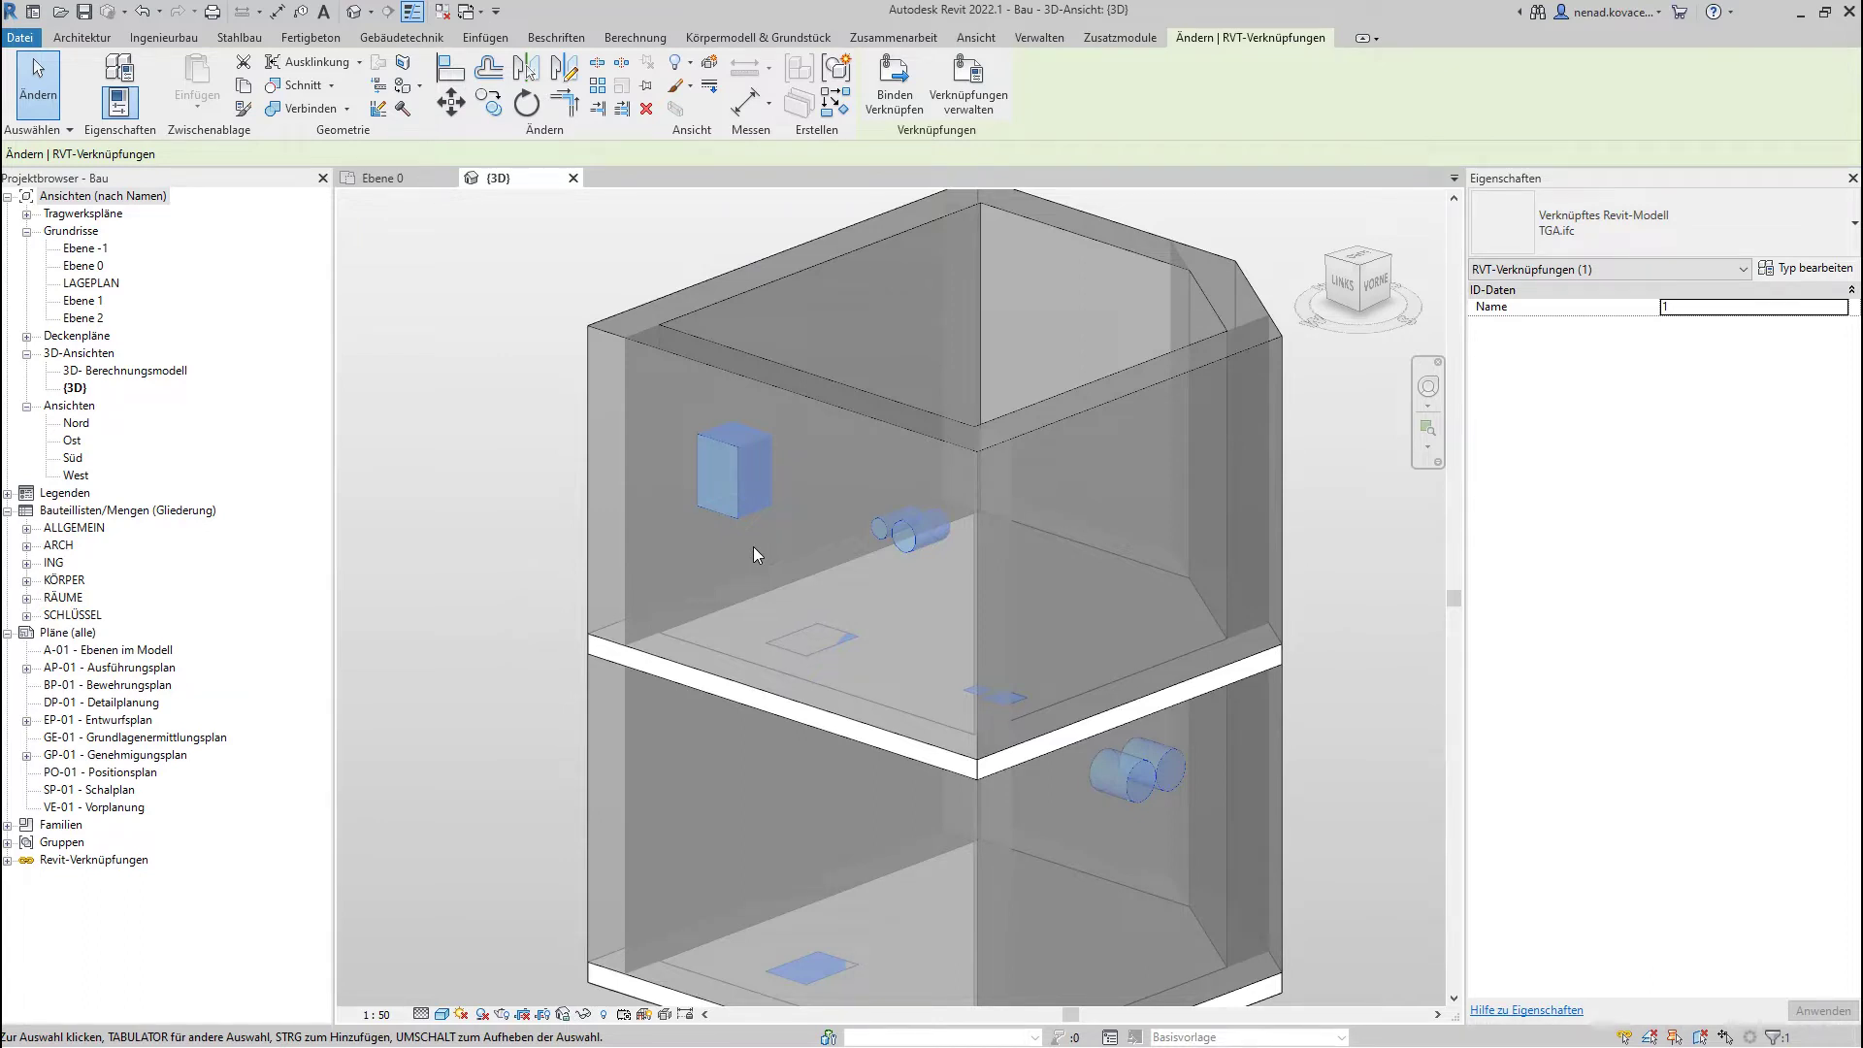
left_click(572, 403)
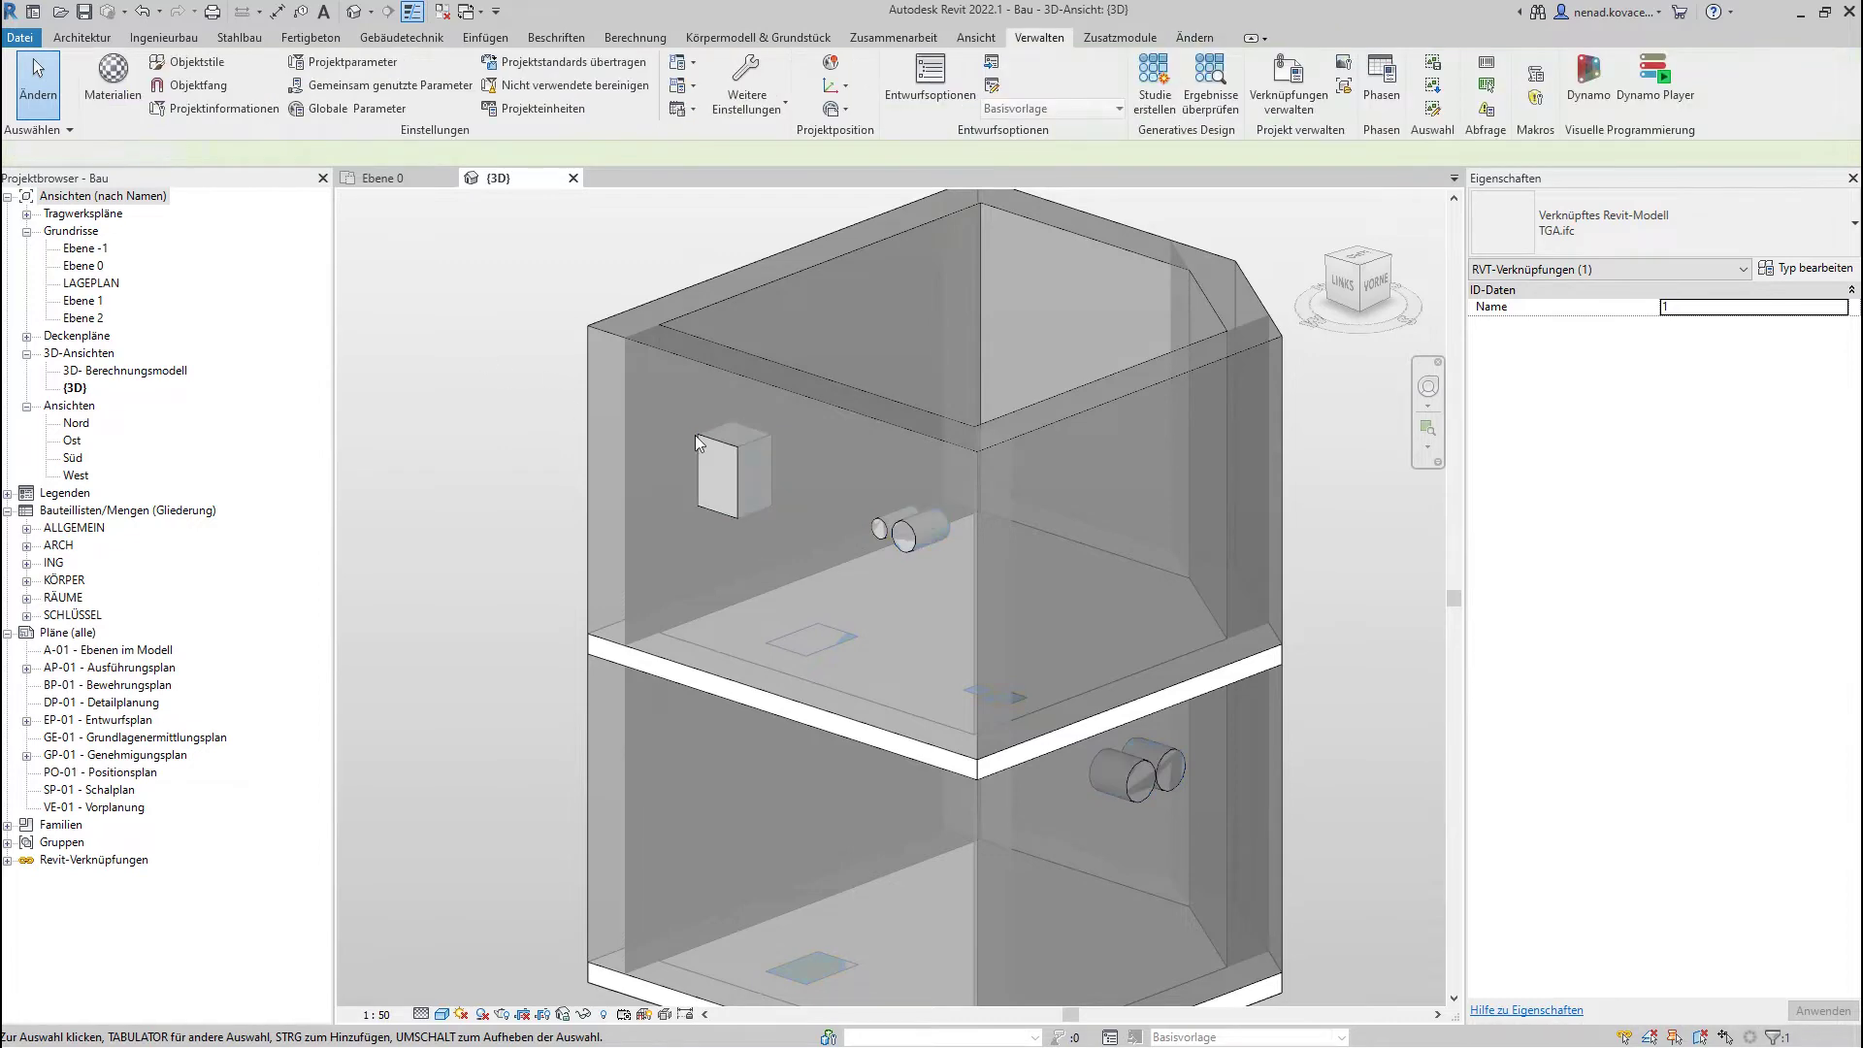
- Select the rectangular wall provision inside the TGA.ifc link and check its category and its height and width parameters
key("Tab")
left_click(741, 458)
left_click(518, 380)
left_click(737, 481)
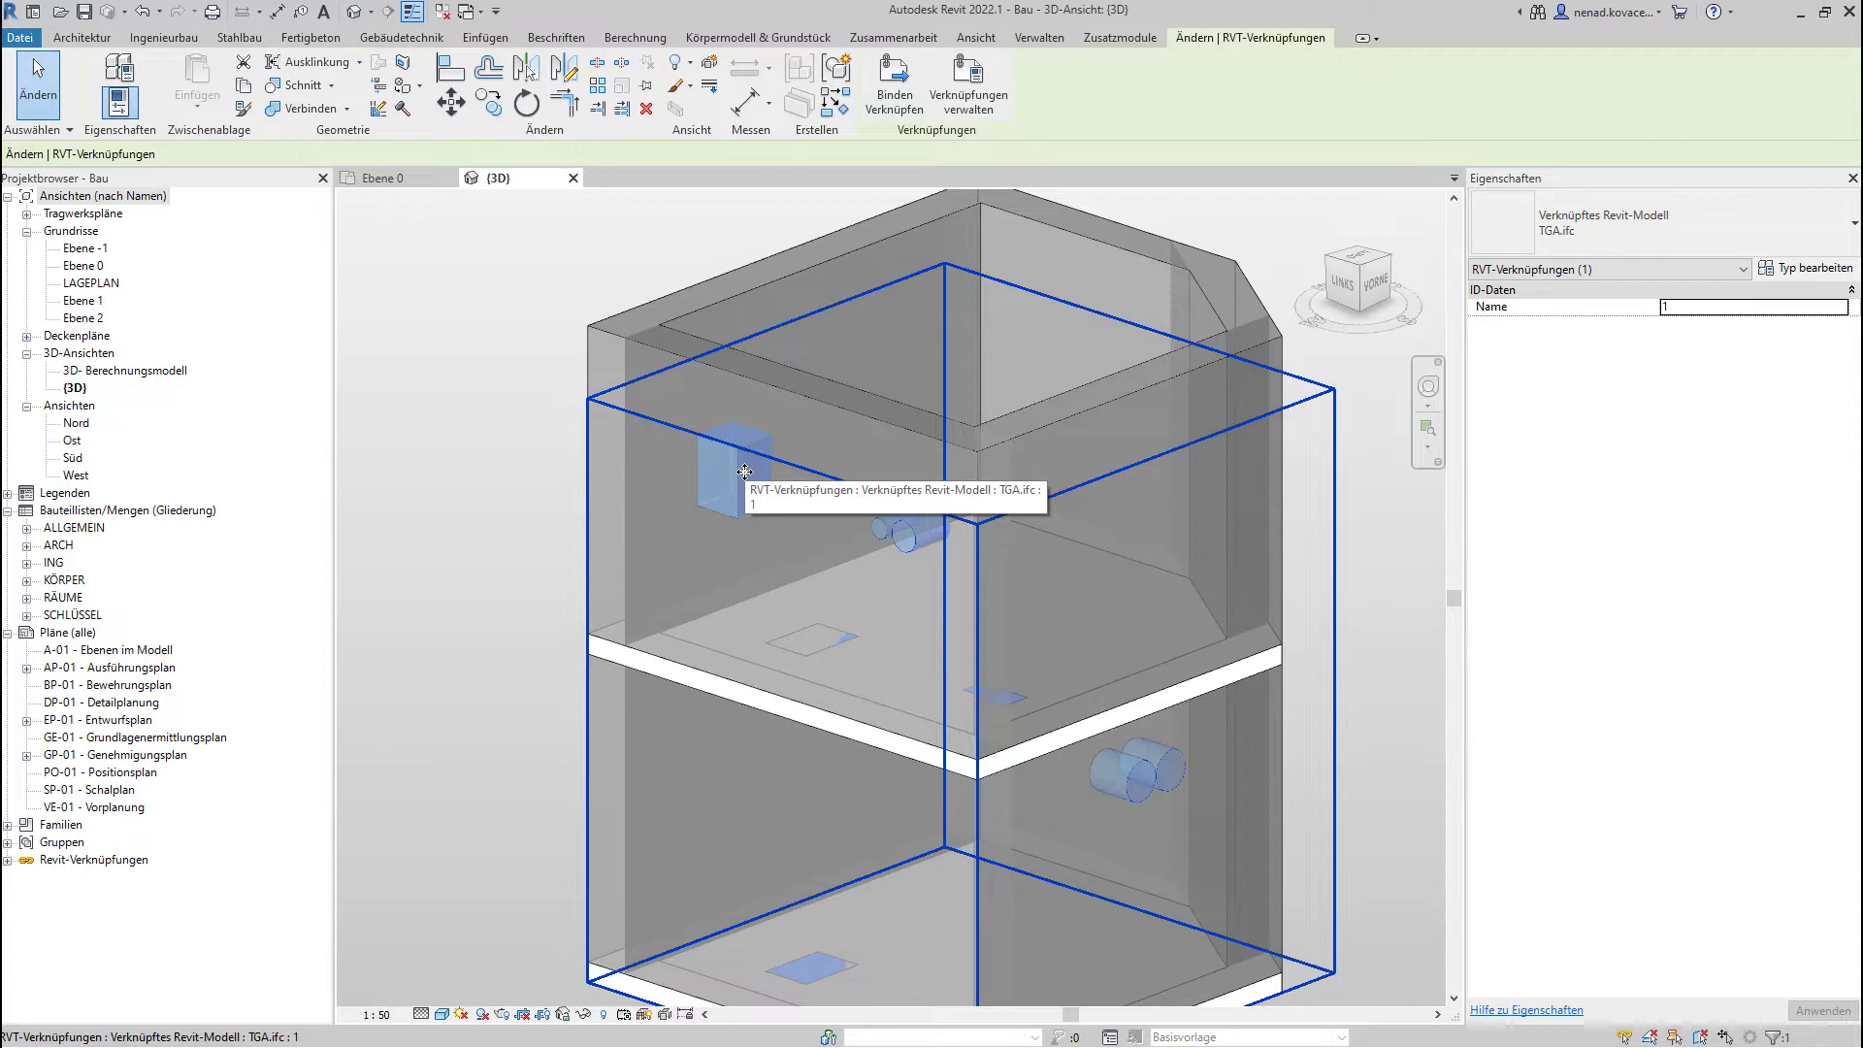
left_click(413, 340)
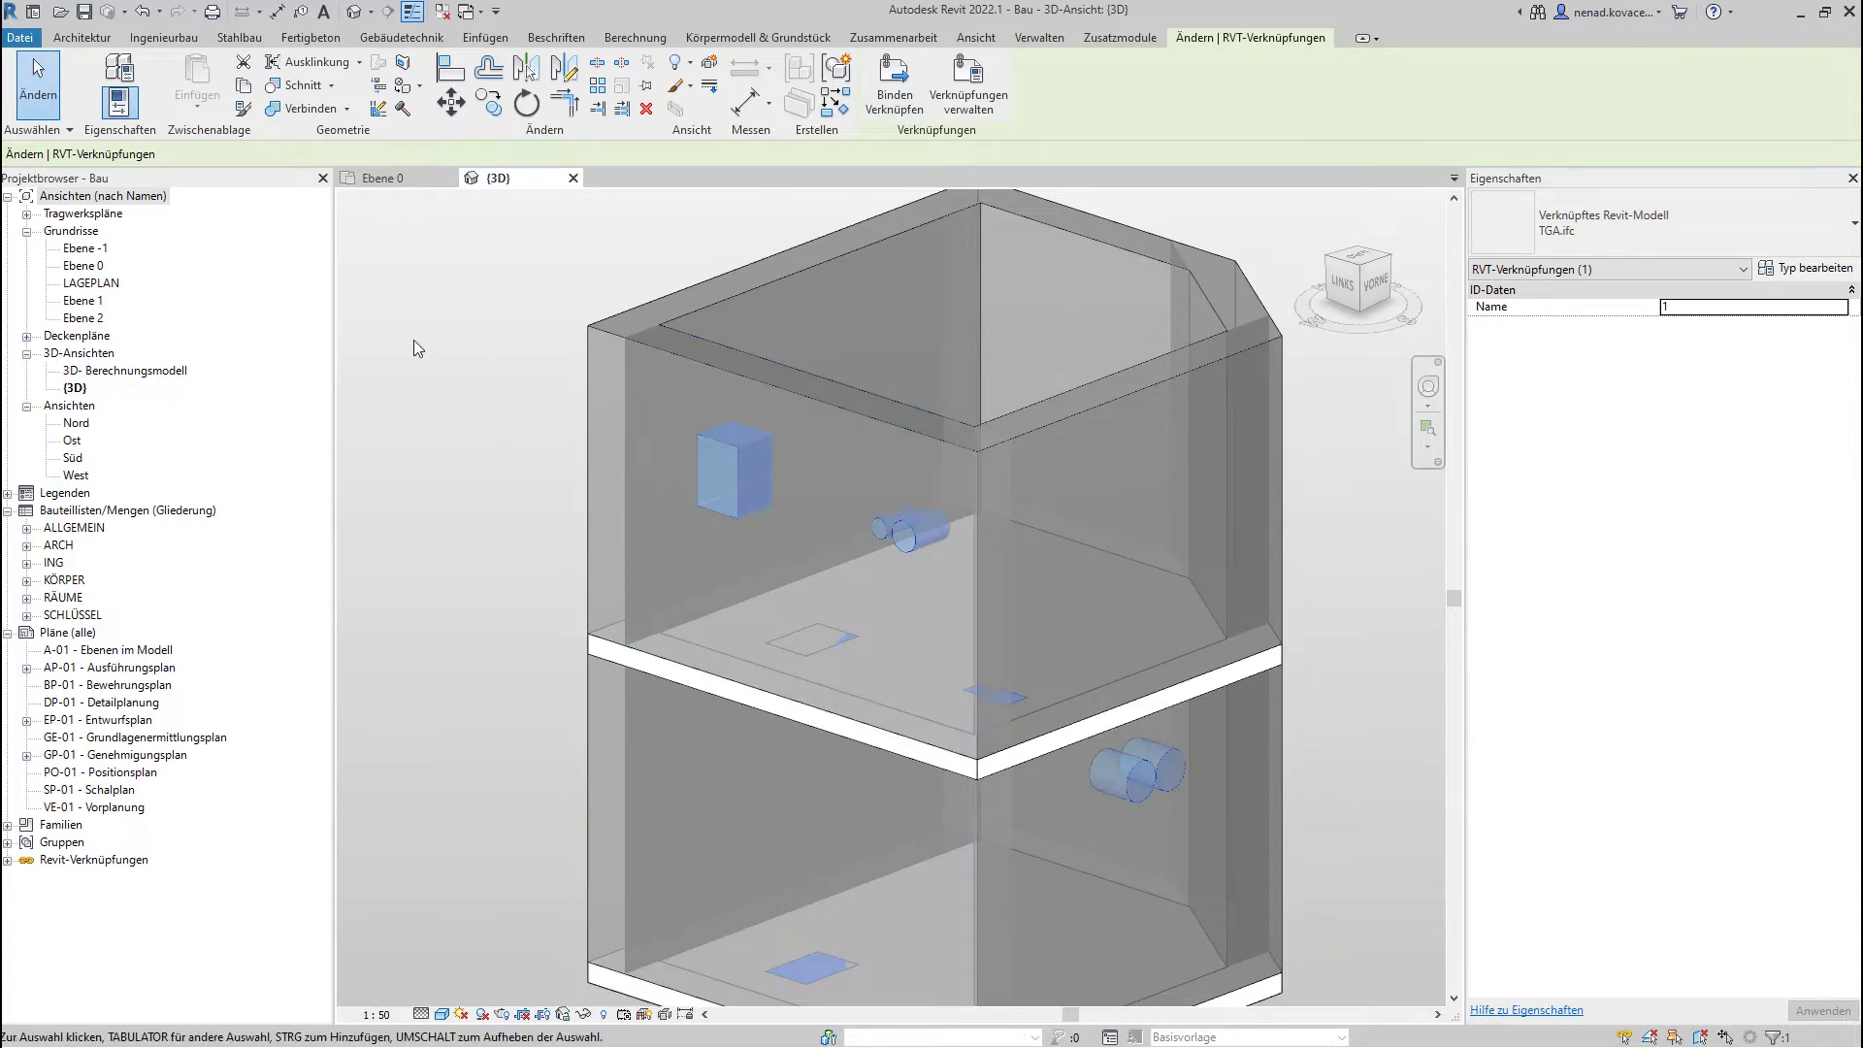
left_click(724, 450)
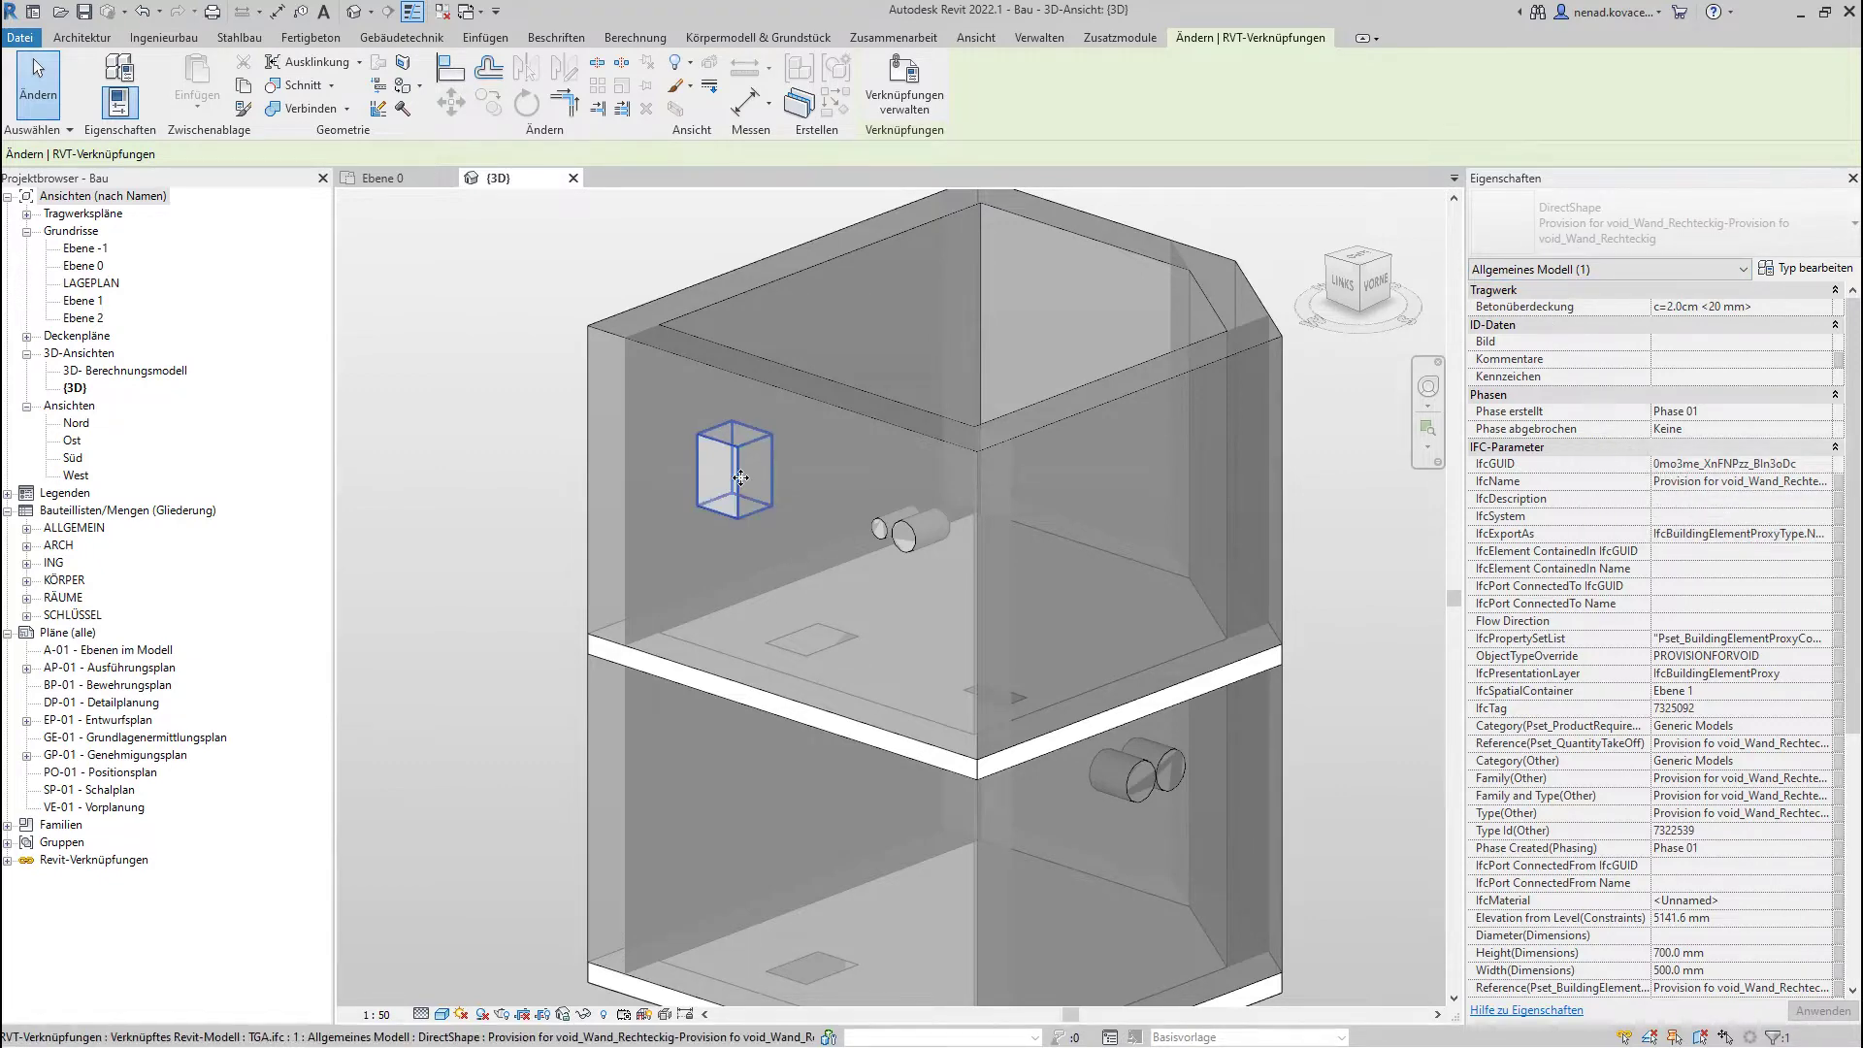
scroll(1538, 543, "down", 2)
scroll(1538, 543, "down", 4)
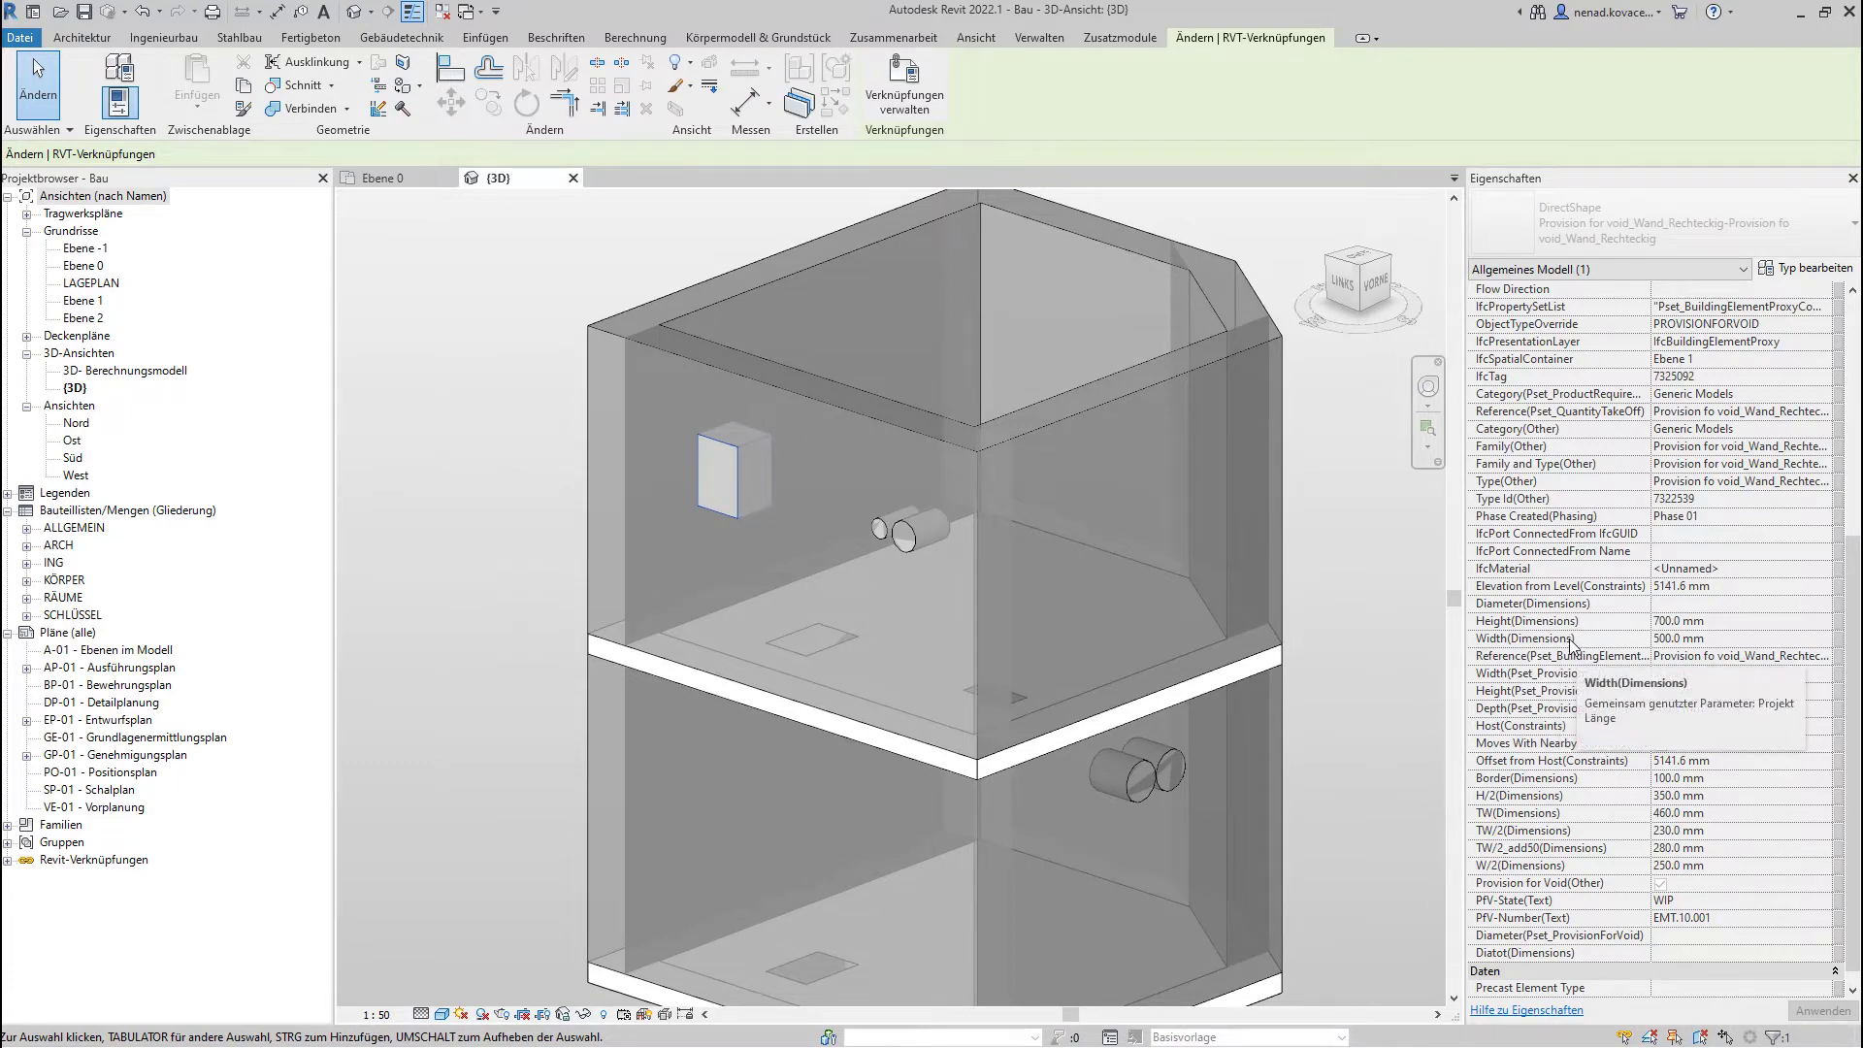
left_click(624, 299)
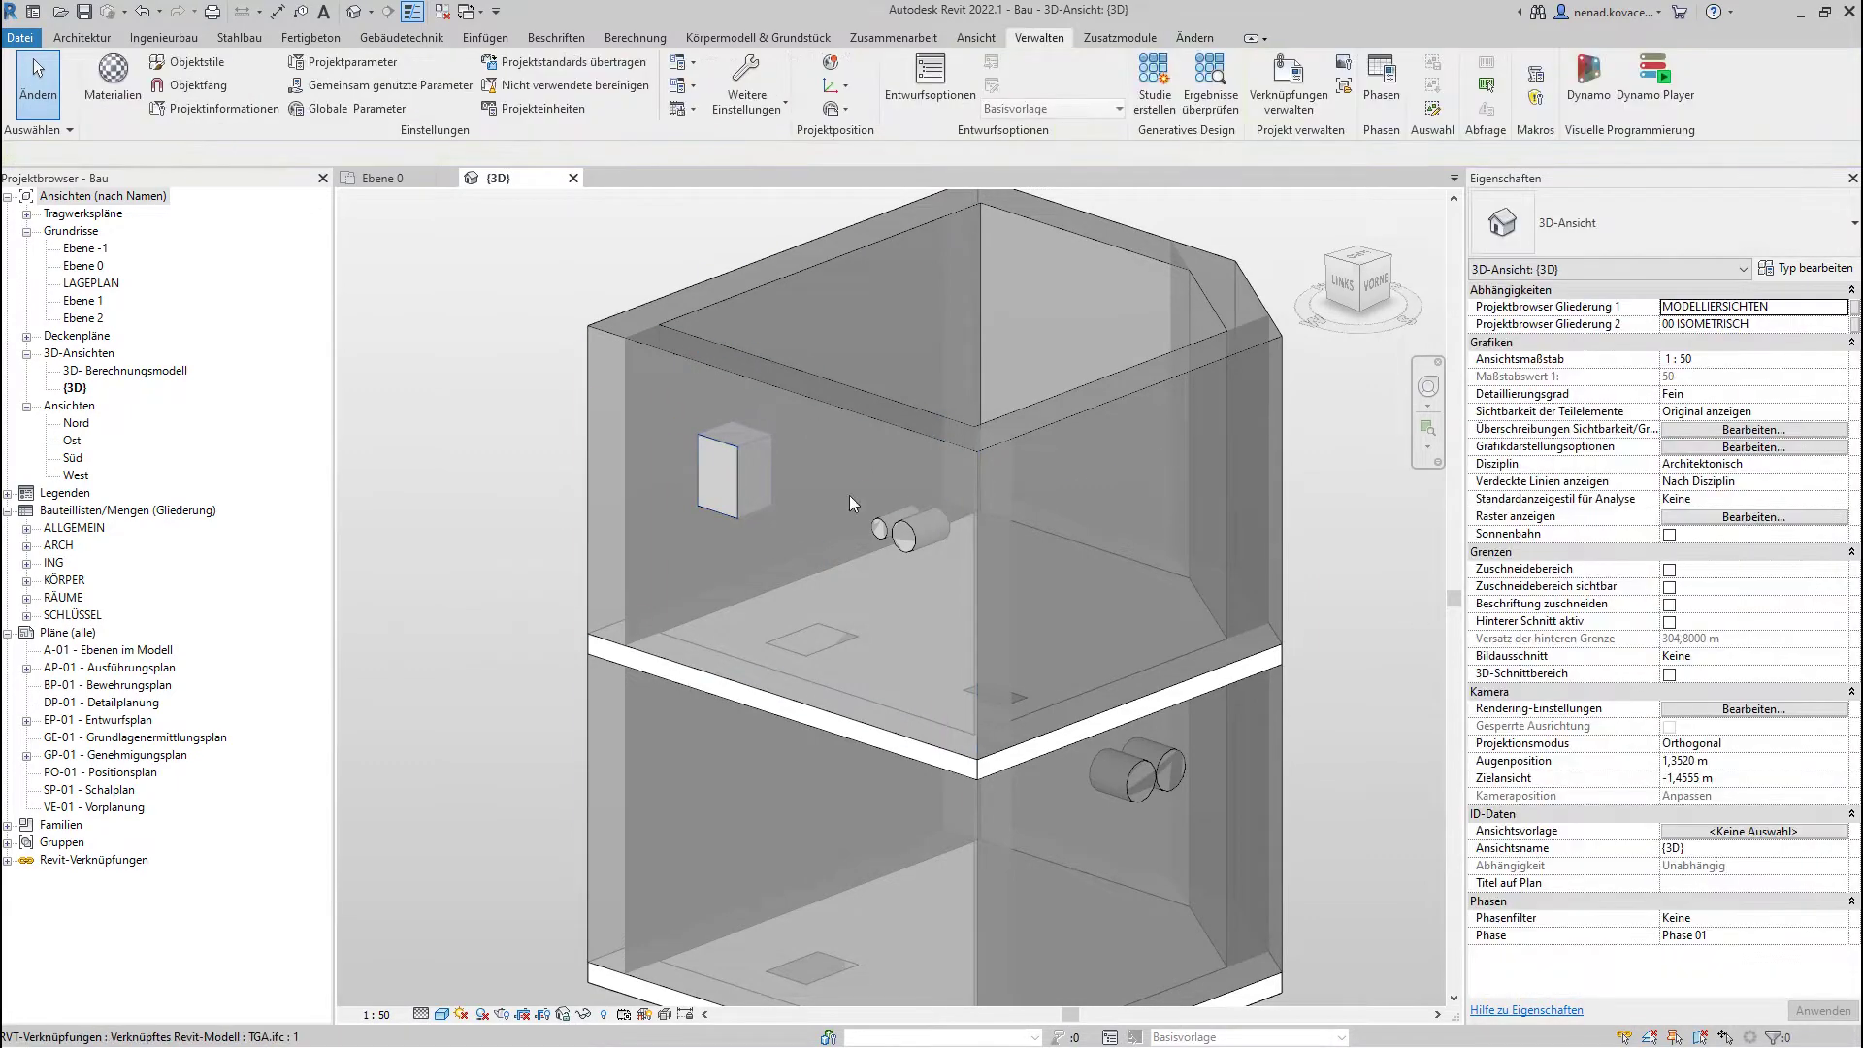
- Select the larger round wall provision on the upper storey and check its diameter and IFC parameters
left_click(918, 538)
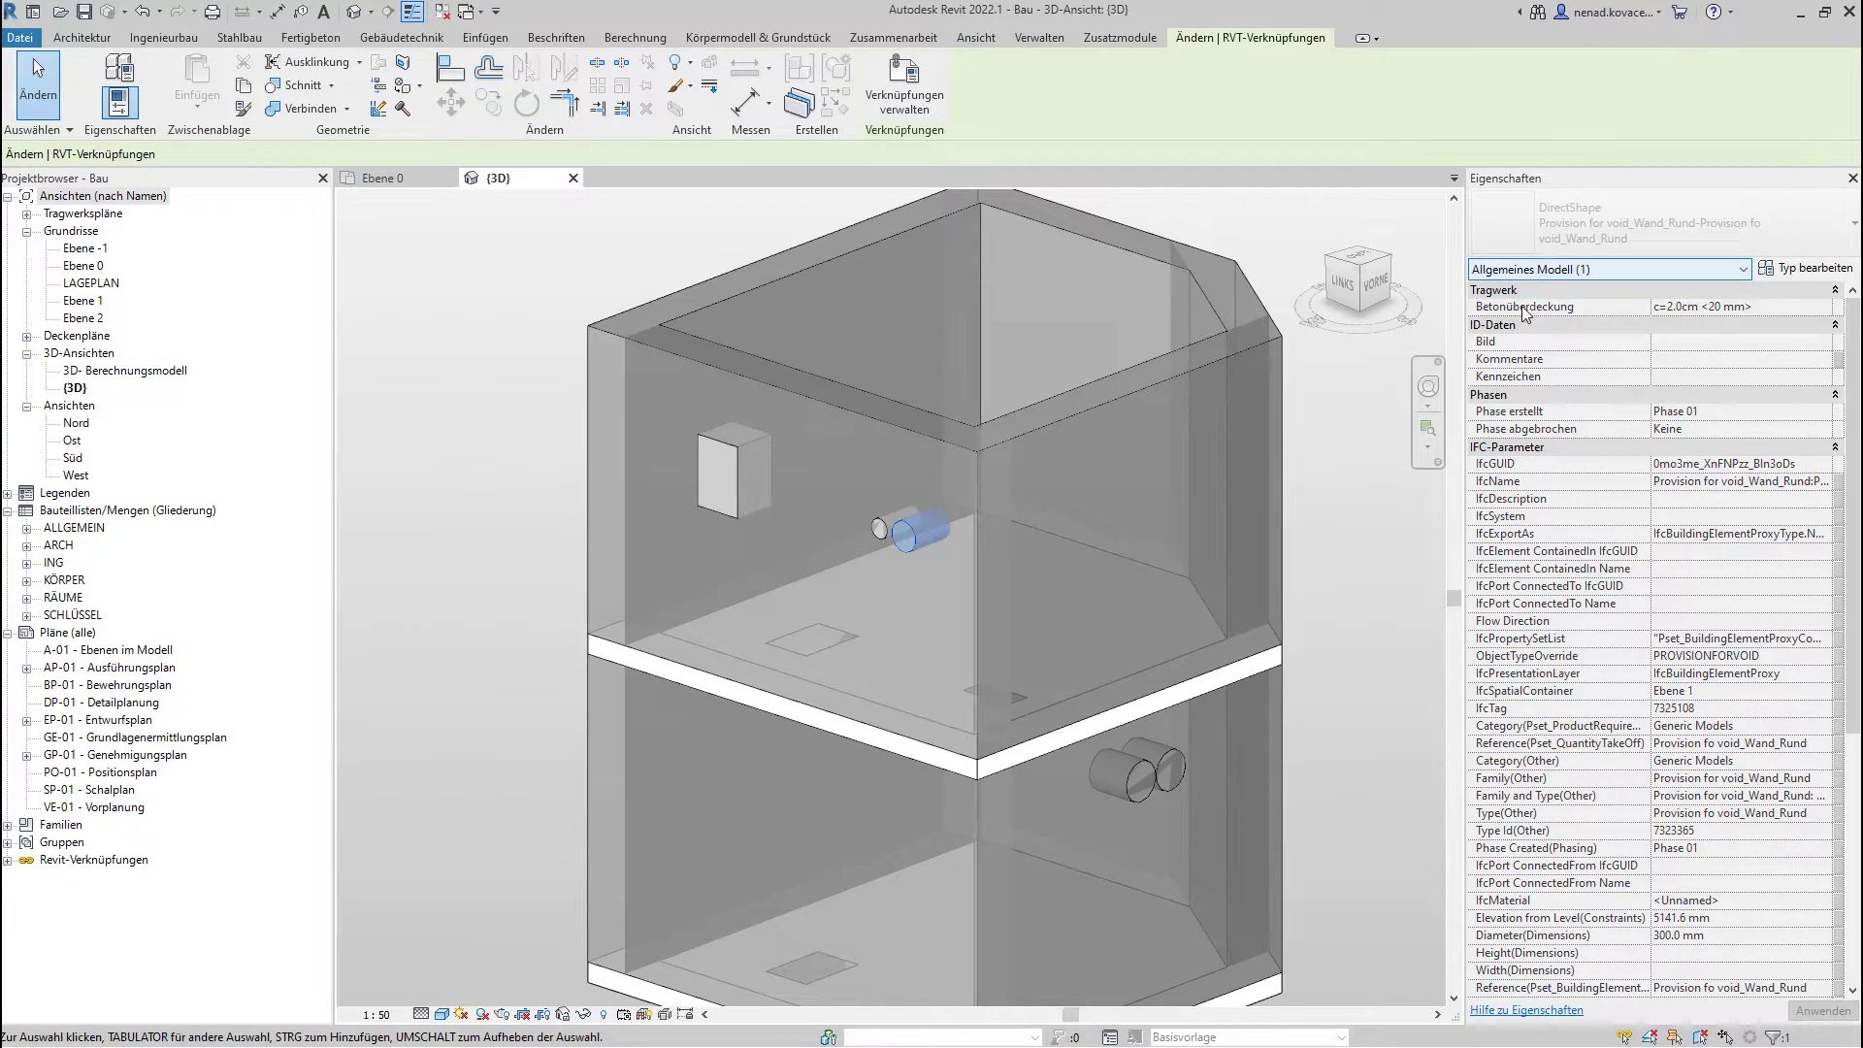
scroll(1632, 534, "down", 5)
scroll(1632, 534, "down", 1)
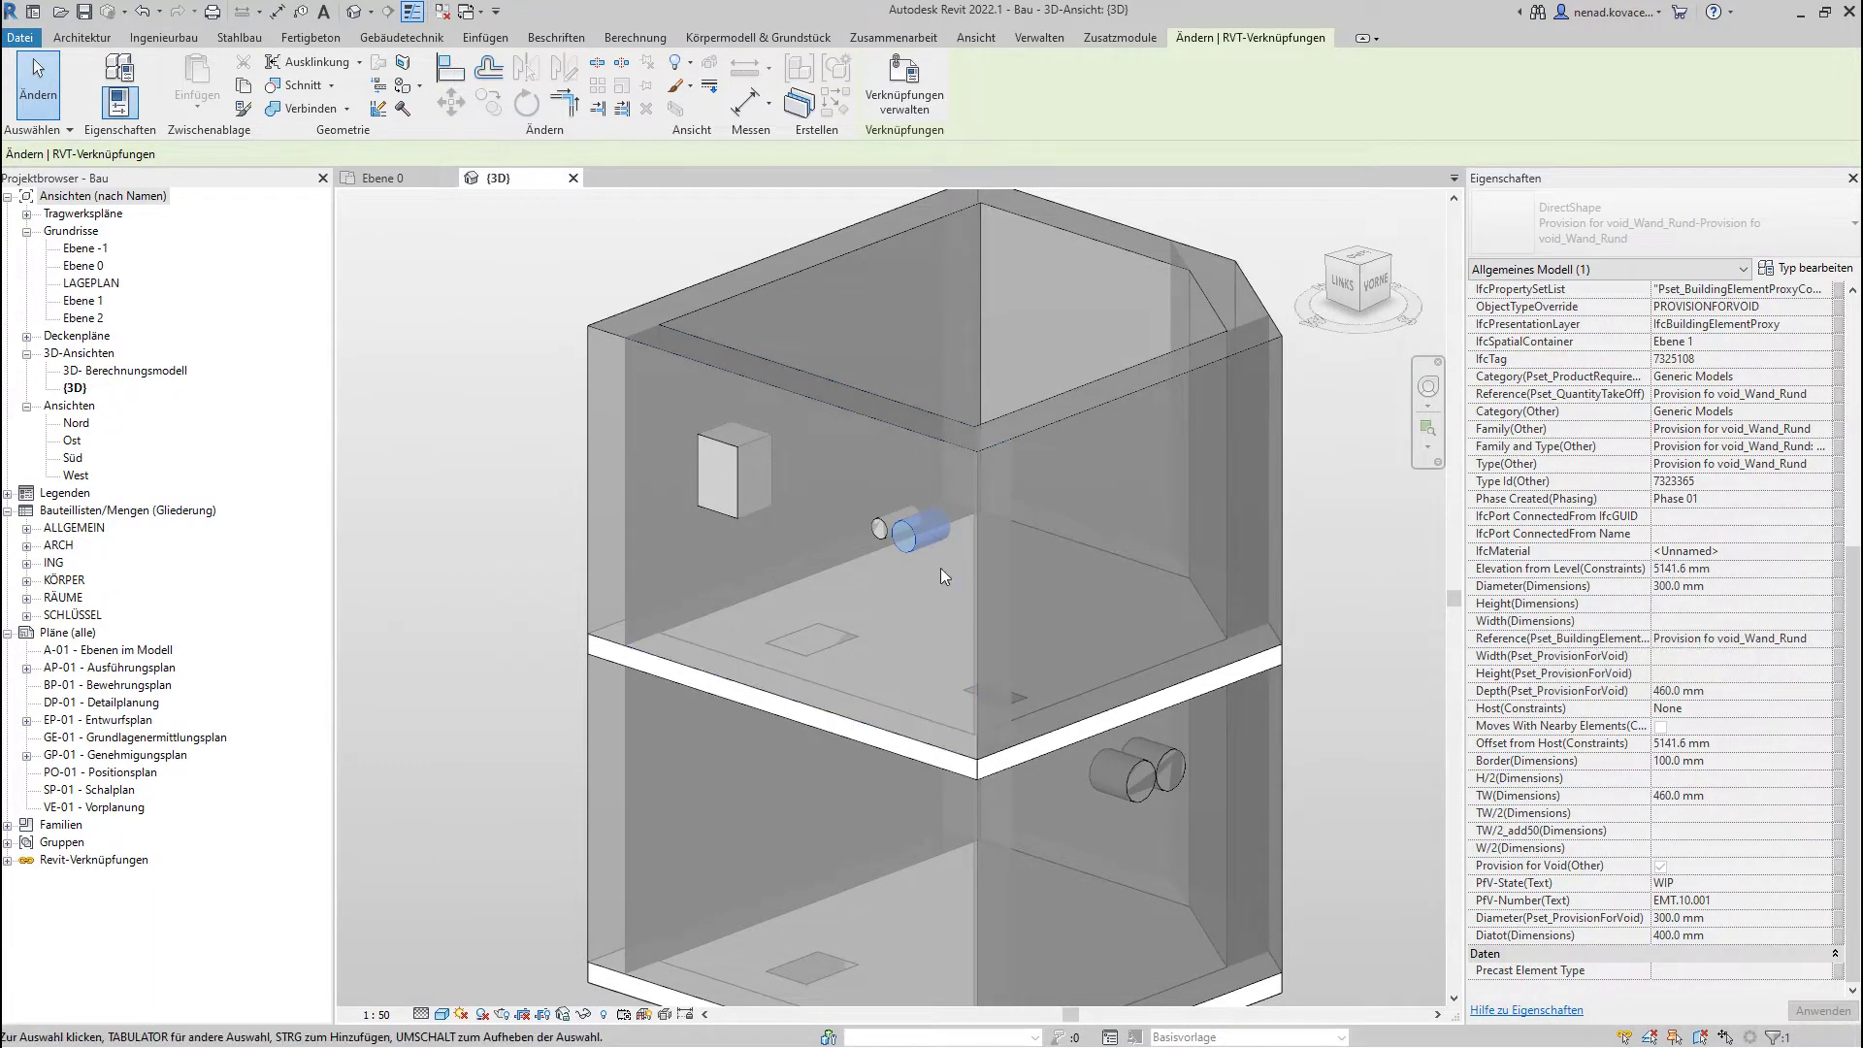
left_click(574, 538)
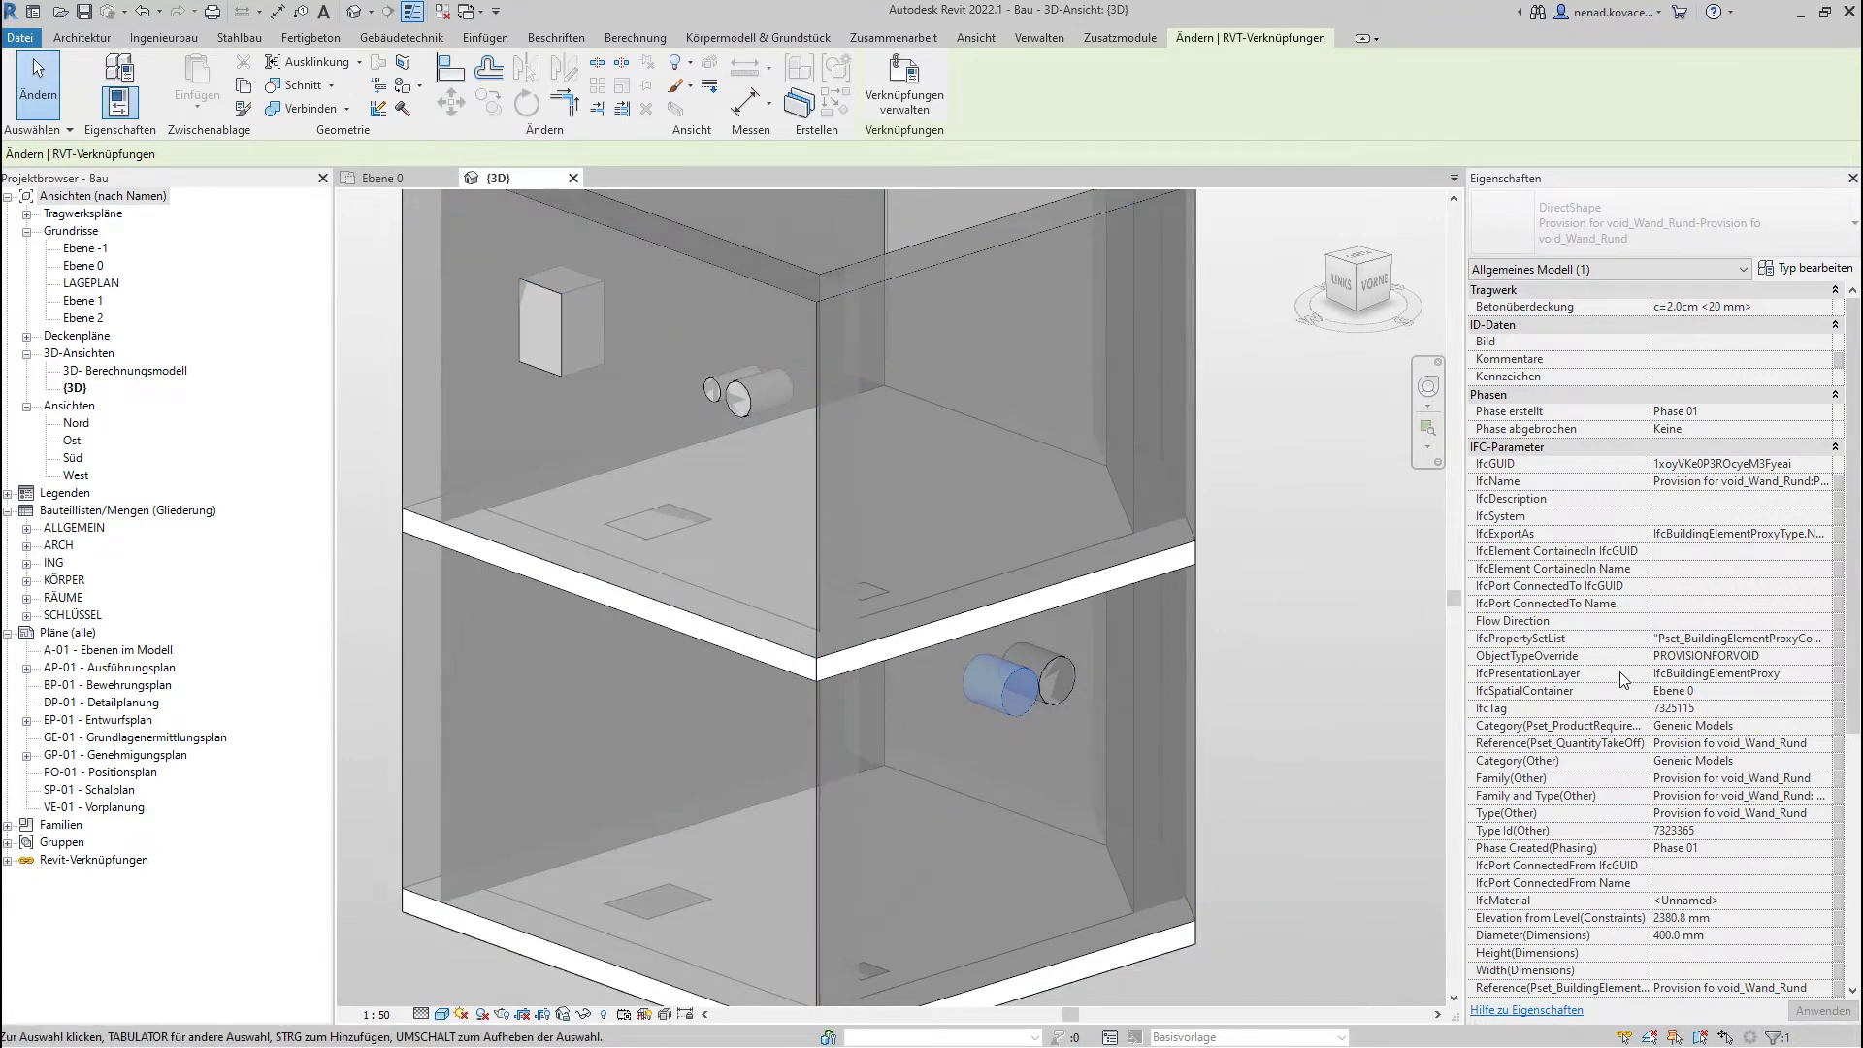
- Check the diameter, PfV-State and PfV-Number parameters of the selected round wall provision on the lower storey
scroll(1620, 675, "down", 4)
scroll(1621, 675, "down", 2)
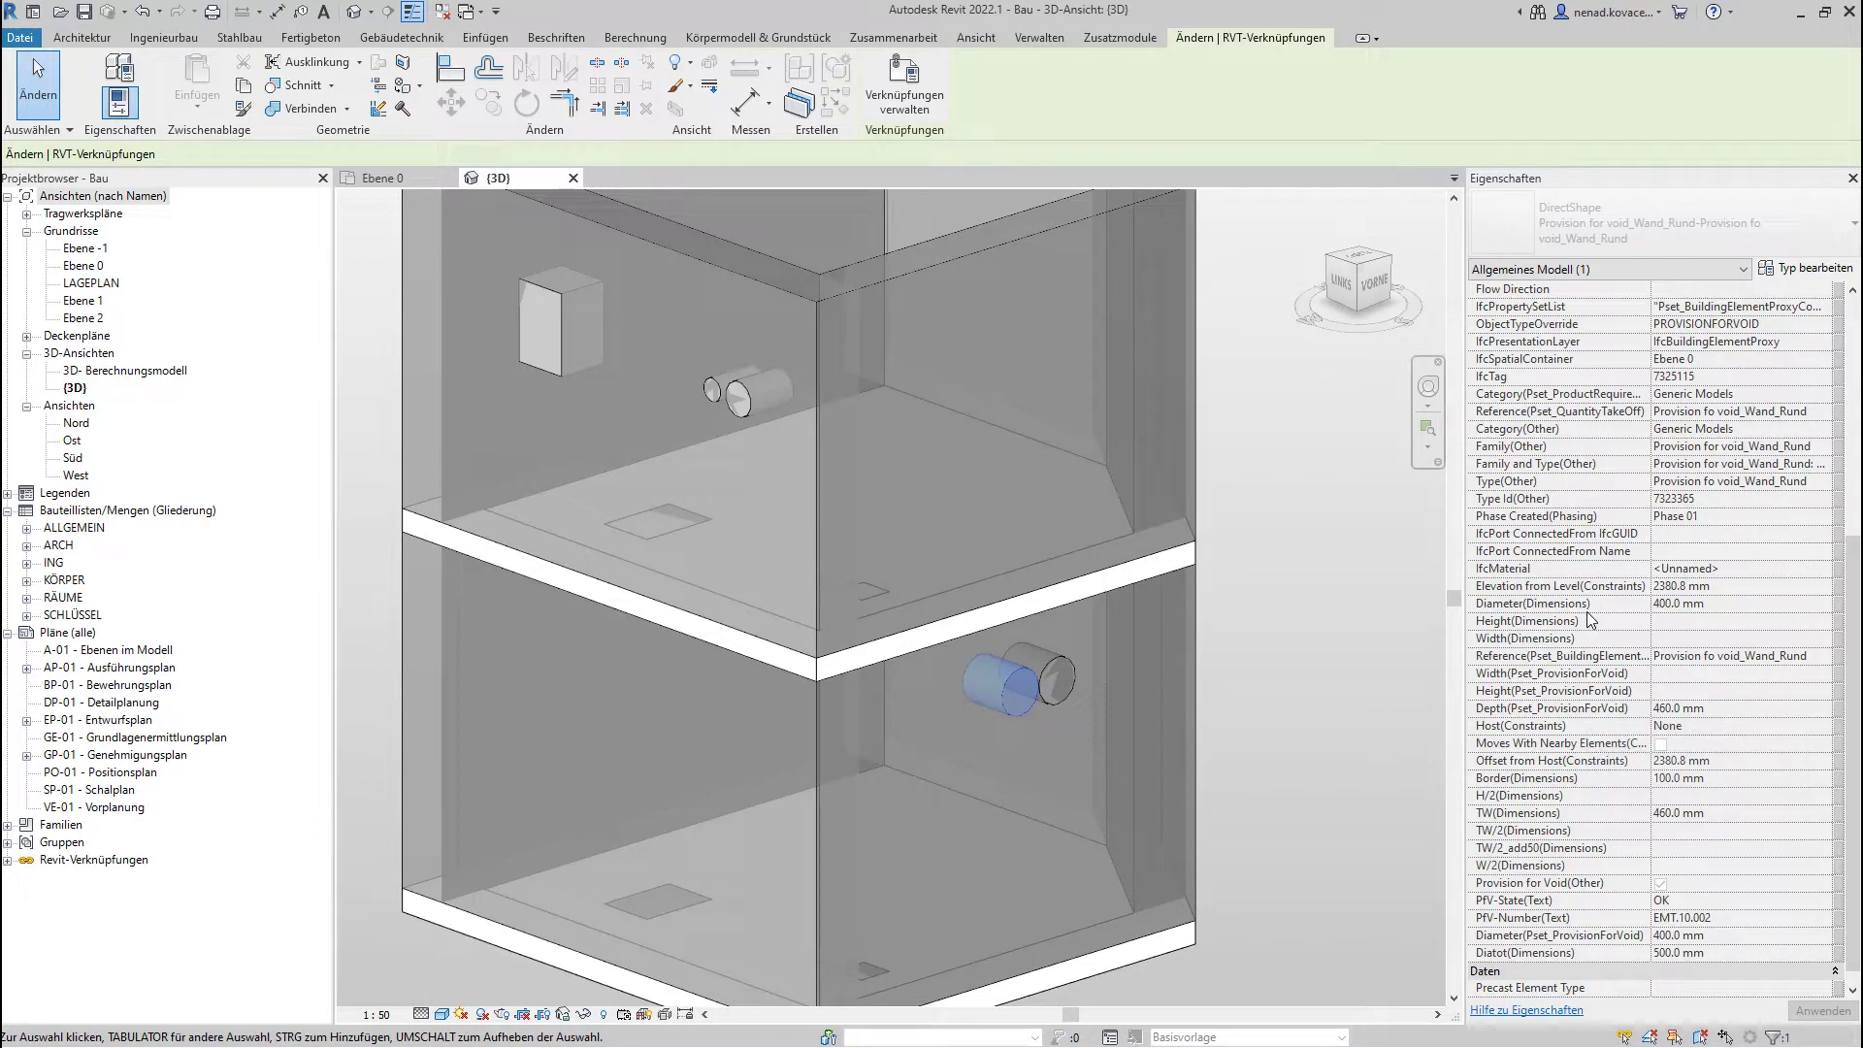
key("Escape")
- Answer No to the Skript 2.1 Rev1 question about manual IFC positioning and submit the answer
scroll(993, 646, "down", 3)
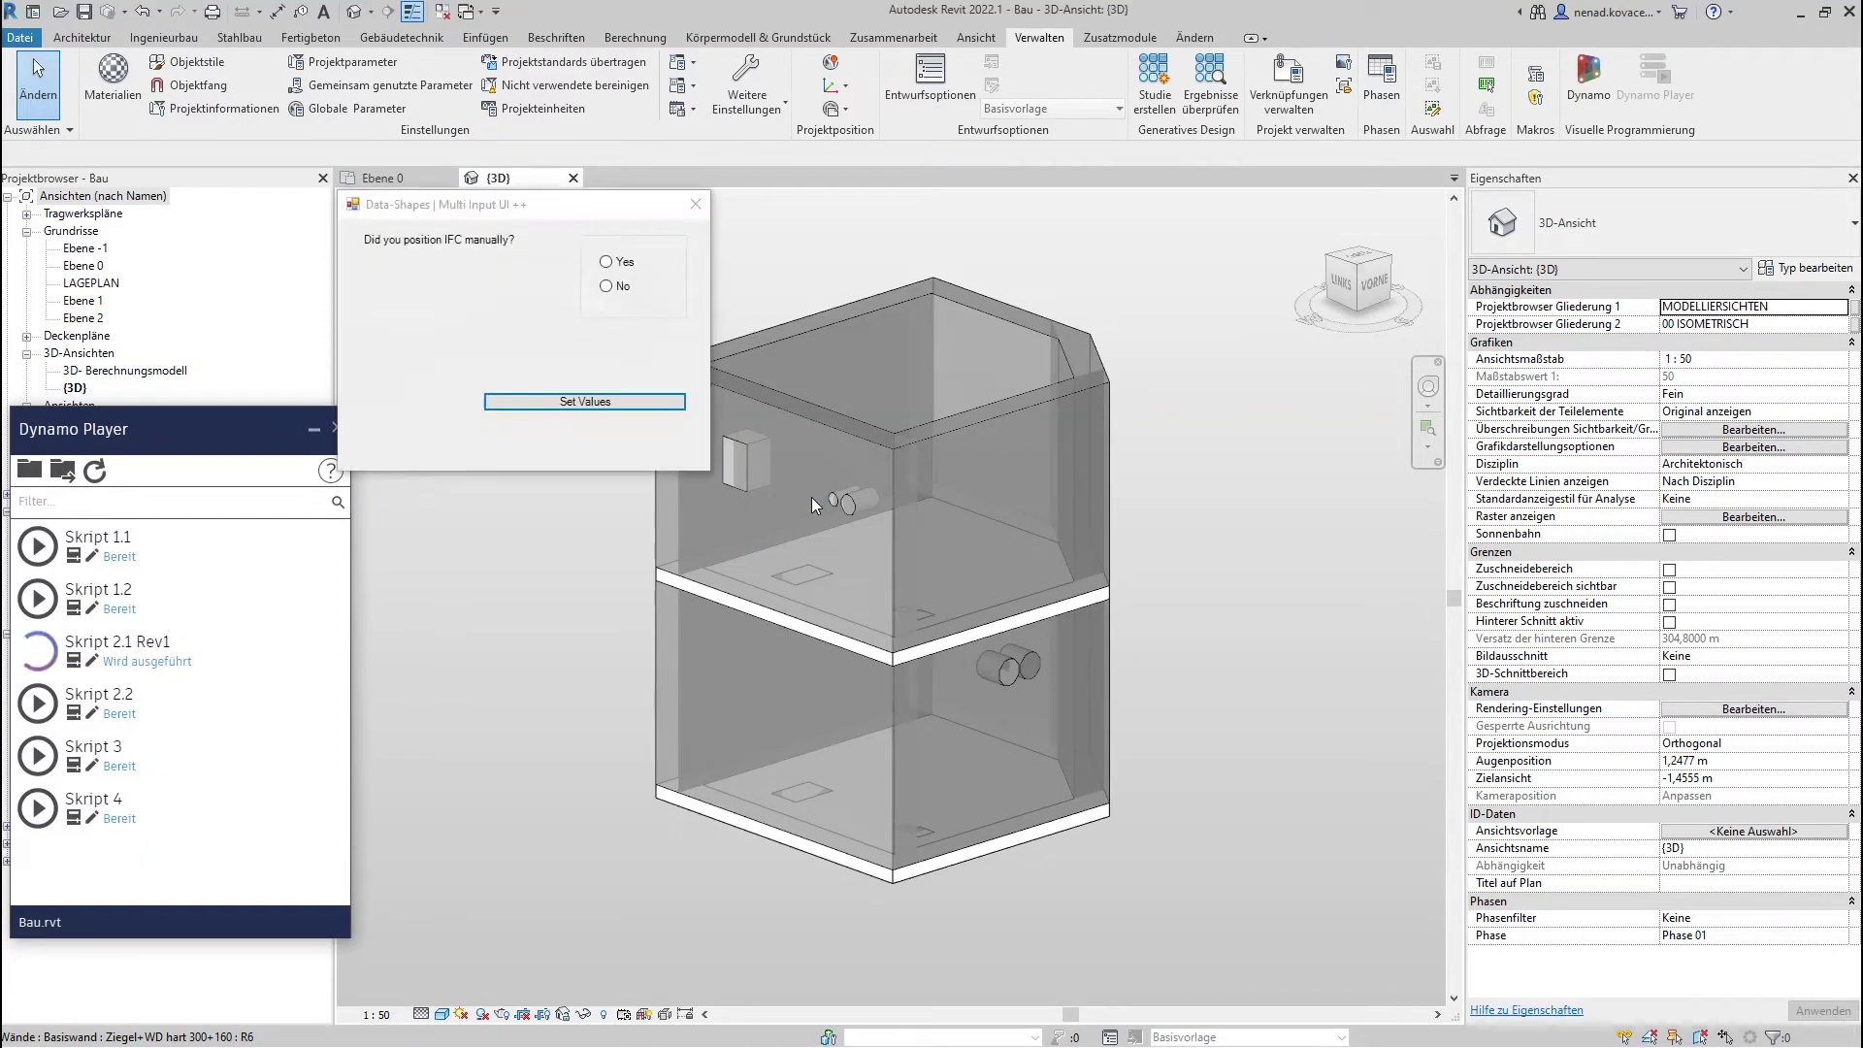
left_click_drag(583, 206, 595, 106)
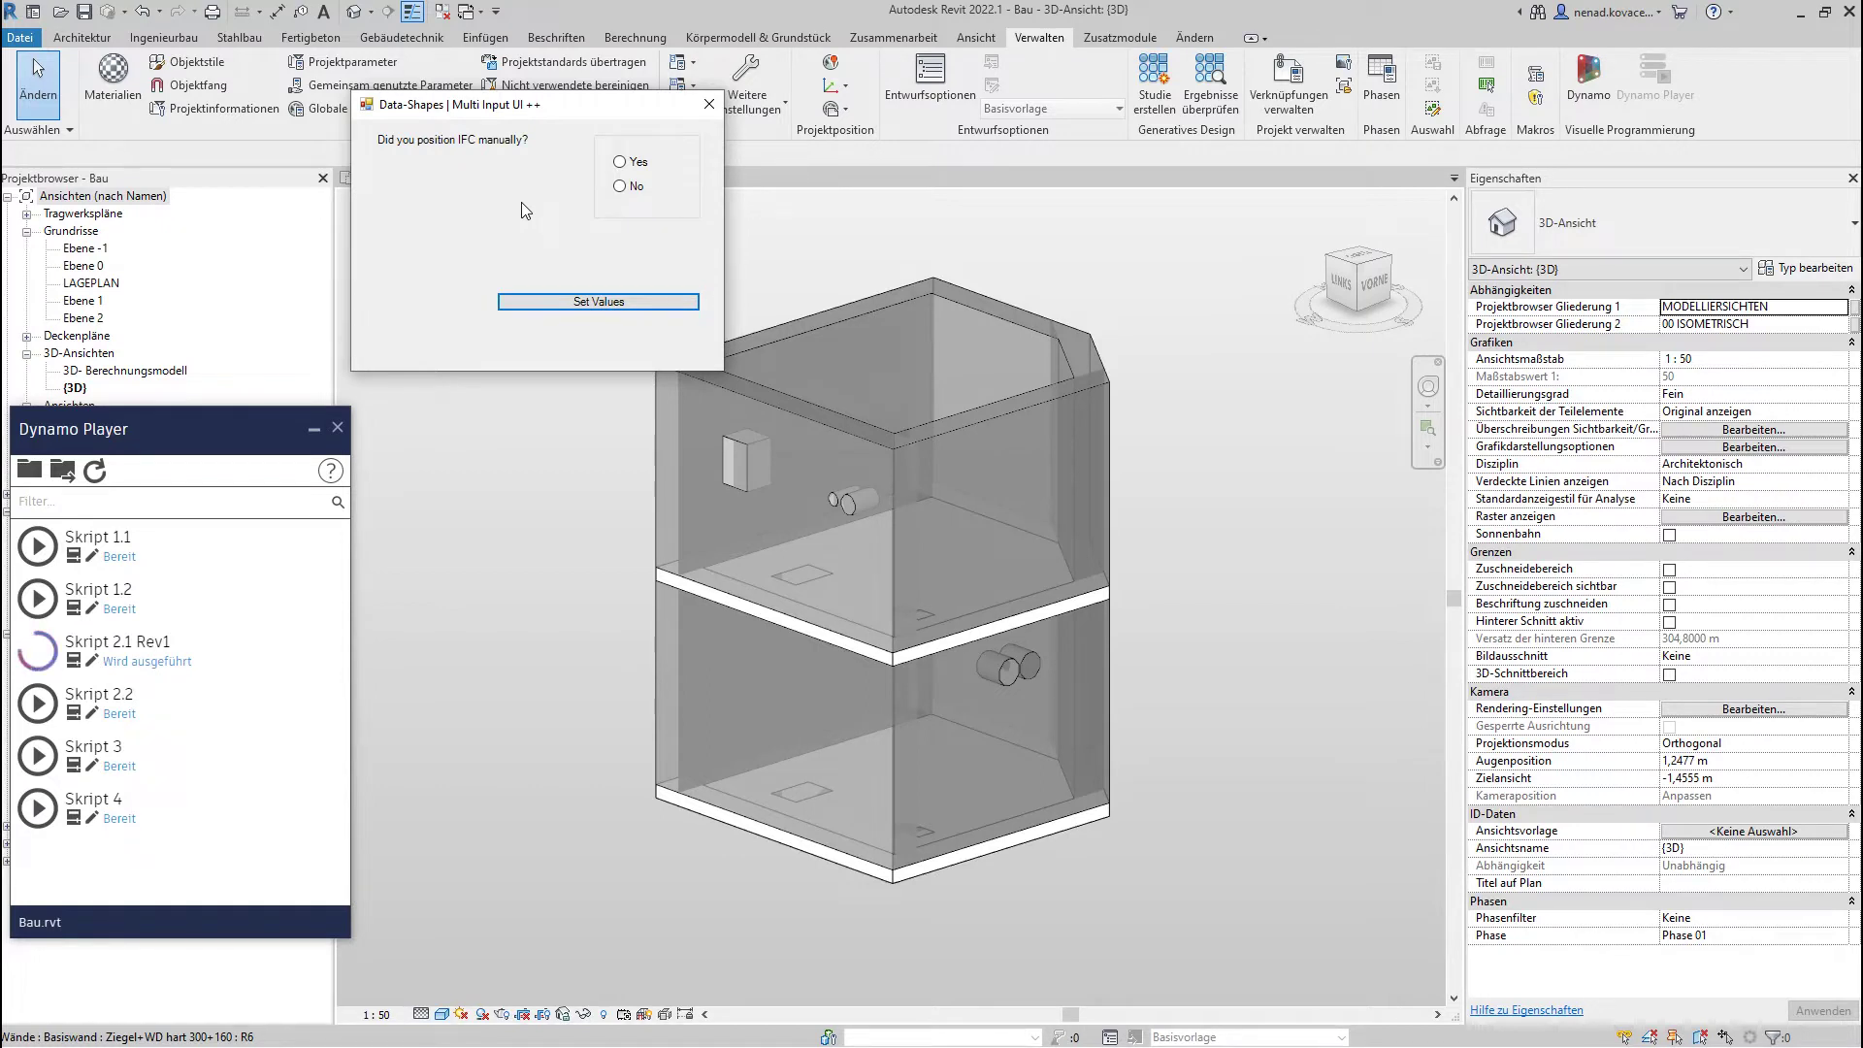
left_click(633, 187)
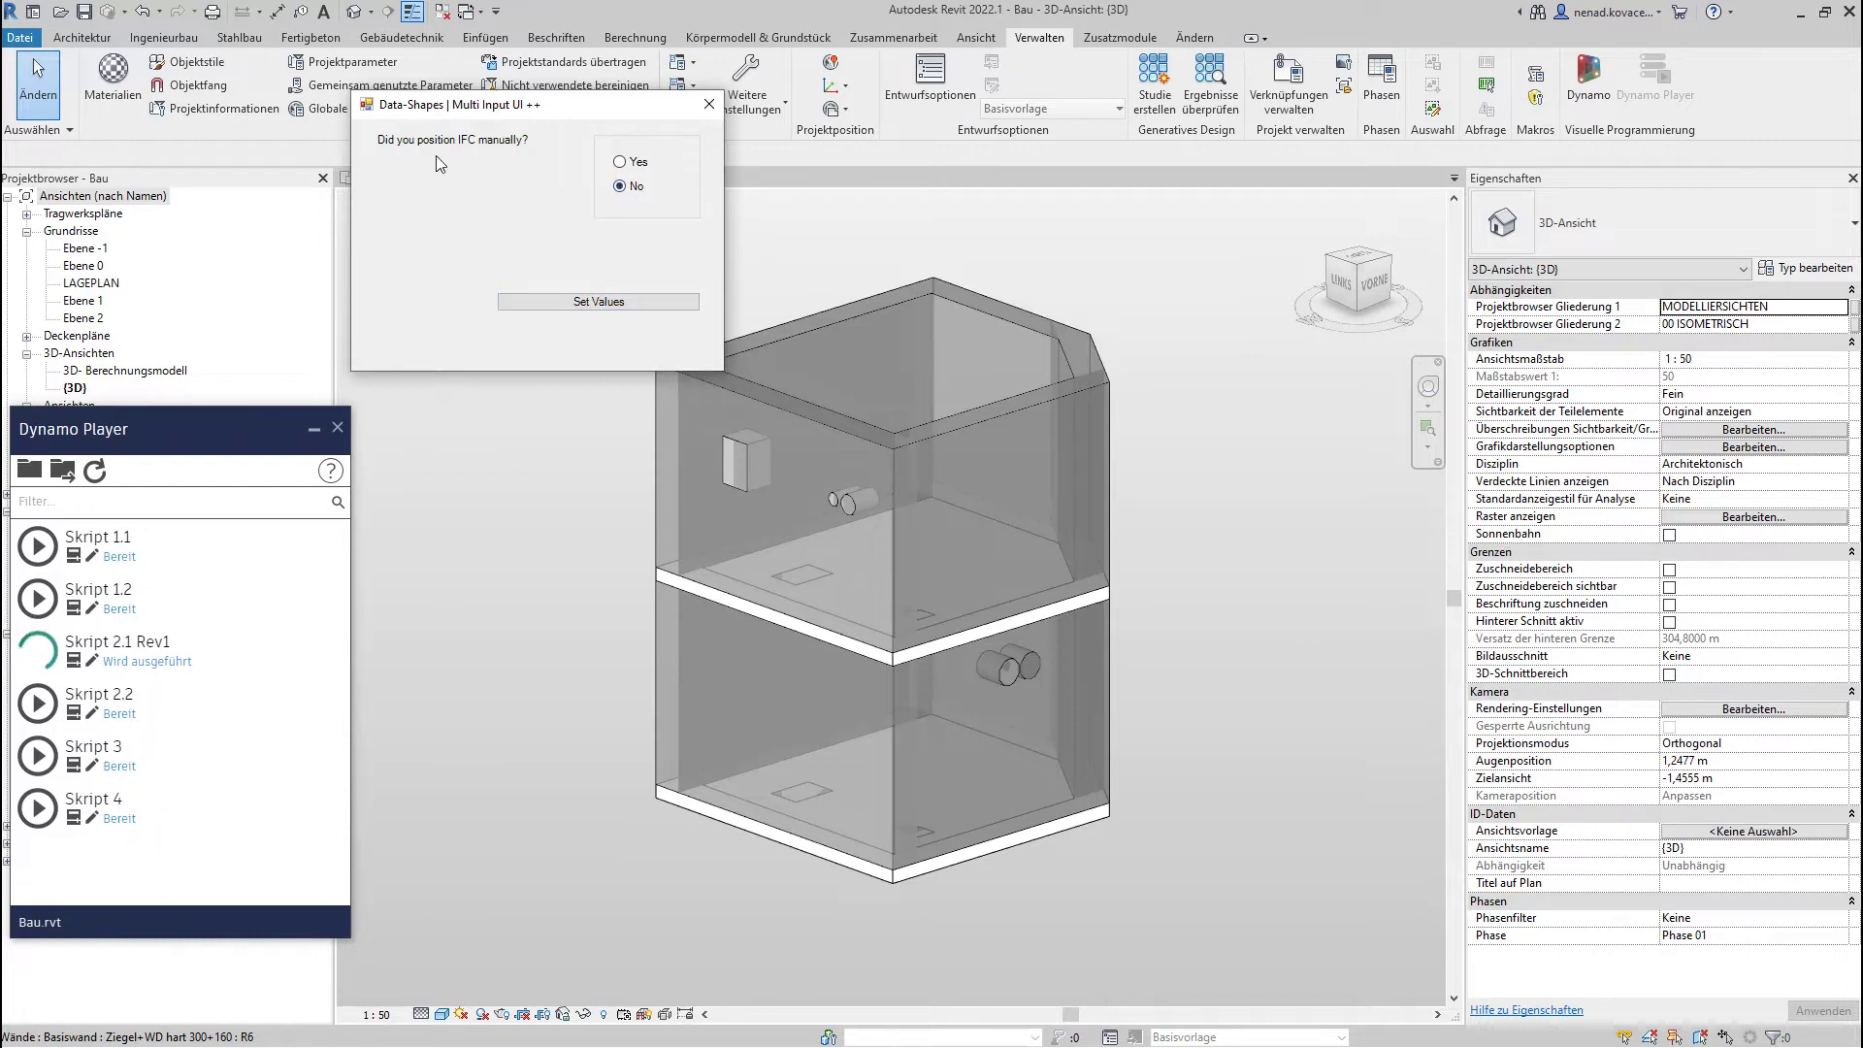
left_click(587, 304)
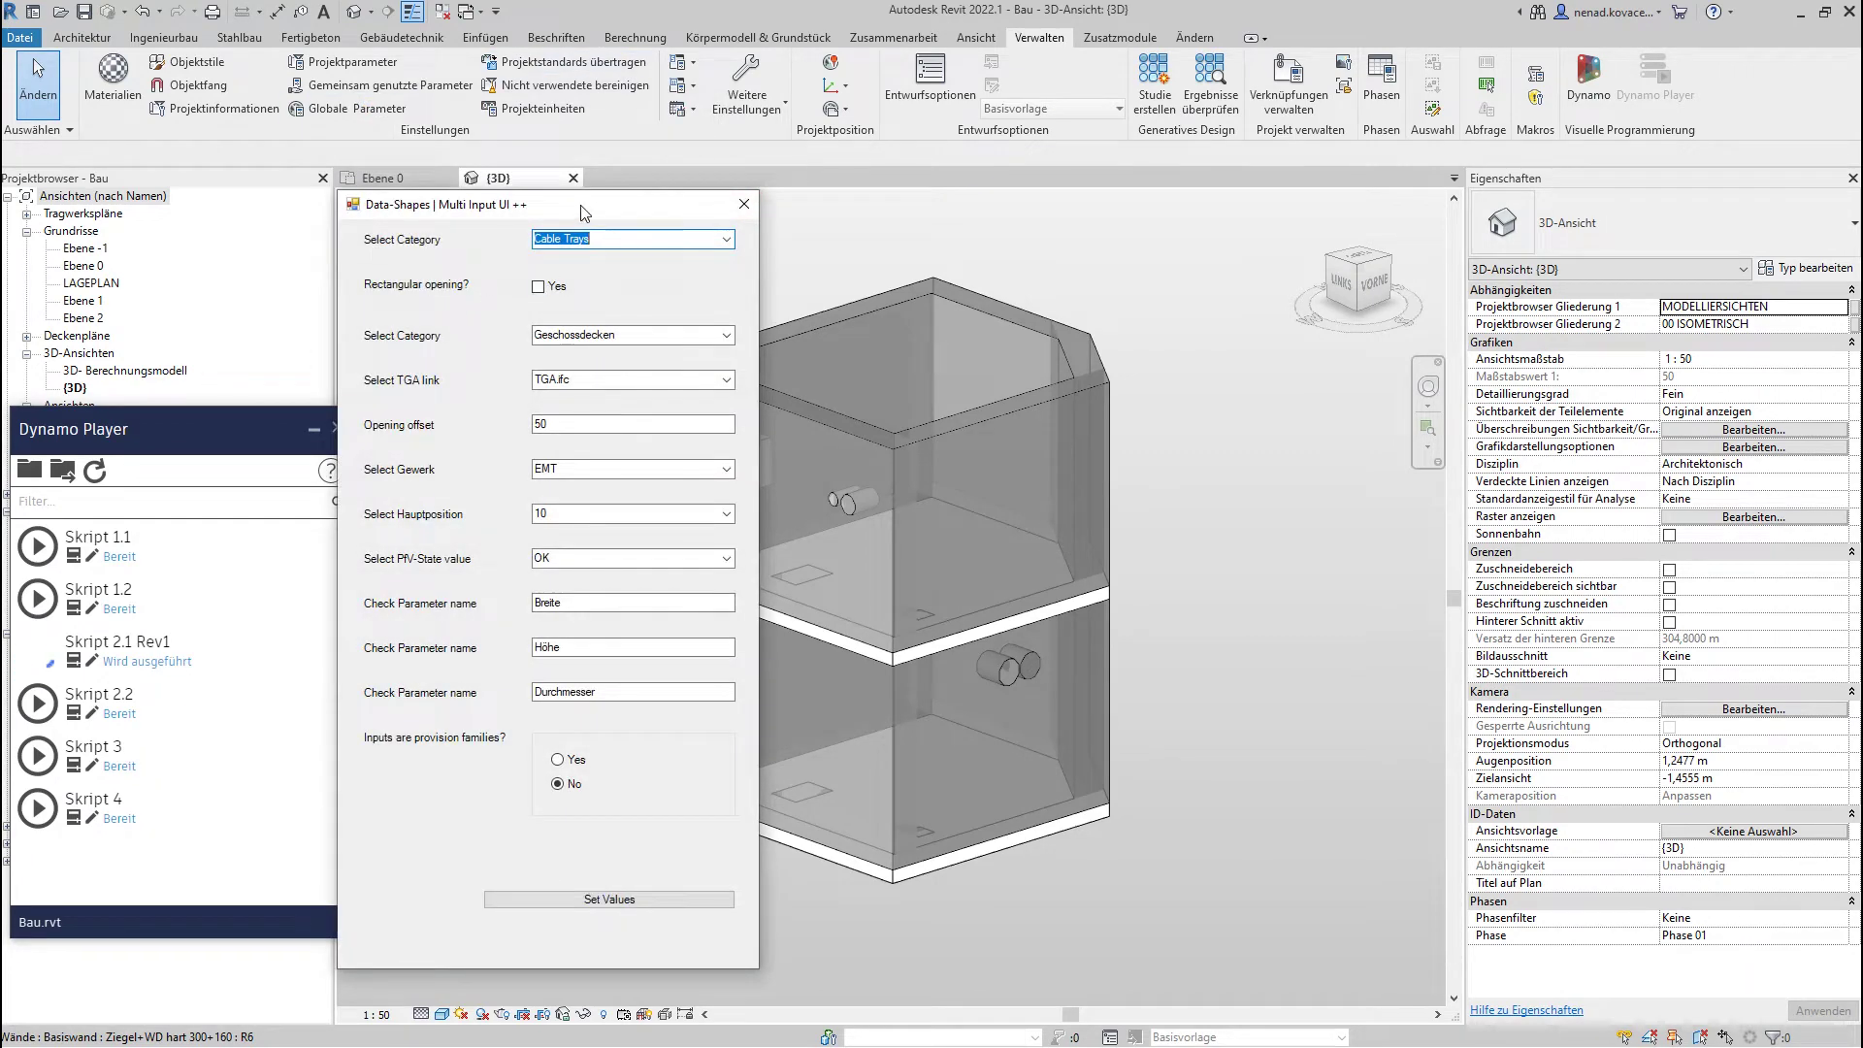
- Set the installation category to Generic Models and the architectural element category to Wände, with the script dialog moved clear of the model
left_click_drag(654, 206, 1465, 215)
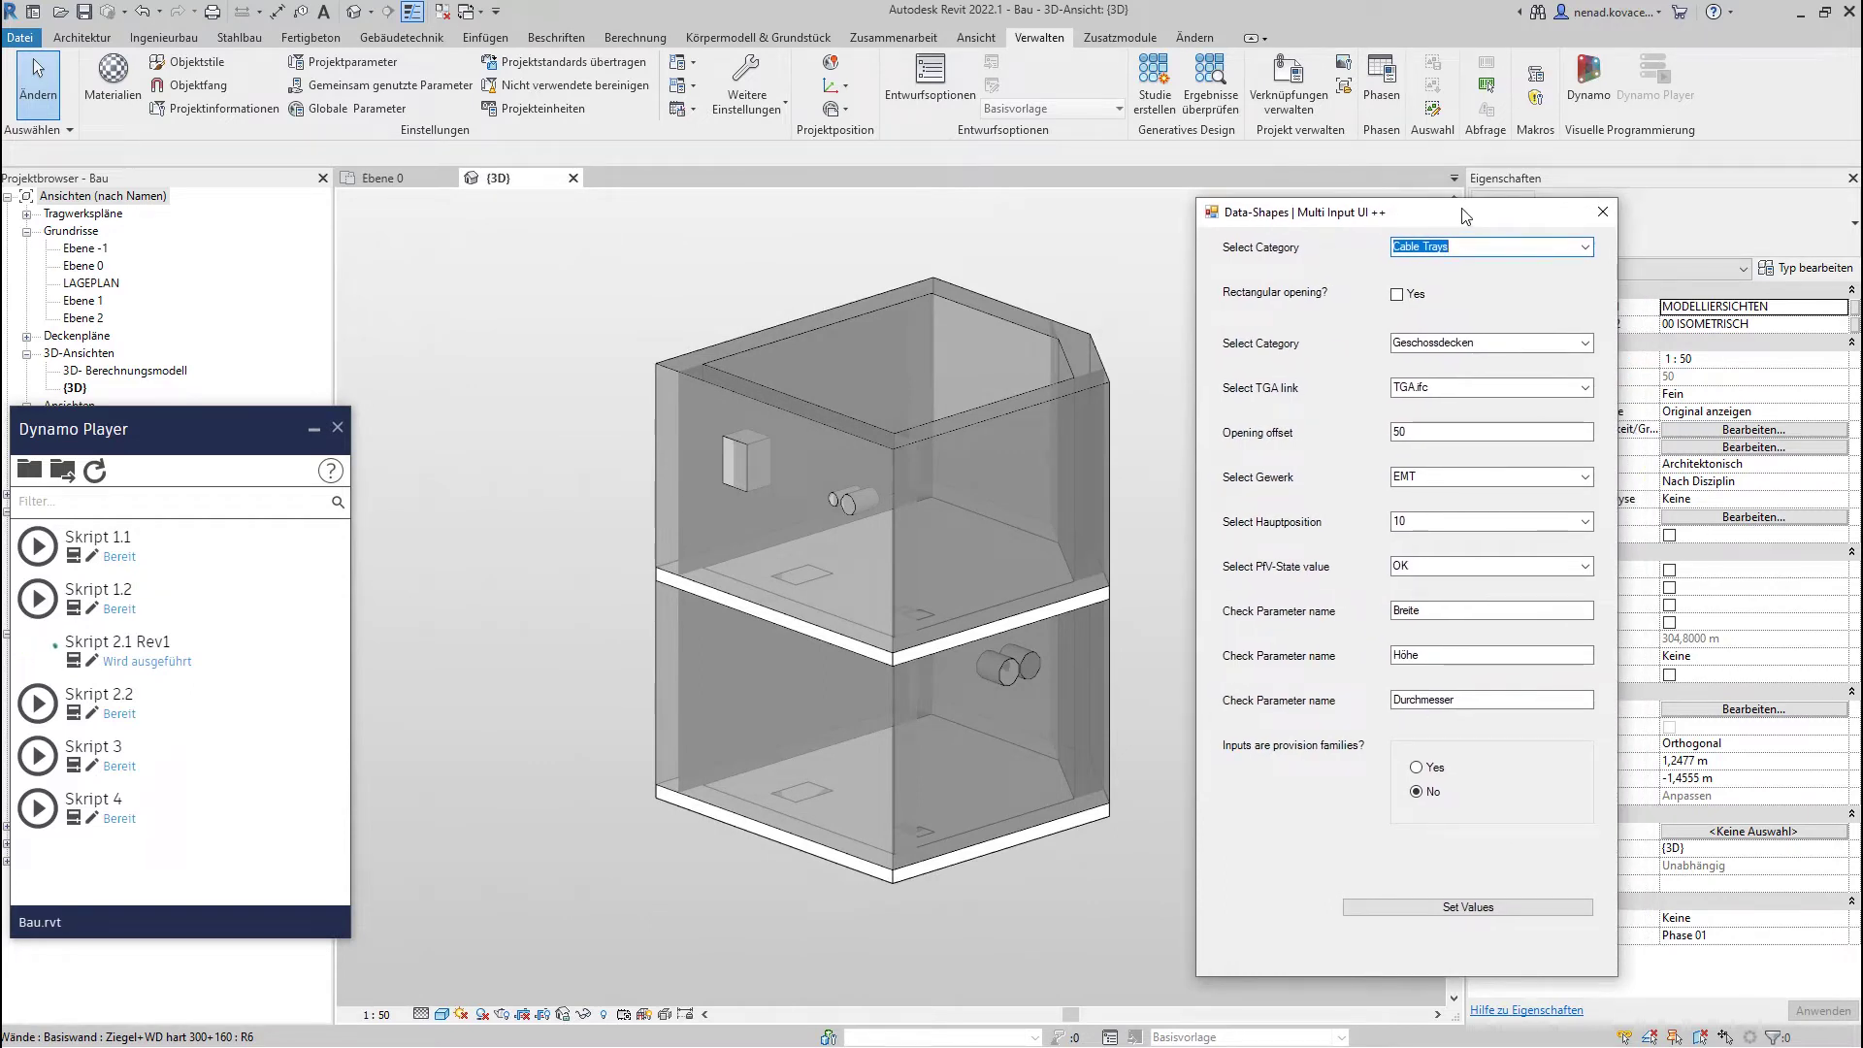
left_click_drag(1320, 217, 1300, 223)
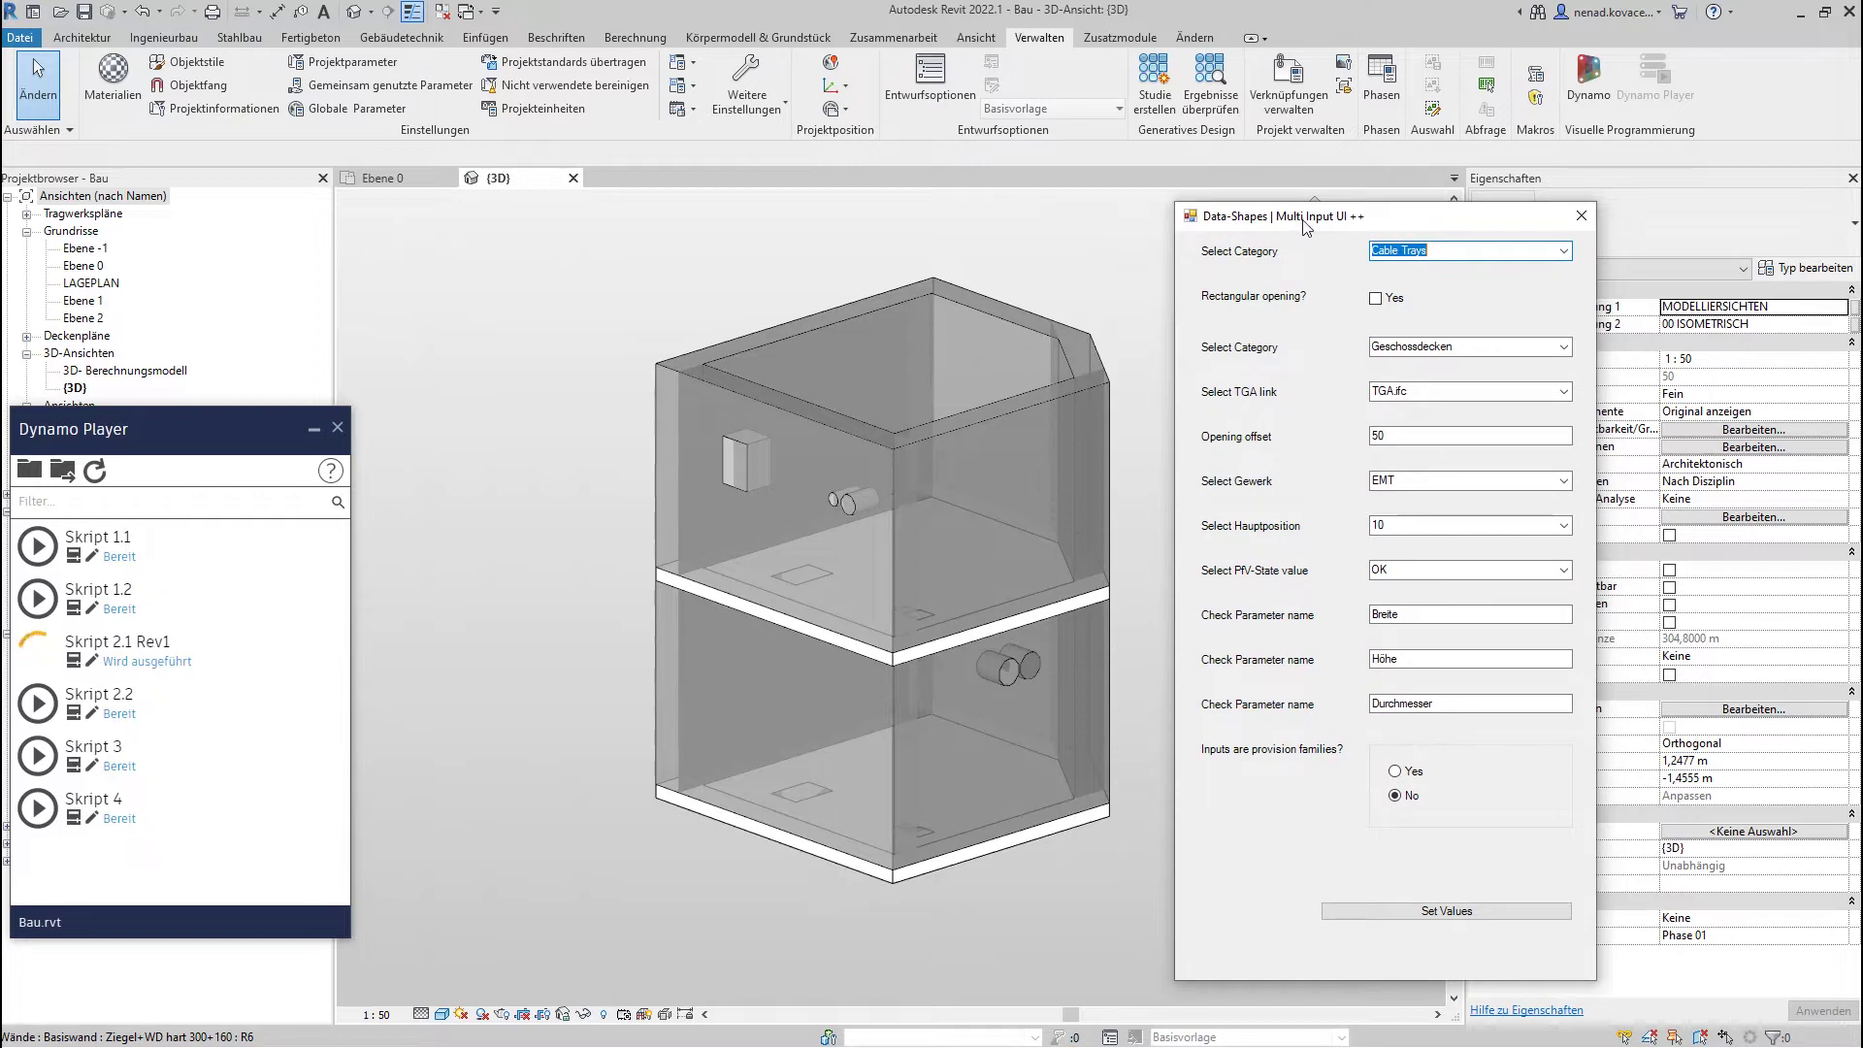
left_click(1564, 251)
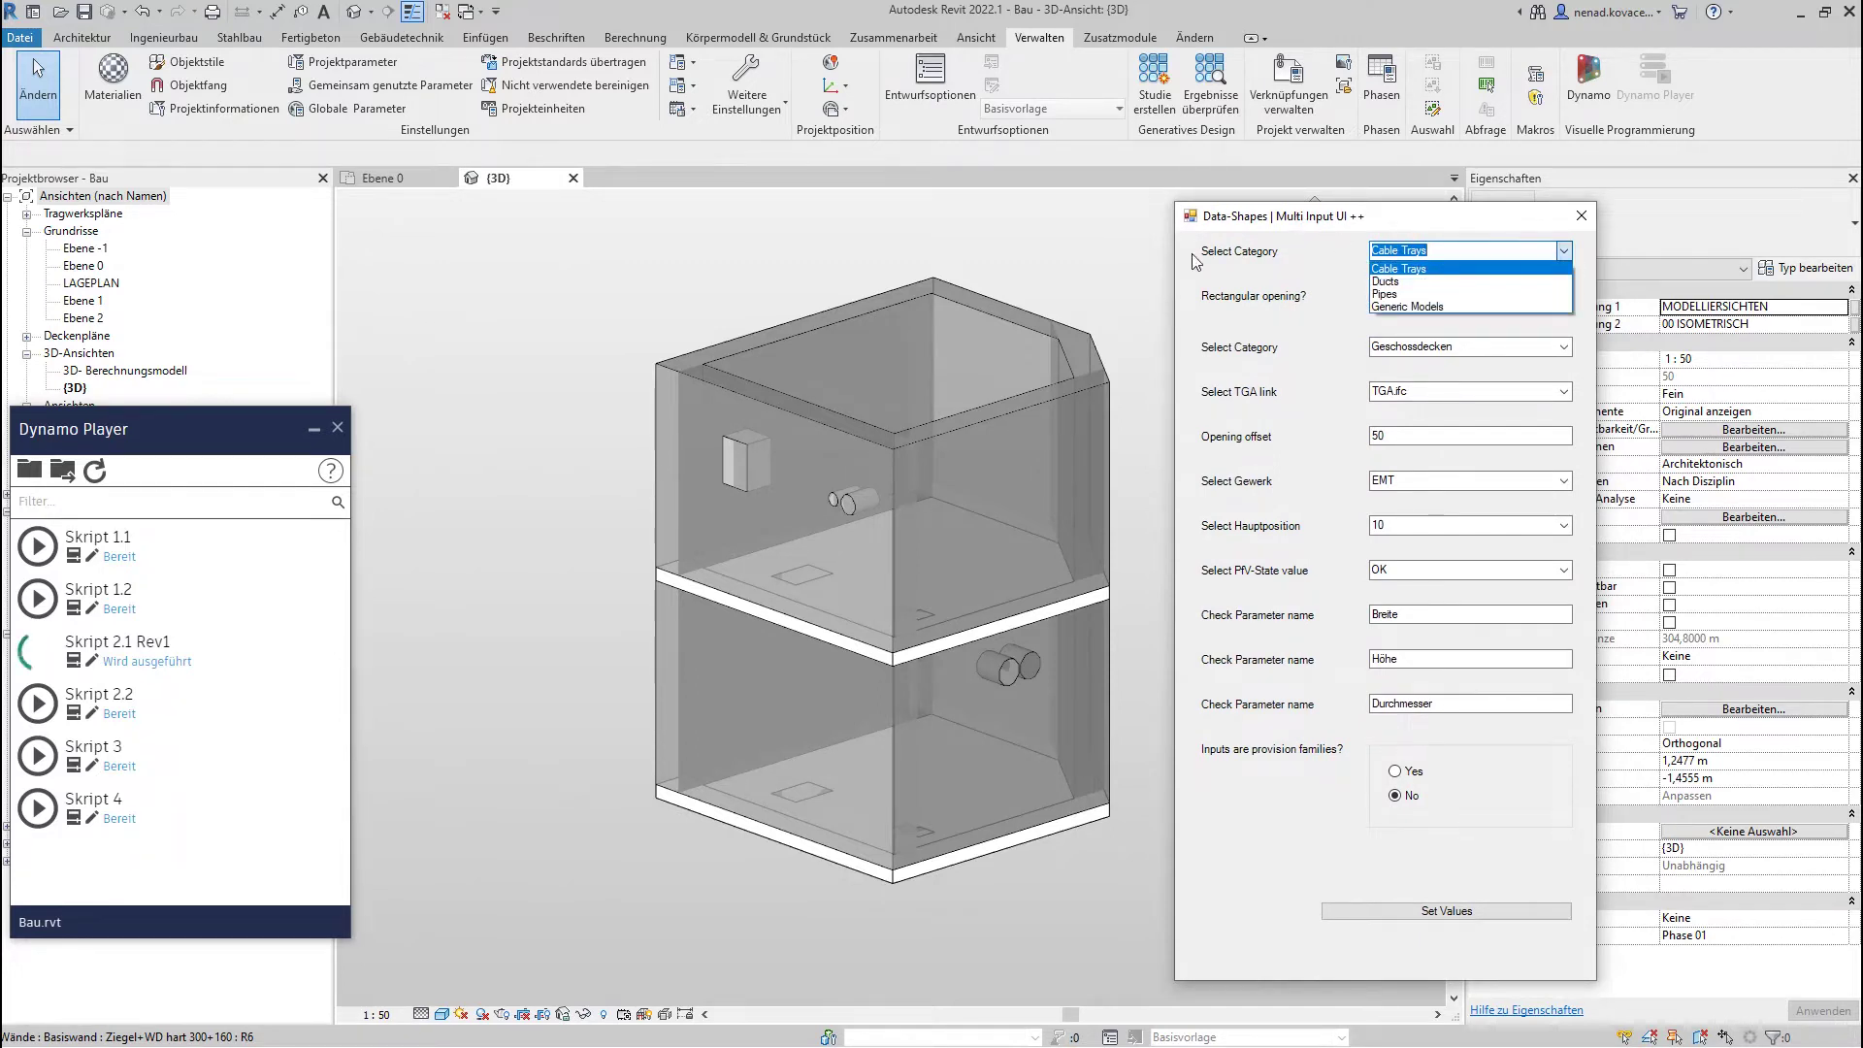
left_click(1436, 307)
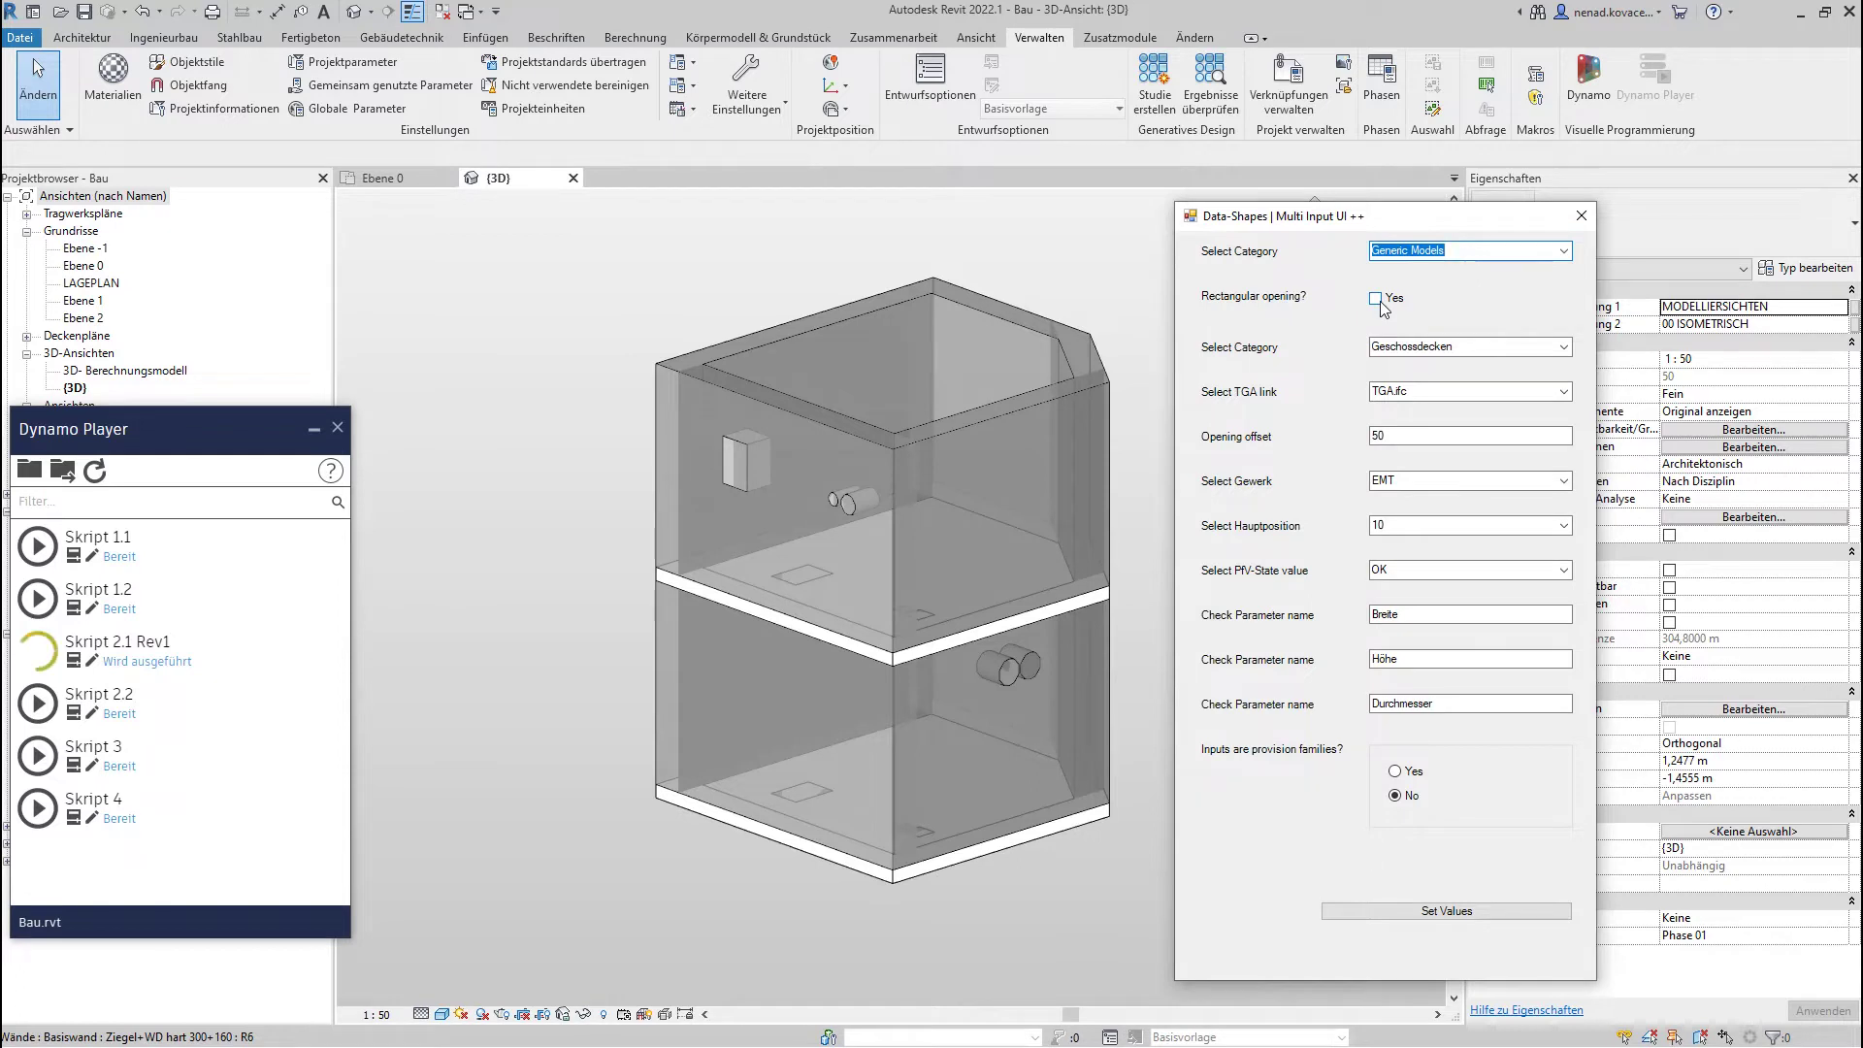
left_click(1562, 346)
left_click(1519, 379)
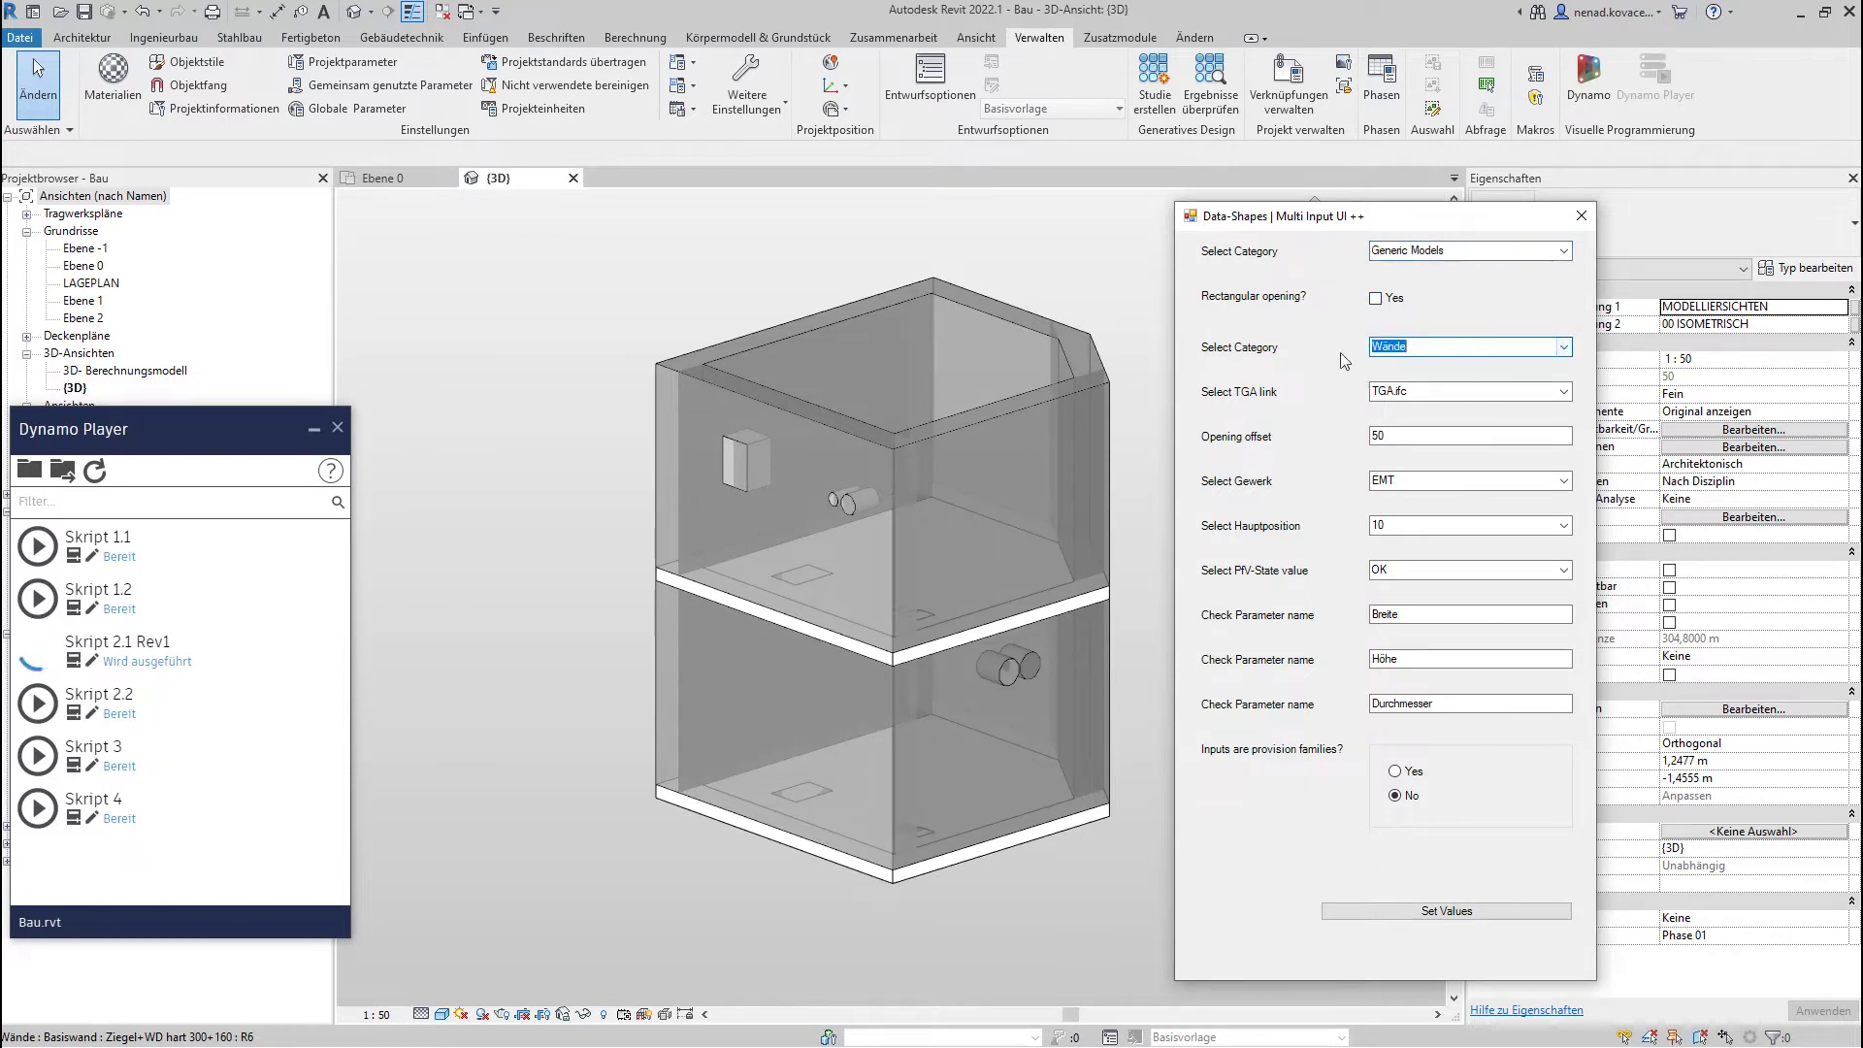
- Choose TGA.ifc as the TGA link for the script and check the opening offset
left_click(1422, 390)
left_click(1417, 412)
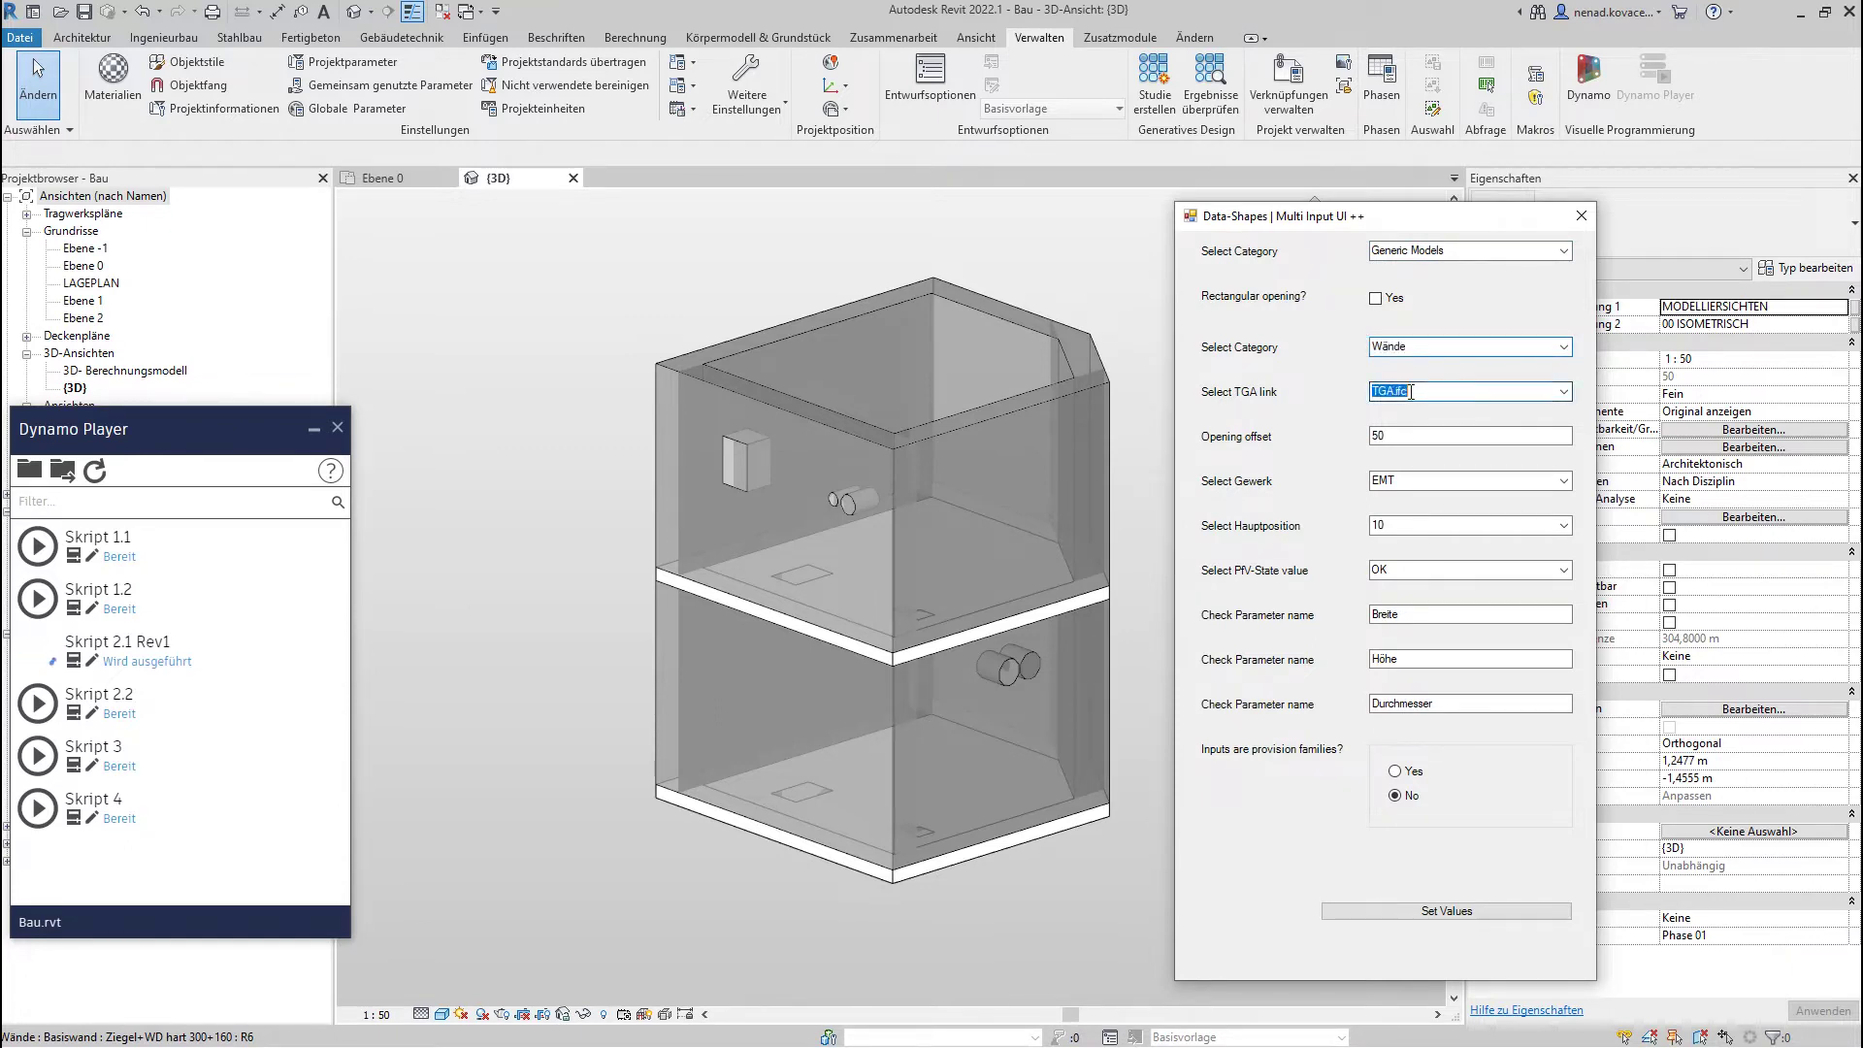
left_click(1563, 391)
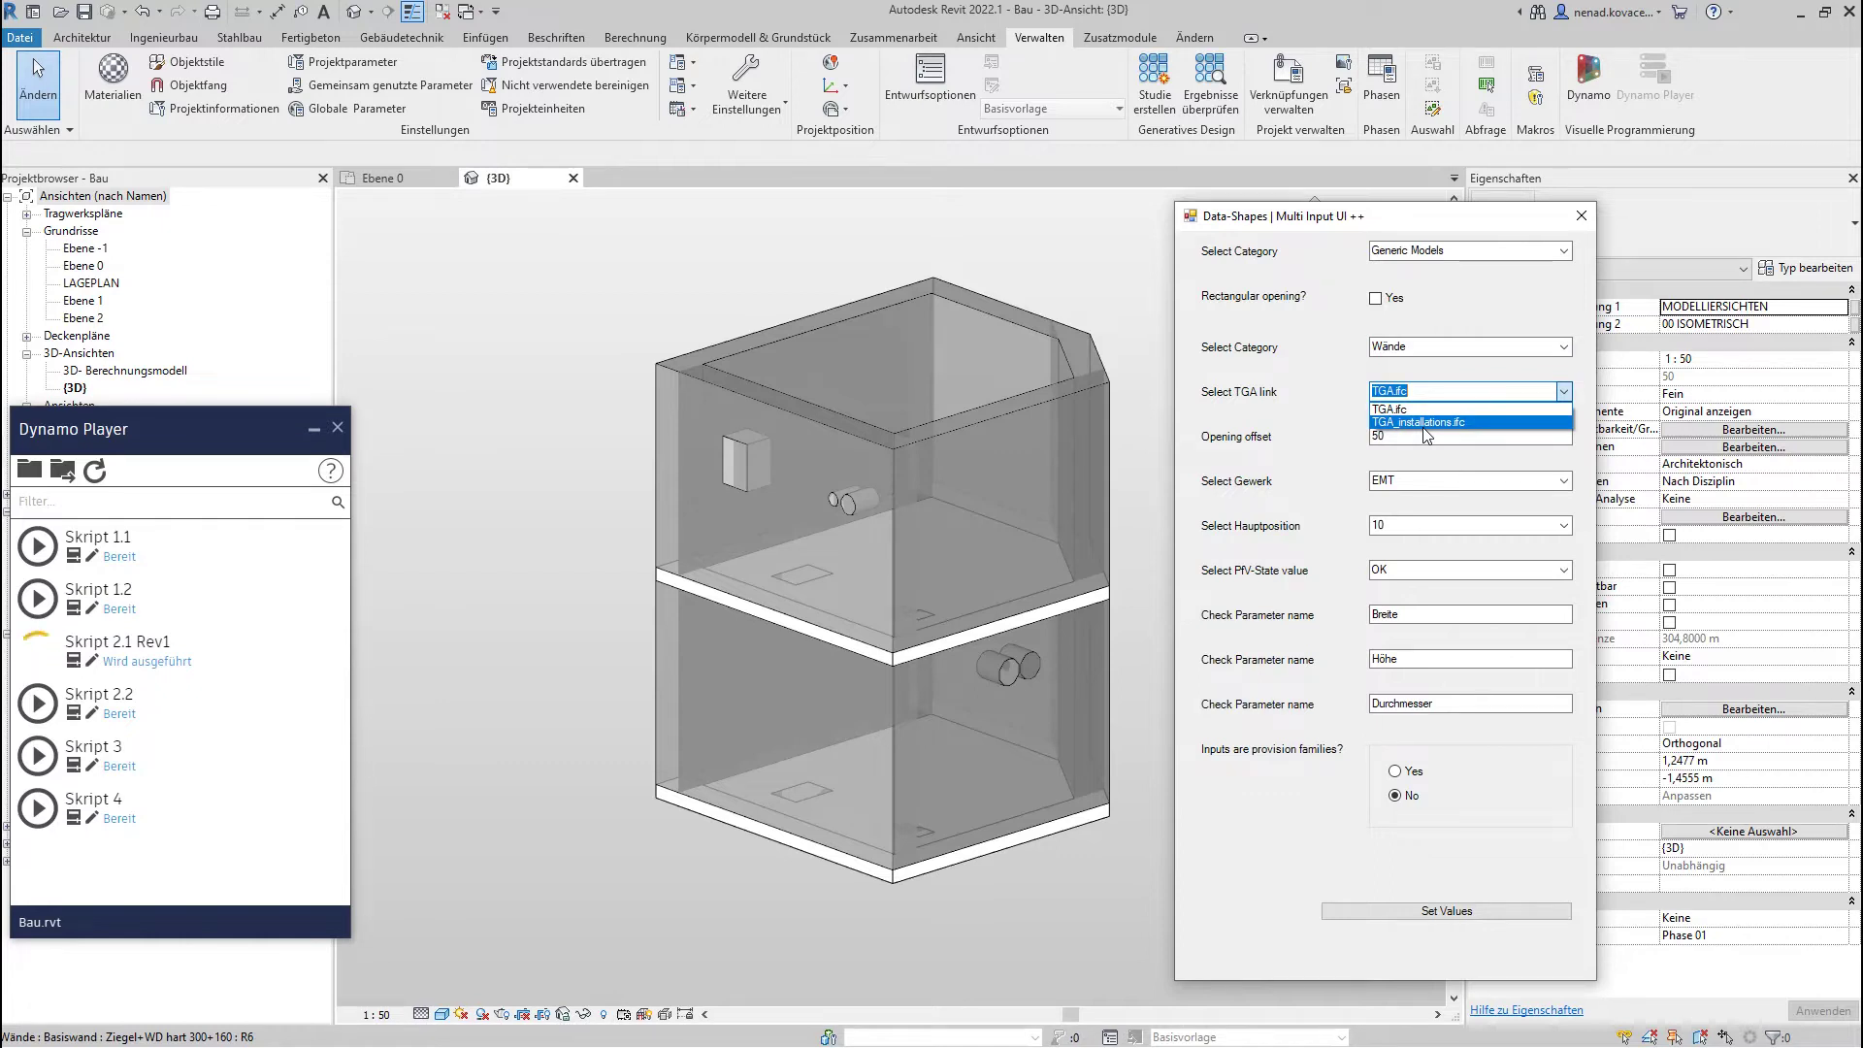
left_click(1407, 409)
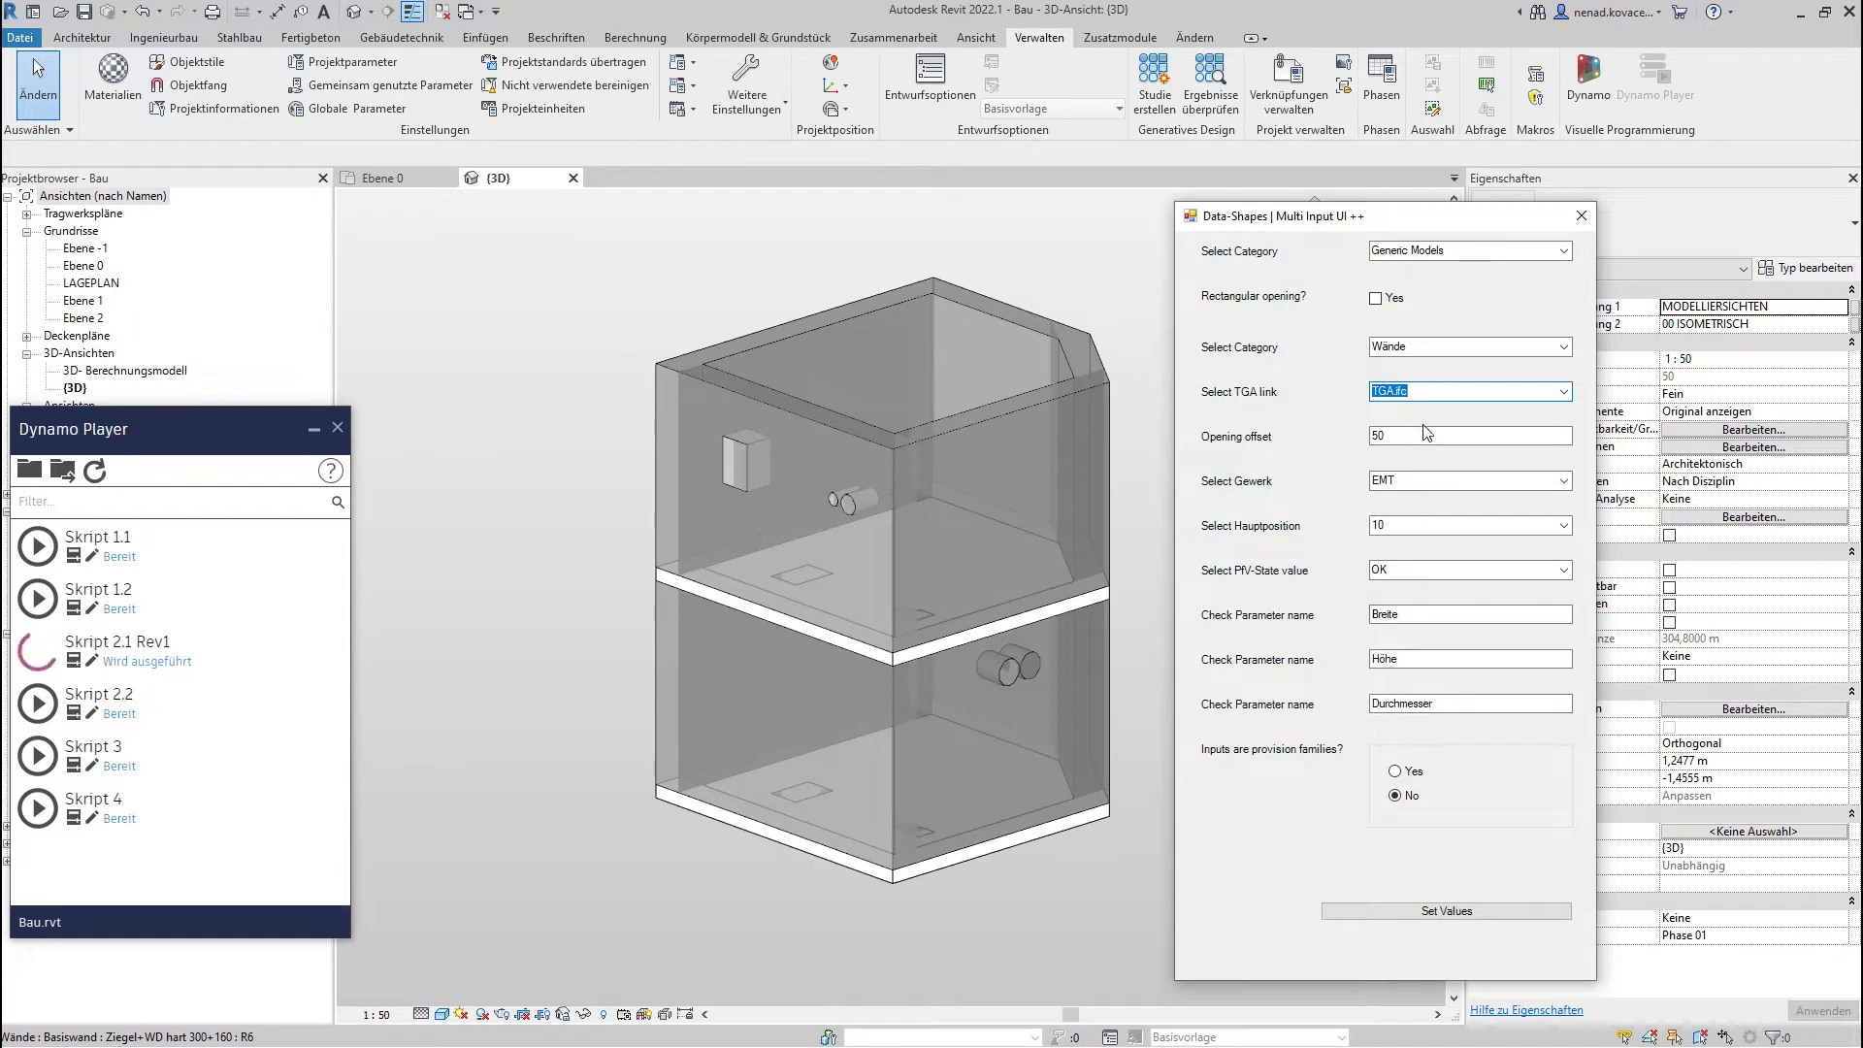
left_click(1422, 434)
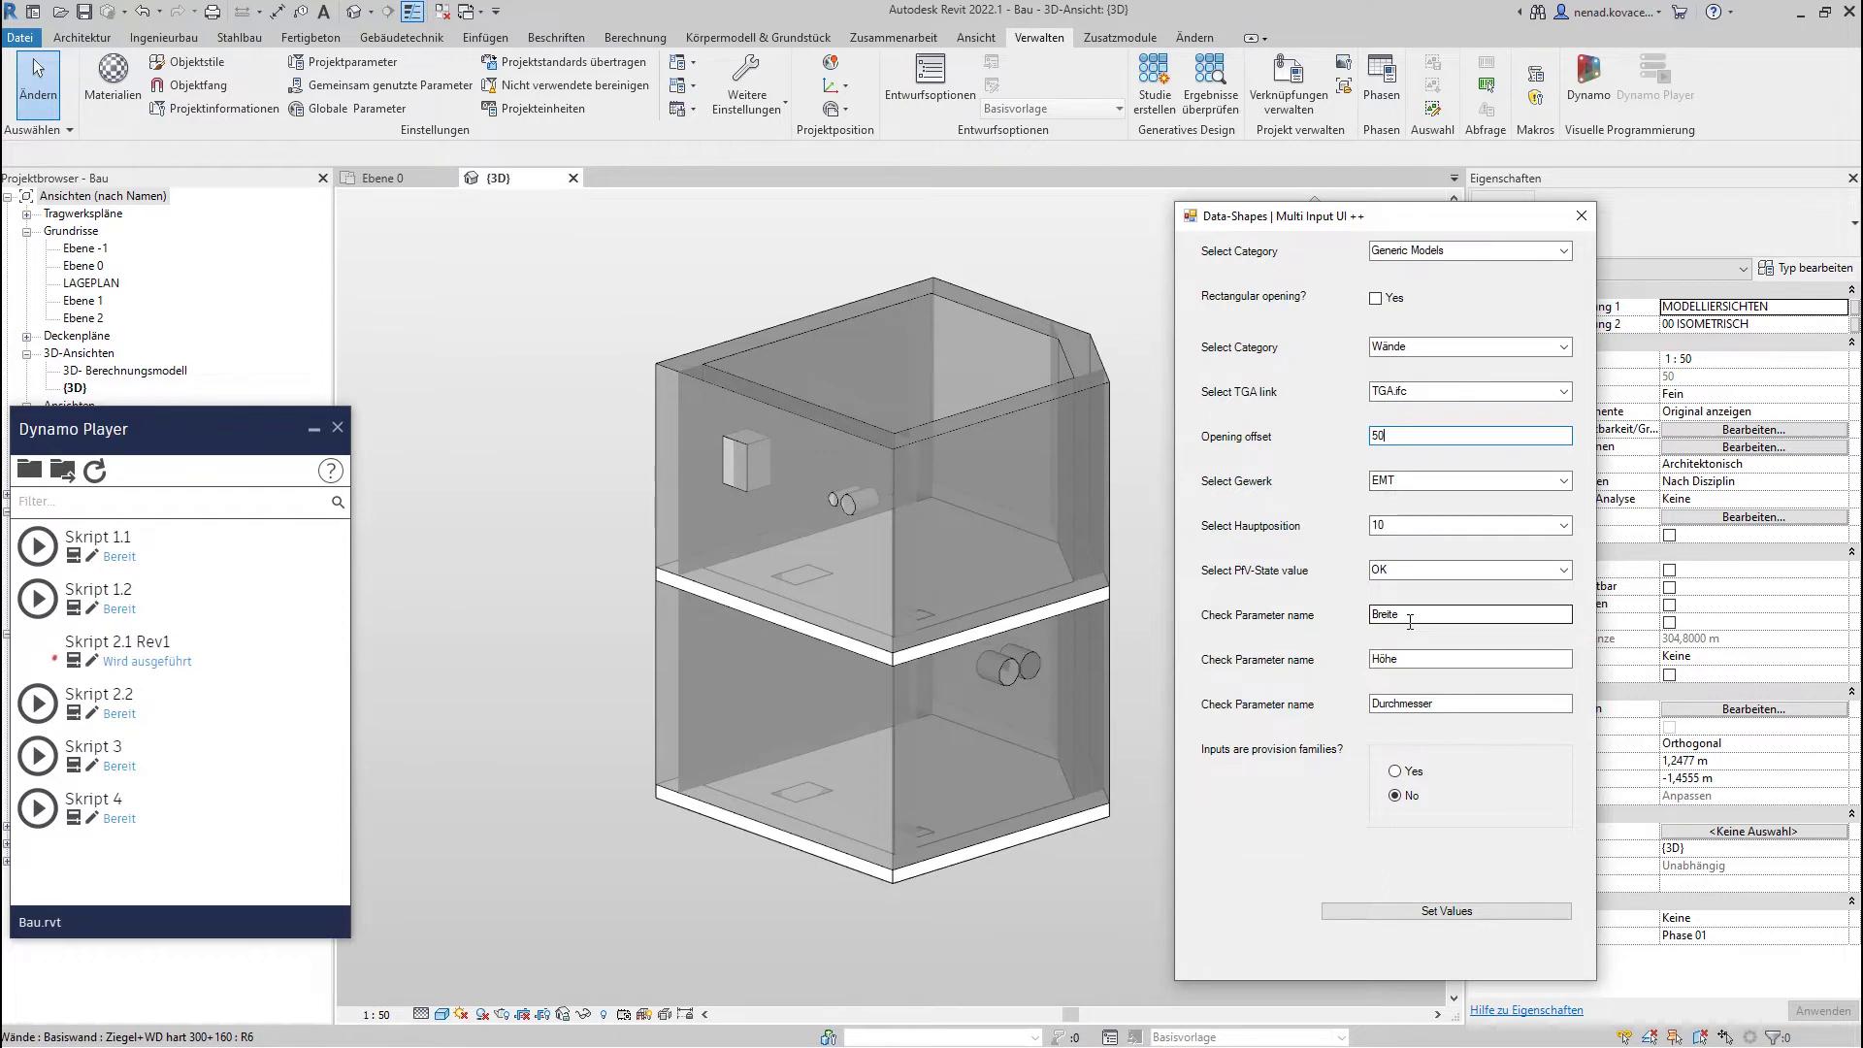
- Move Dynamo Player clear of the parameters file in Notepad and replace the Breite parameter name with Width(Dimensions) copied from that file
left_click_drag(1425, 611, 1323, 612)
left_click_drag(1434, 655, 1303, 650)
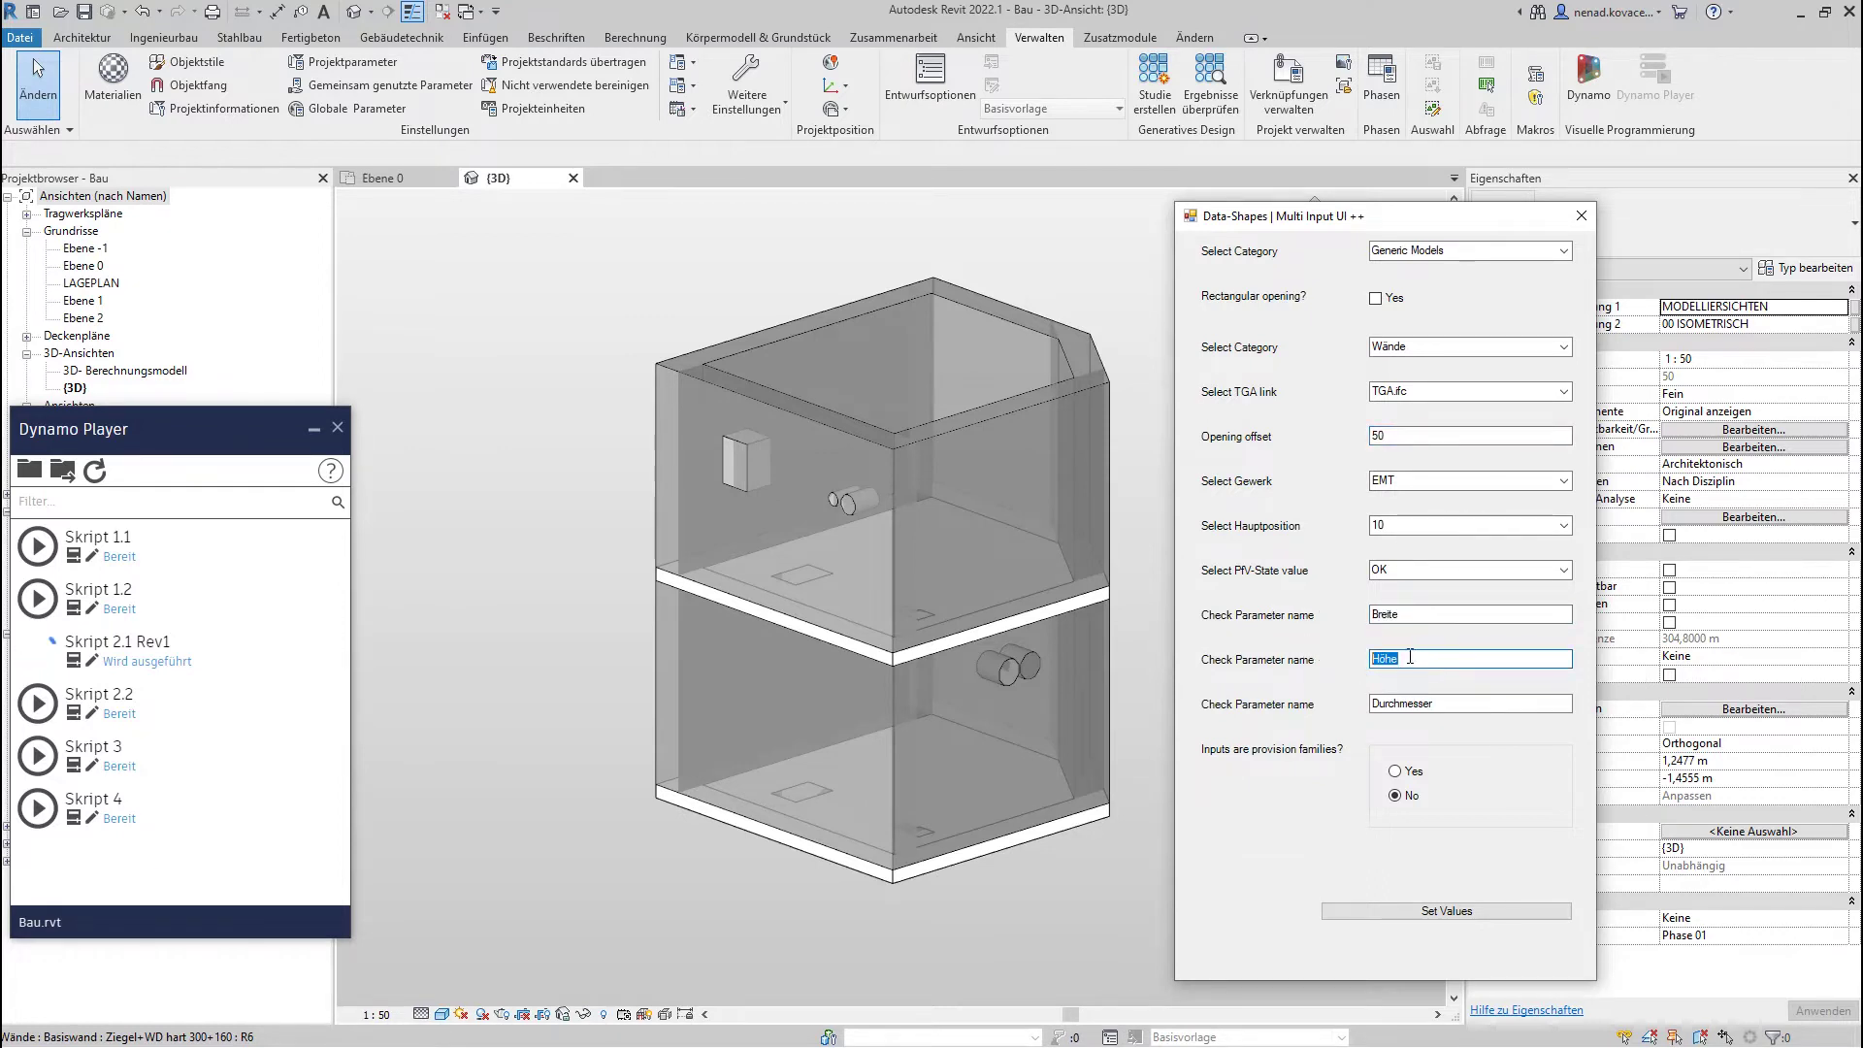
left_click(1400, 617)
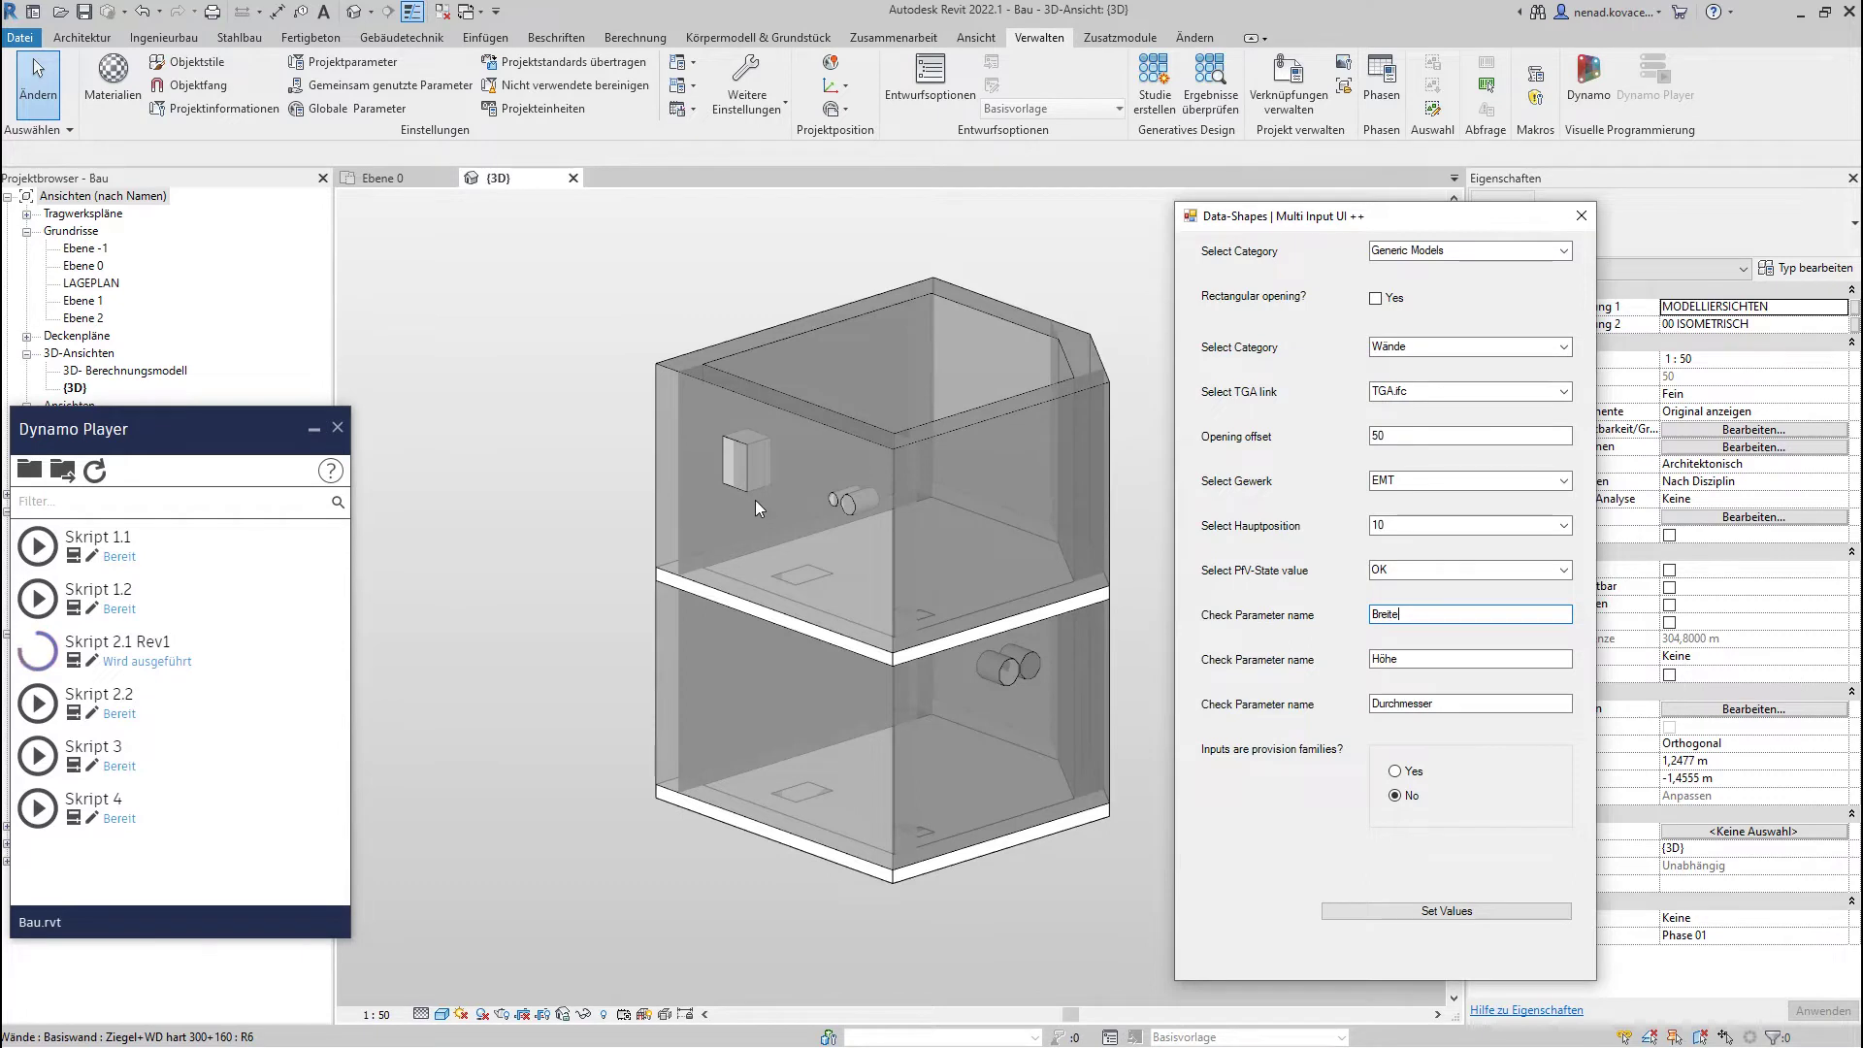
left_click_drag(1449, 618, 1205, 607)
key("alt+Tab")
left_click_drag(252, 449, 262, 203)
left_click_drag(246, 782, 85, 777)
key("ctrl+c")
left_click(1266, 619)
key("ctrl+v")
- Replace the Höhe parameter name with Height(Dimensions) copied from the parameters file, and minimize Notepad
left_click_drag(251, 798, 105, 791)
key("ctrl+c")
left_click(1252, 659)
key("ctrl+v")
left_click(359, 737)
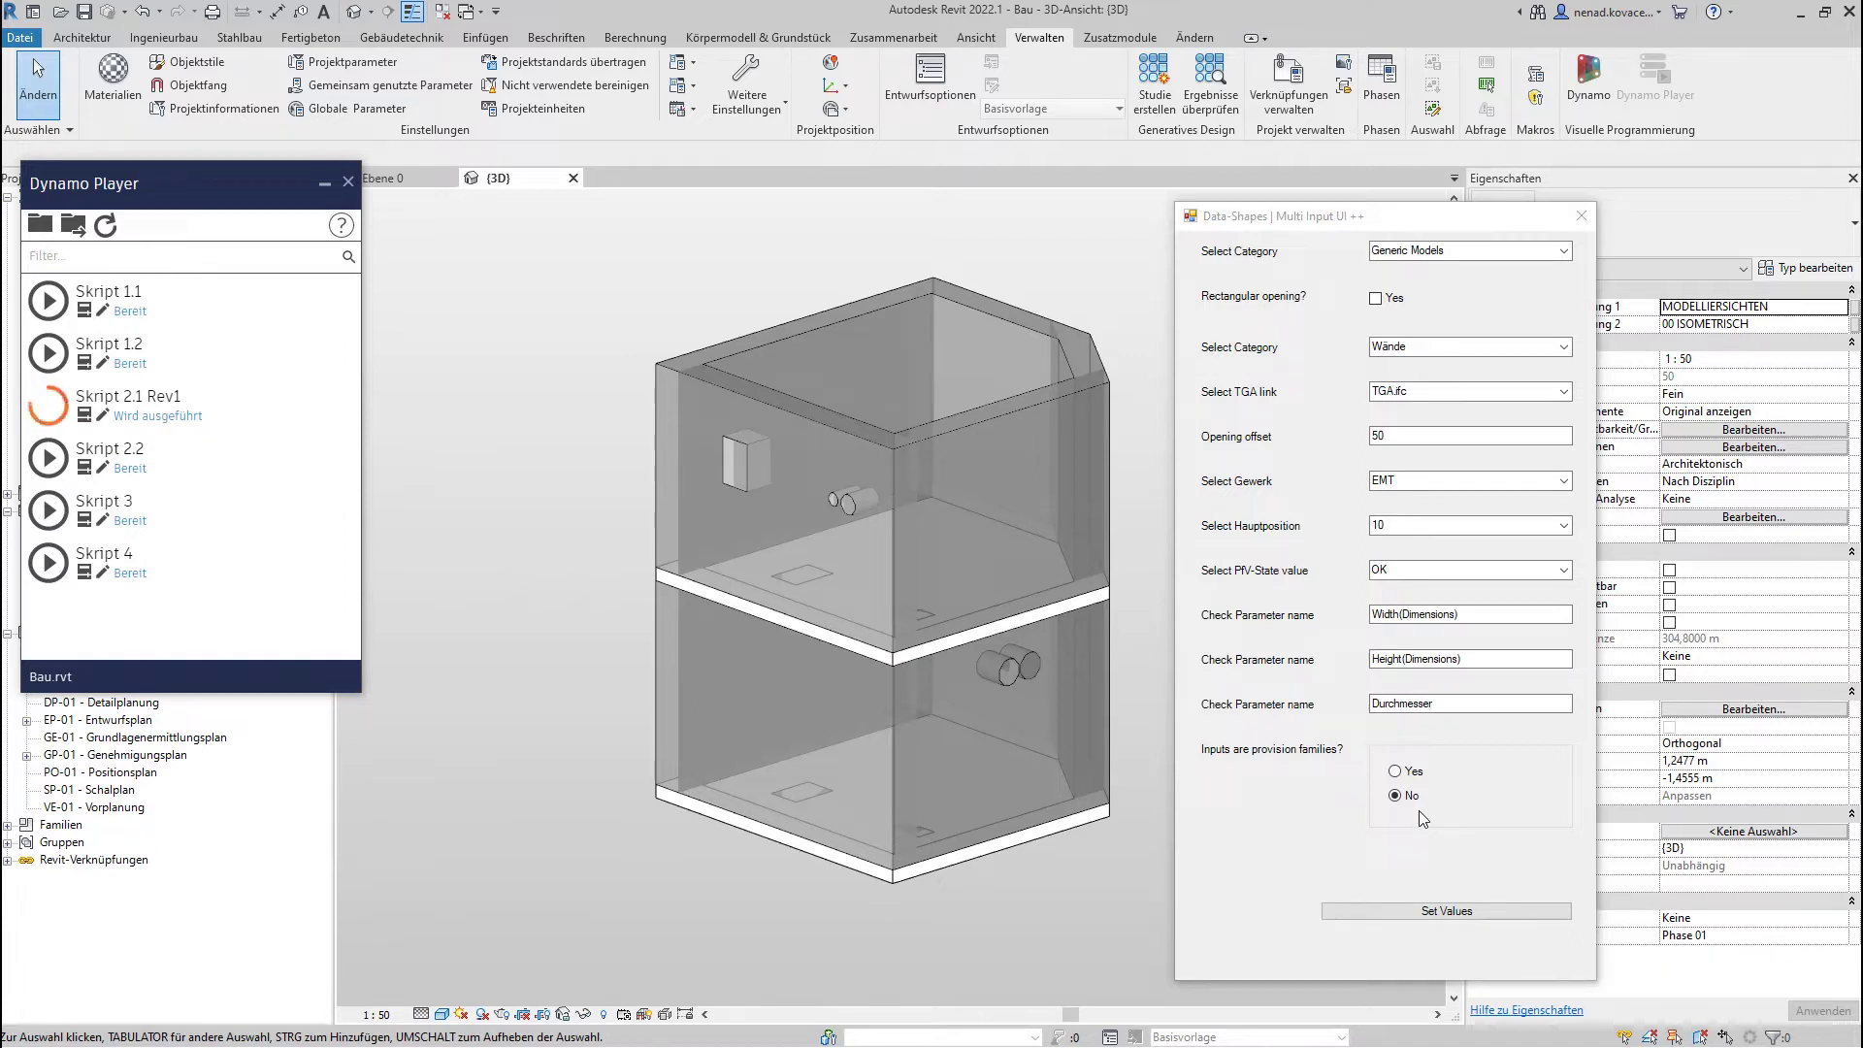
- Declare the inputs as provision families and submit the script values
left_click(1413, 773)
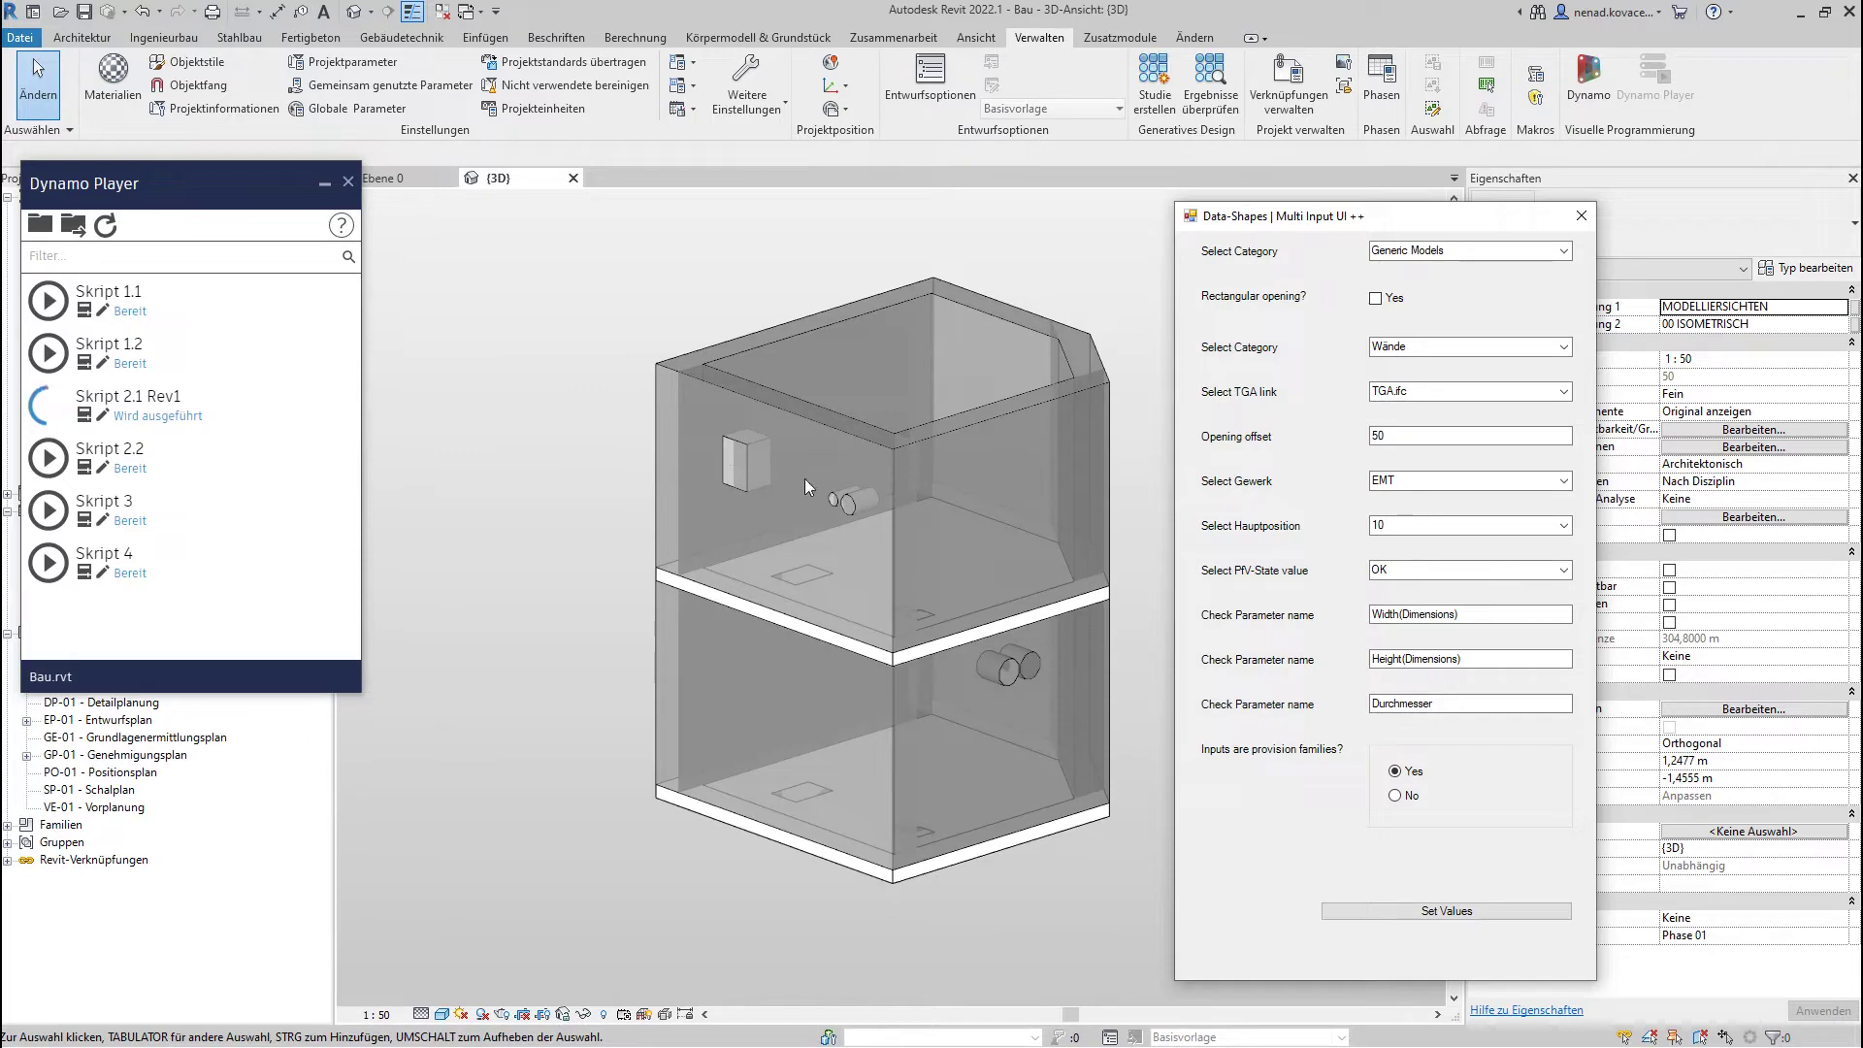
left_click(1474, 915)
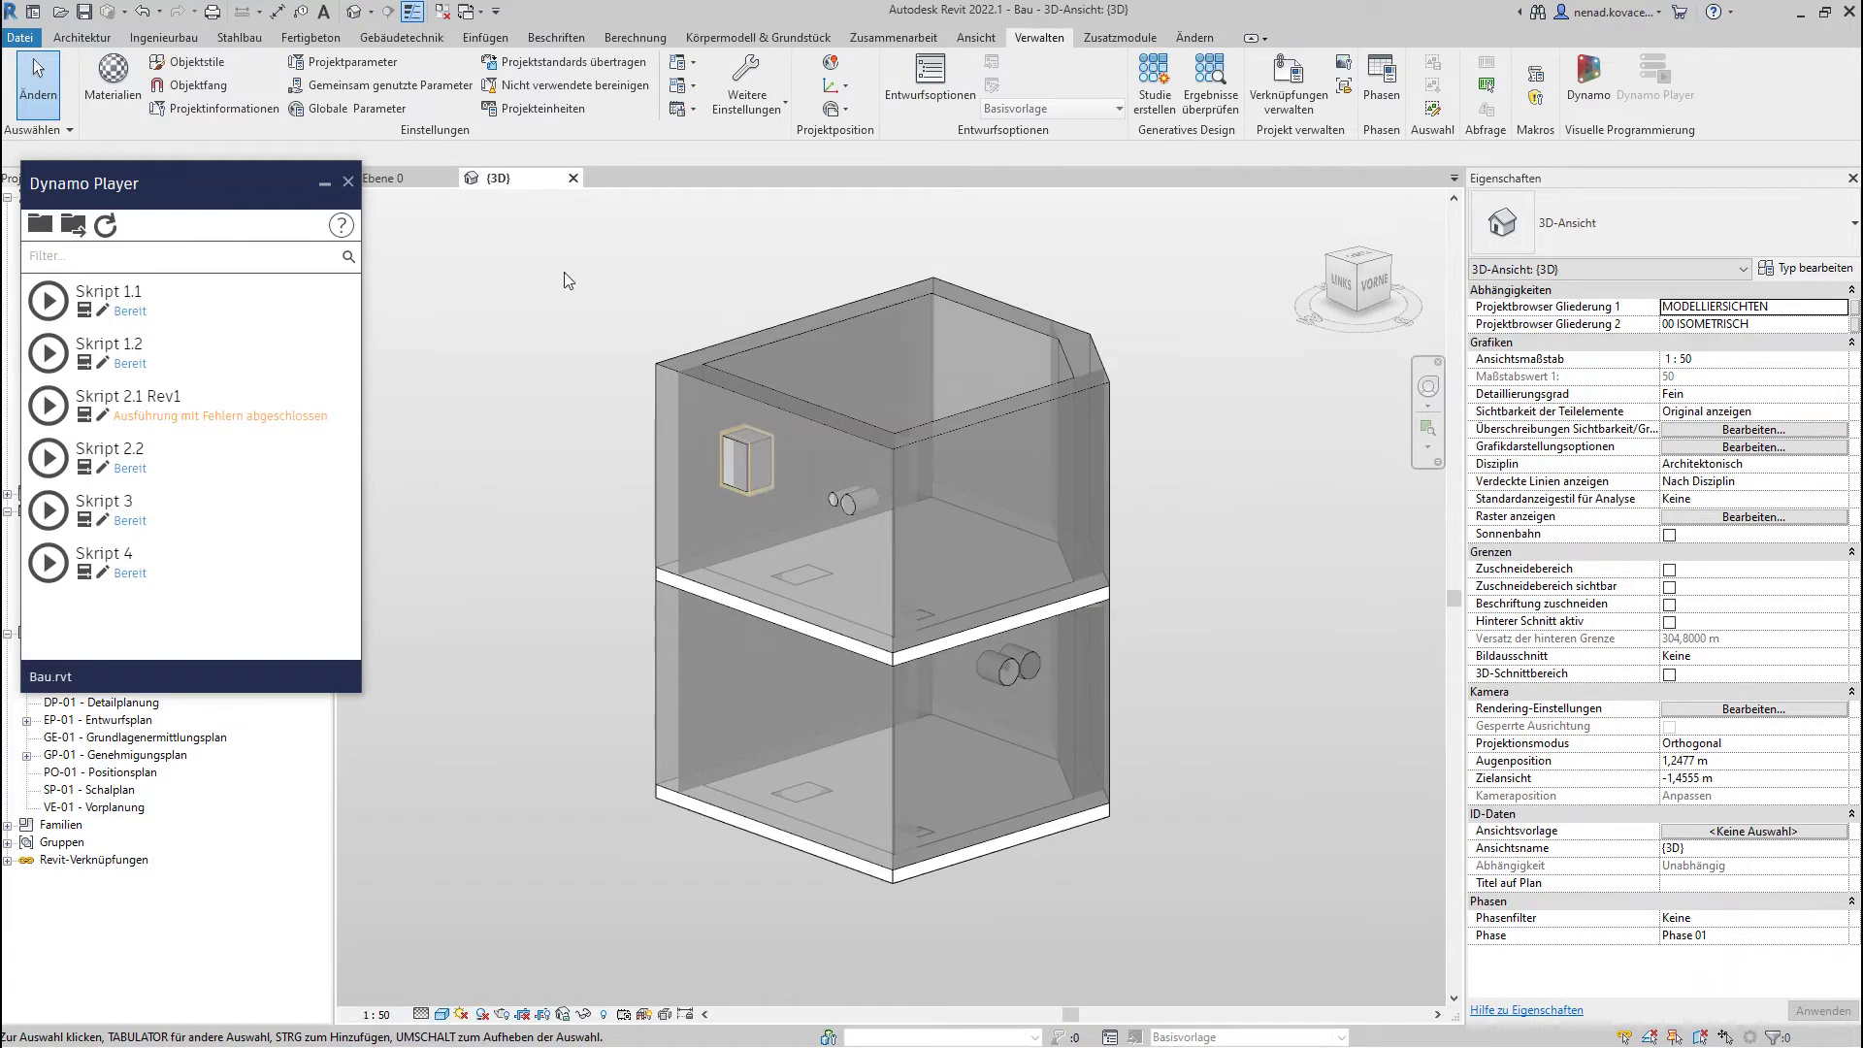
- Inspect the newly created rectangular wall void families on both storeys from several sides
middle_click_drag(1126, 646, 870, 445, "shift")
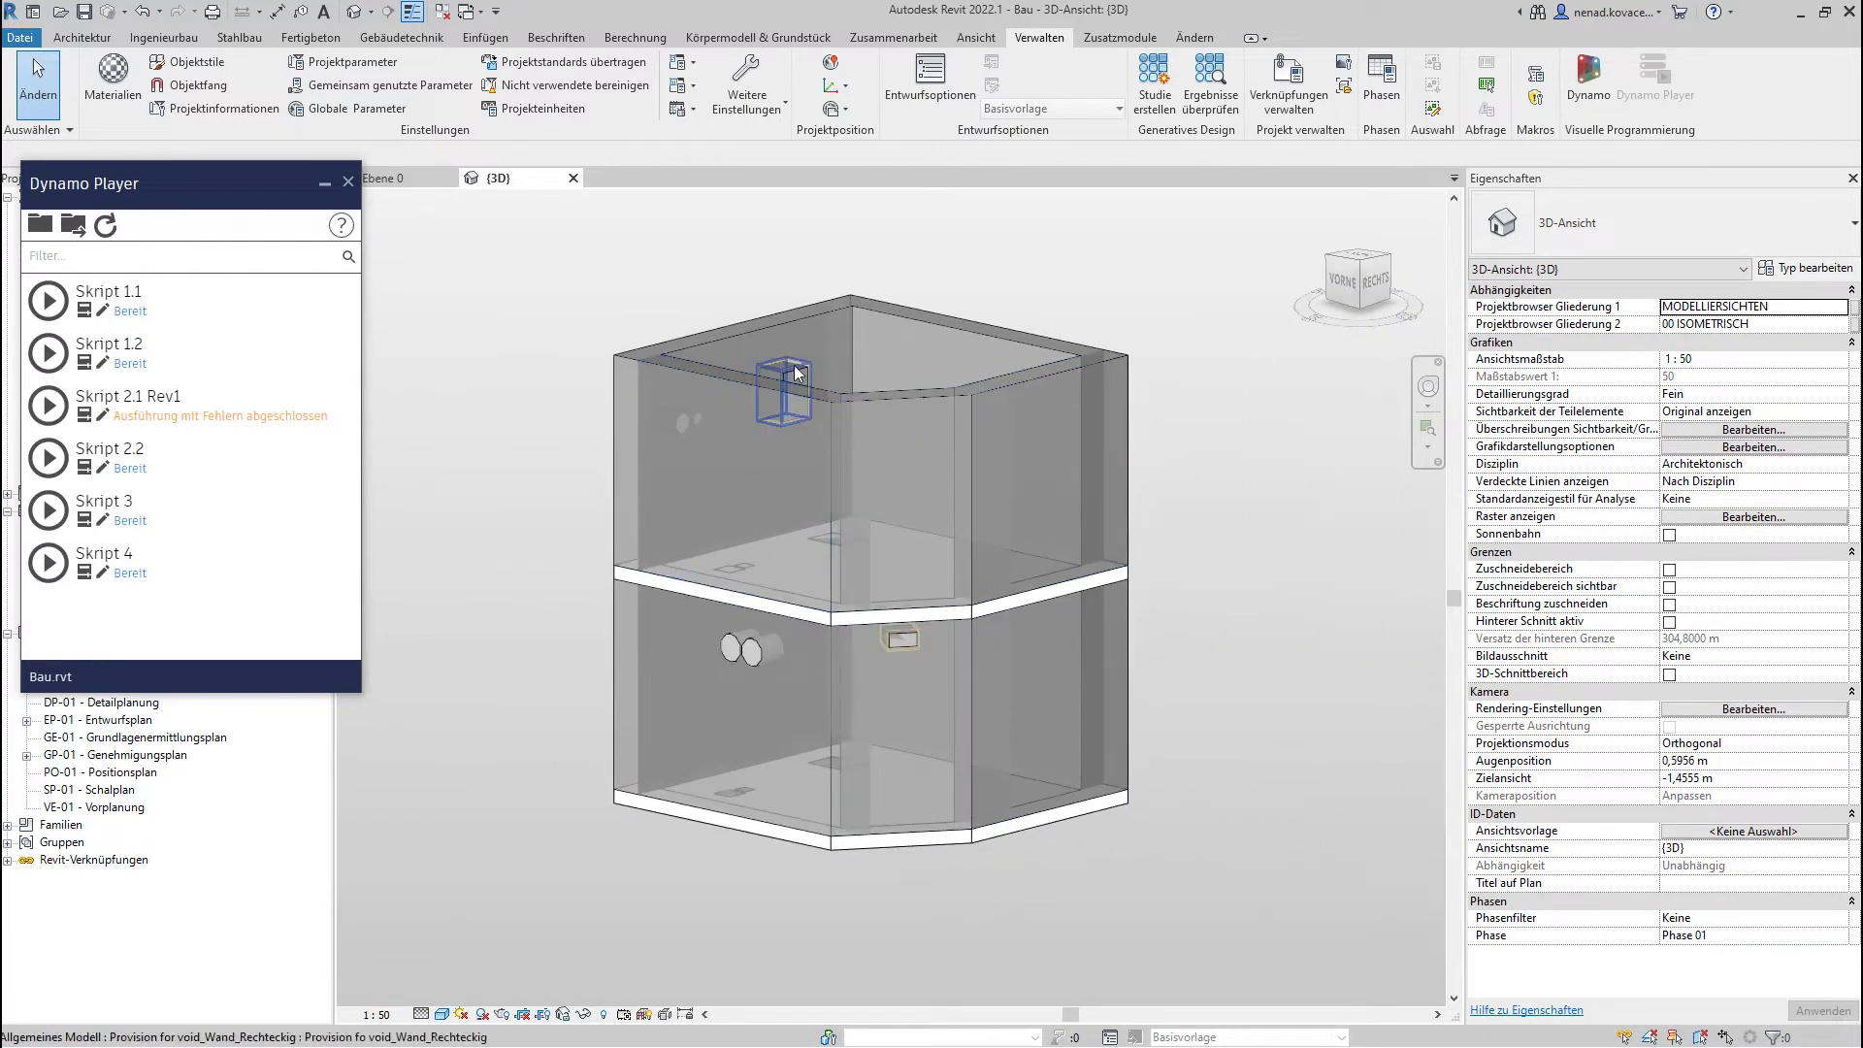
scroll(815, 372, "up", 3)
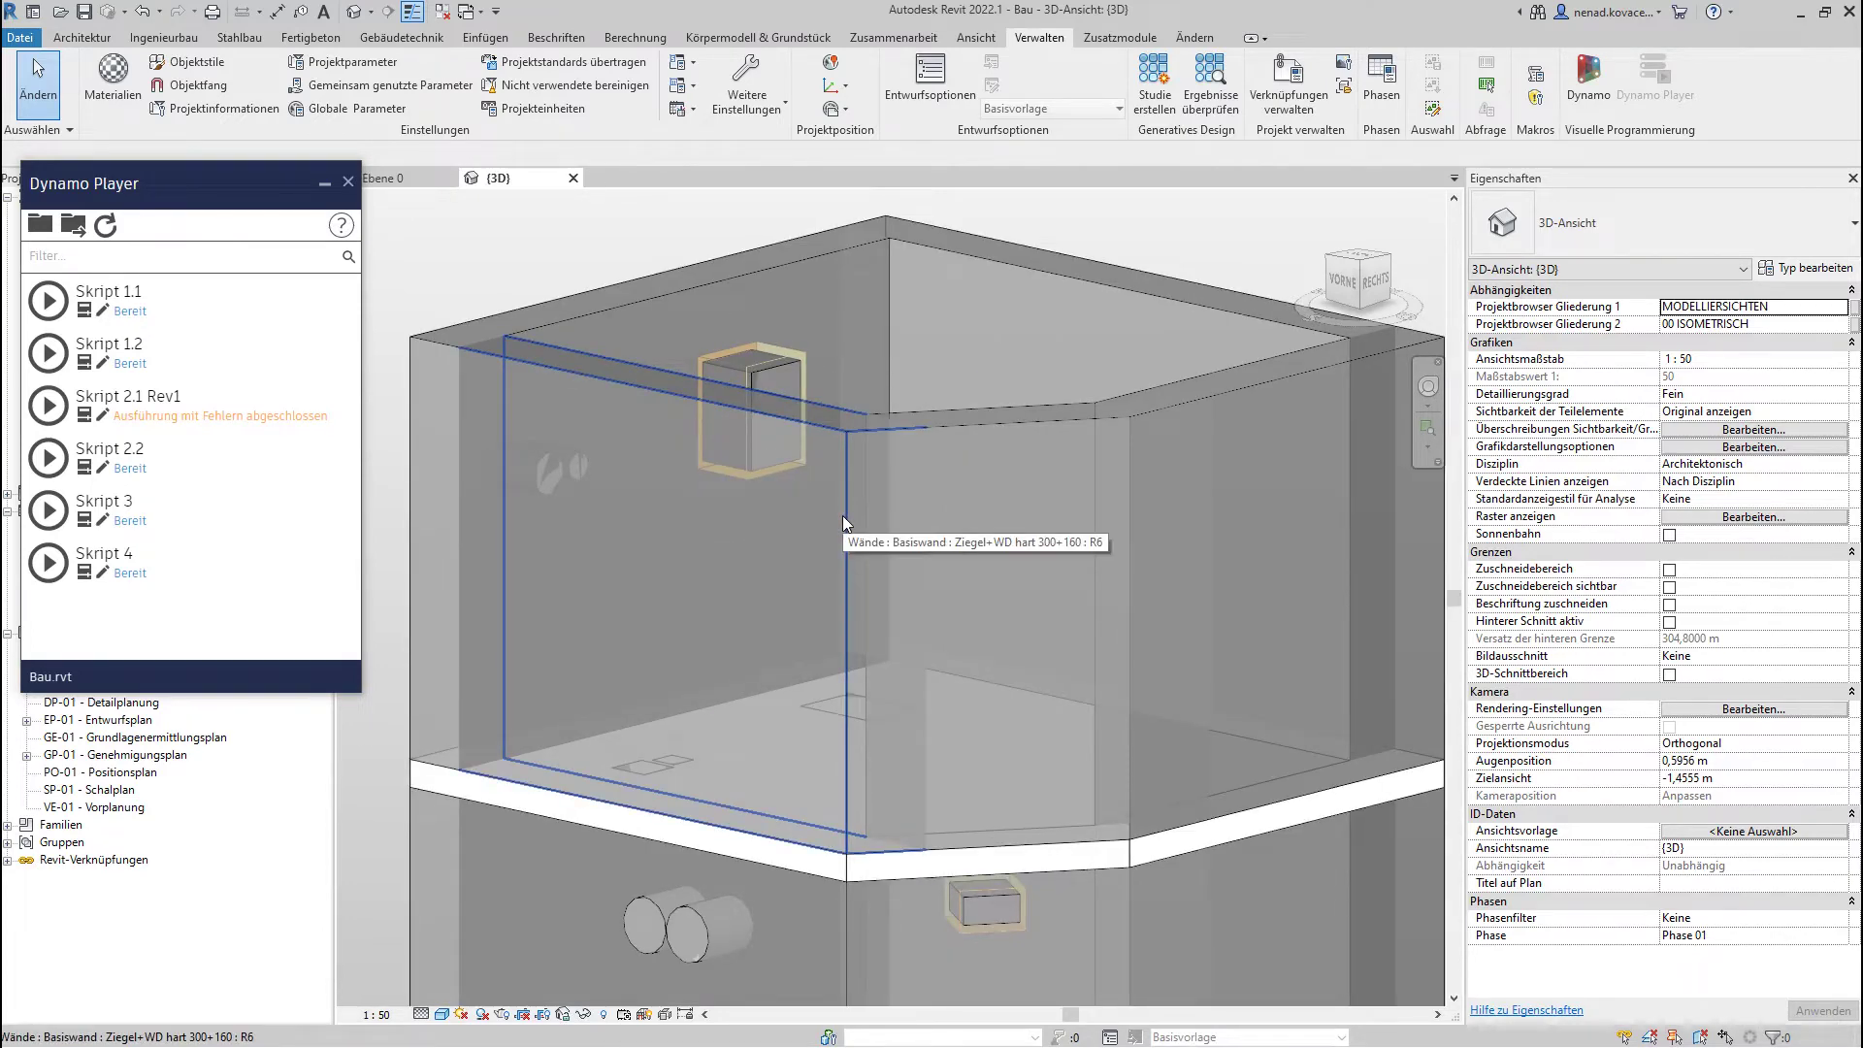
middle_click_drag(1016, 607, 861, 350)
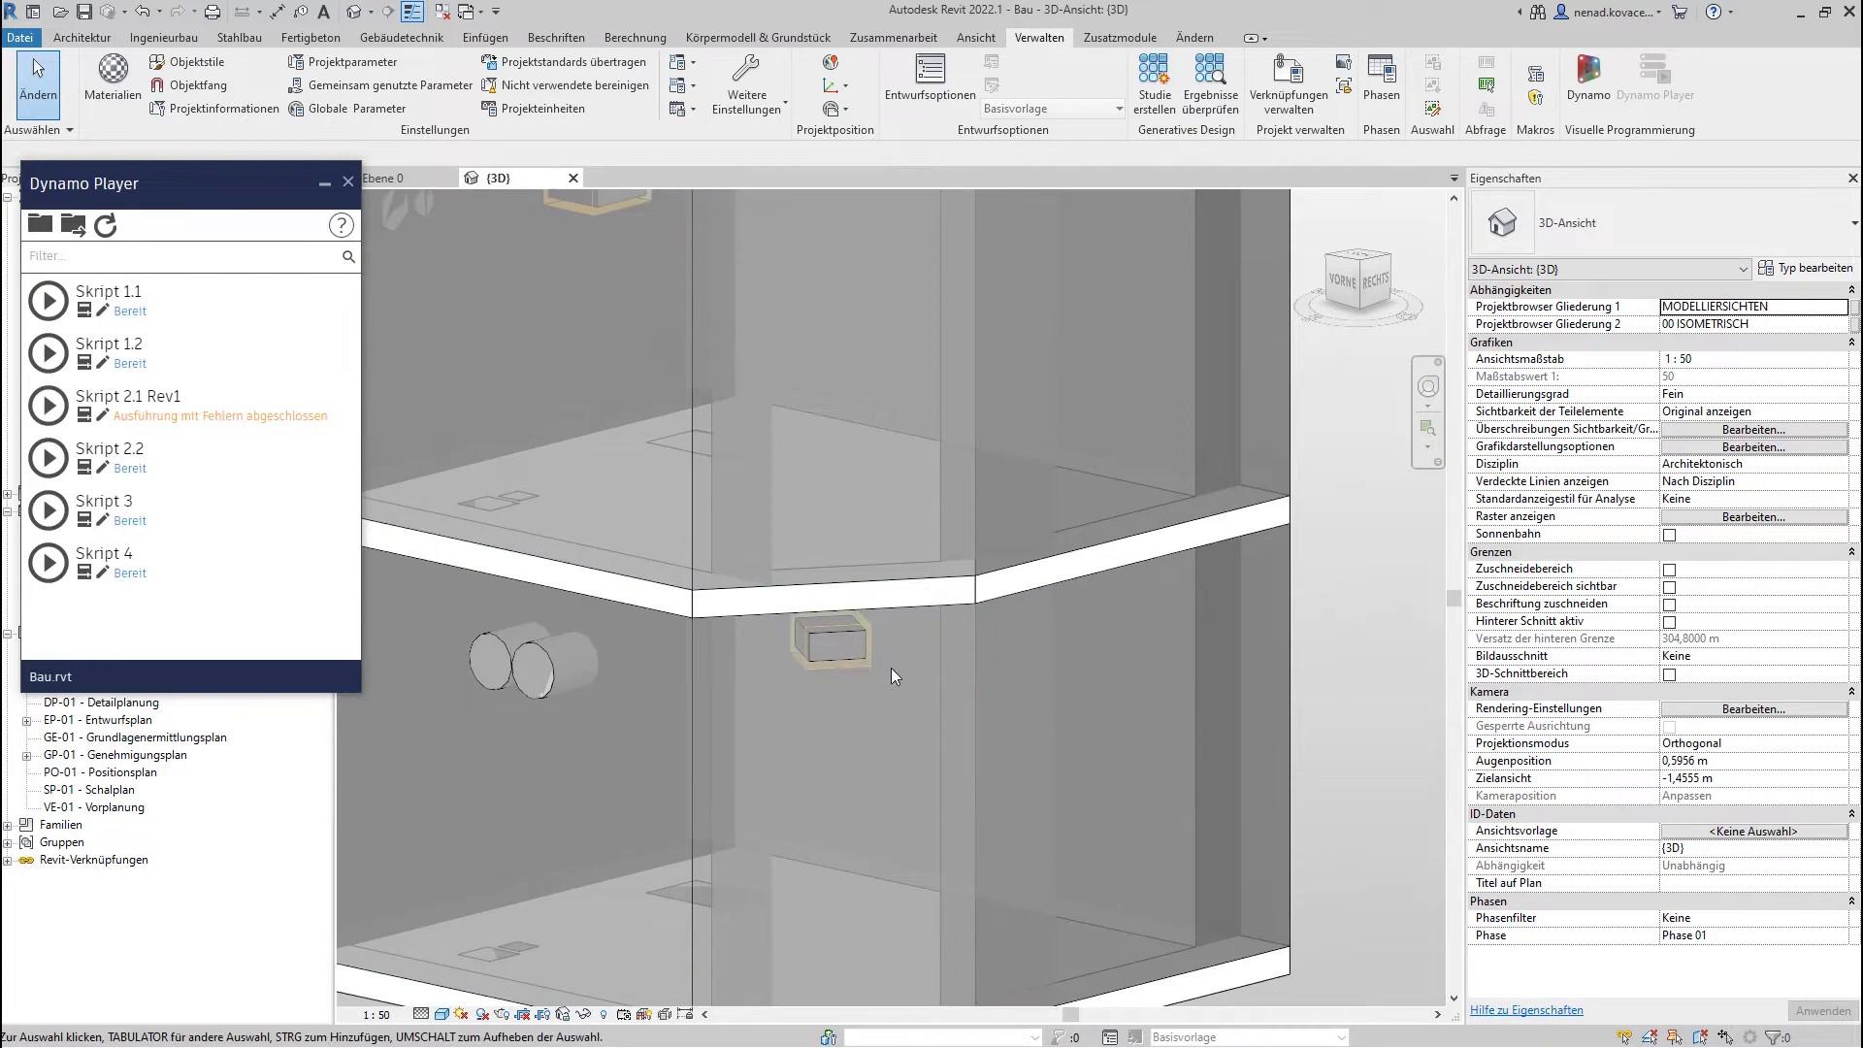
middle_click_drag(890, 667, 915, 579, "shift")
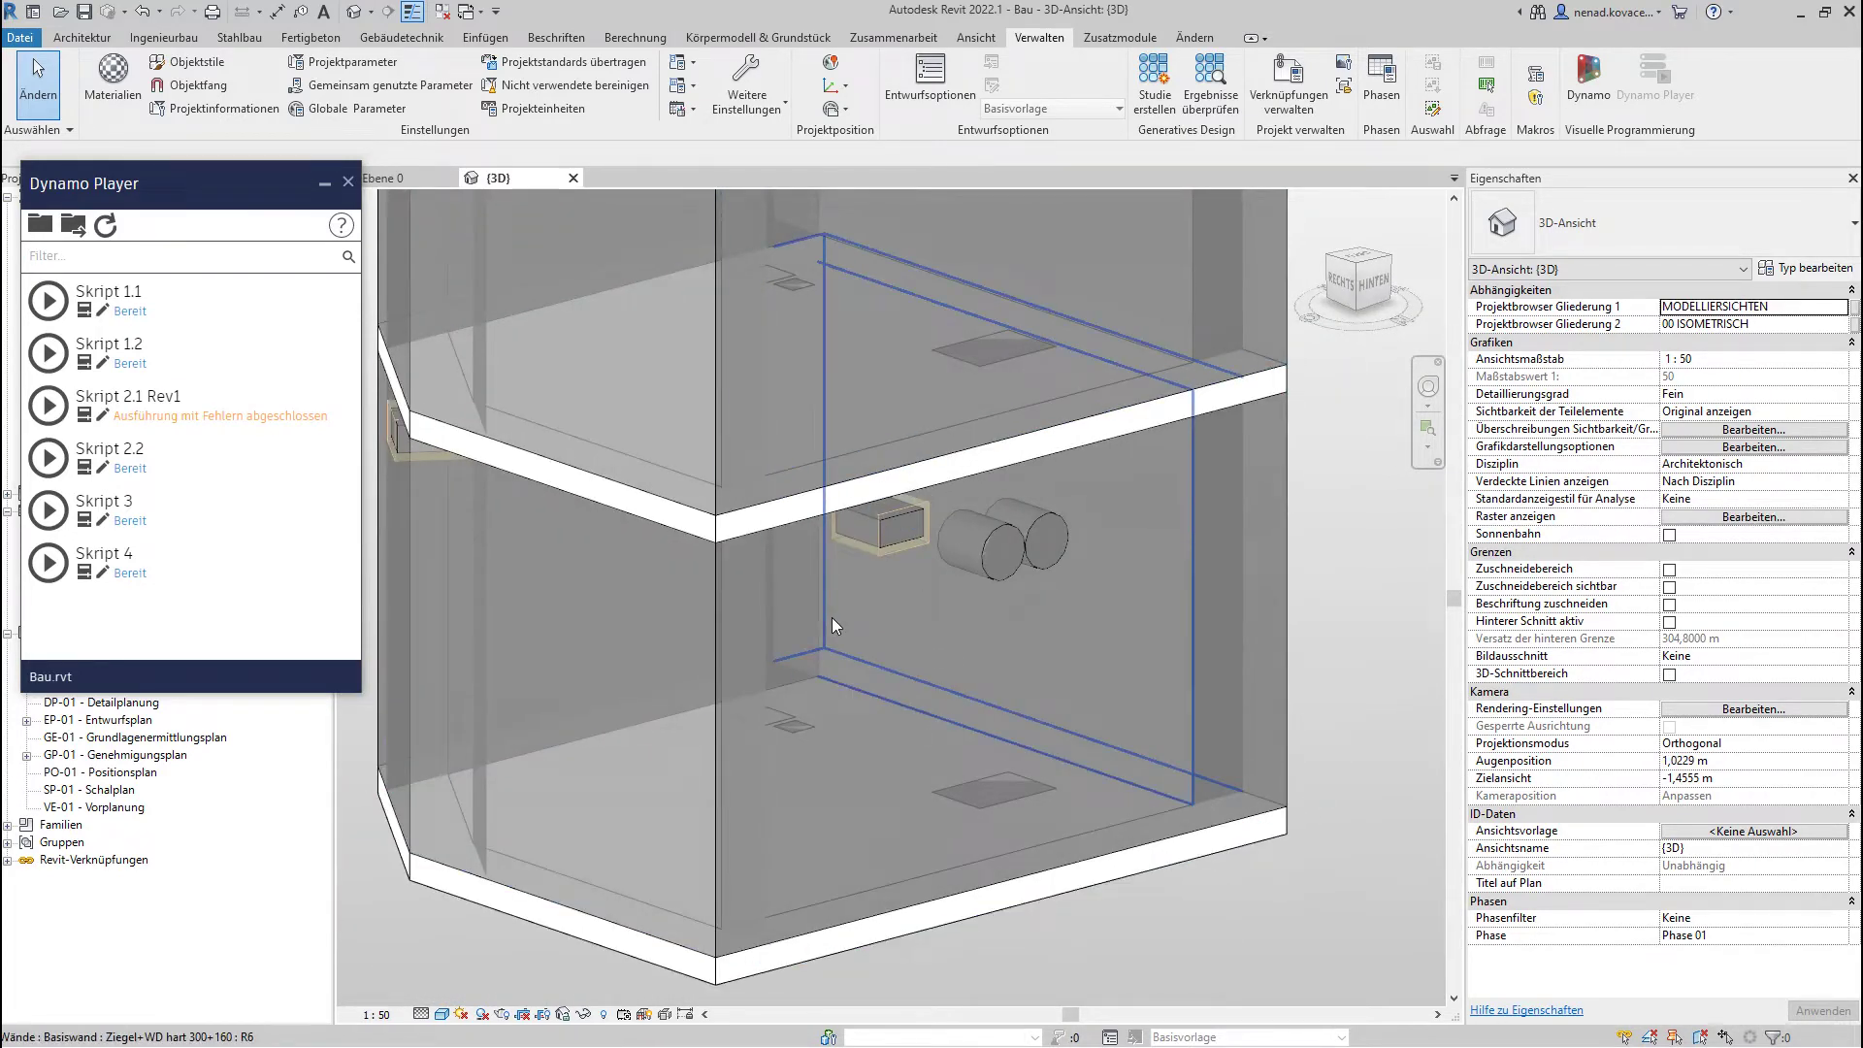
scroll(924, 712, "down", 2)
middle_click_drag(684, 736, 713, 812, "shift")
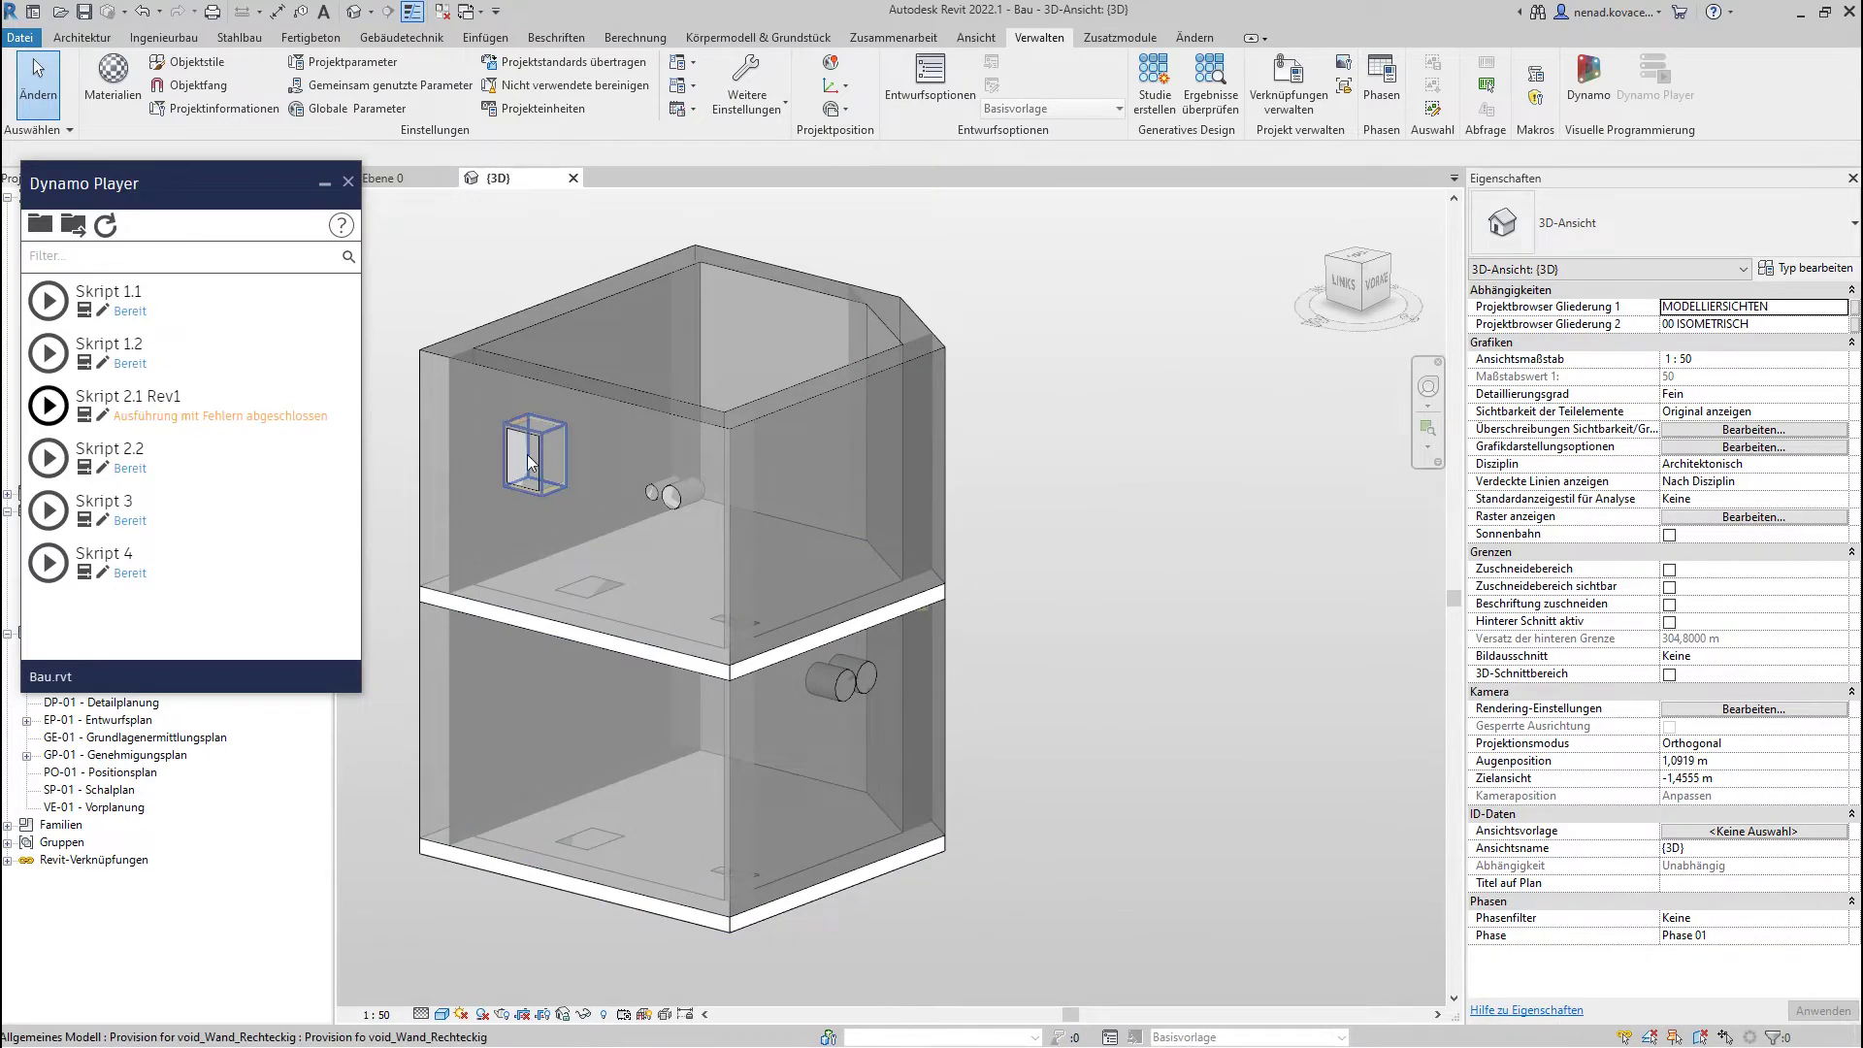
- Select the created rectangular wall void on the upper storey and check its Height and Width parameters
scroll(505, 436, "up", 8)
left_click(601, 416)
middle_click_drag(604, 412, 1034, 604, "shift")
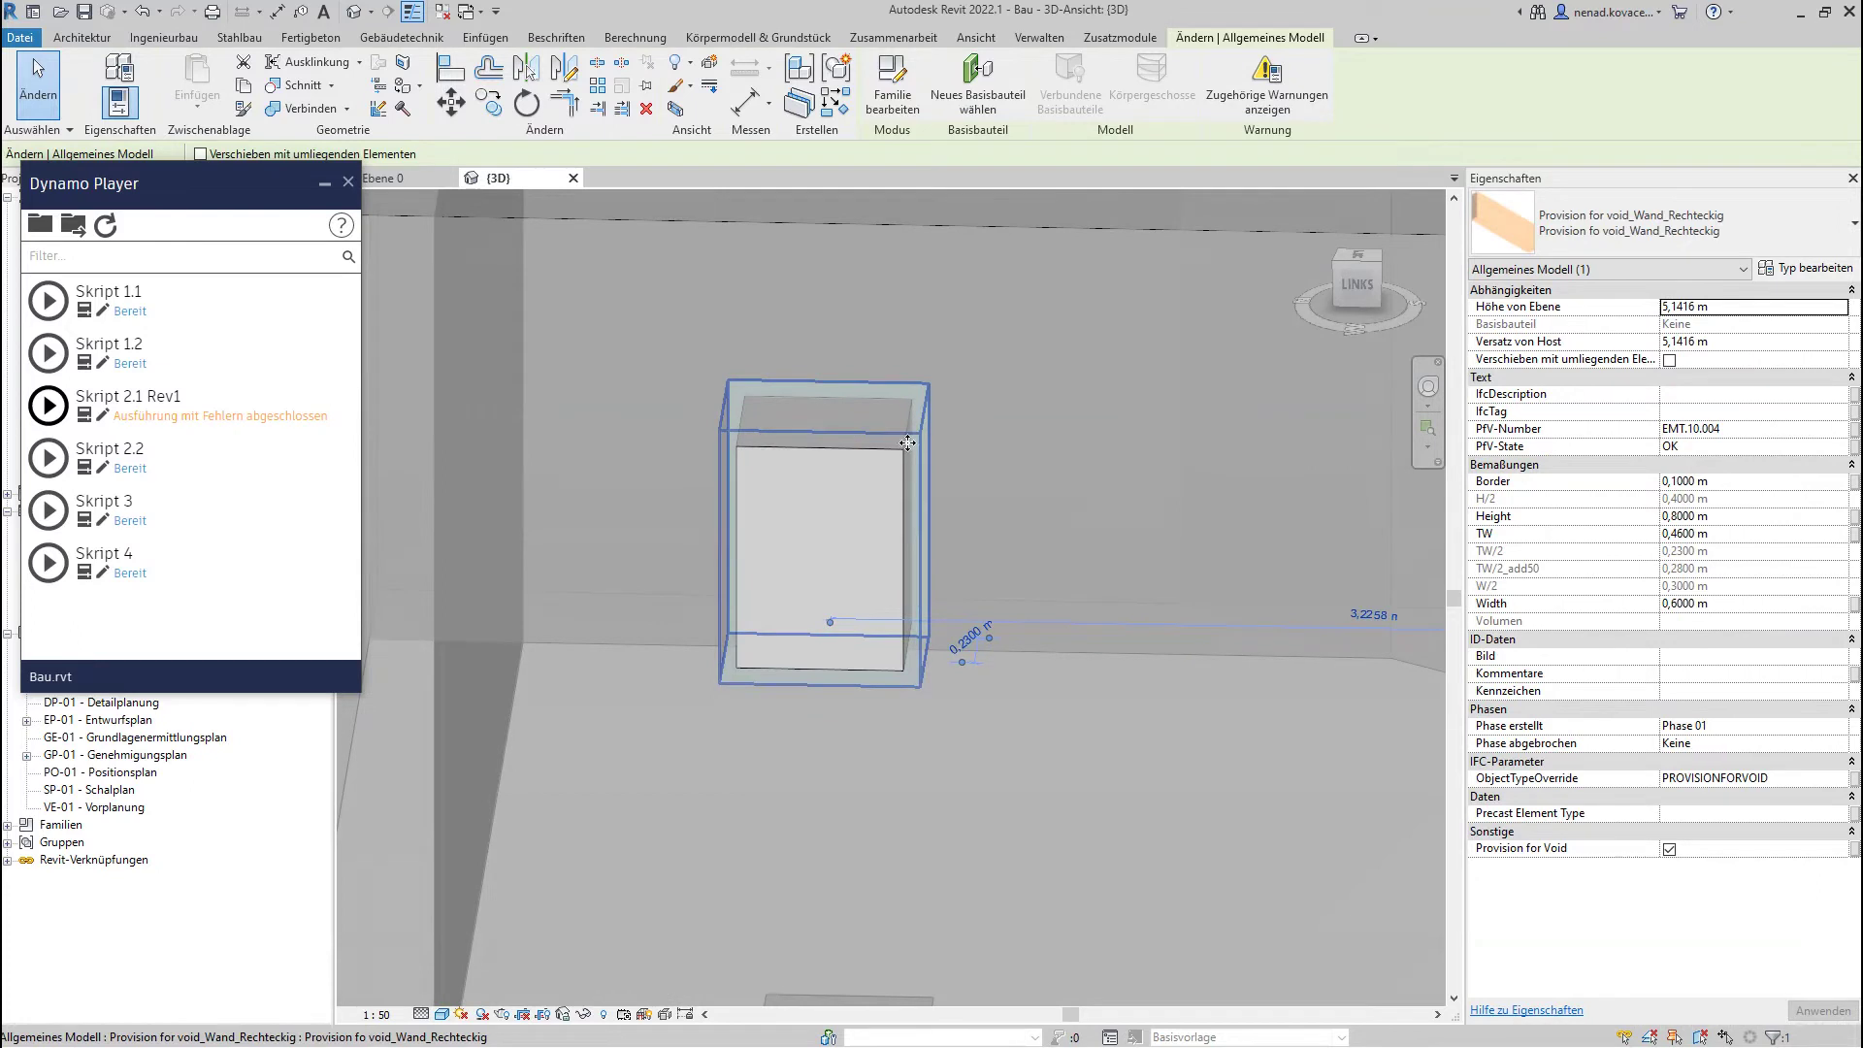
middle_click_drag(1019, 504, 1150, 539, "shift")
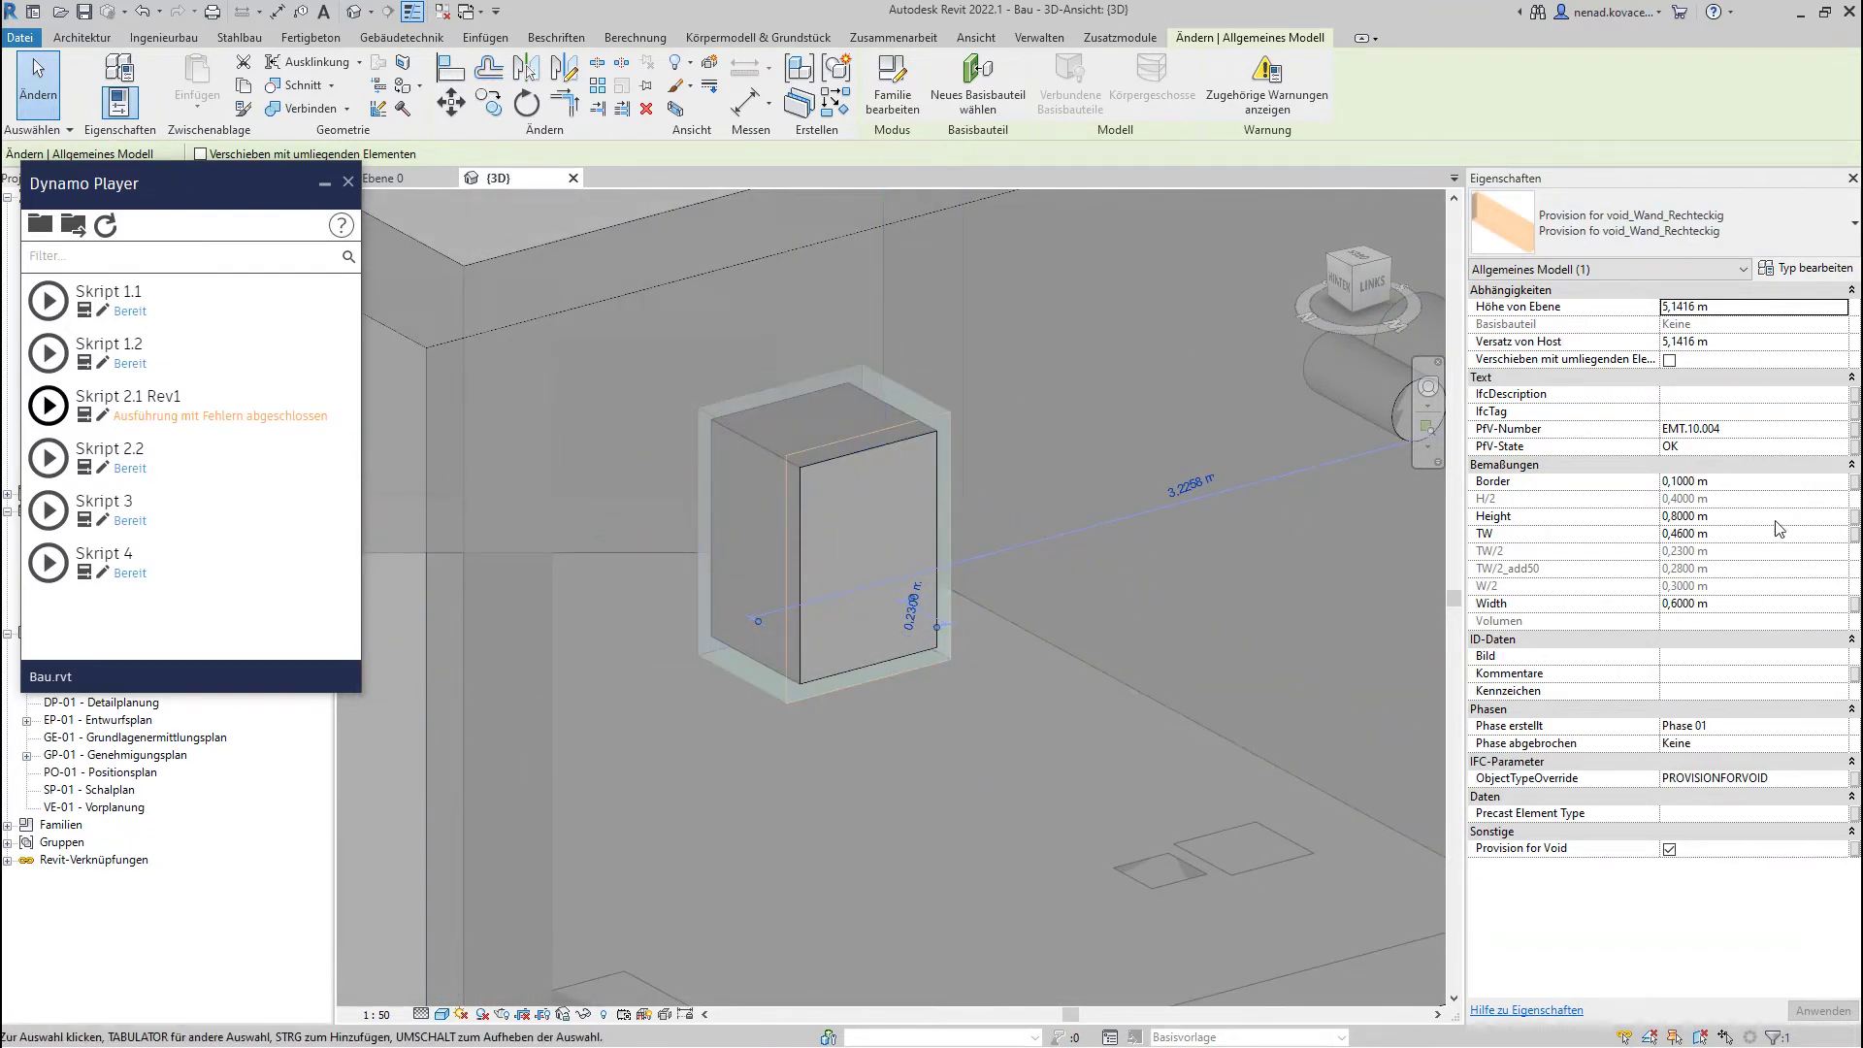
left_click(1737, 519)
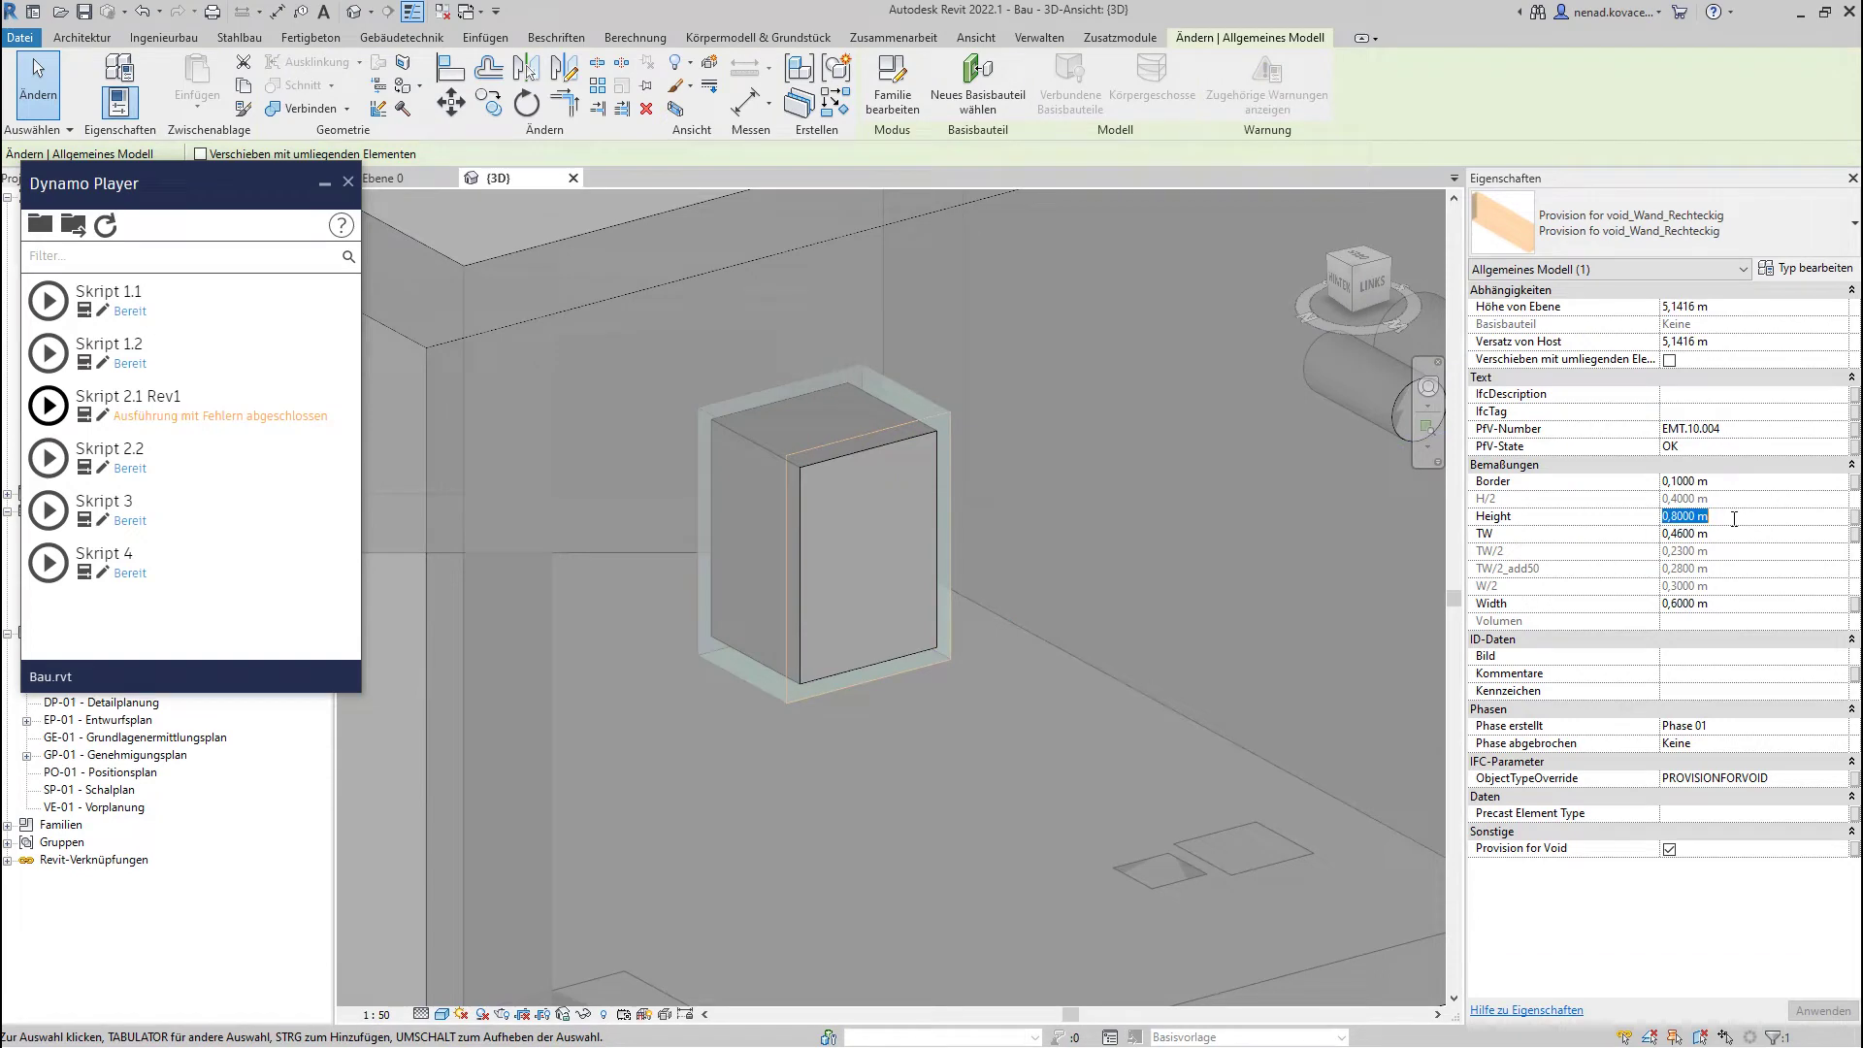
left_click(1728, 599)
key("Escape")
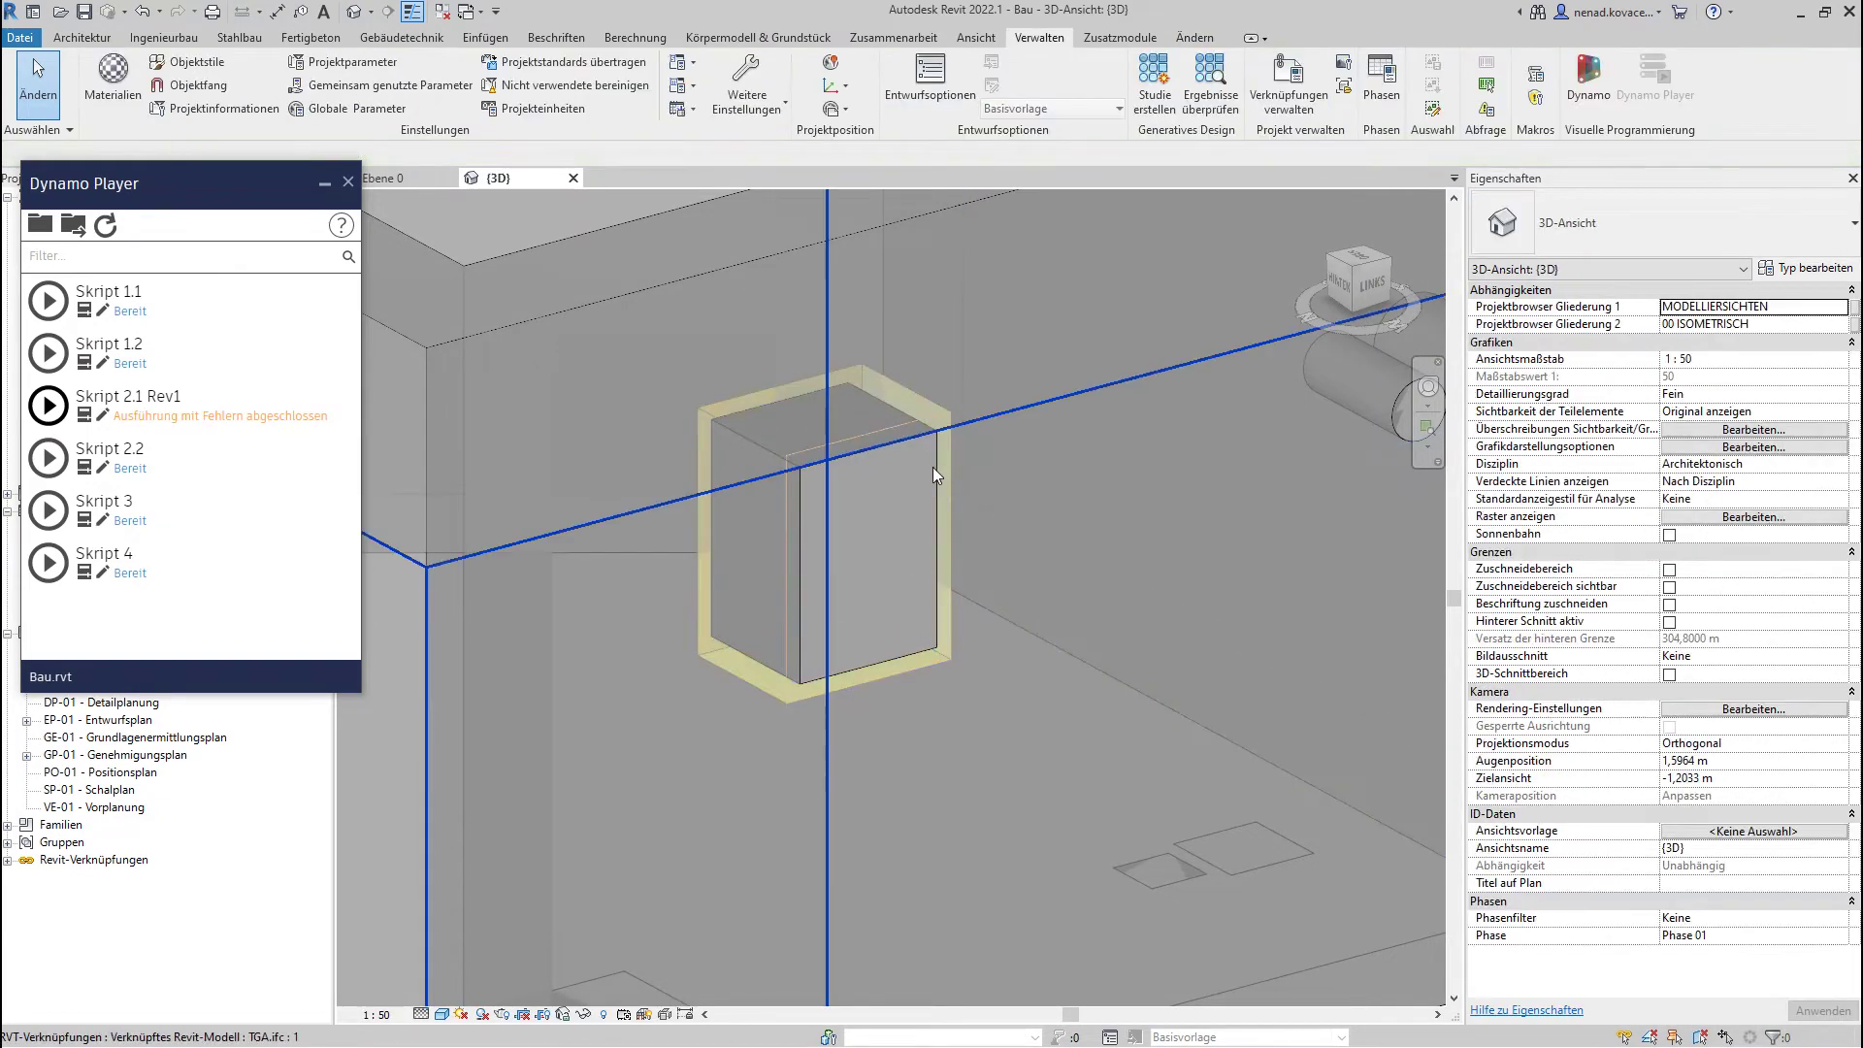
- Select the linked IFC provision inside that rectangular void and check its height and width dimensions for comparison
left_click(933, 468)
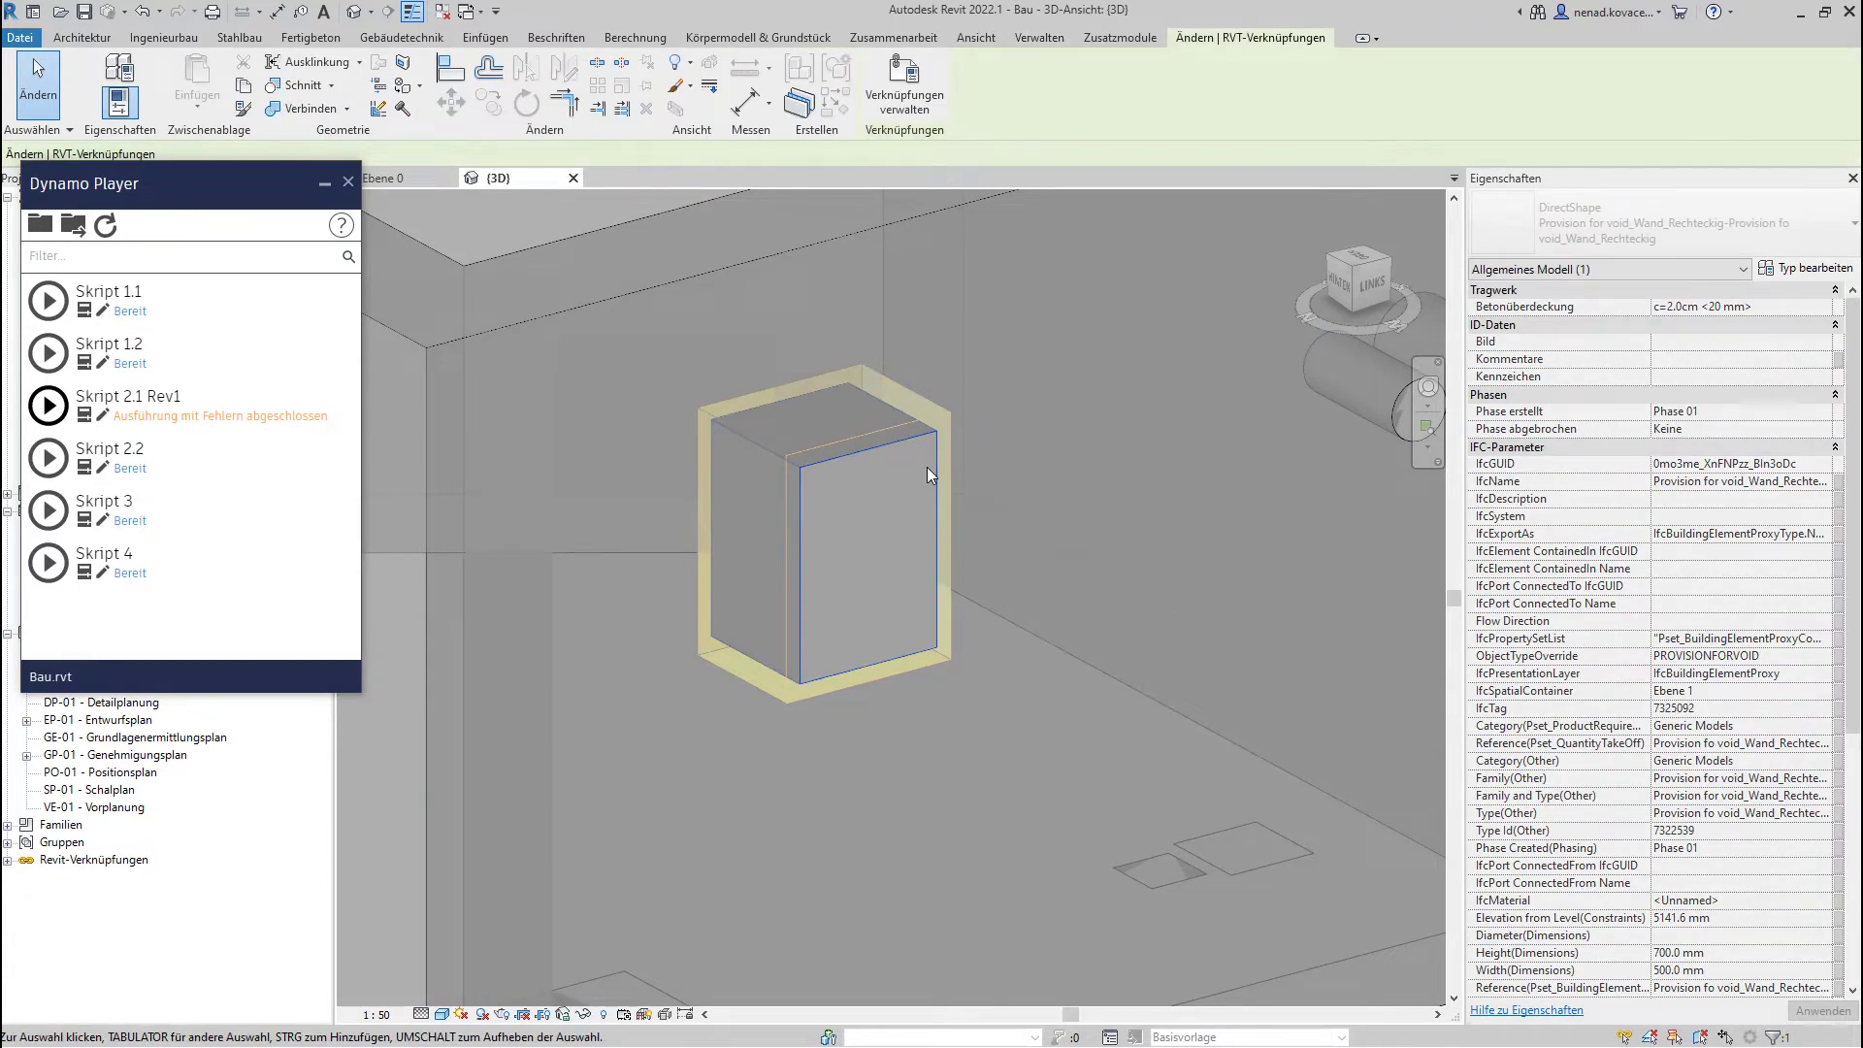
scroll(1653, 626, "down", 6)
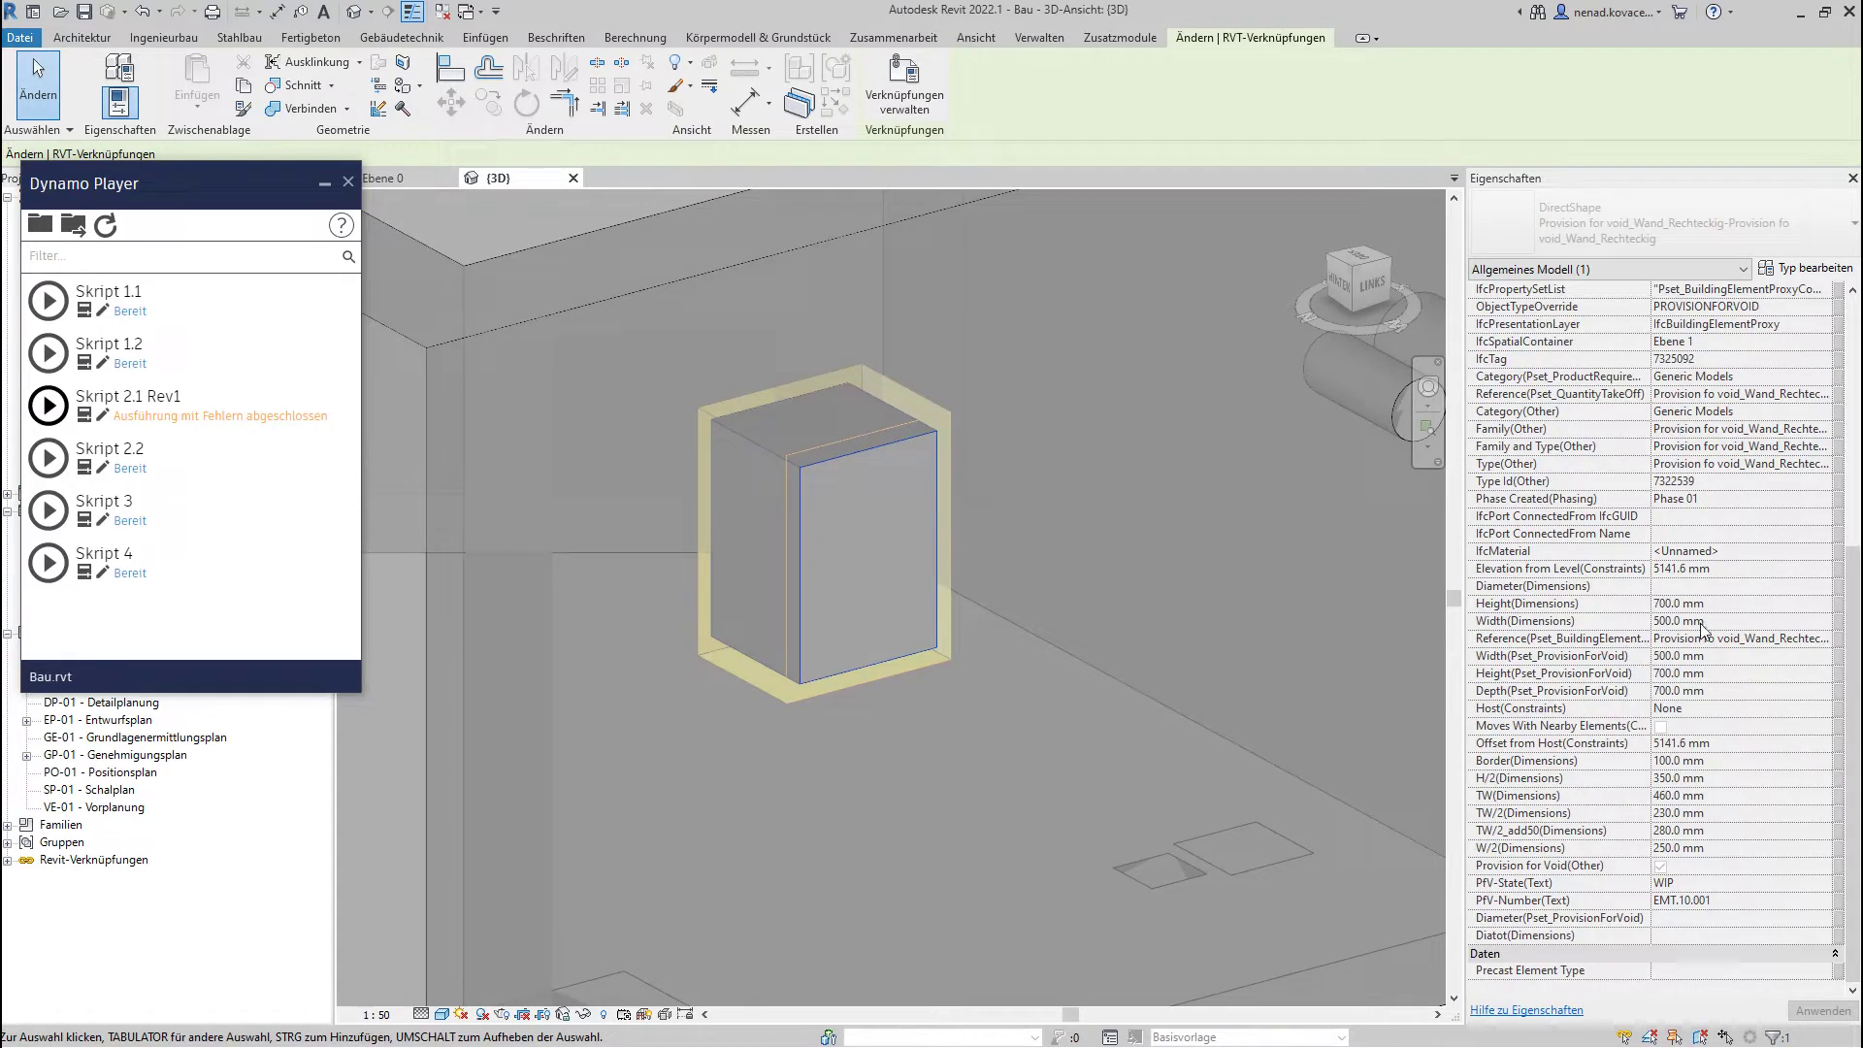
scroll(1064, 608, "down", 5)
left_click(1343, 672)
- Run Skript 2.1 Rev1 again and answer No to the manual IFC positioning question
middle_click_drag(1343, 673, 1345, 584, "shift")
scroll(1065, 645, "up", 2)
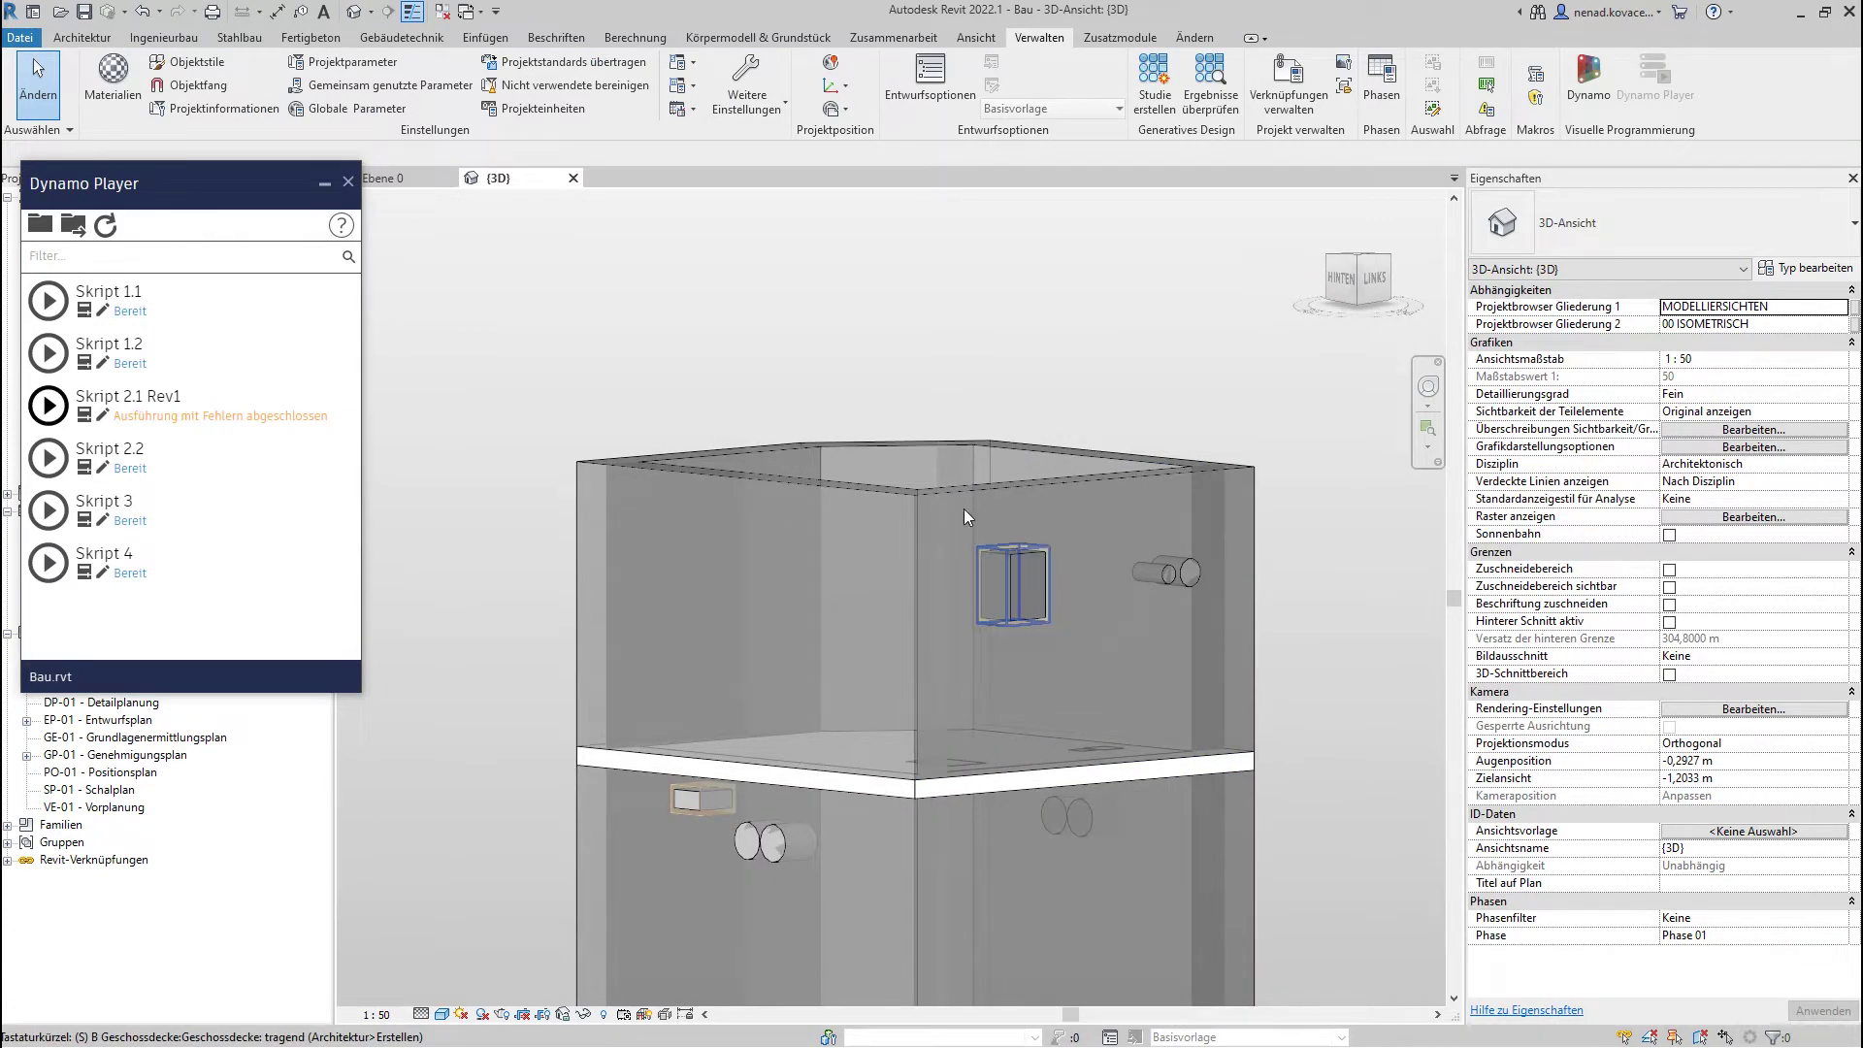
scroll(1207, 553, "down", 3)
middle_click_drag(1207, 553, 796, 767, "shift")
left_click(48, 405)
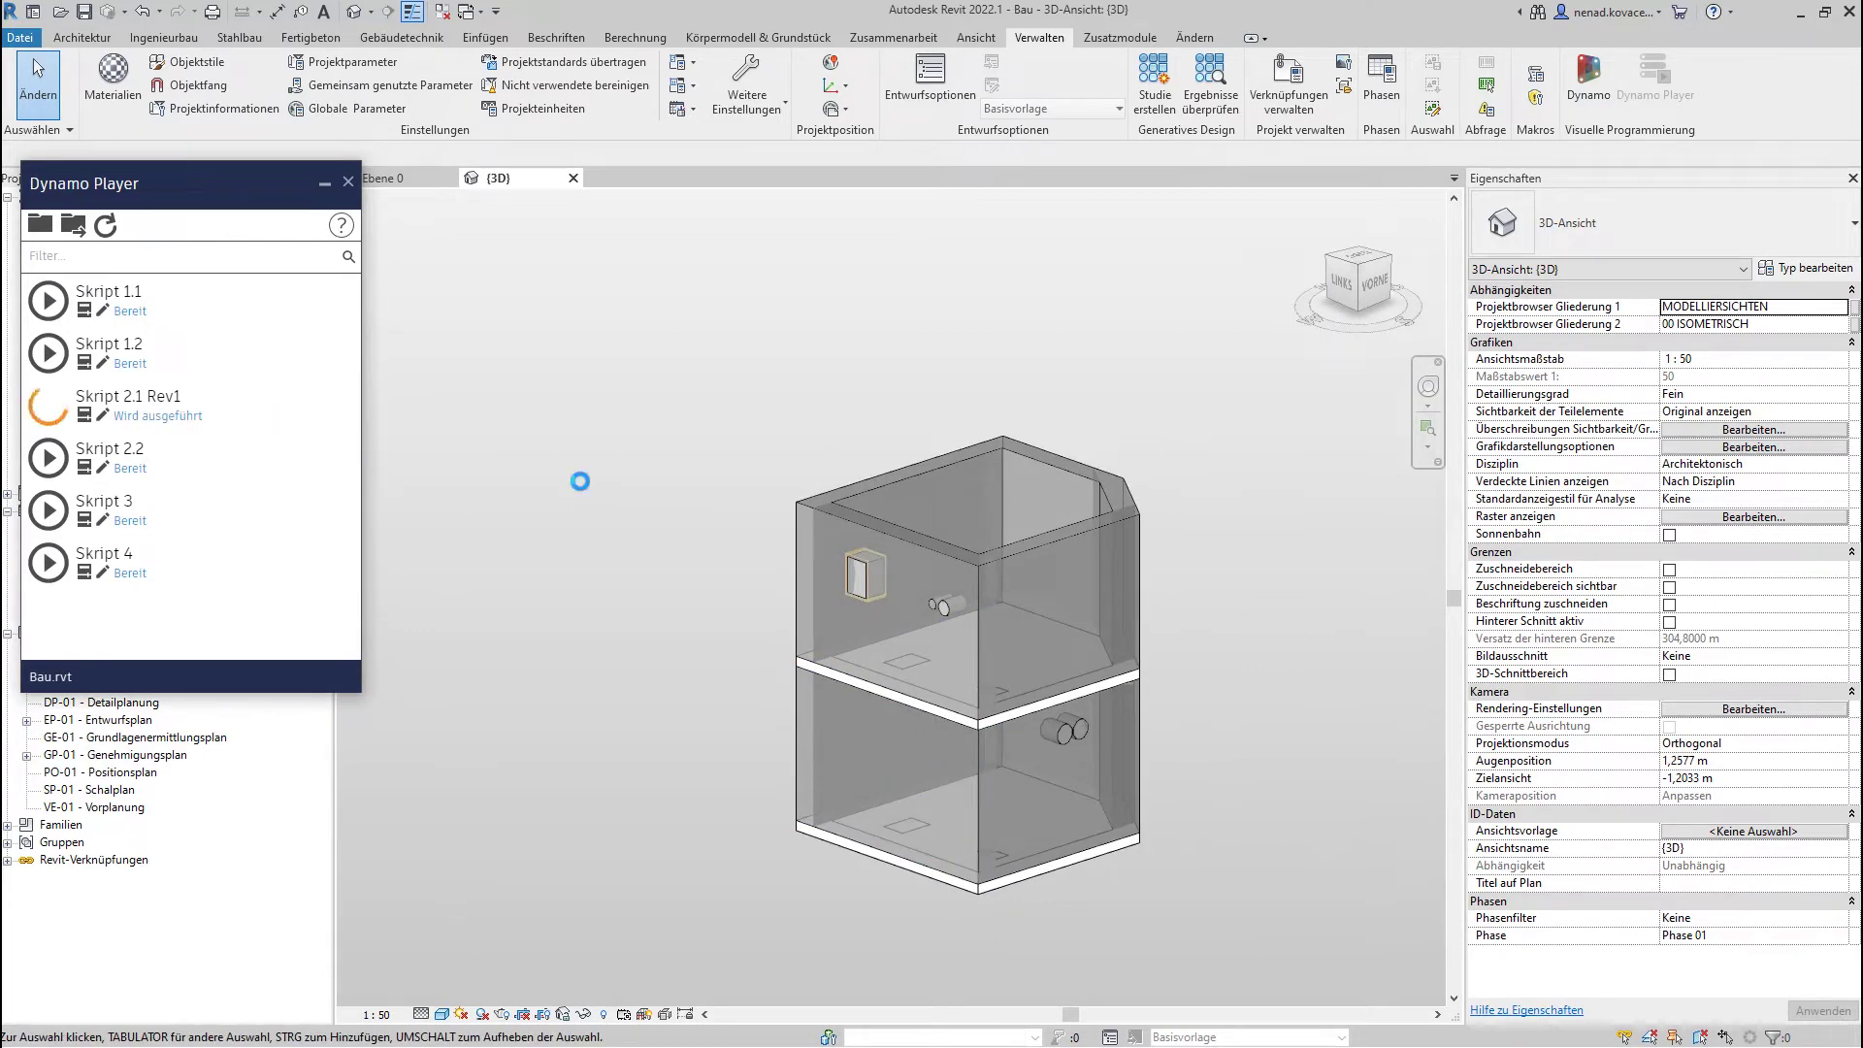
left_click(610, 288)
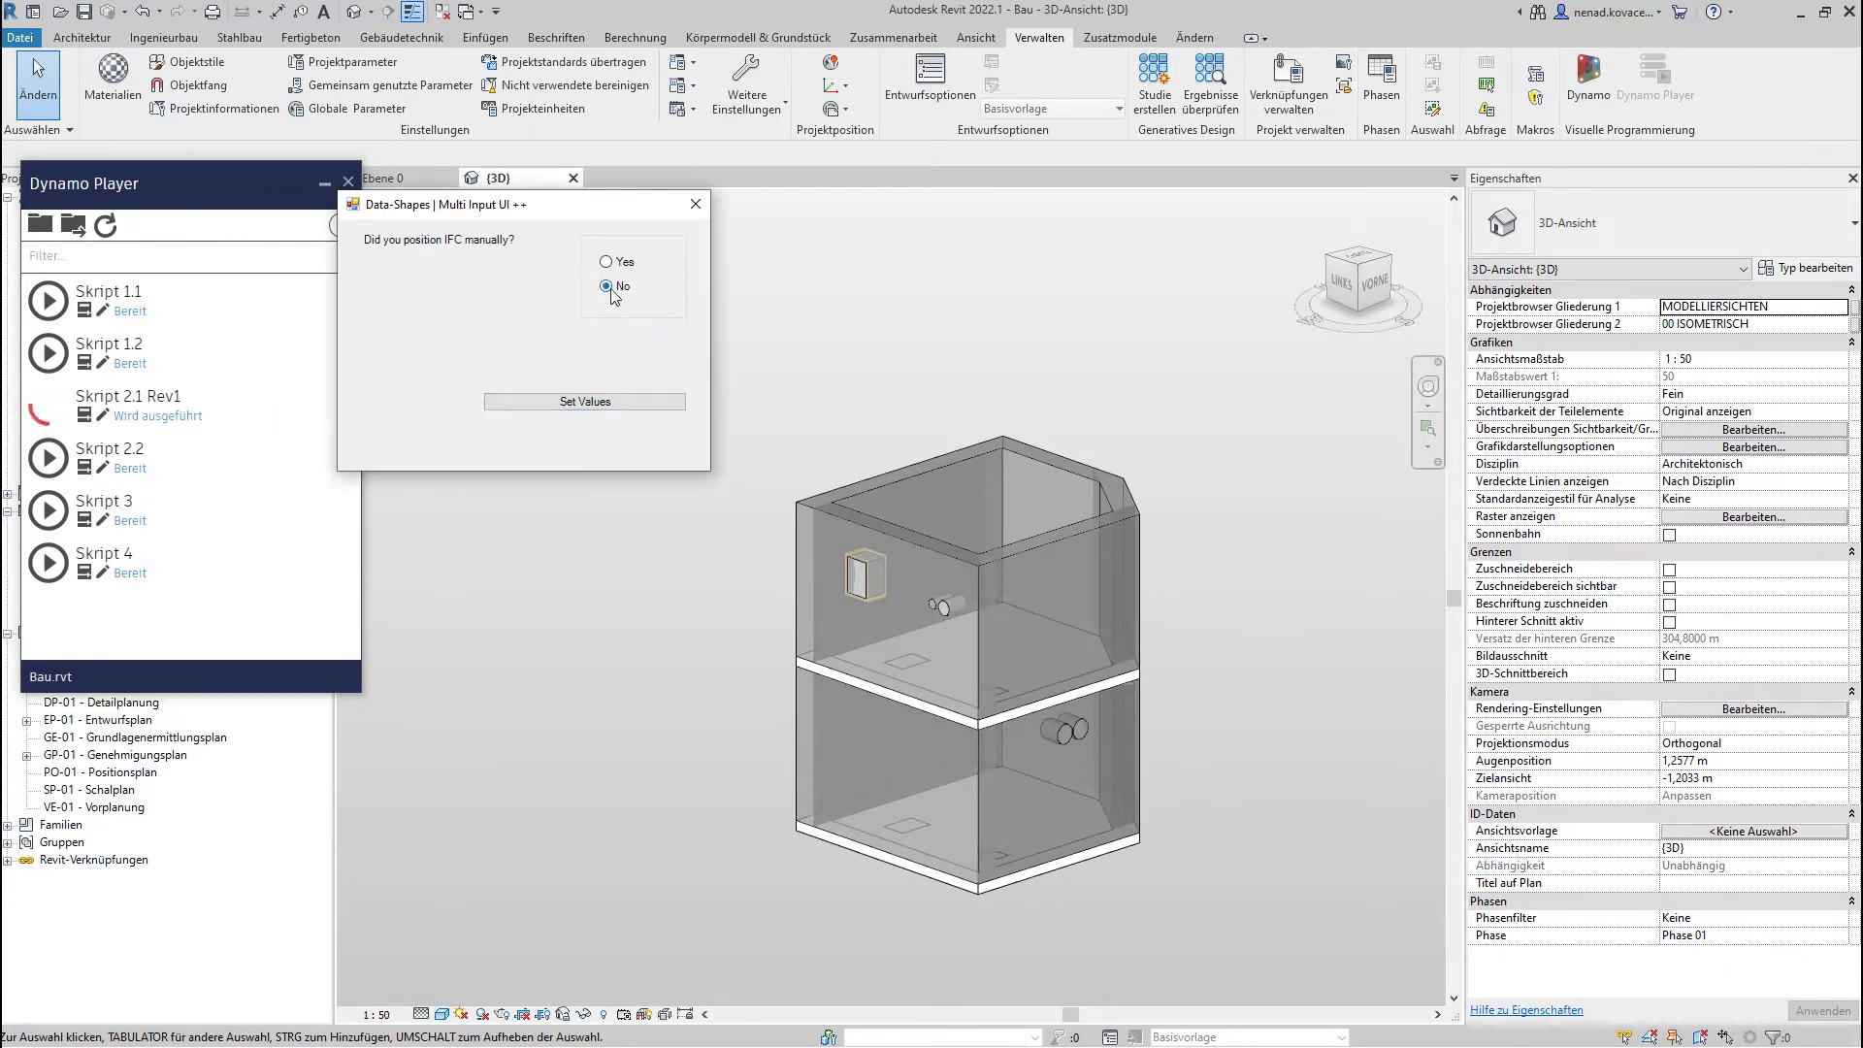
left_click(584, 401)
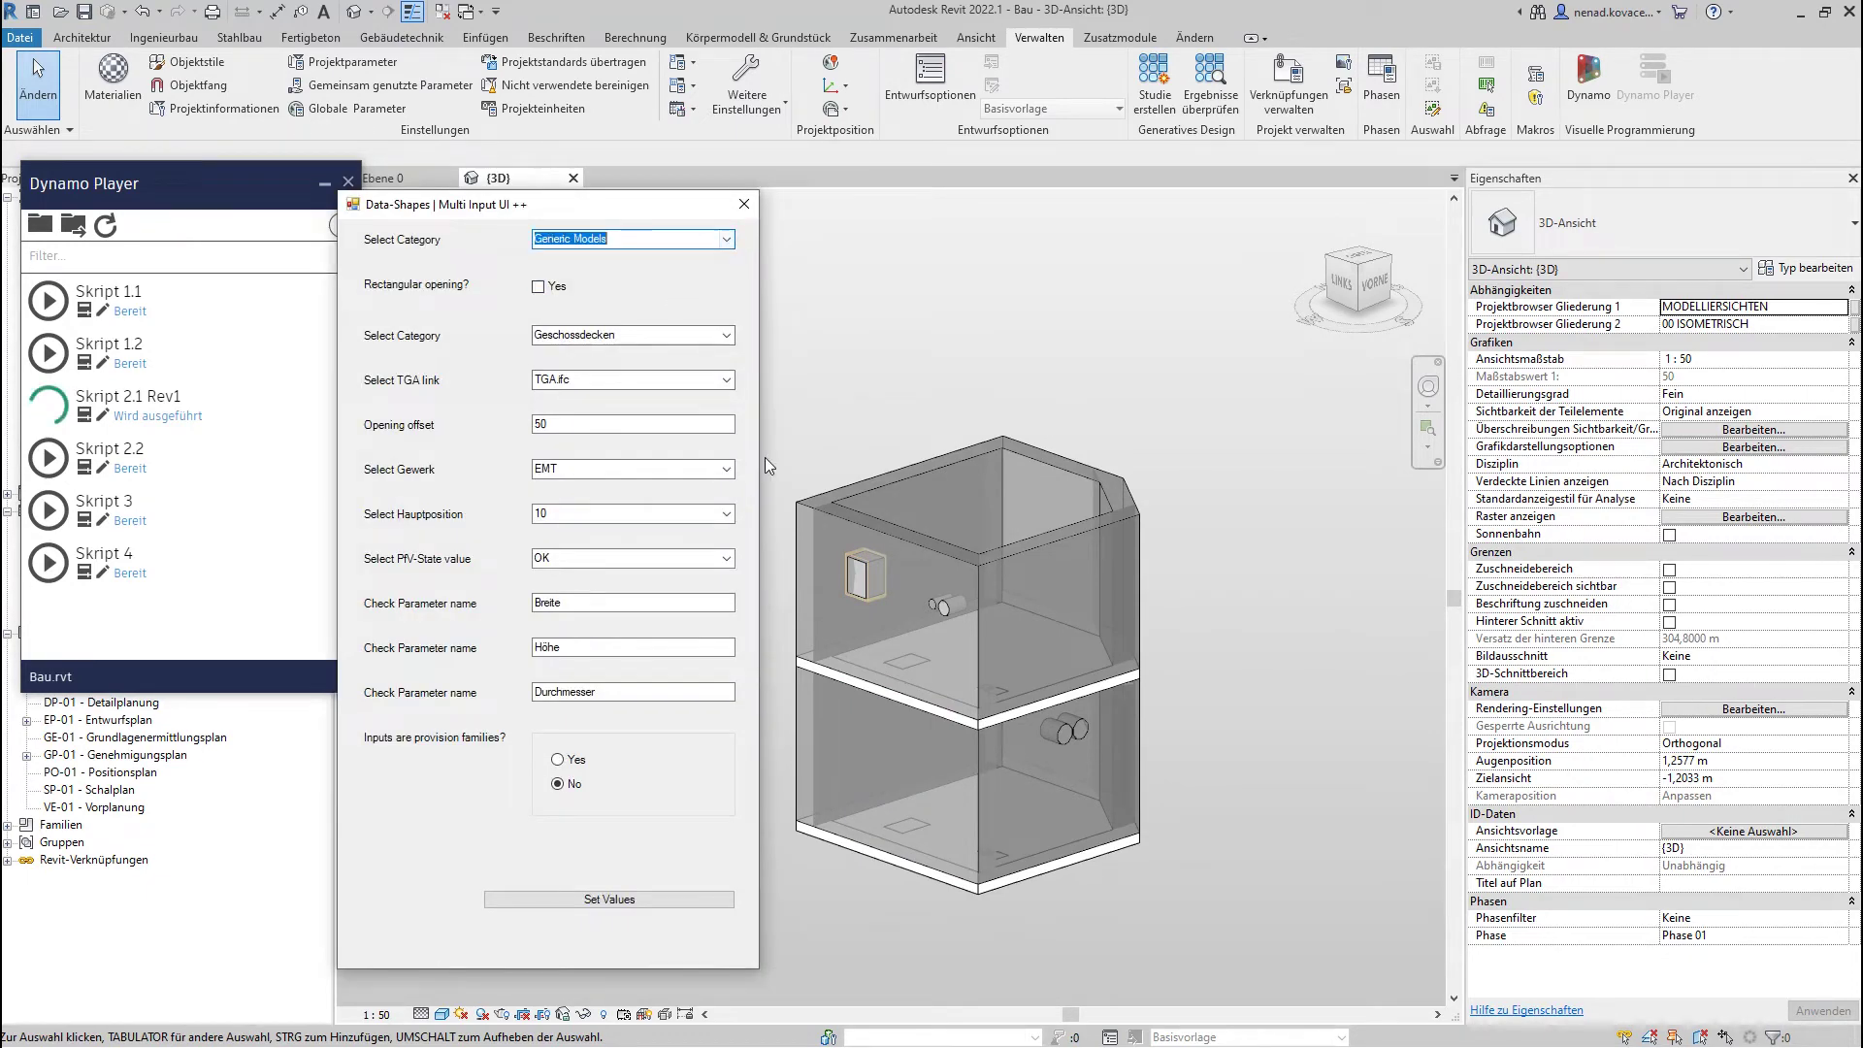
- Set the architectural element category to Wände and the diameter parameter name to Diameter(Dimensions) from the parameters file, and submit the values
left_click(726, 335)
left_click(723, 382)
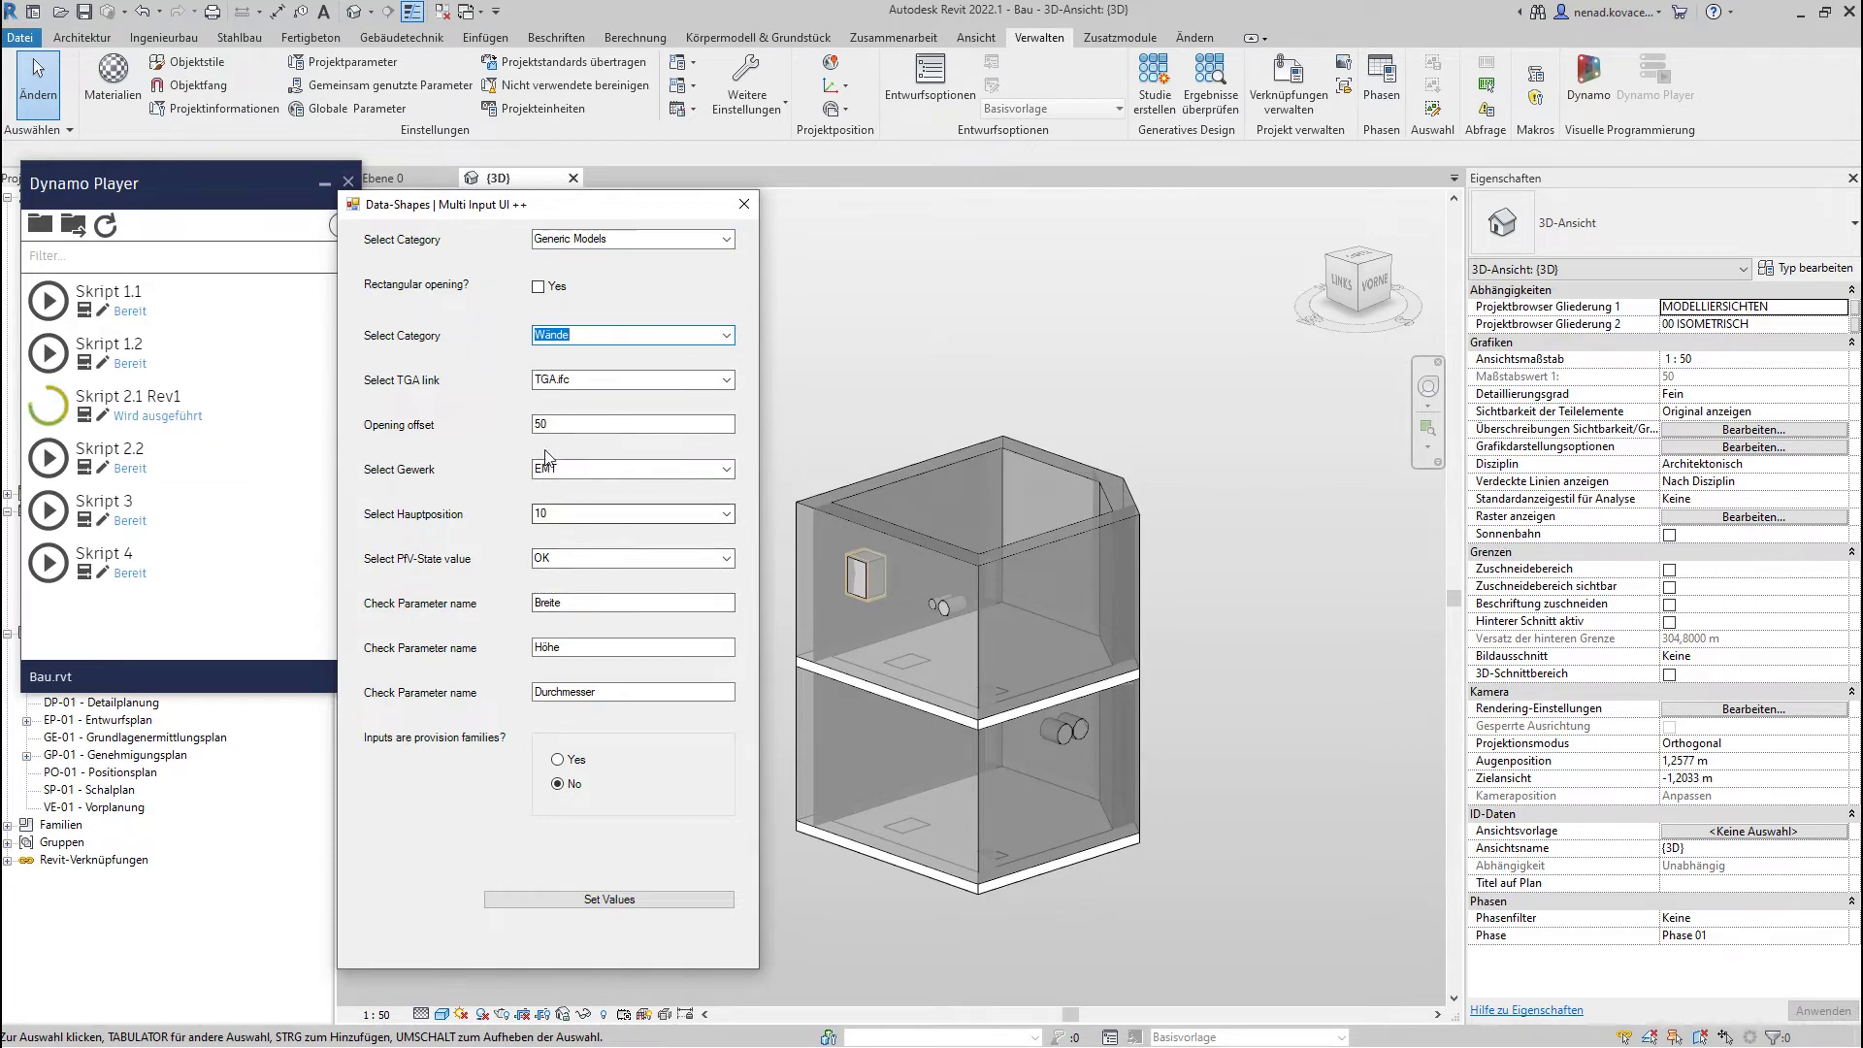
left_click_drag(631, 694, 326, 686)
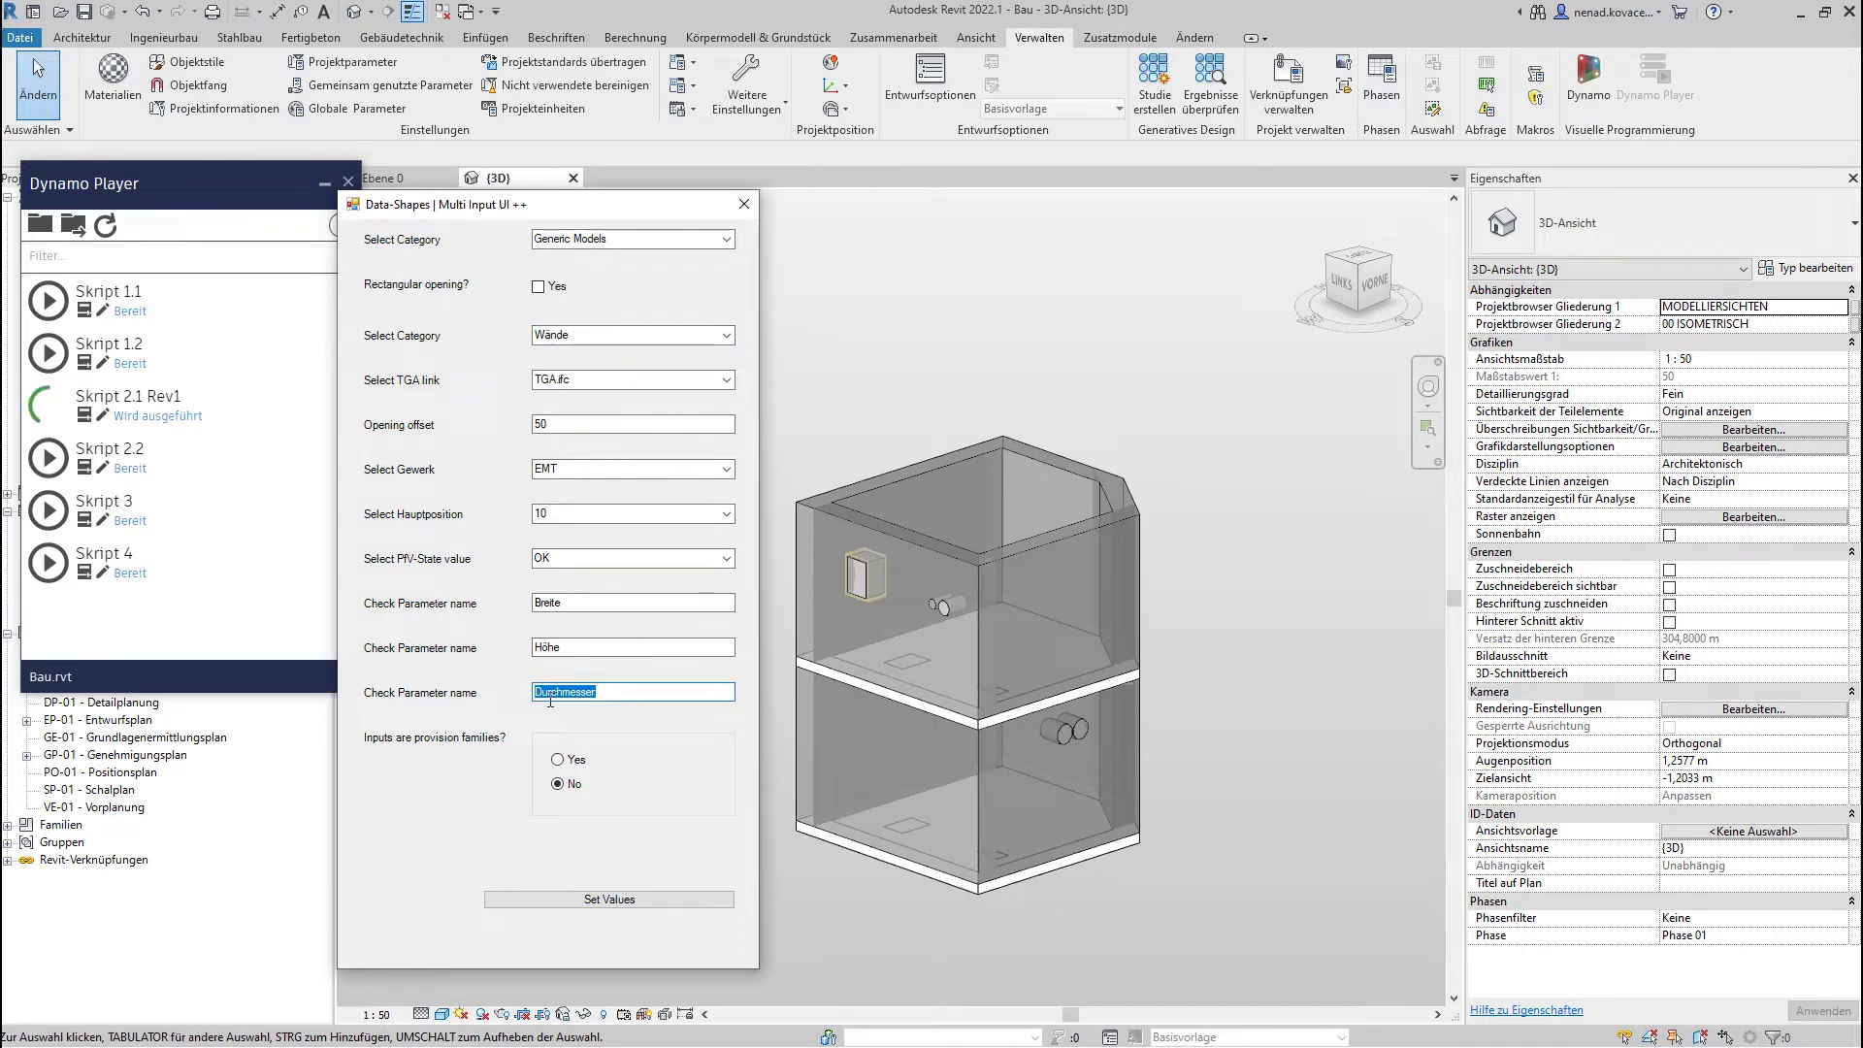
key("alt+Tab")
left_click_drag(278, 815, 36, 813)
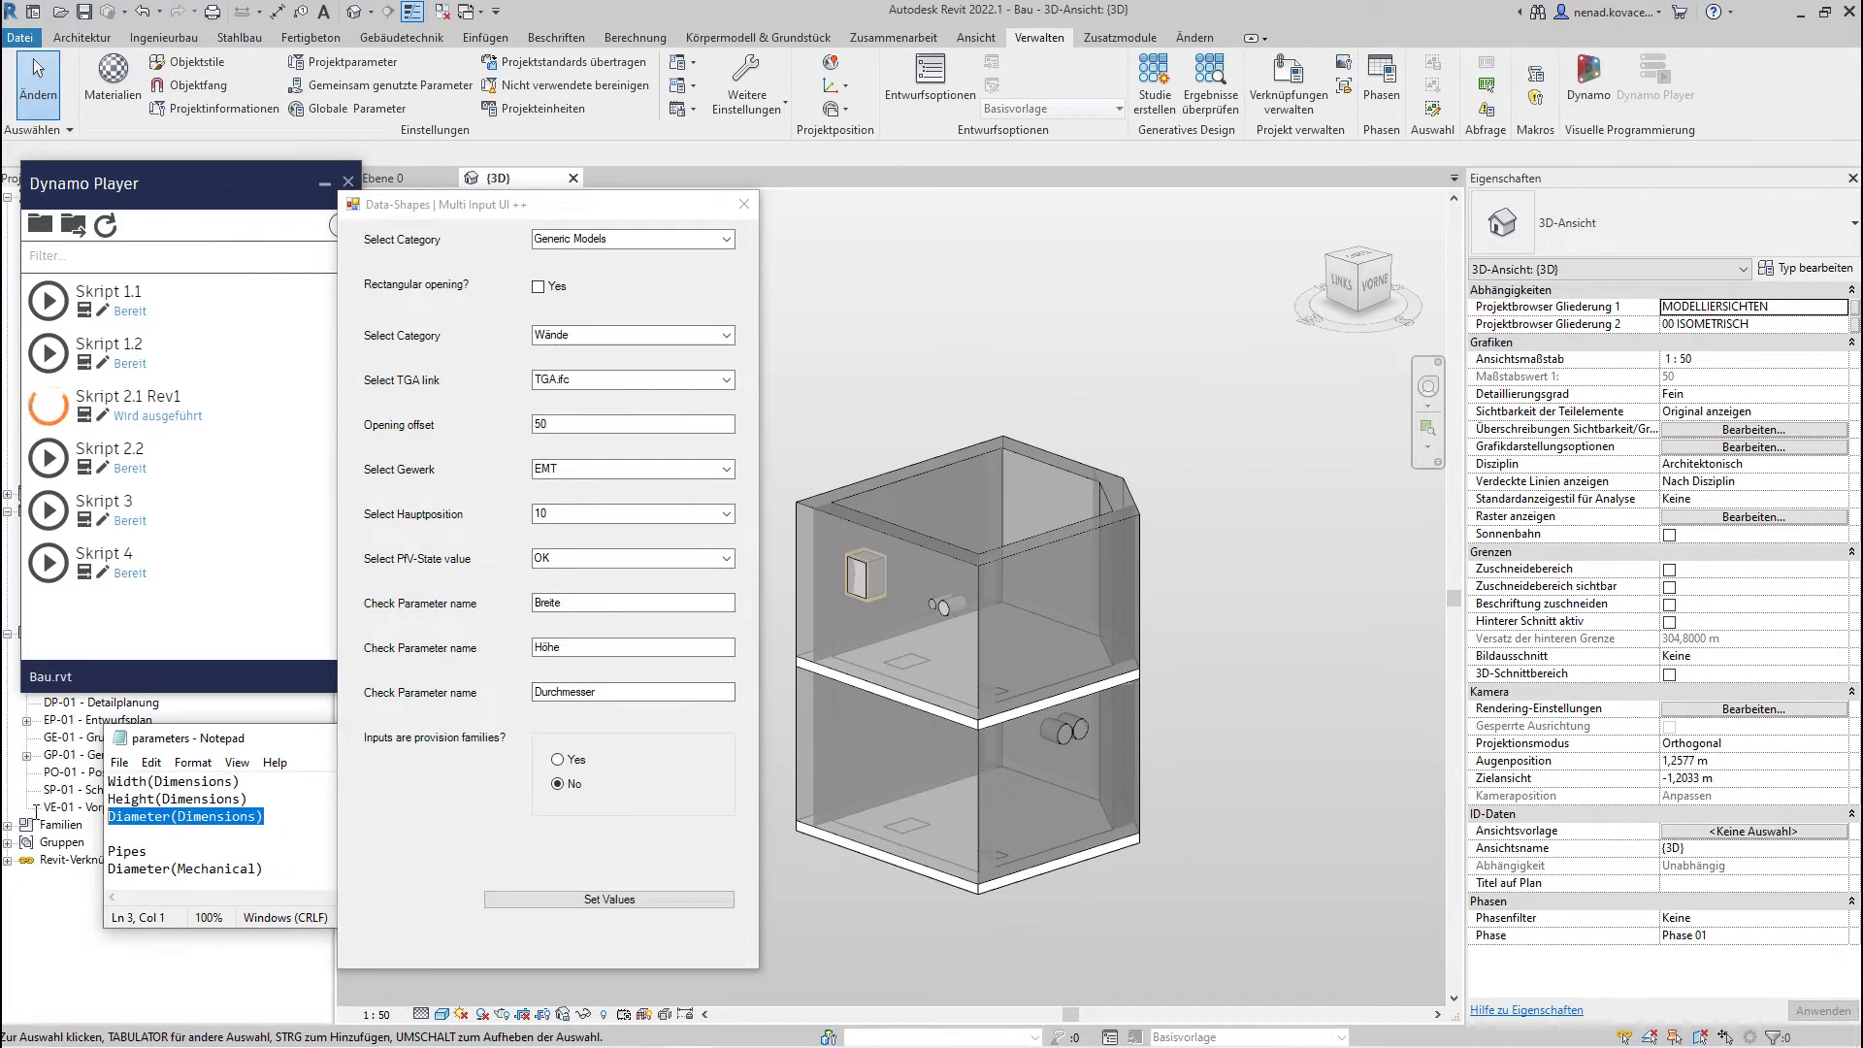
key("ctrl+c")
key("alt+Tab")
key("ctrl+v")
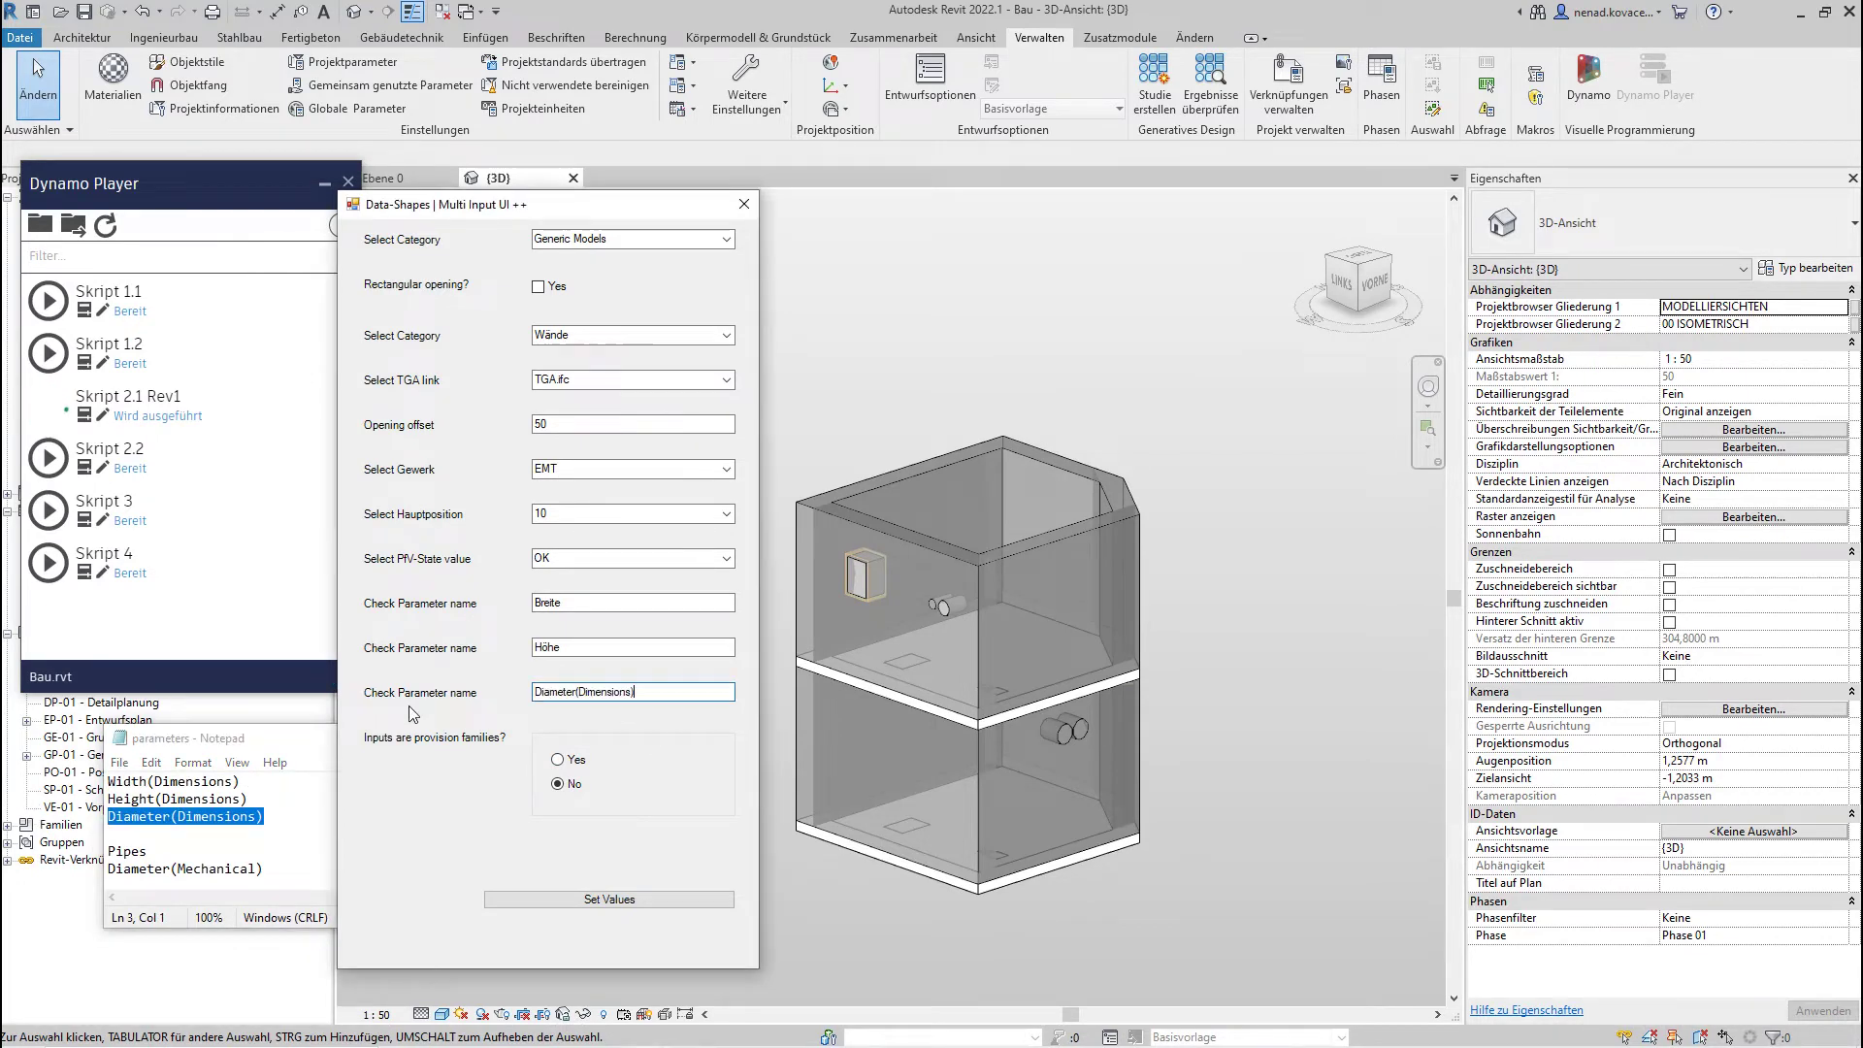
left_click(587, 899)
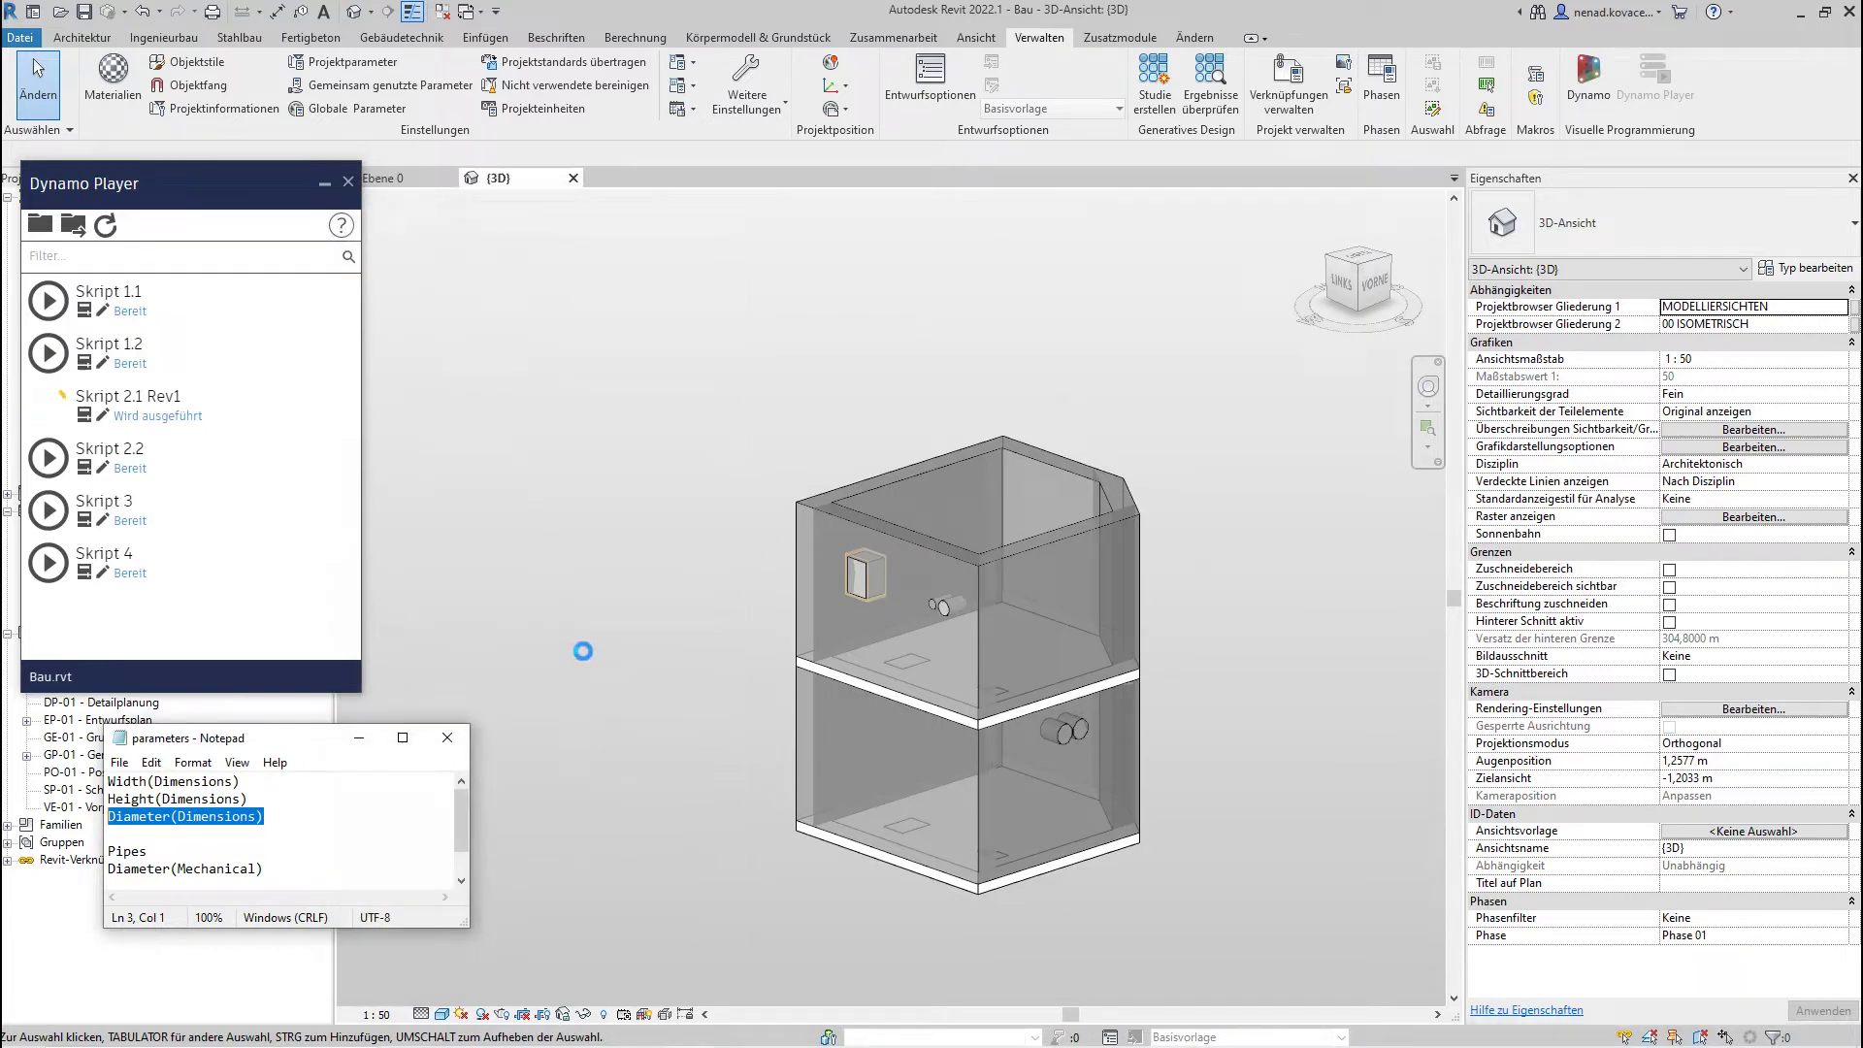
- Select a created round wall void on the lower storey and view it together with the other new voids
scroll(958, 751, "up", 5)
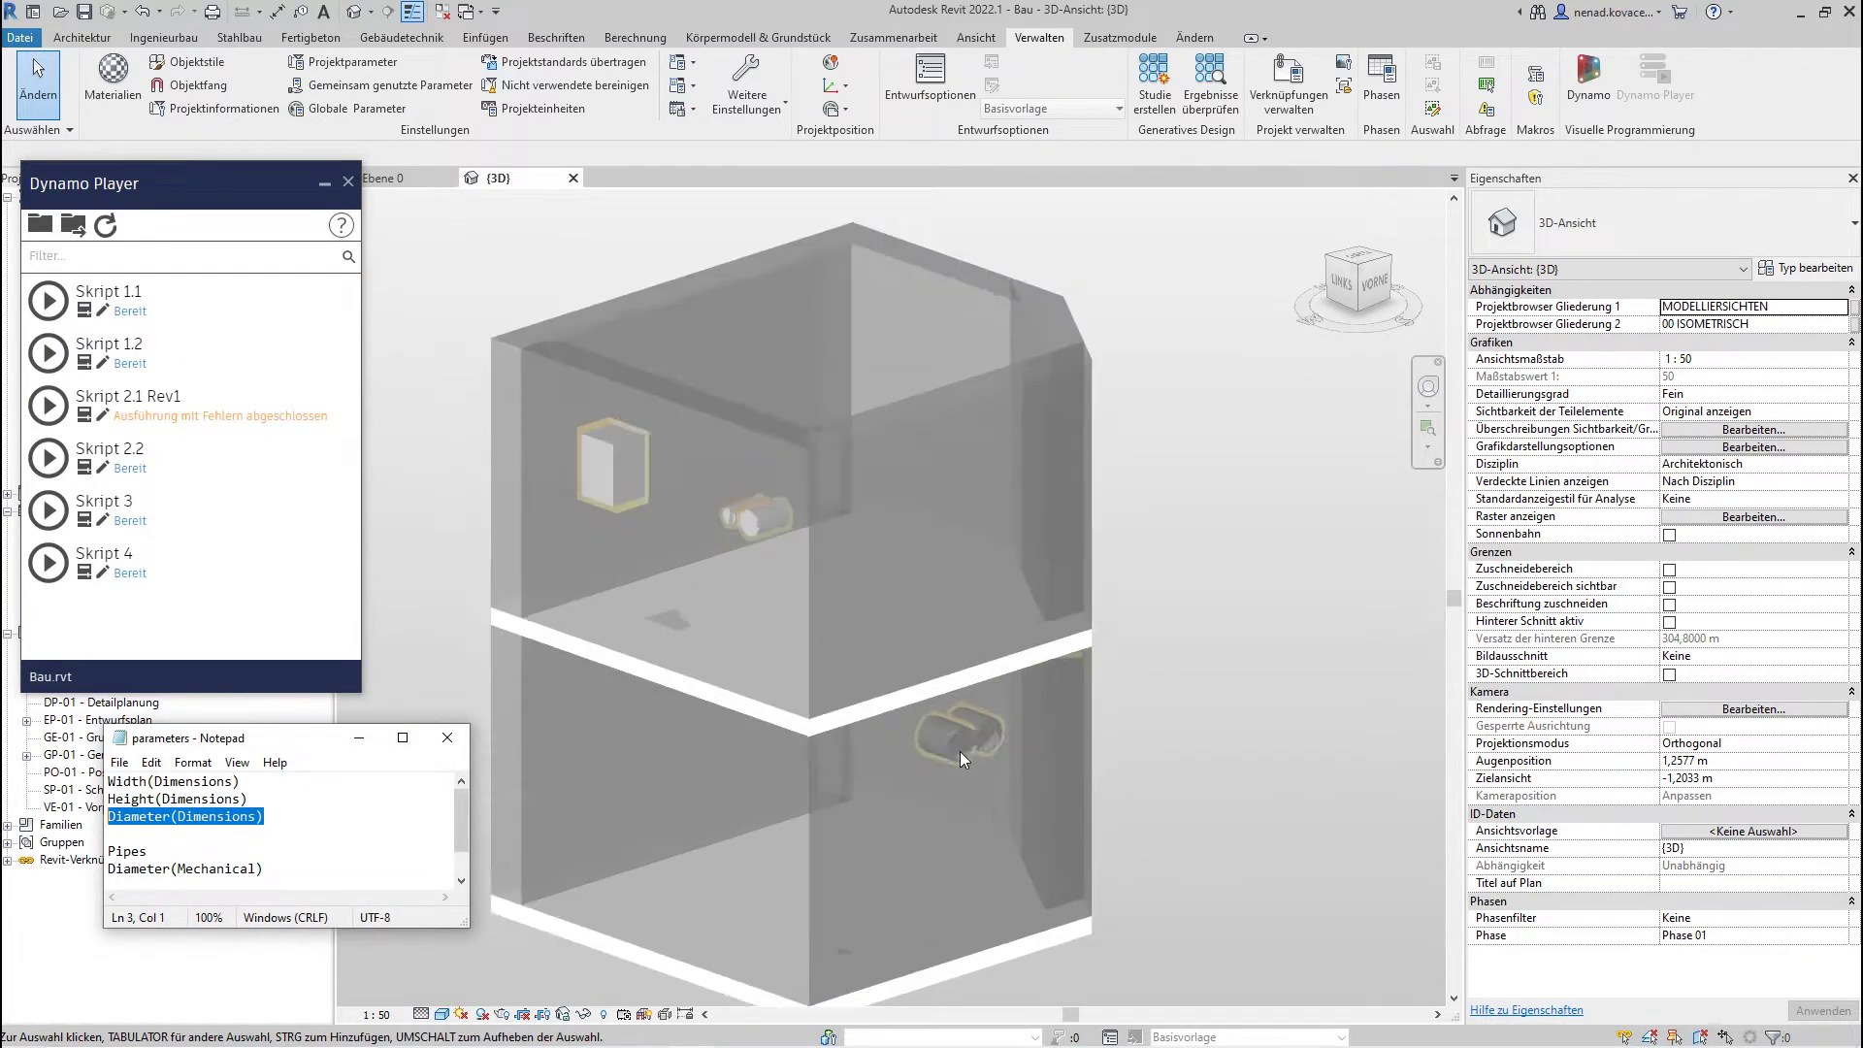
left_click(1027, 728)
middle_click_drag(1325, 792, 1326, 699, "shift")
scroll(1021, 563, "down", 3)
middle_click_drag(944, 745, 1359, 902, "shift")
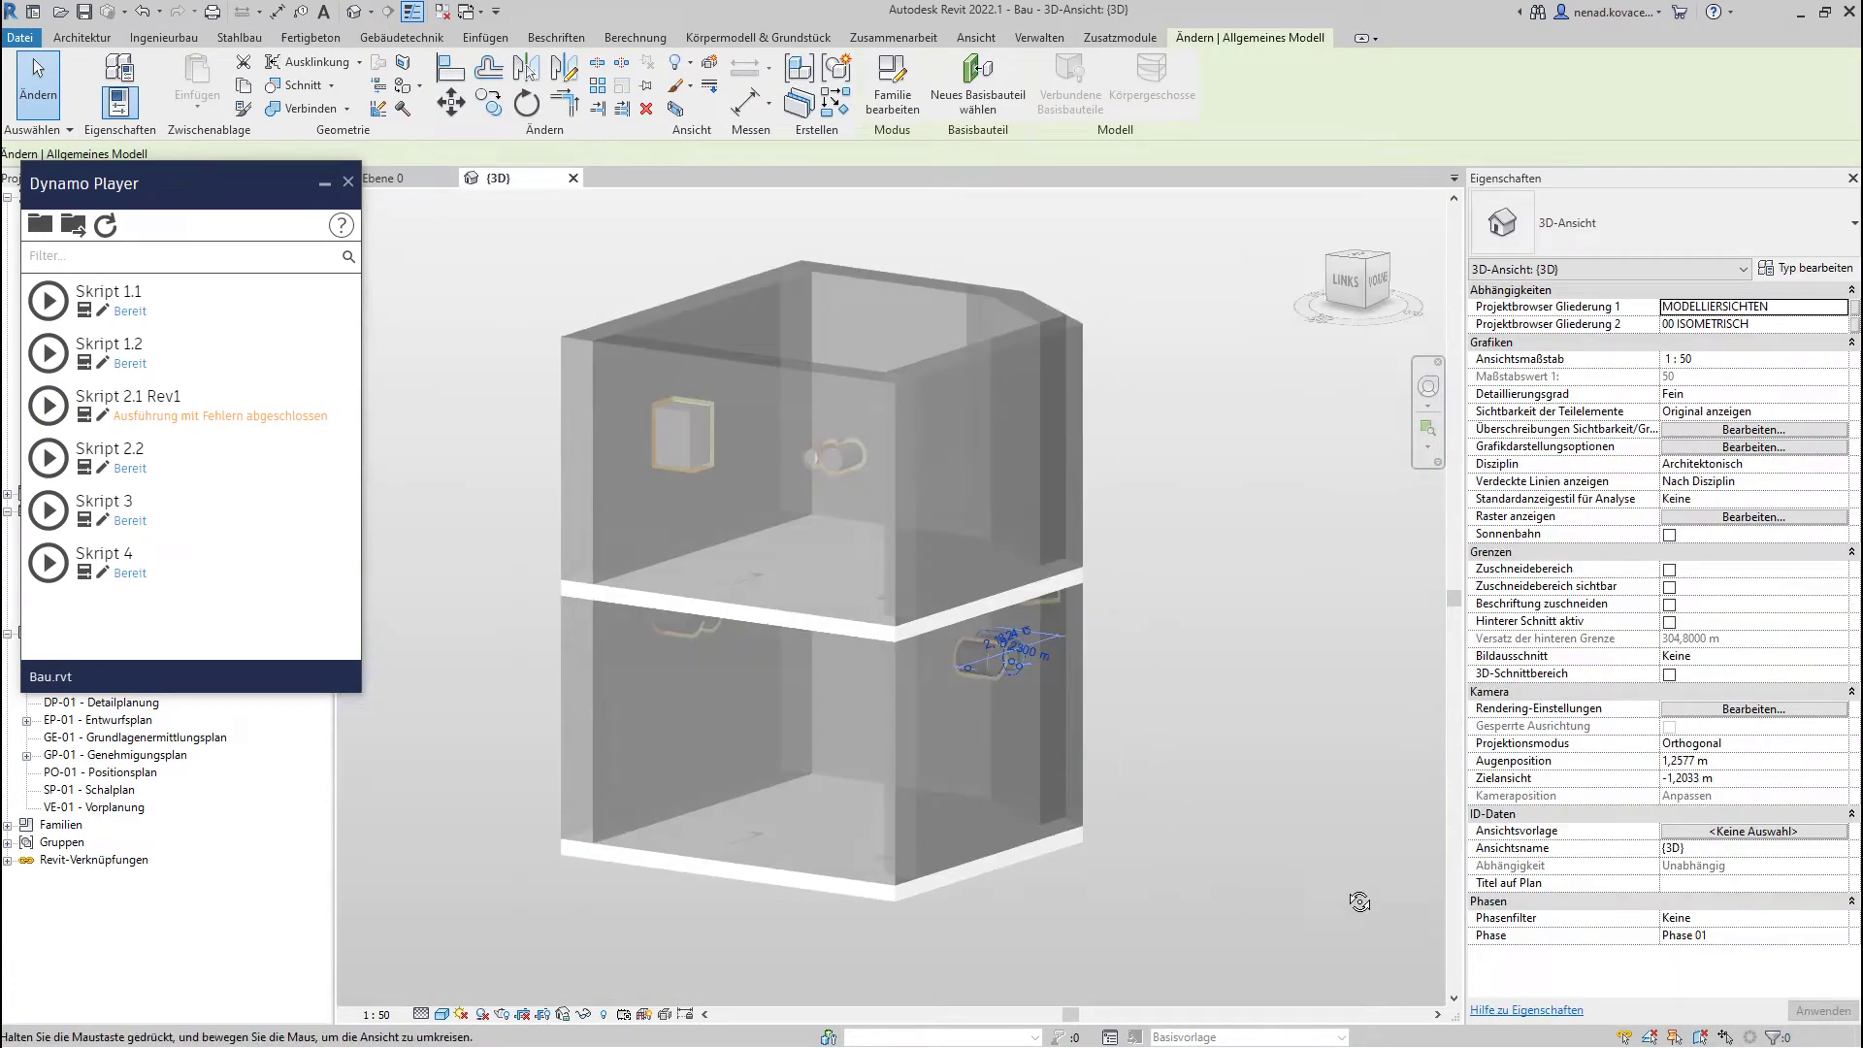
- Compare the diameter of the smaller linked round provision on the upper storey with that of the void family created around it
scroll(839, 455, "up", 5)
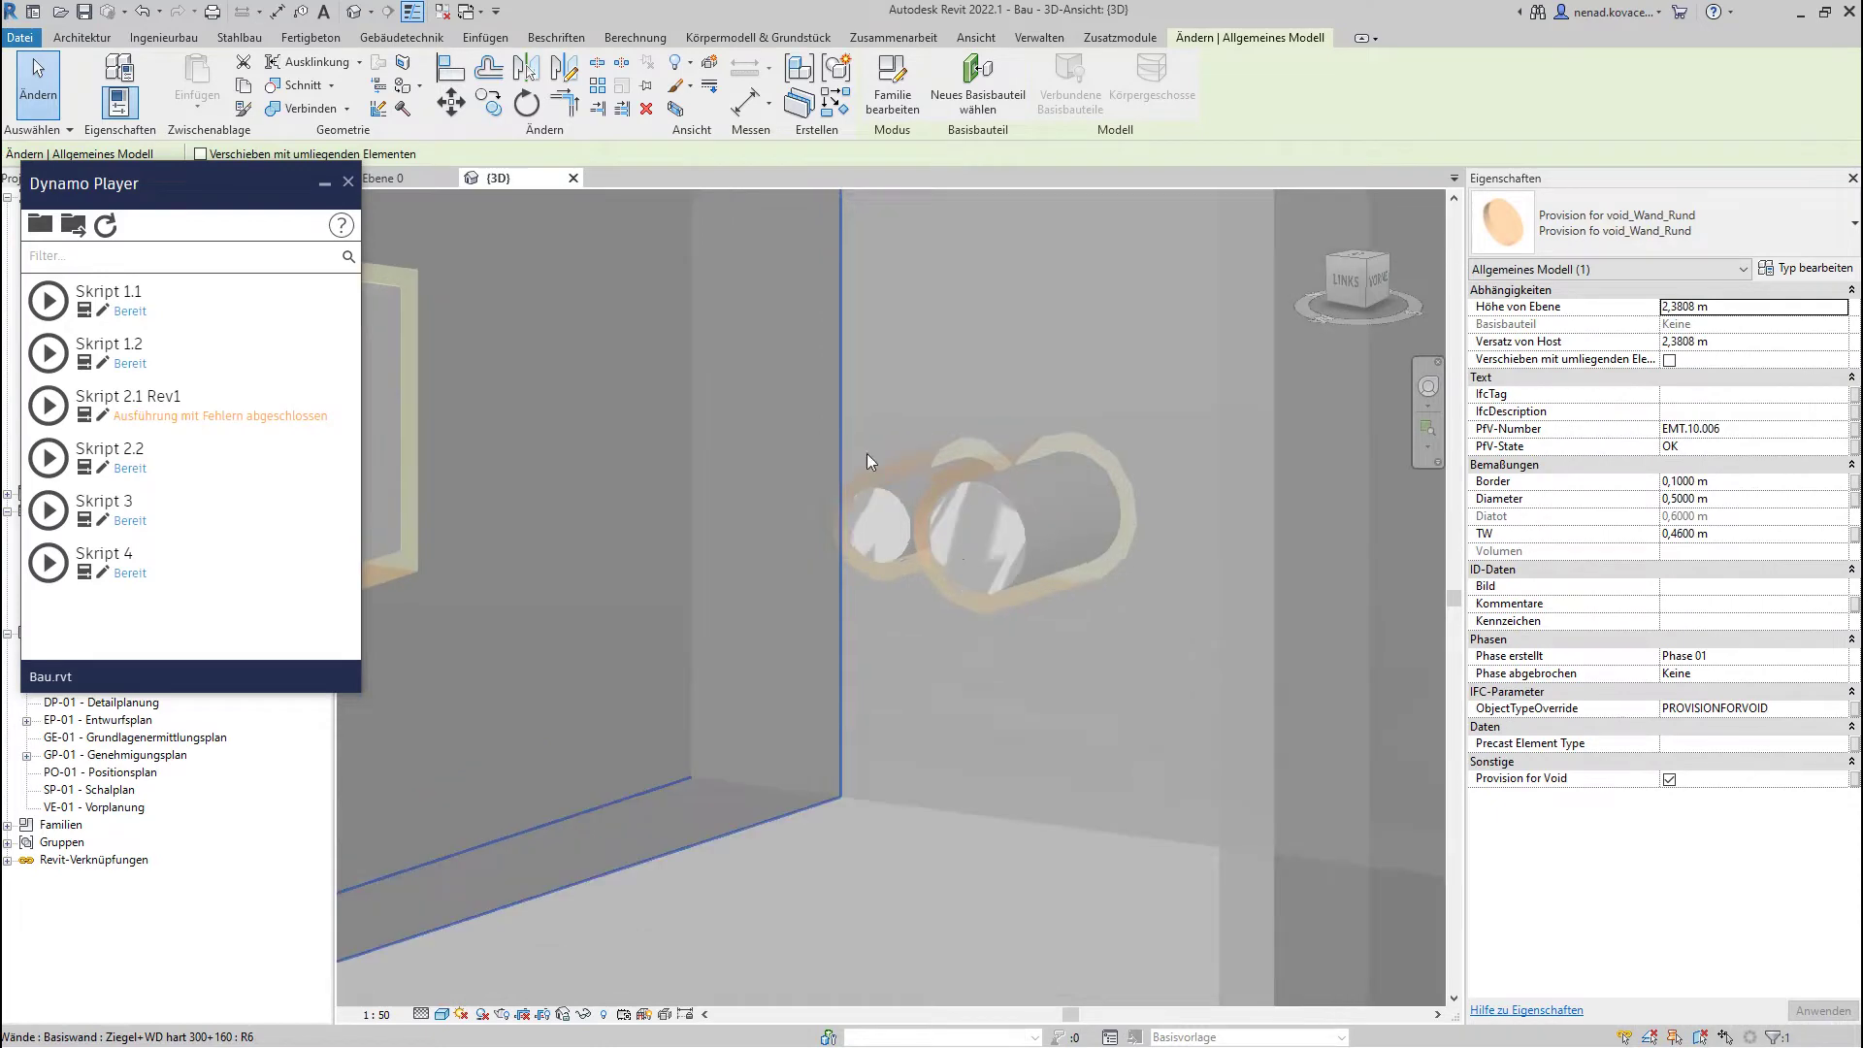
key("Tab")
key("Tab")
left_click(890, 508)
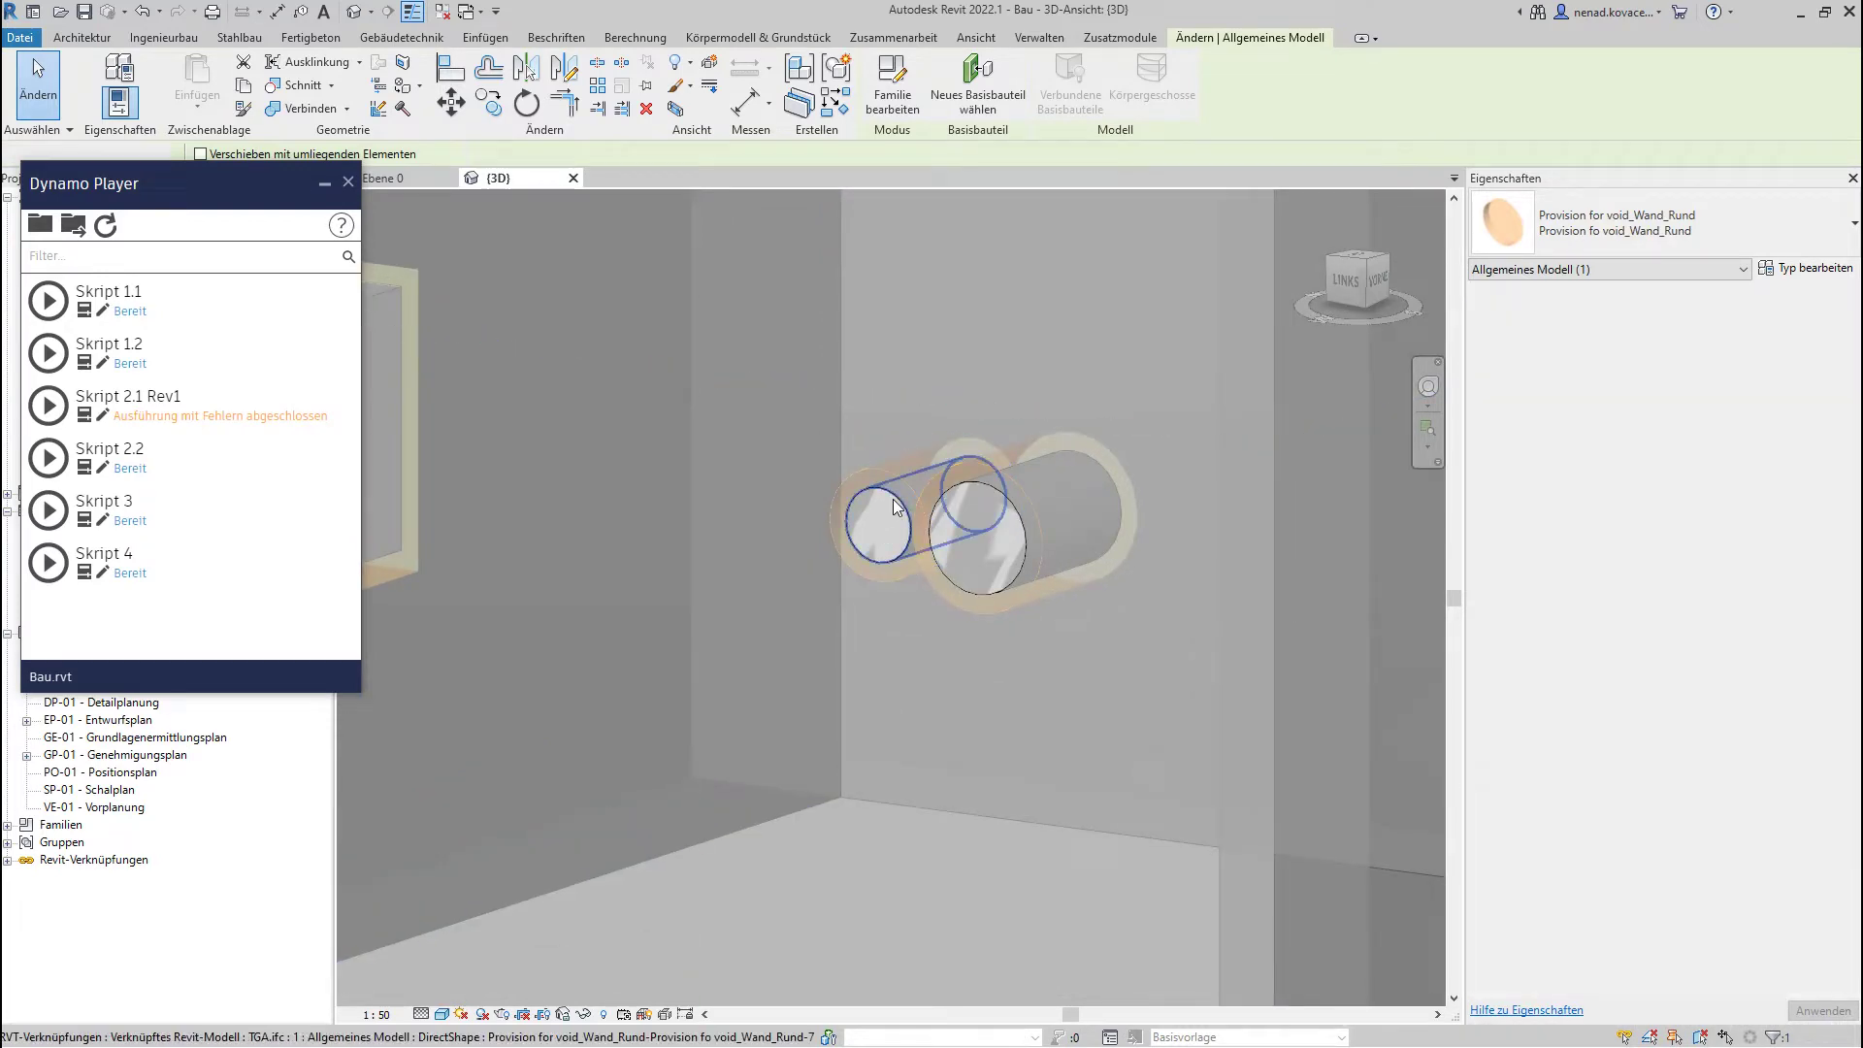
scroll(1650, 544, "down", 7)
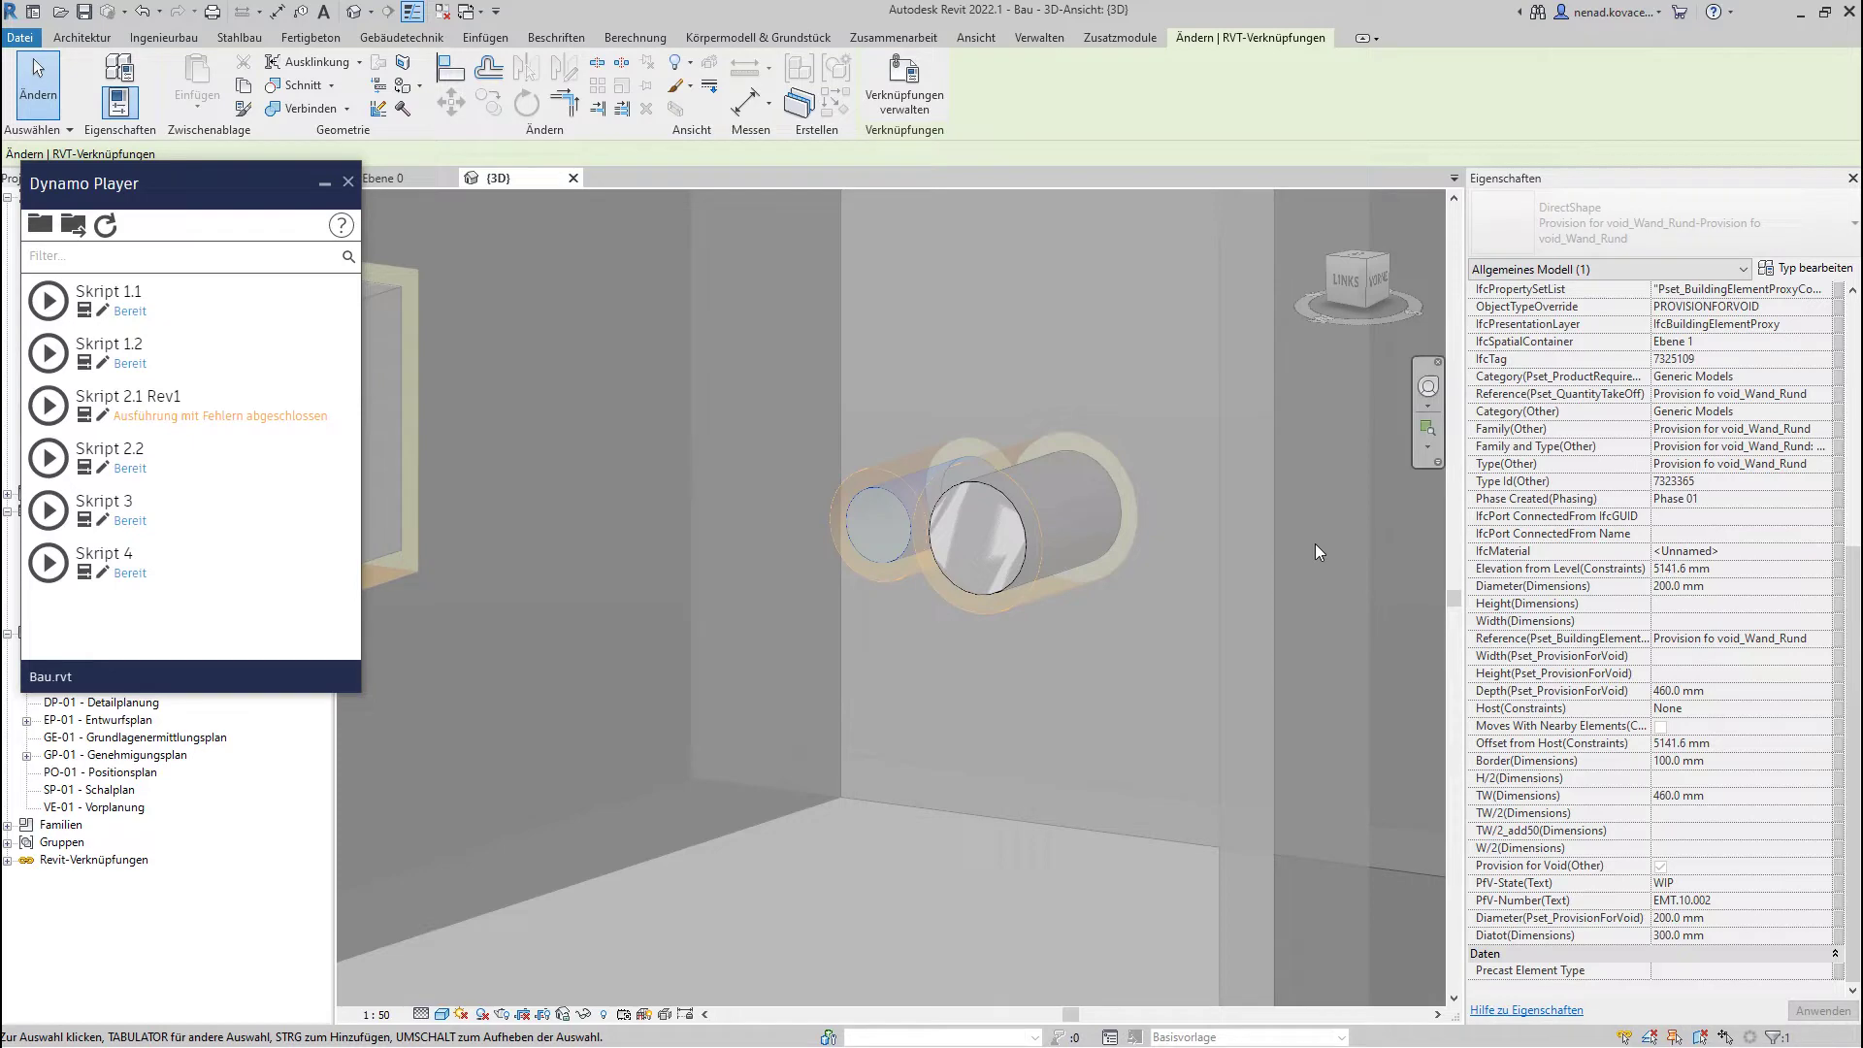
key("Escape")
left_click(891, 473)
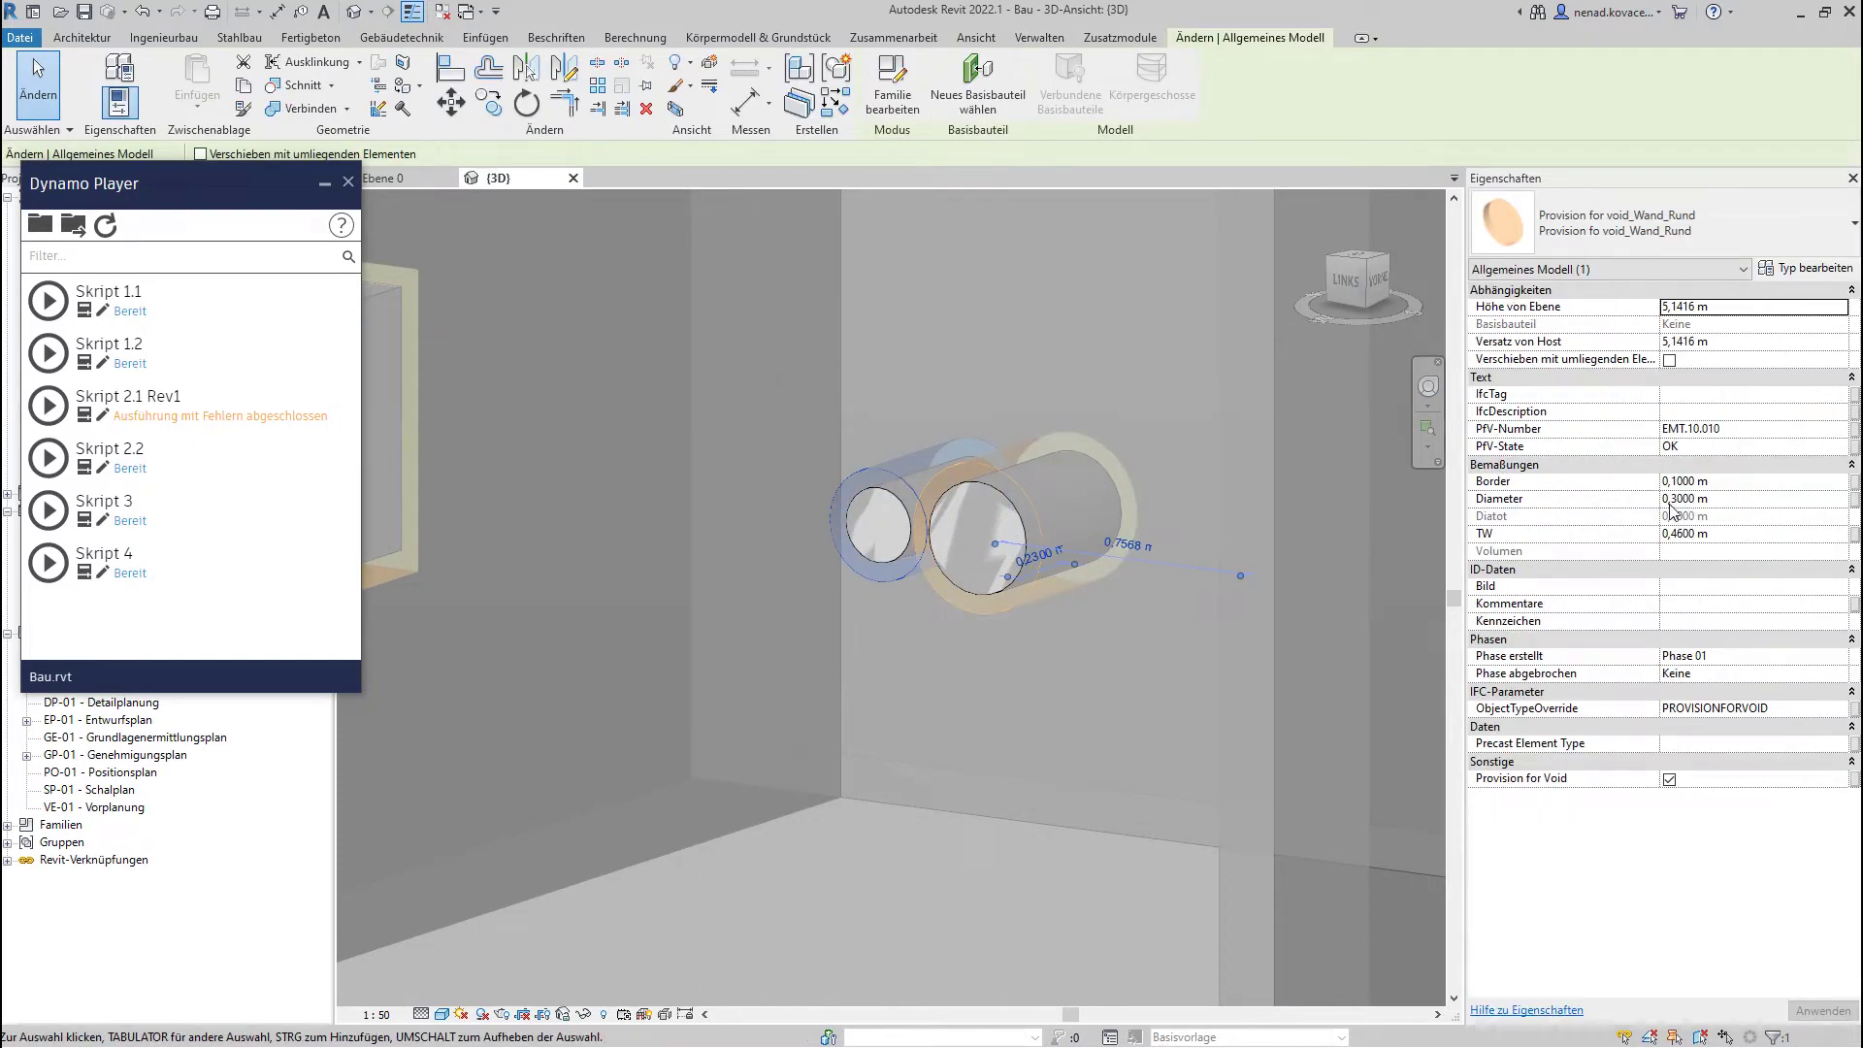
- Compare the diameter of the larger linked round provision on the upper storey with that of the void family around it
key("Escape")
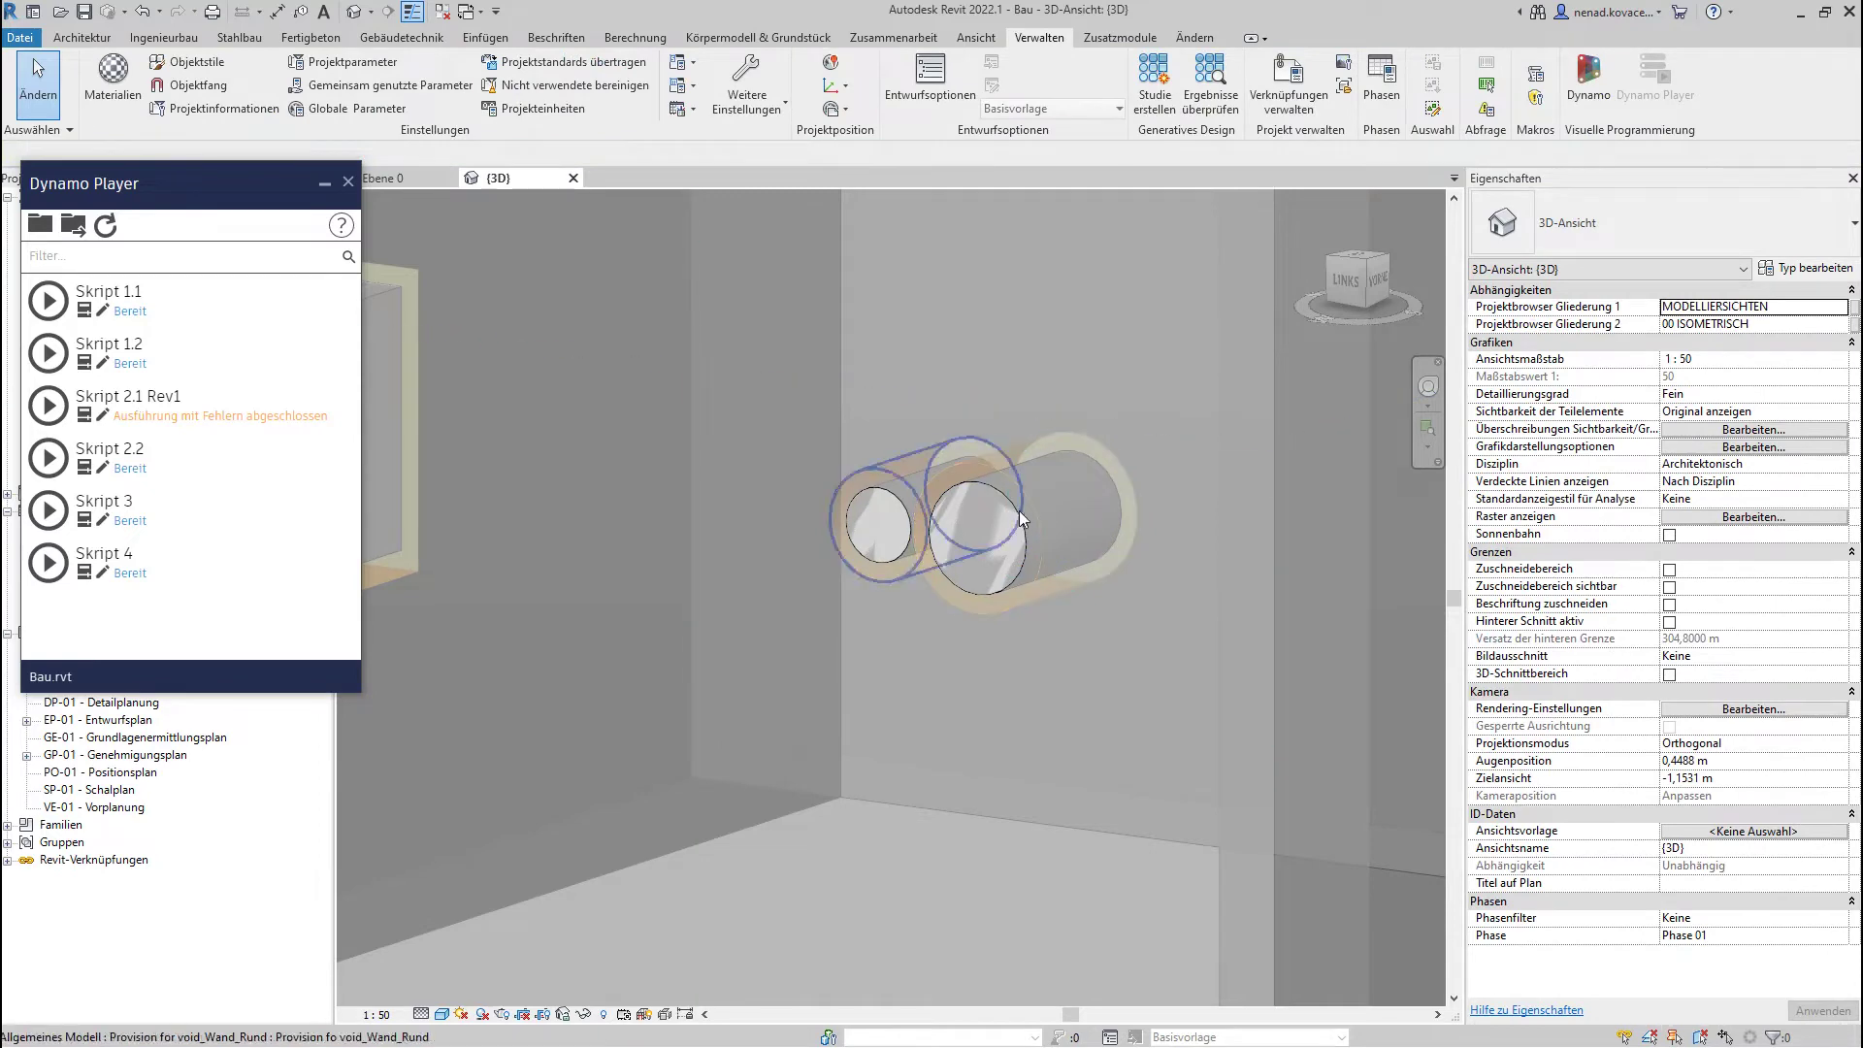
key("Tab")
left_click(1021, 508)
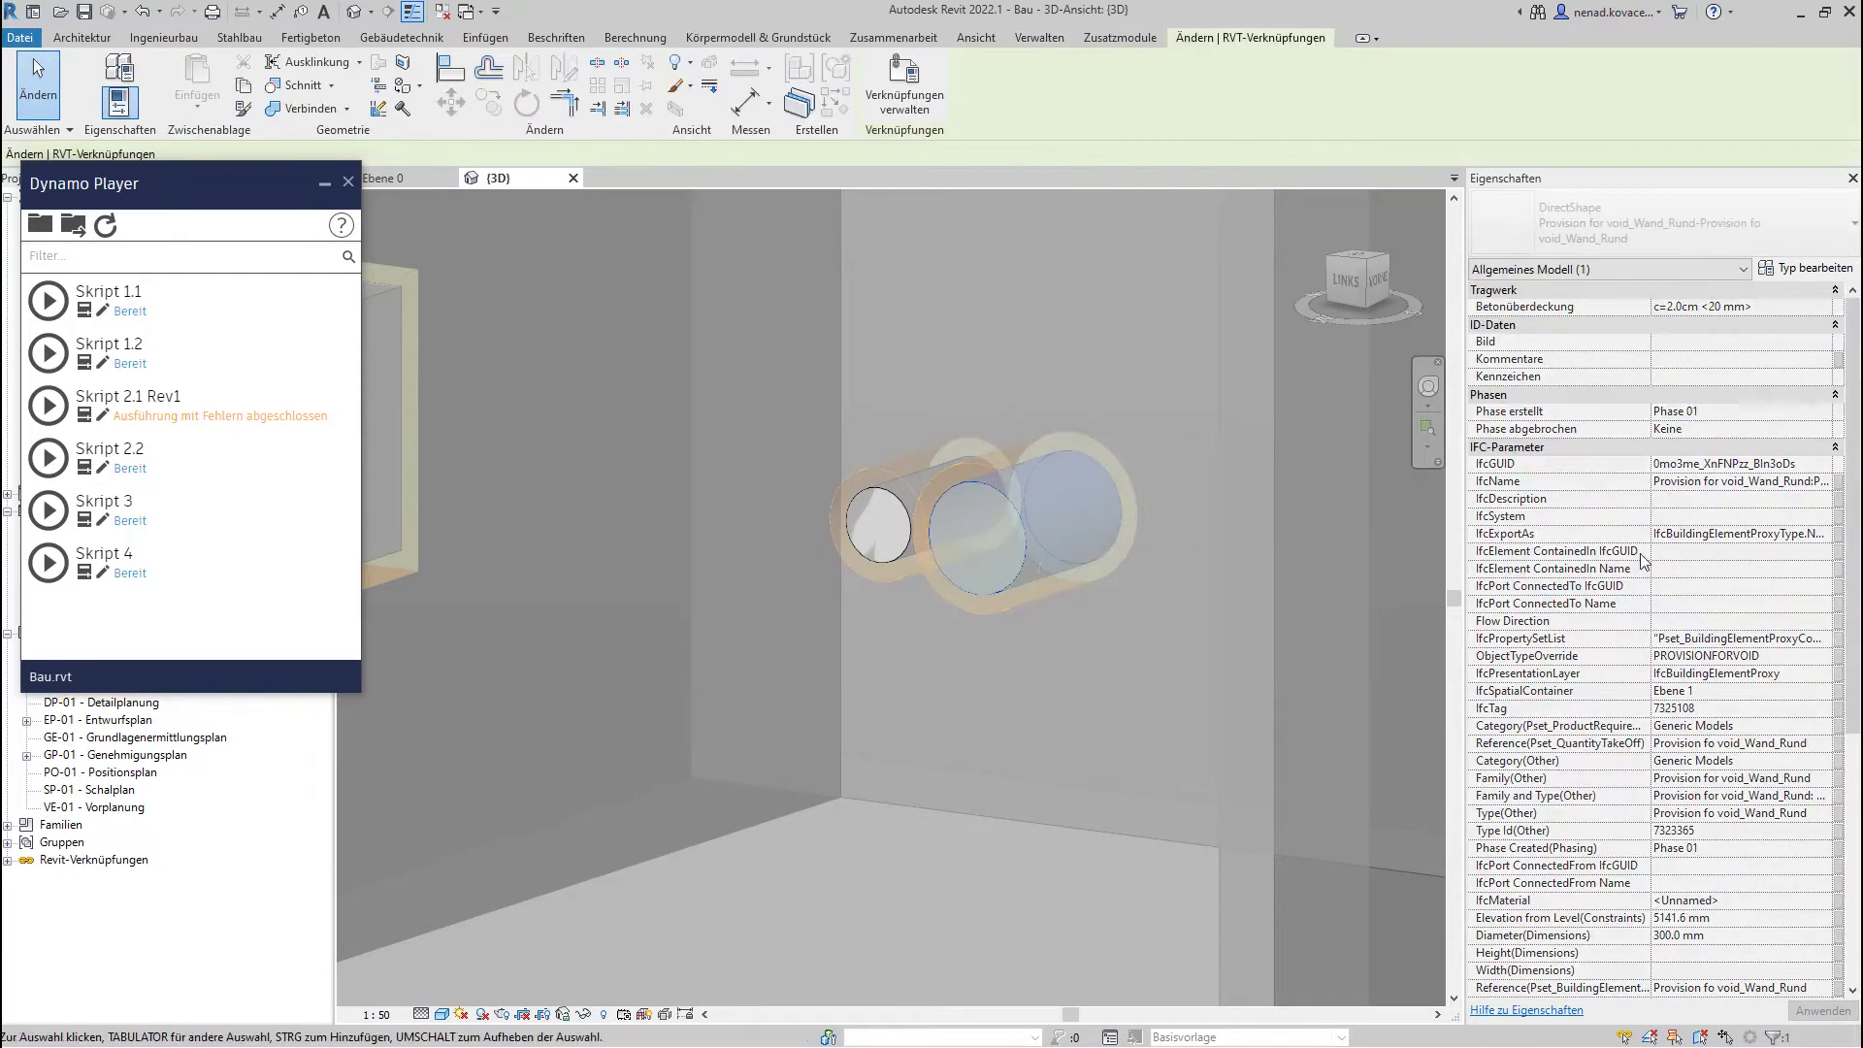
scroll(1657, 553, "down", 7)
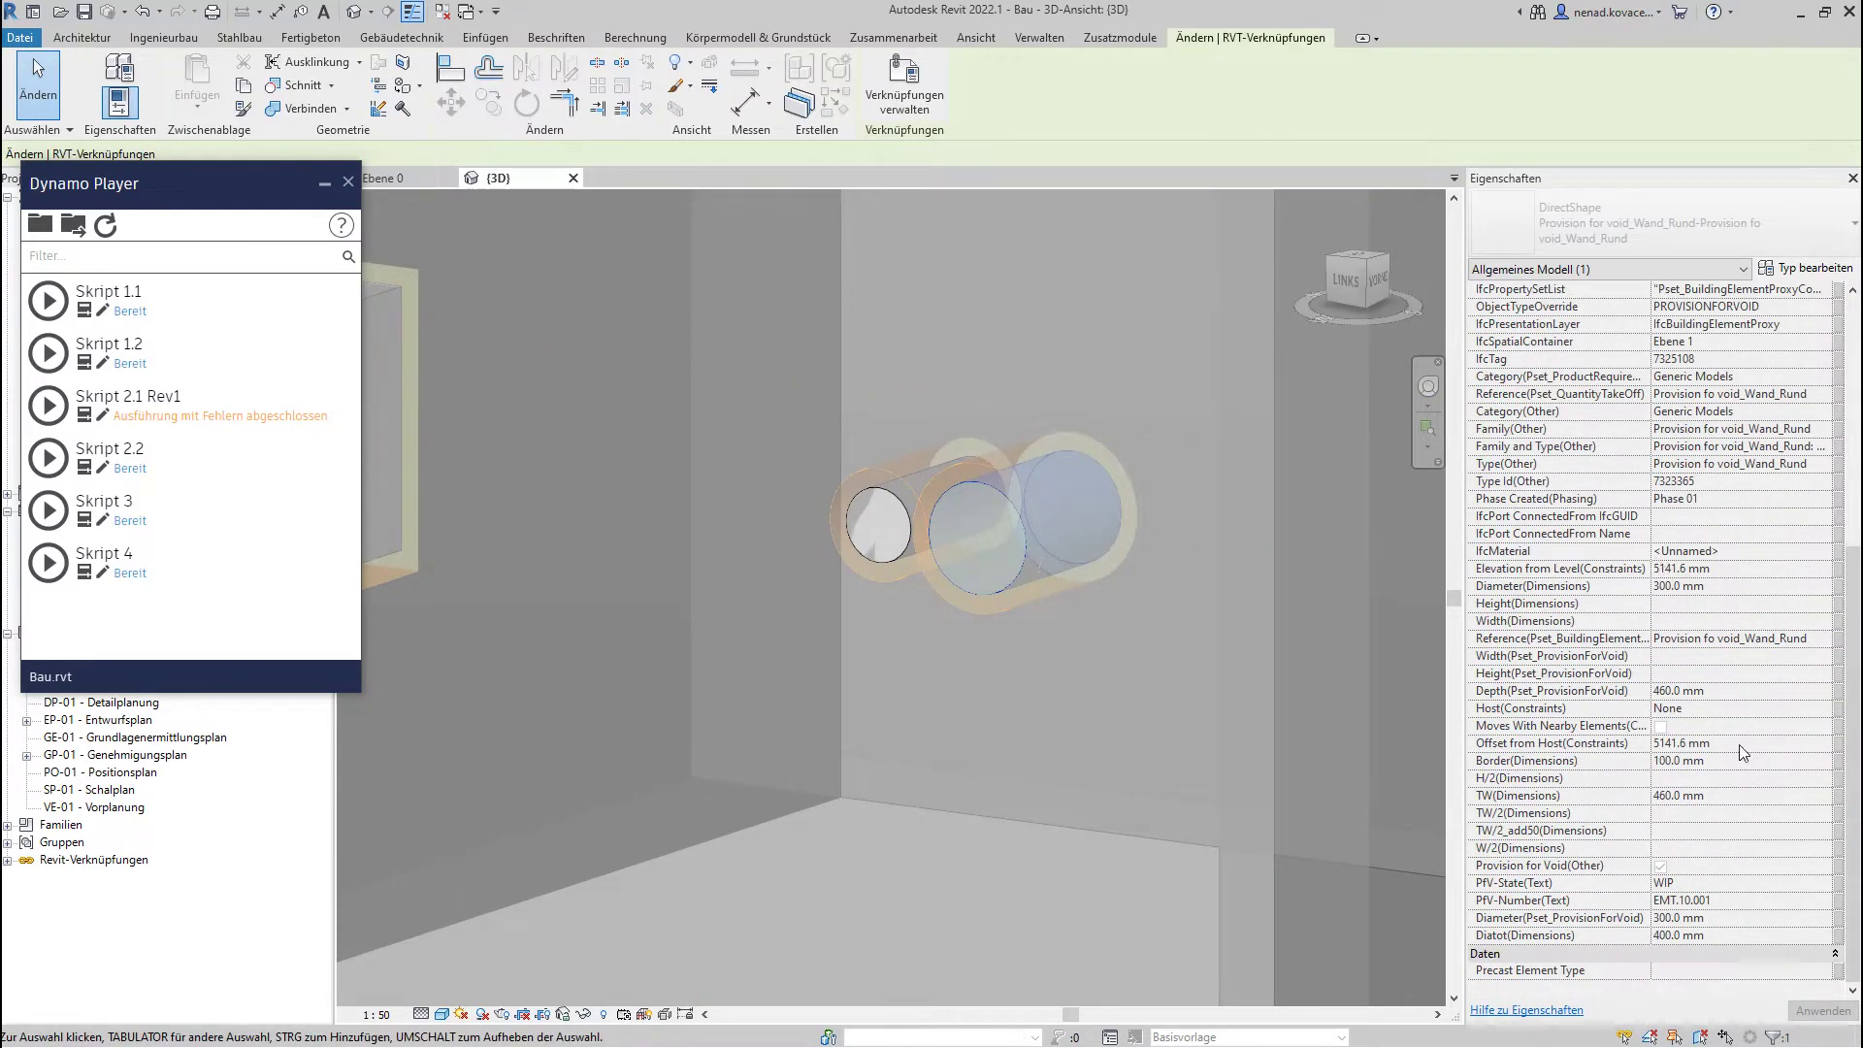
key("Escape")
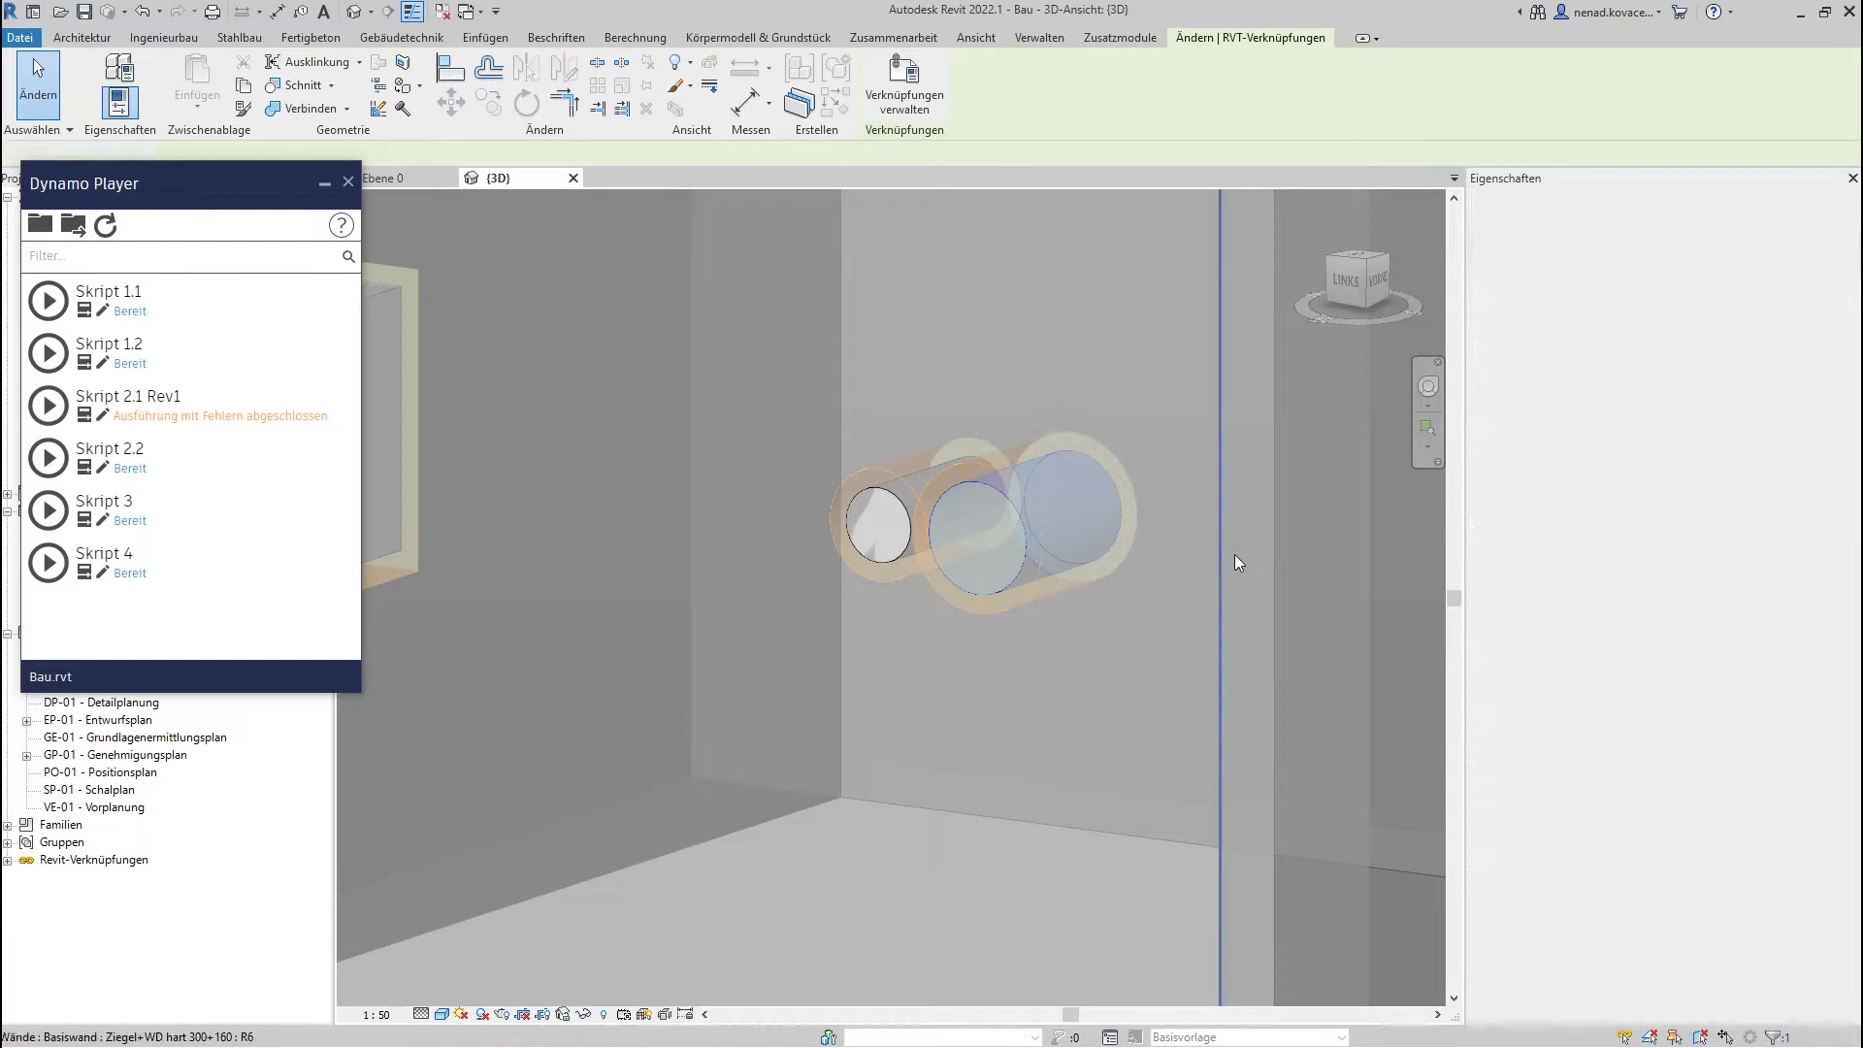
left_click(1032, 495)
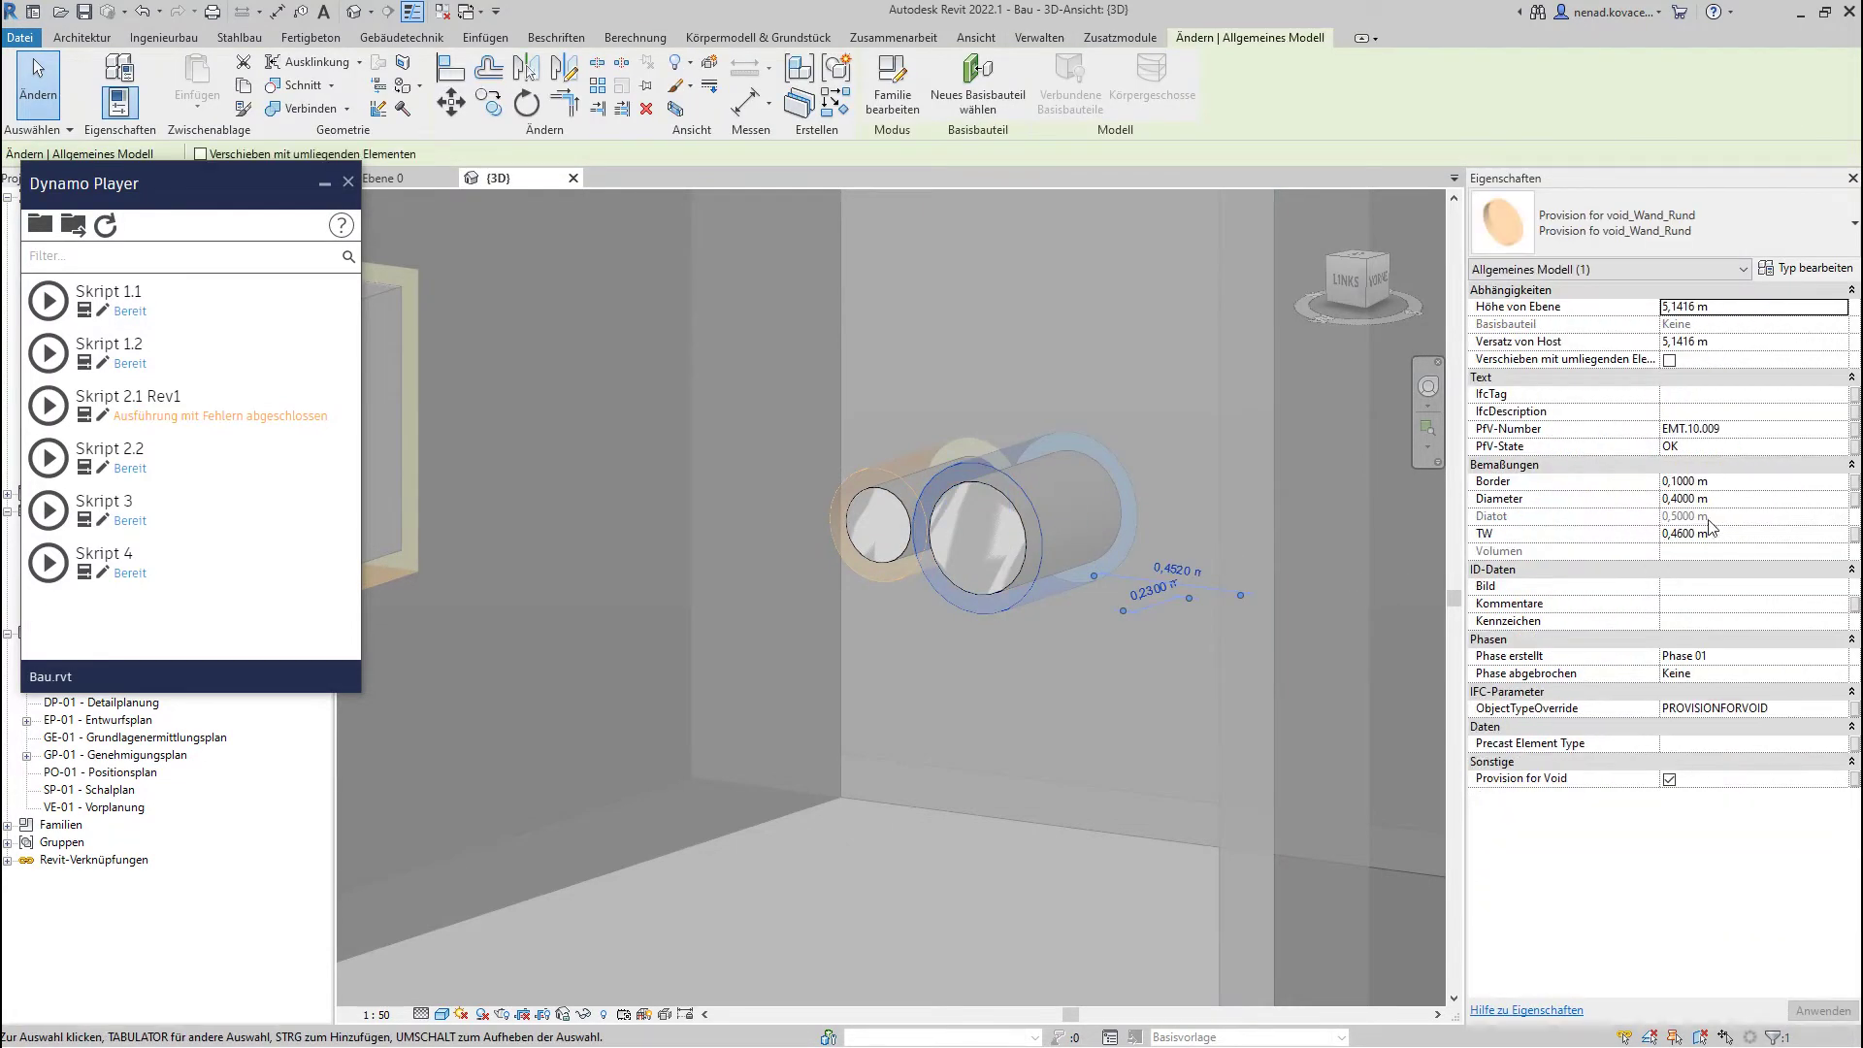
left_click(1714, 502)
key("Escape")
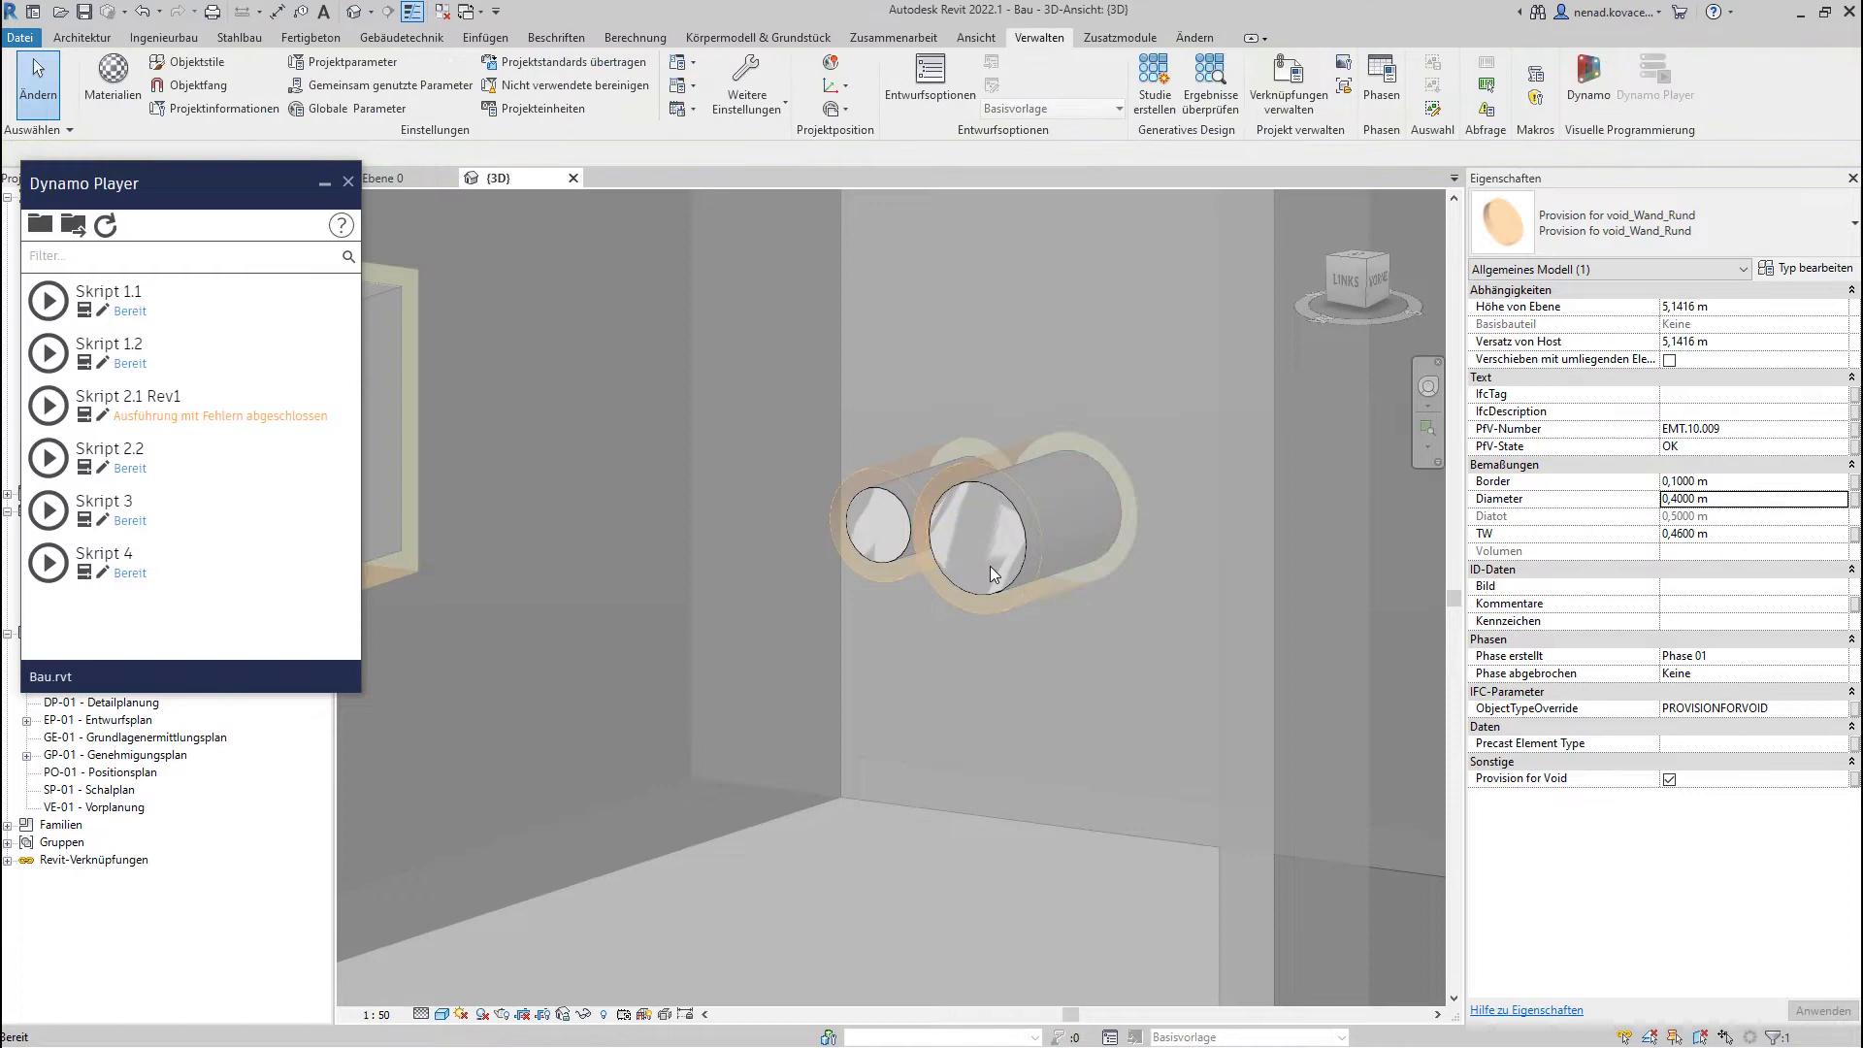
scroll(990, 567, "down", 5)
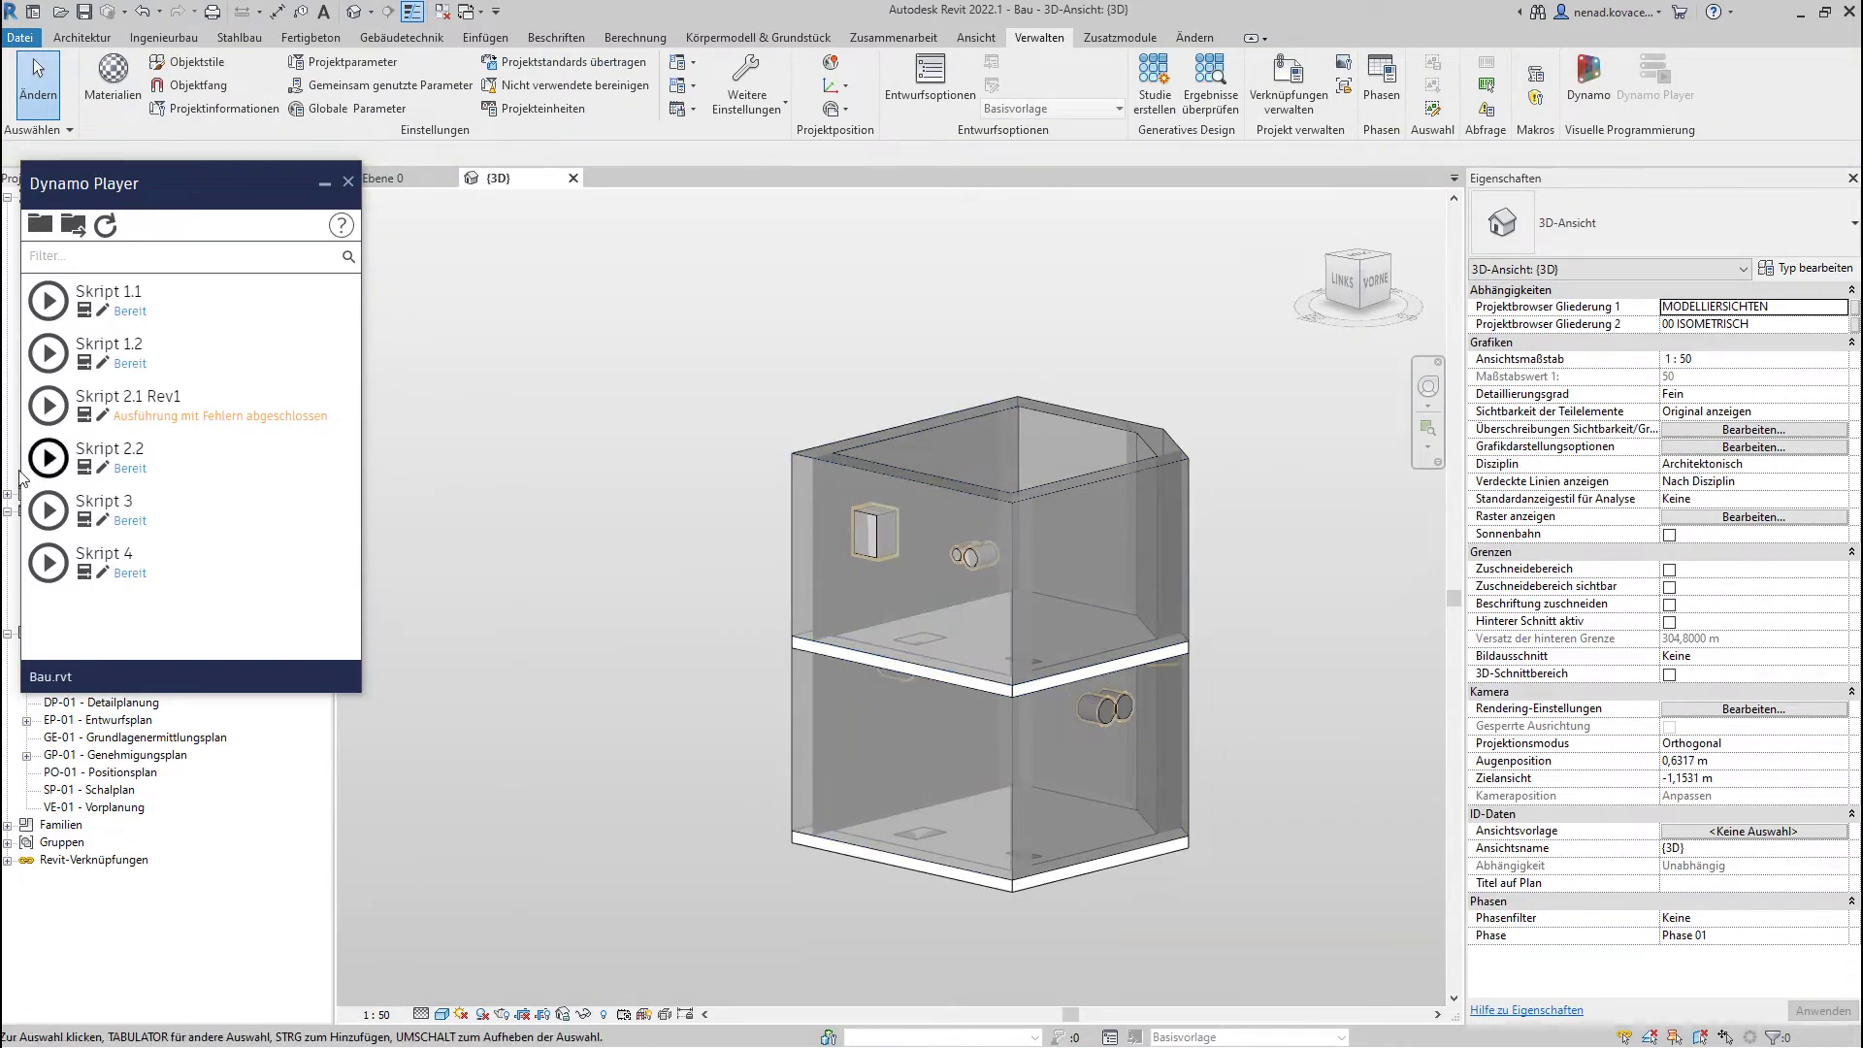
- Run Skript 2.1 Rev1 again, answer No to manual IFC positioning, and choose Generic Models, Geschossdecken, TGA.ifc and an opening offset of 0
left_click(47, 406)
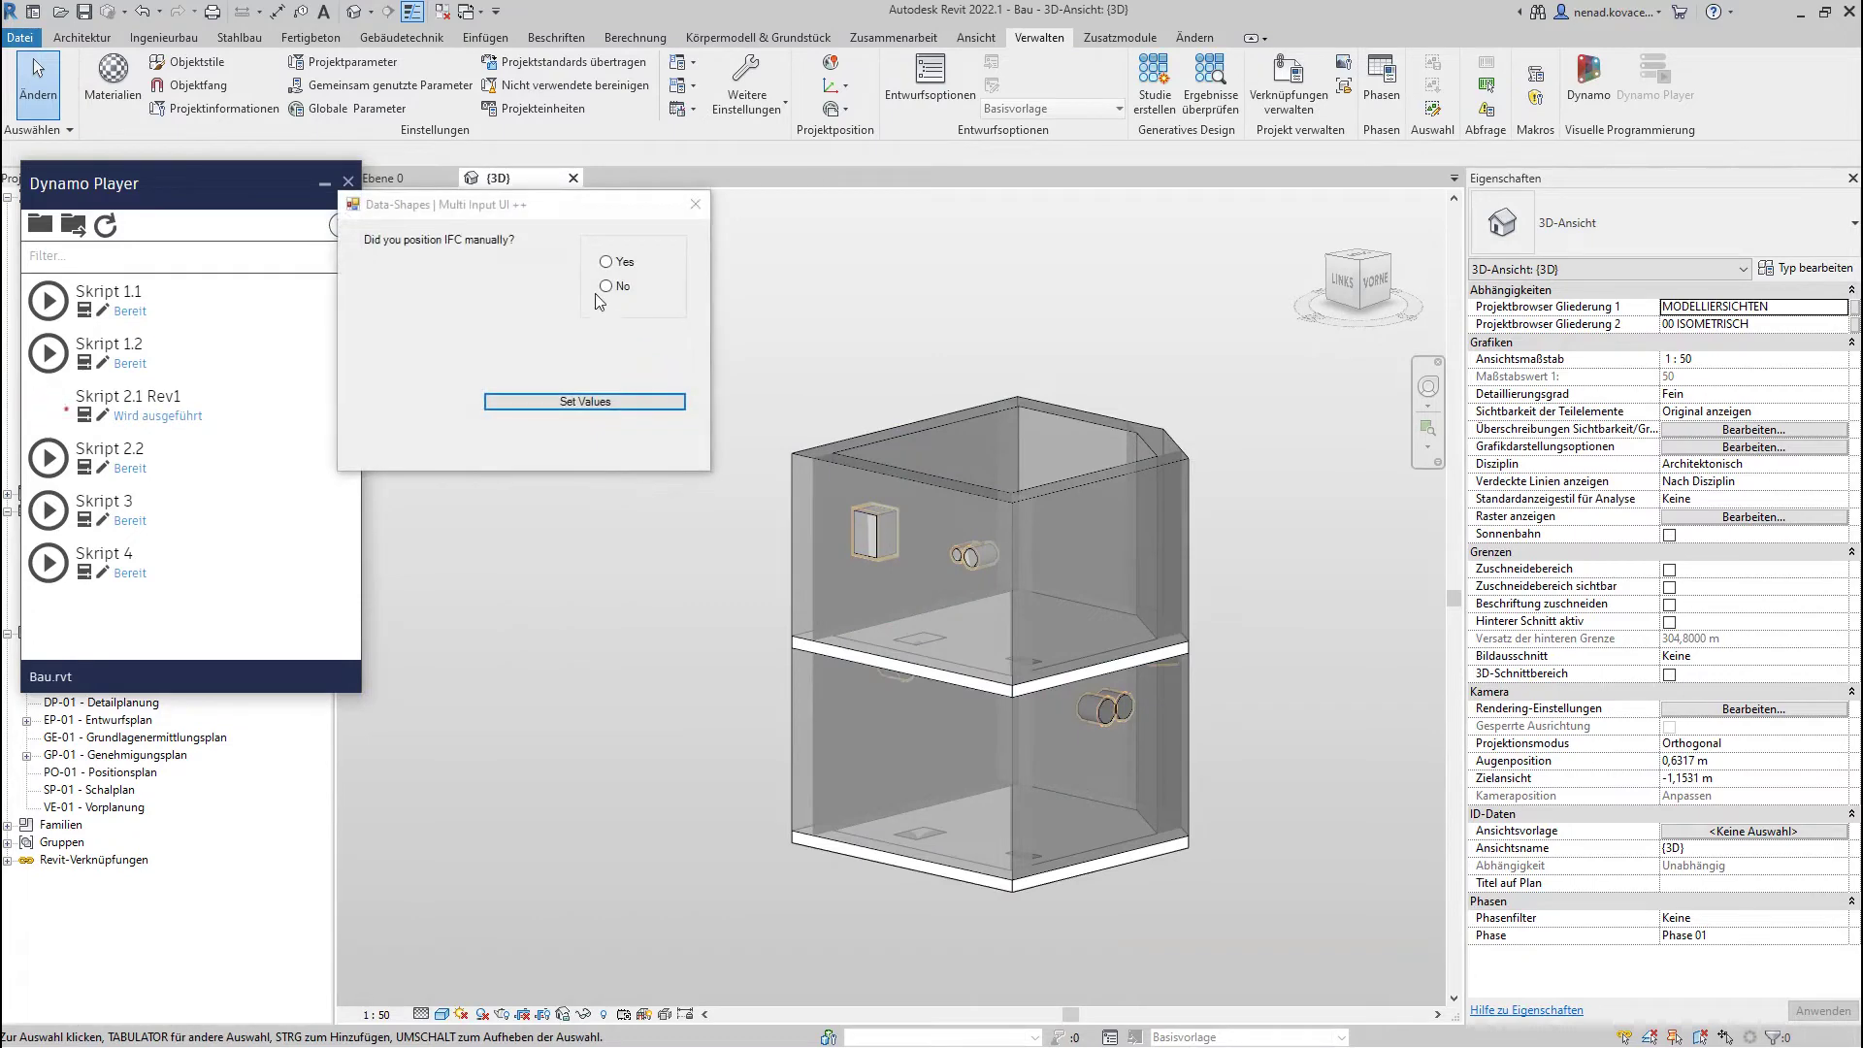
left_click(629, 405)
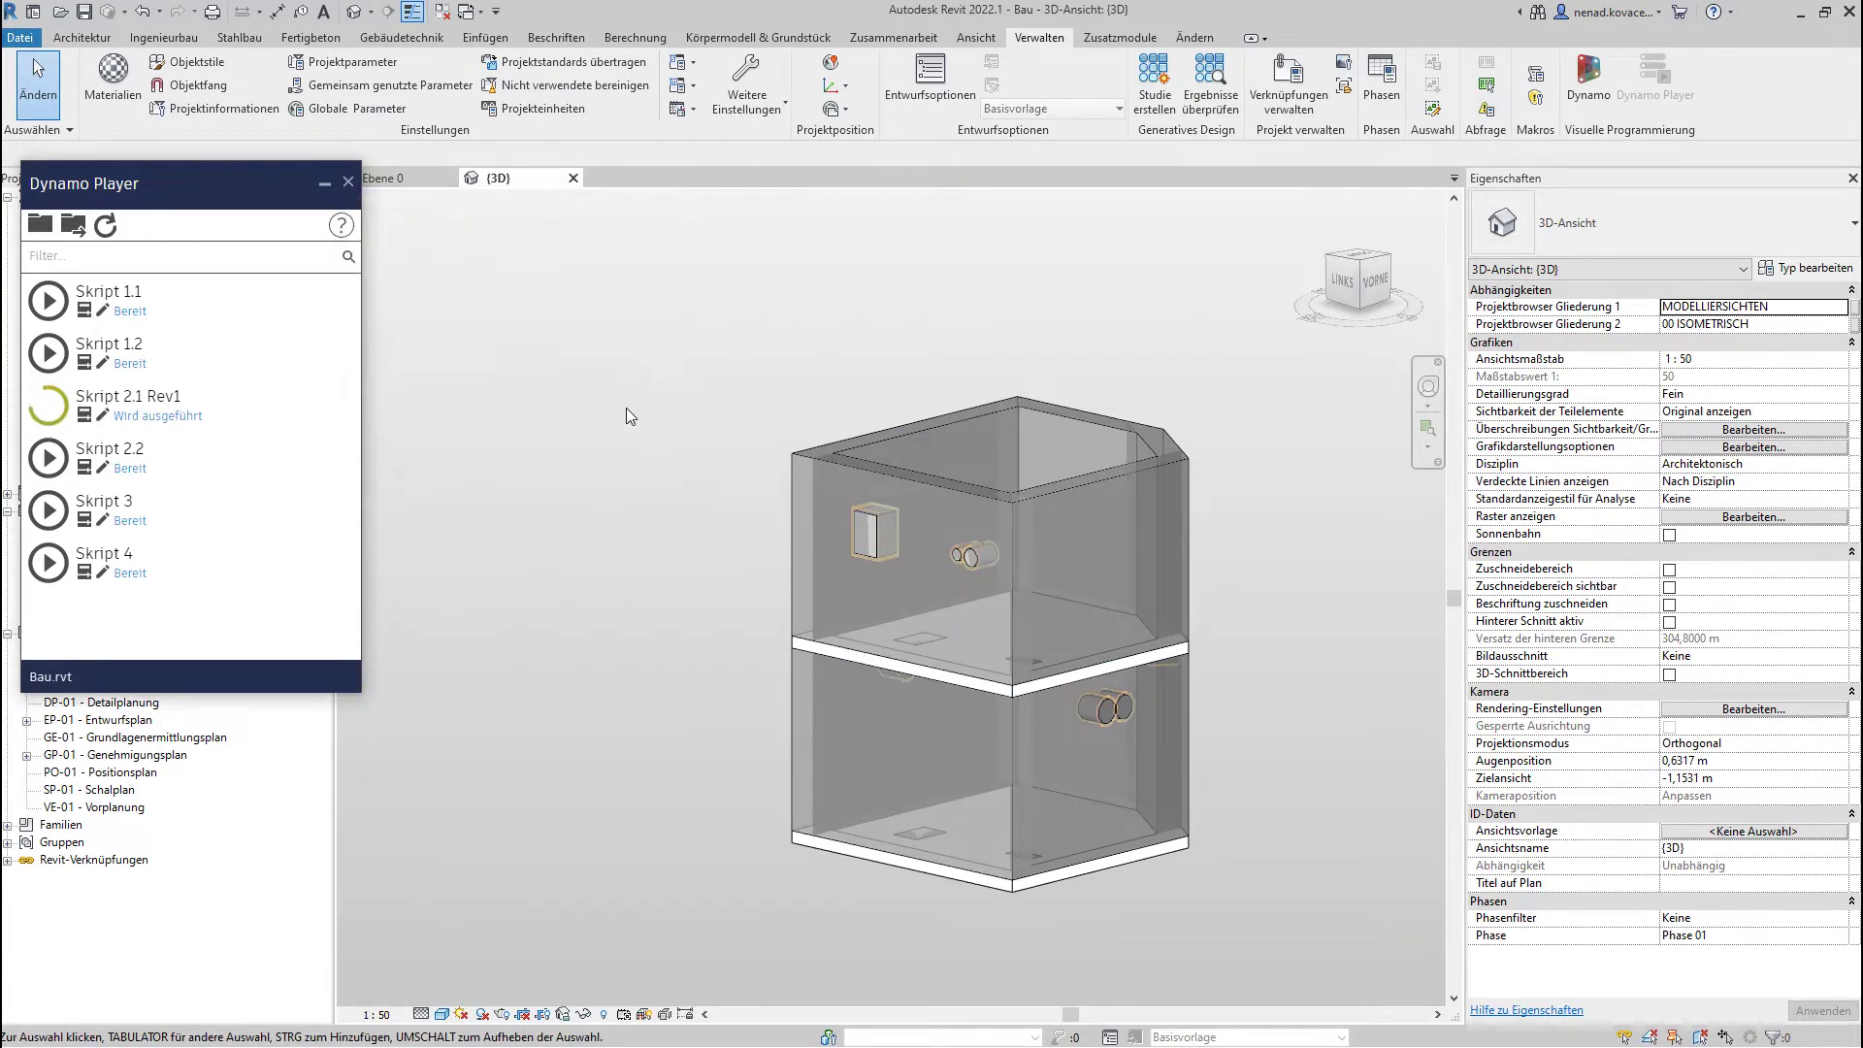
left_click(727, 242)
left_click(693, 296)
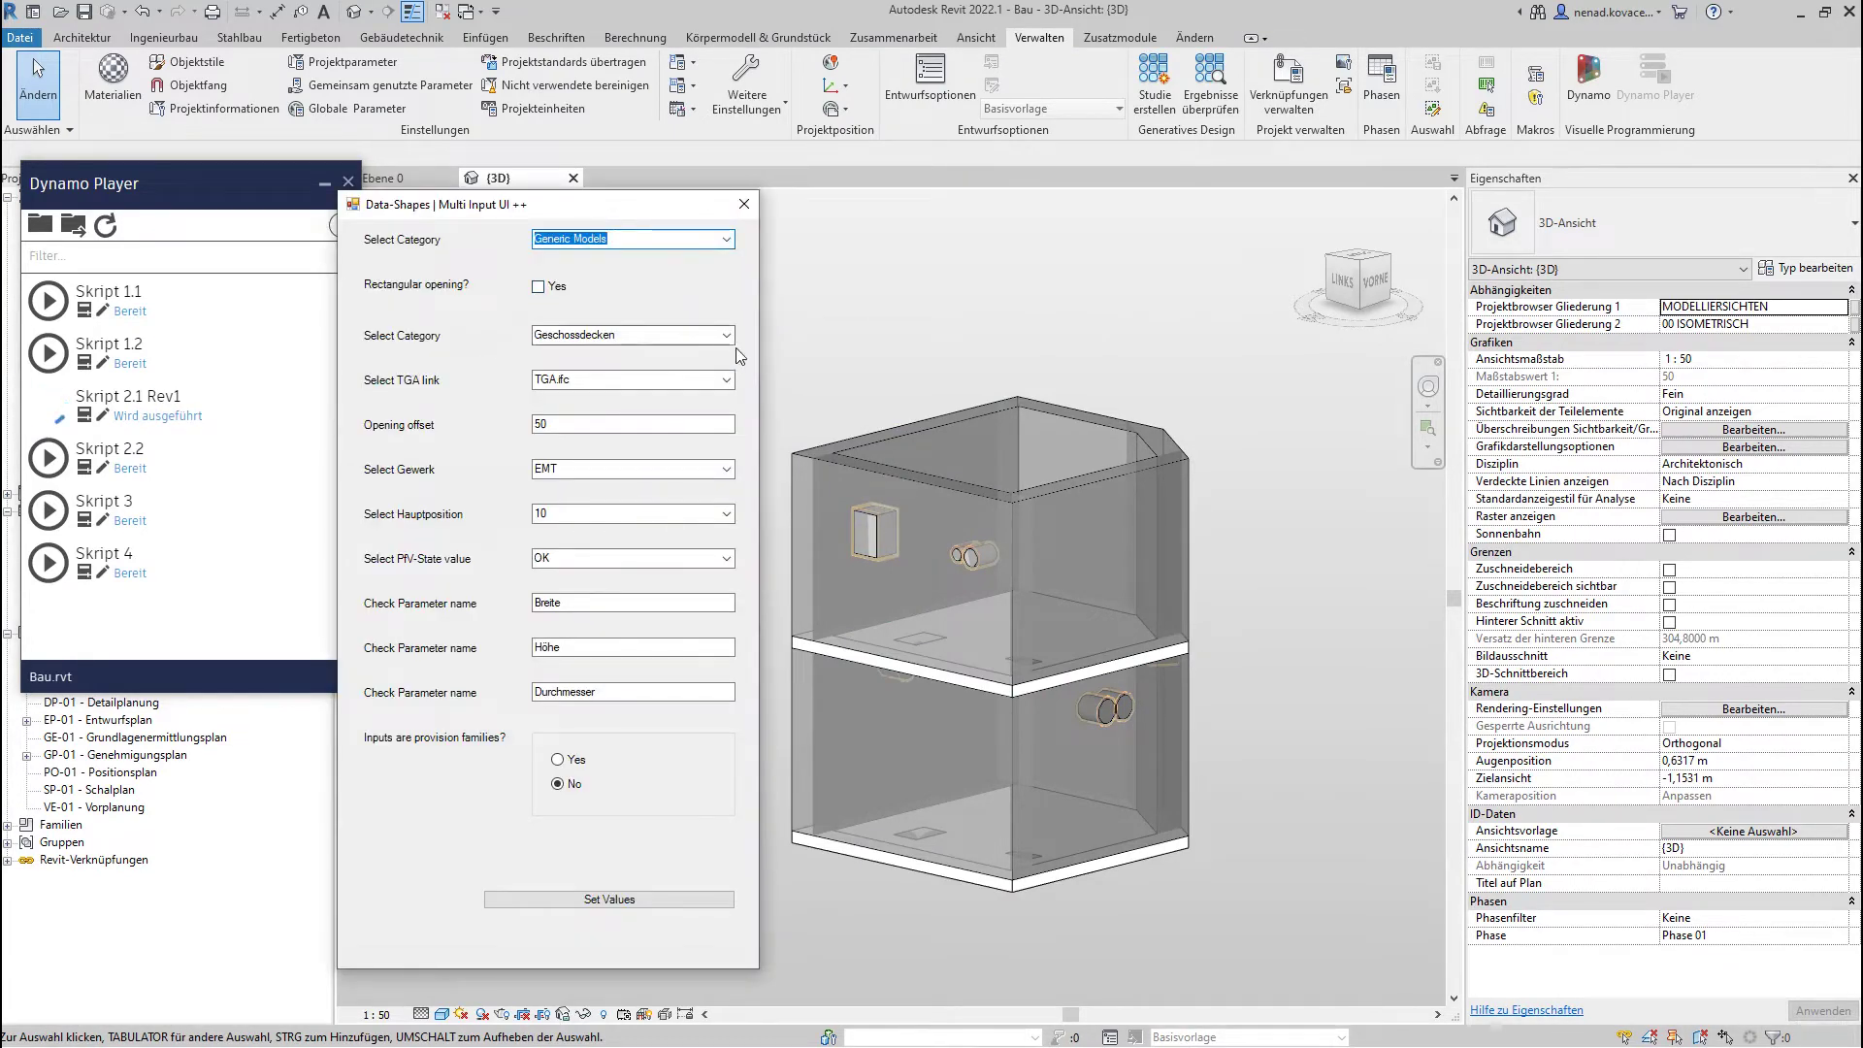
left_click(698, 380)
left_click(657, 423)
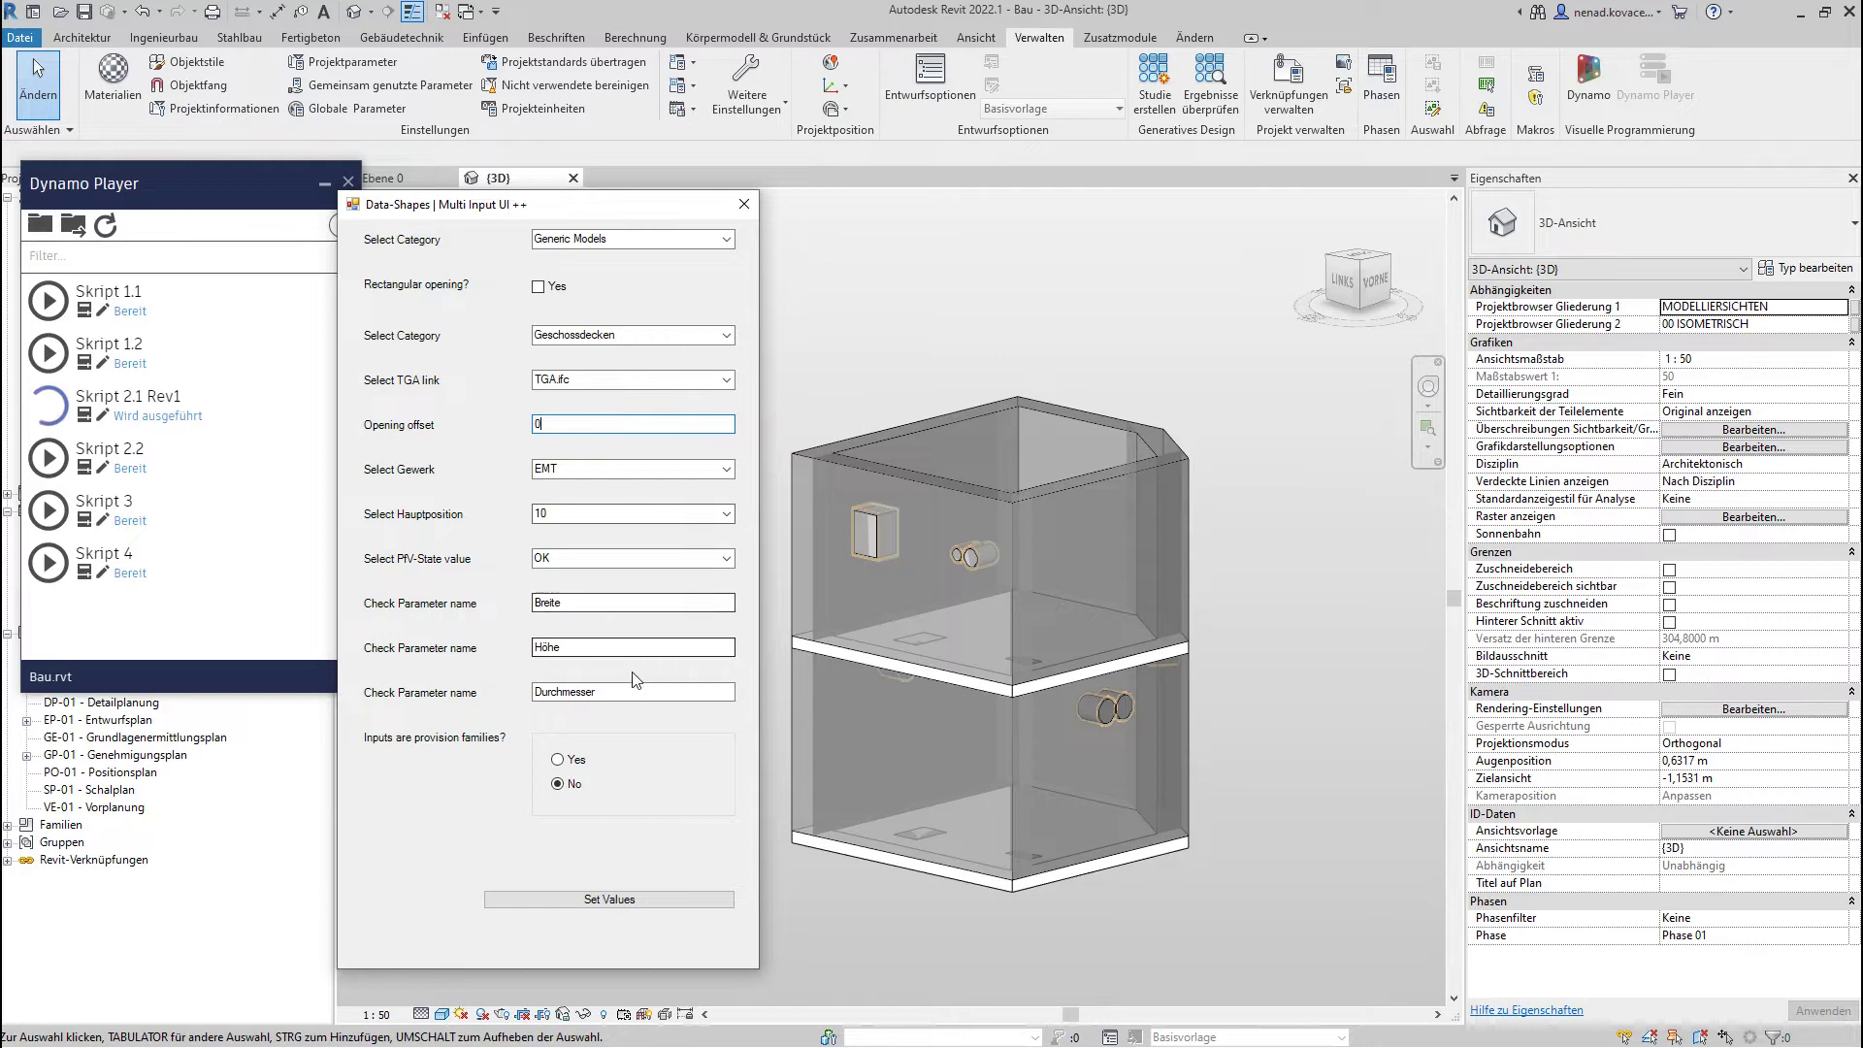
- Set the diameter parameter name to Diameter(Dimensions), mark the inputs as provision families, and submit the values
double_click(596, 690)
type("Diameter(Dimensions)")
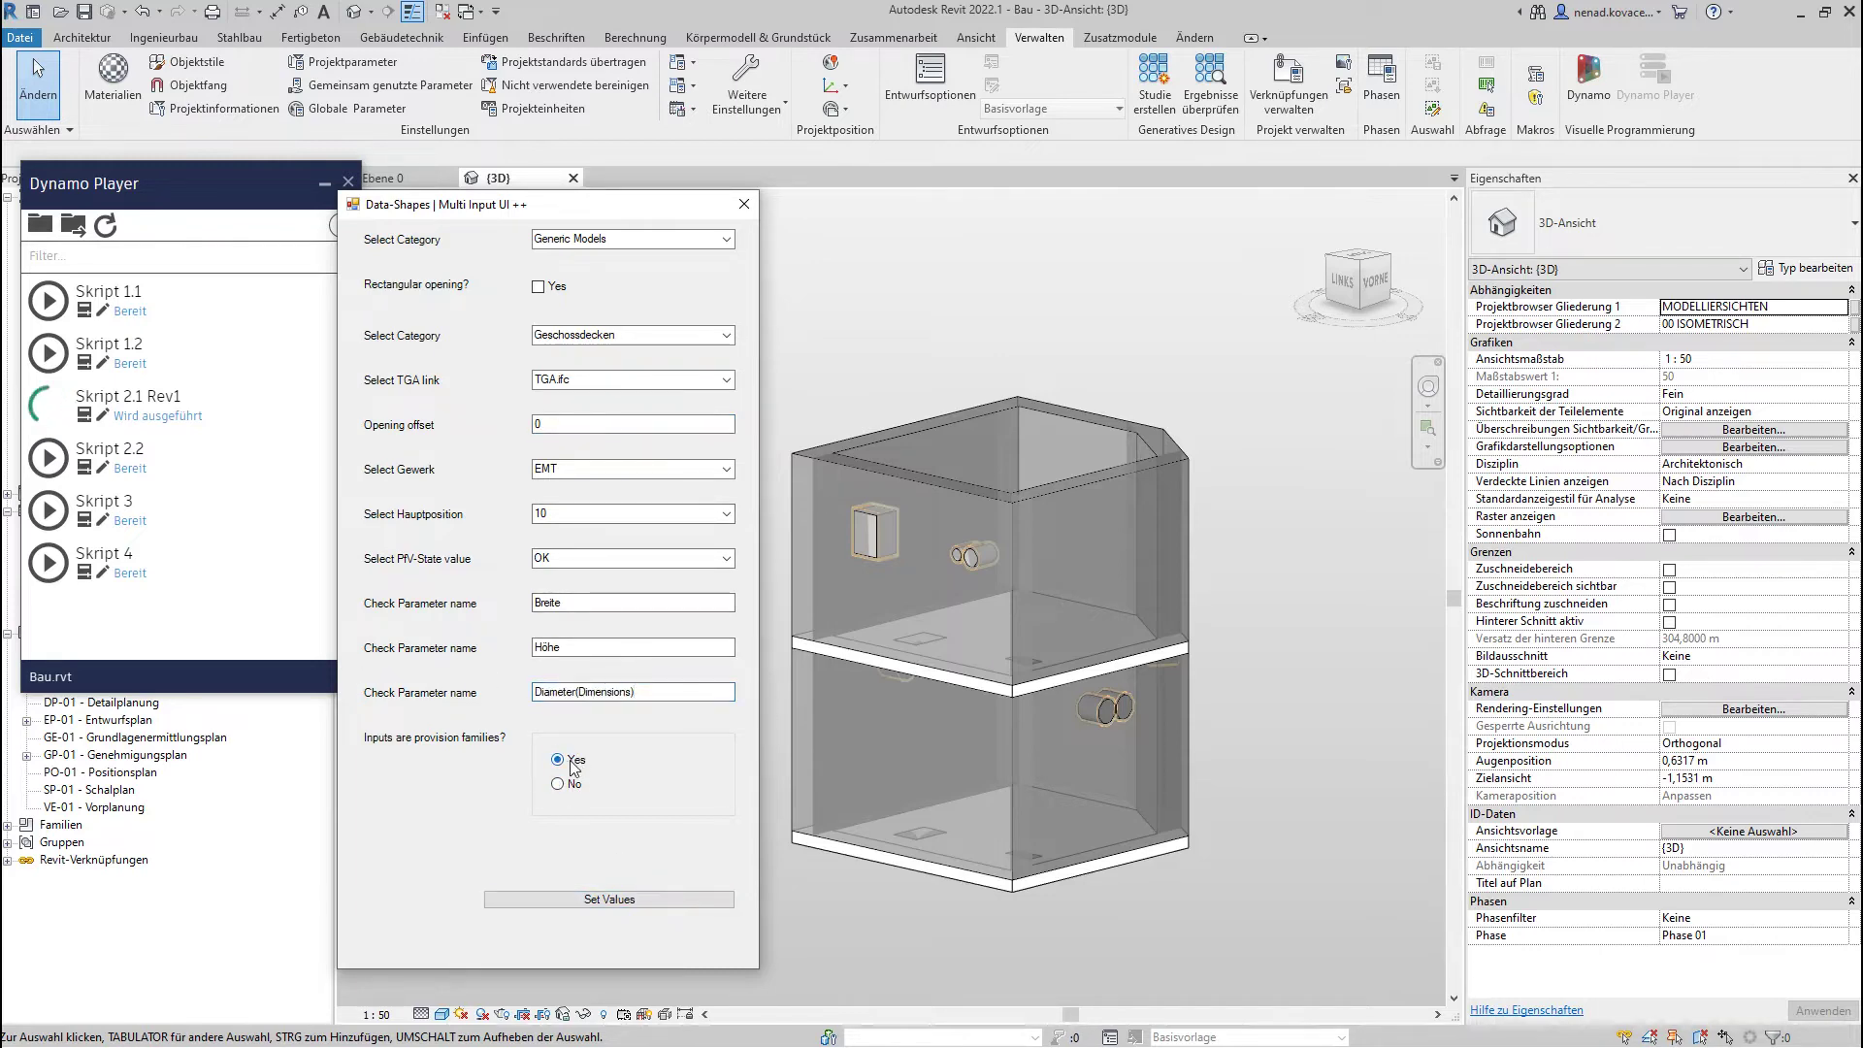
left_click(593, 899)
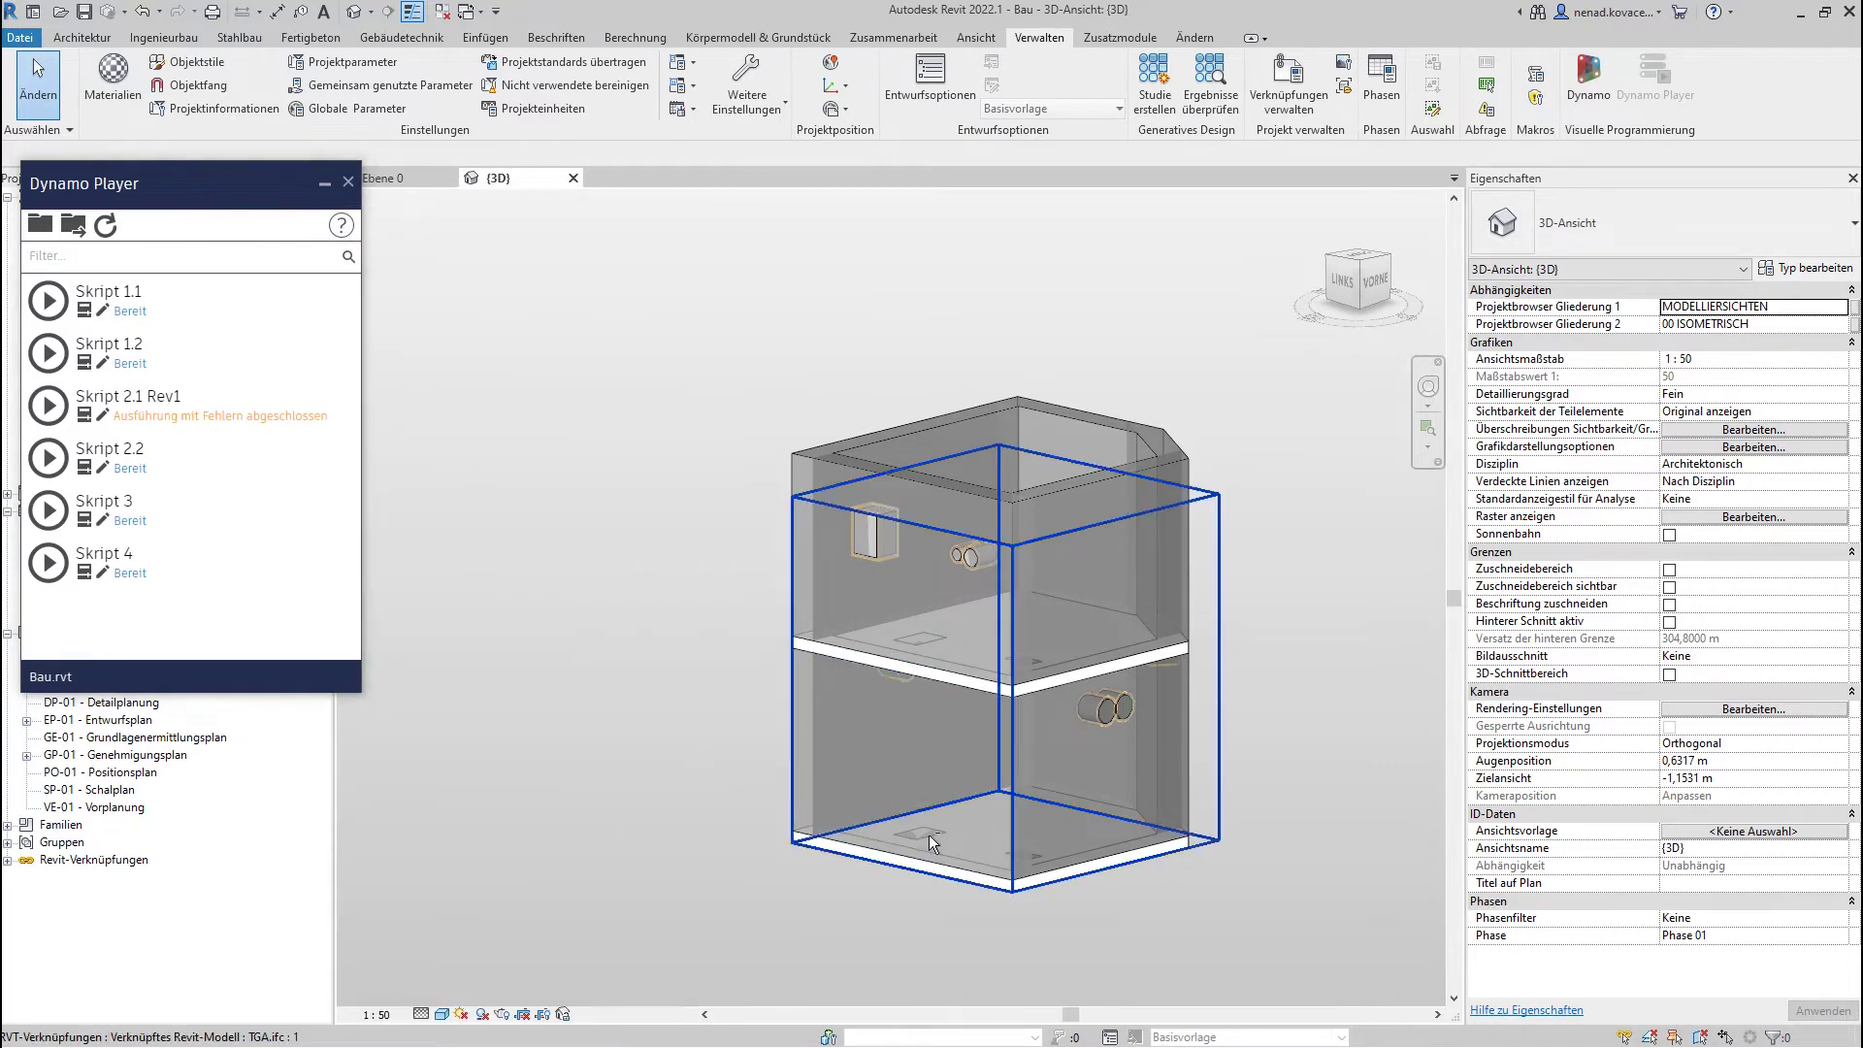
- Try hiding the Geschossdecken category in the 3D view to inspect the linked floor provisions, and undo the change
middle_click_drag(896, 895, 953, 871, "shift")
key("v")
key("v")
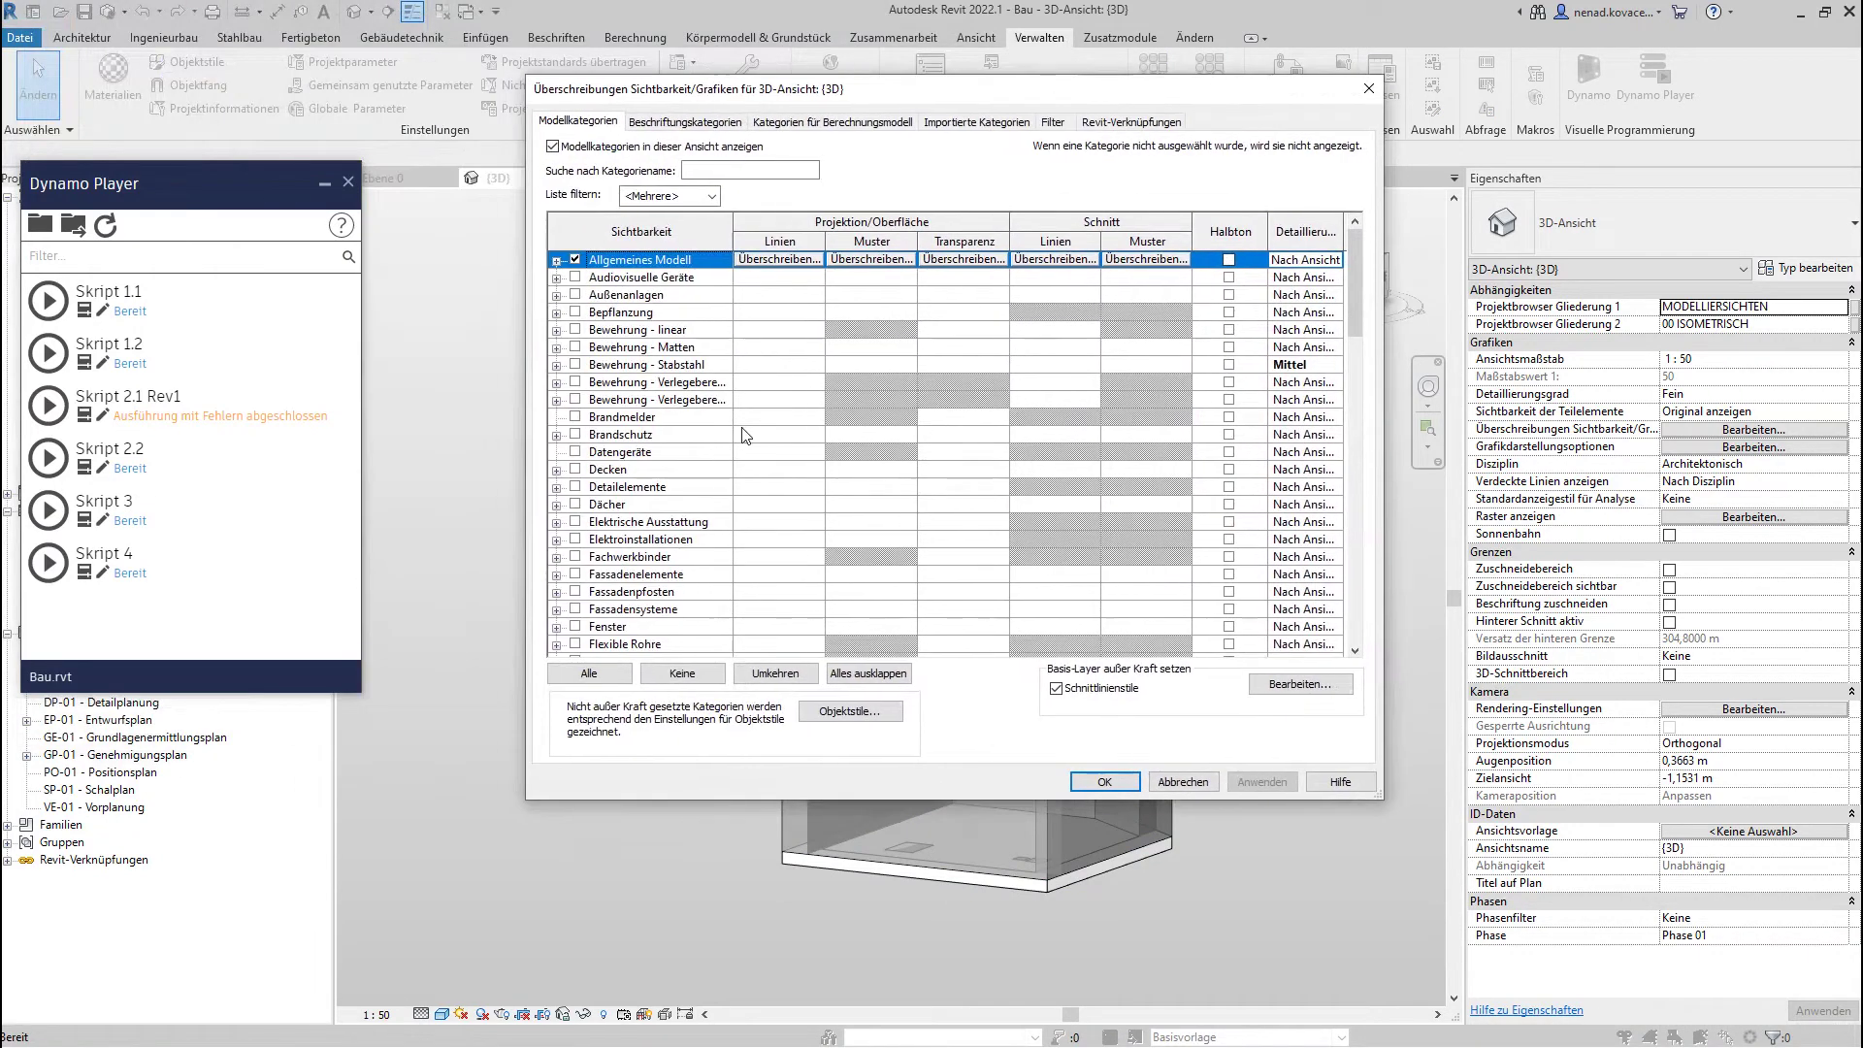
left_click(632, 388)
key("g")
scroll(636, 558, "down", 4)
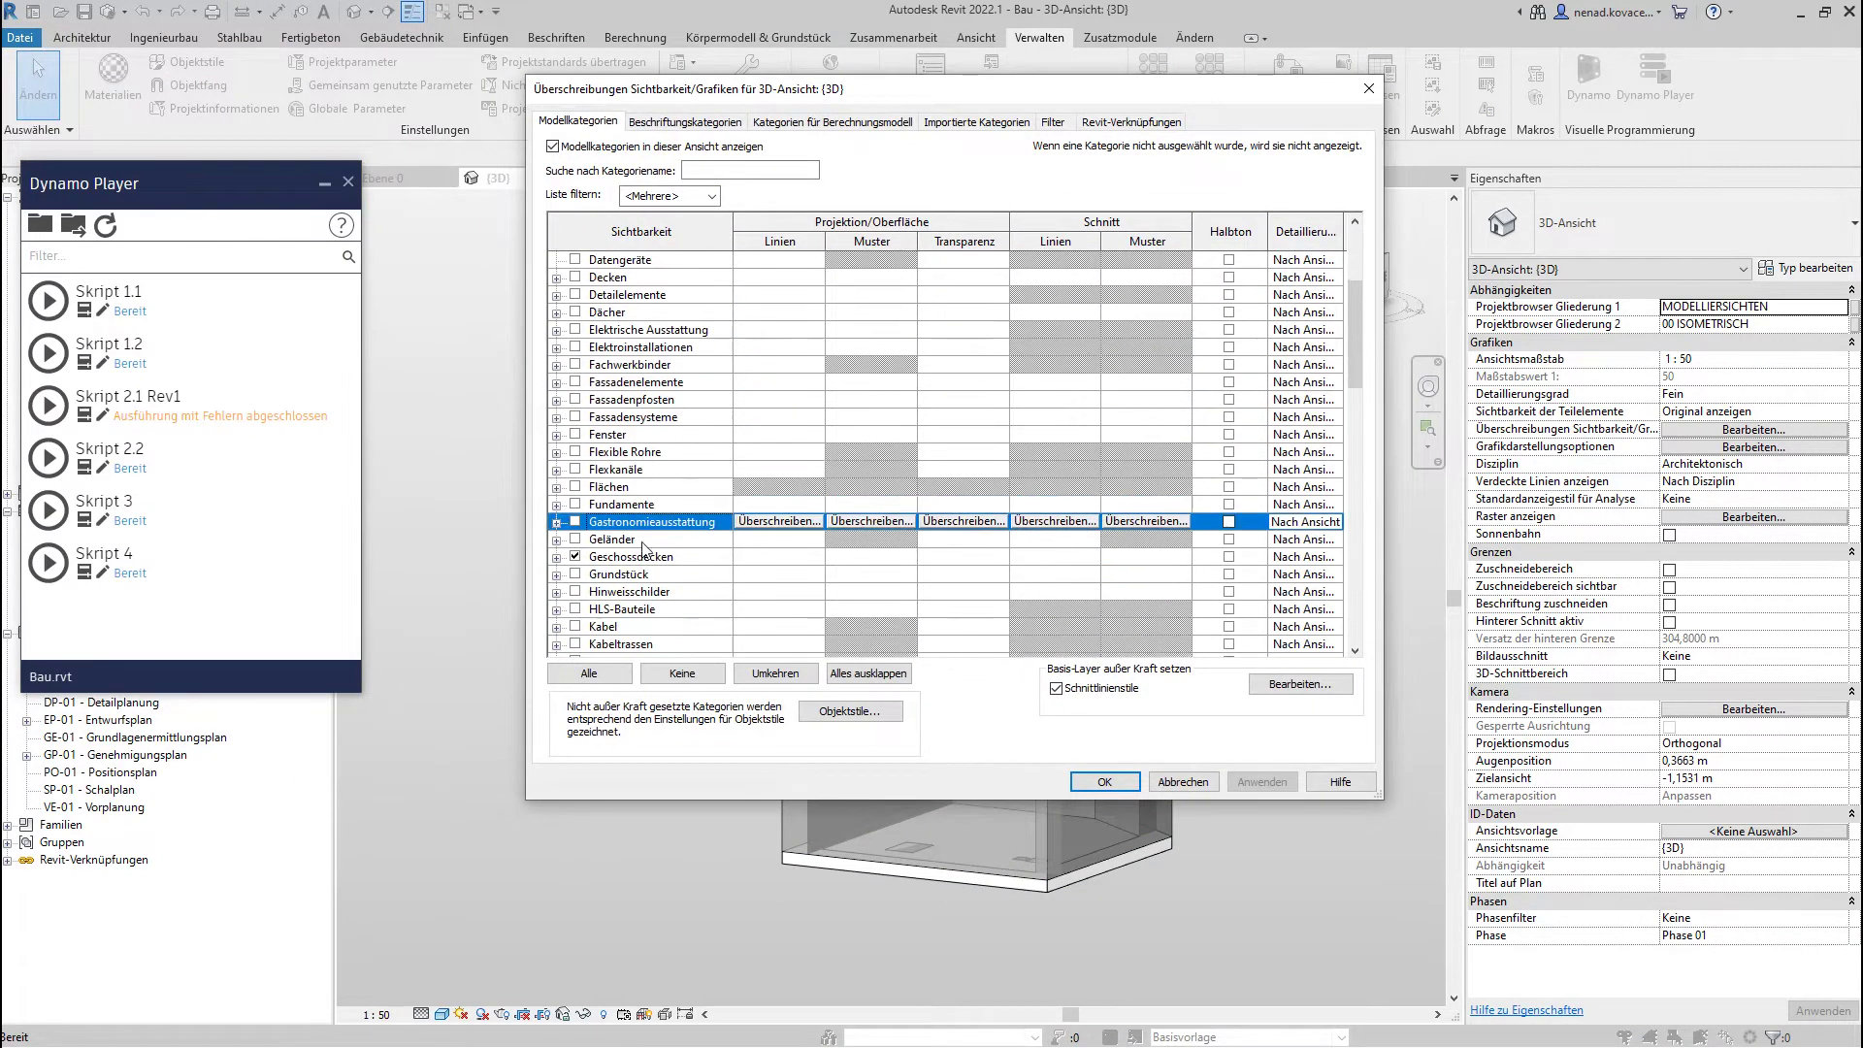
left_click(1097, 782)
middle_click_drag(994, 782, 807, 707, "shift")
scroll(1005, 792, "up", 2)
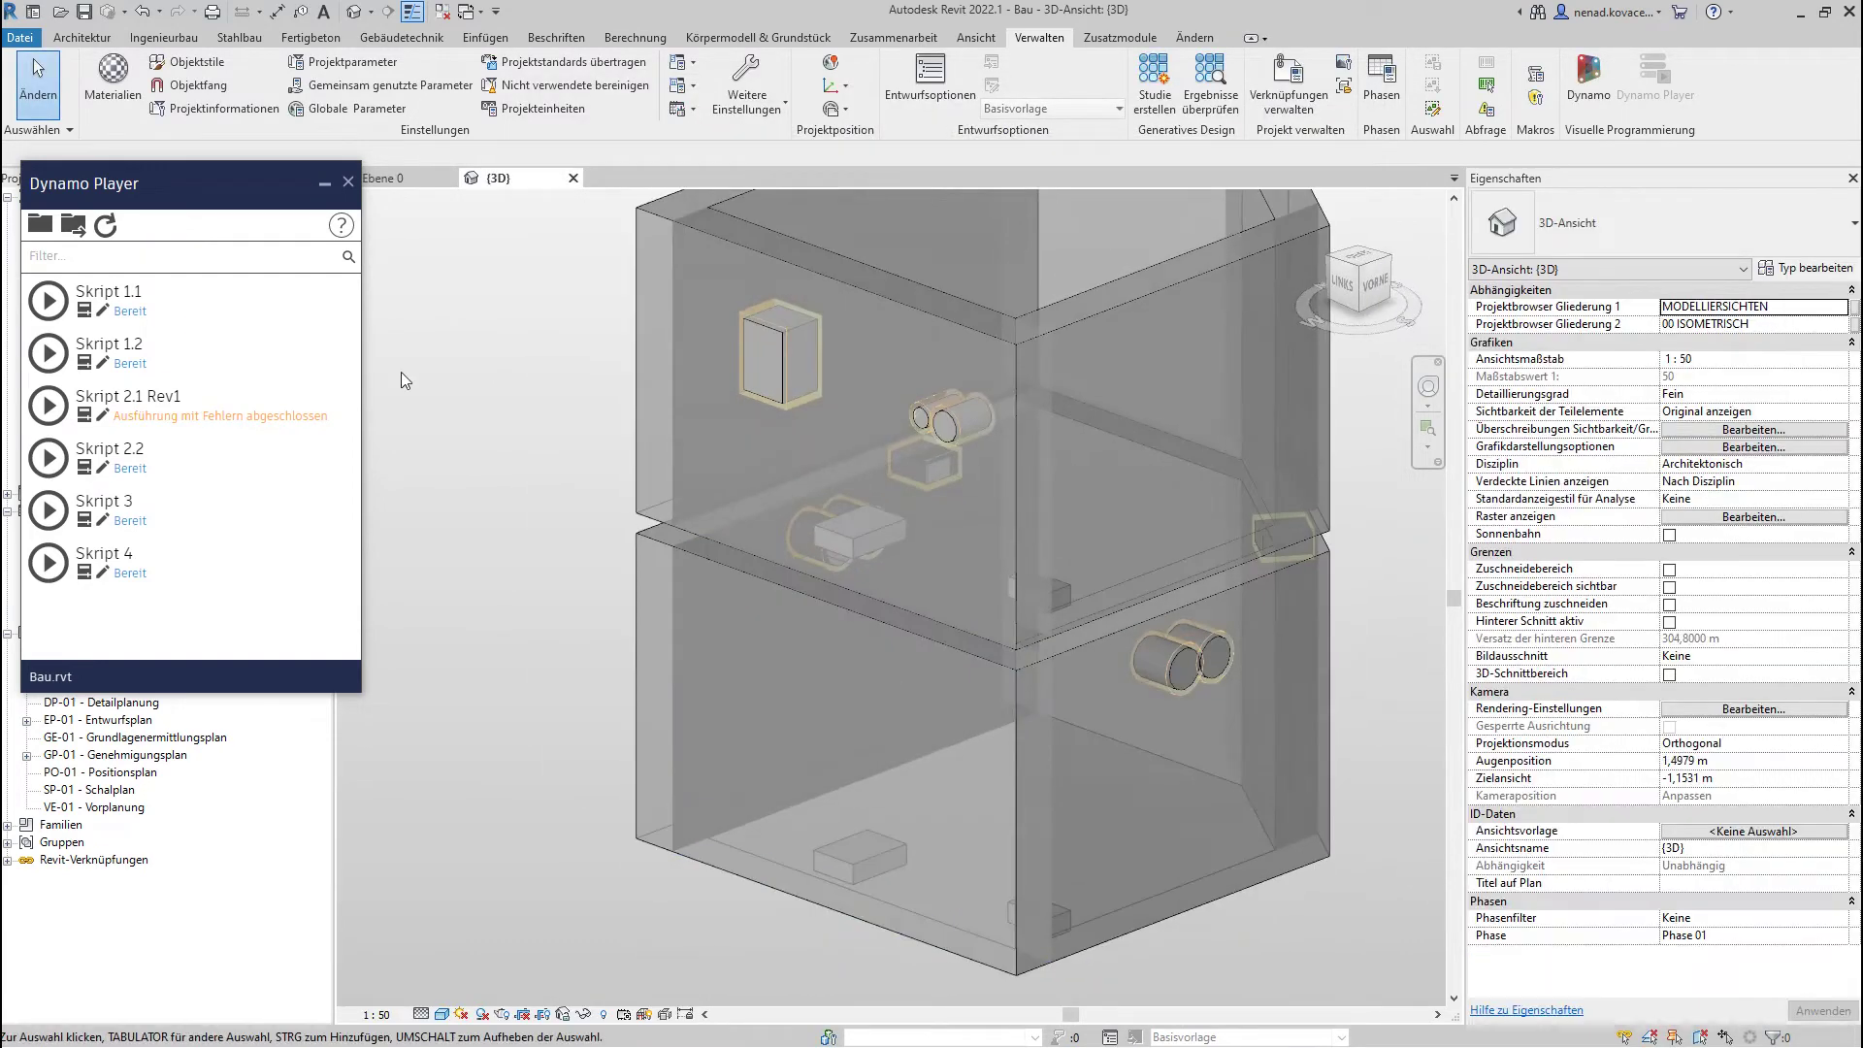
left_click(142, 14)
- Run Skript 2.1 Rev1 again without manual IFC positioning, and set the linked category to Generic Models and the opening offset to 0
left_click(57, 415)
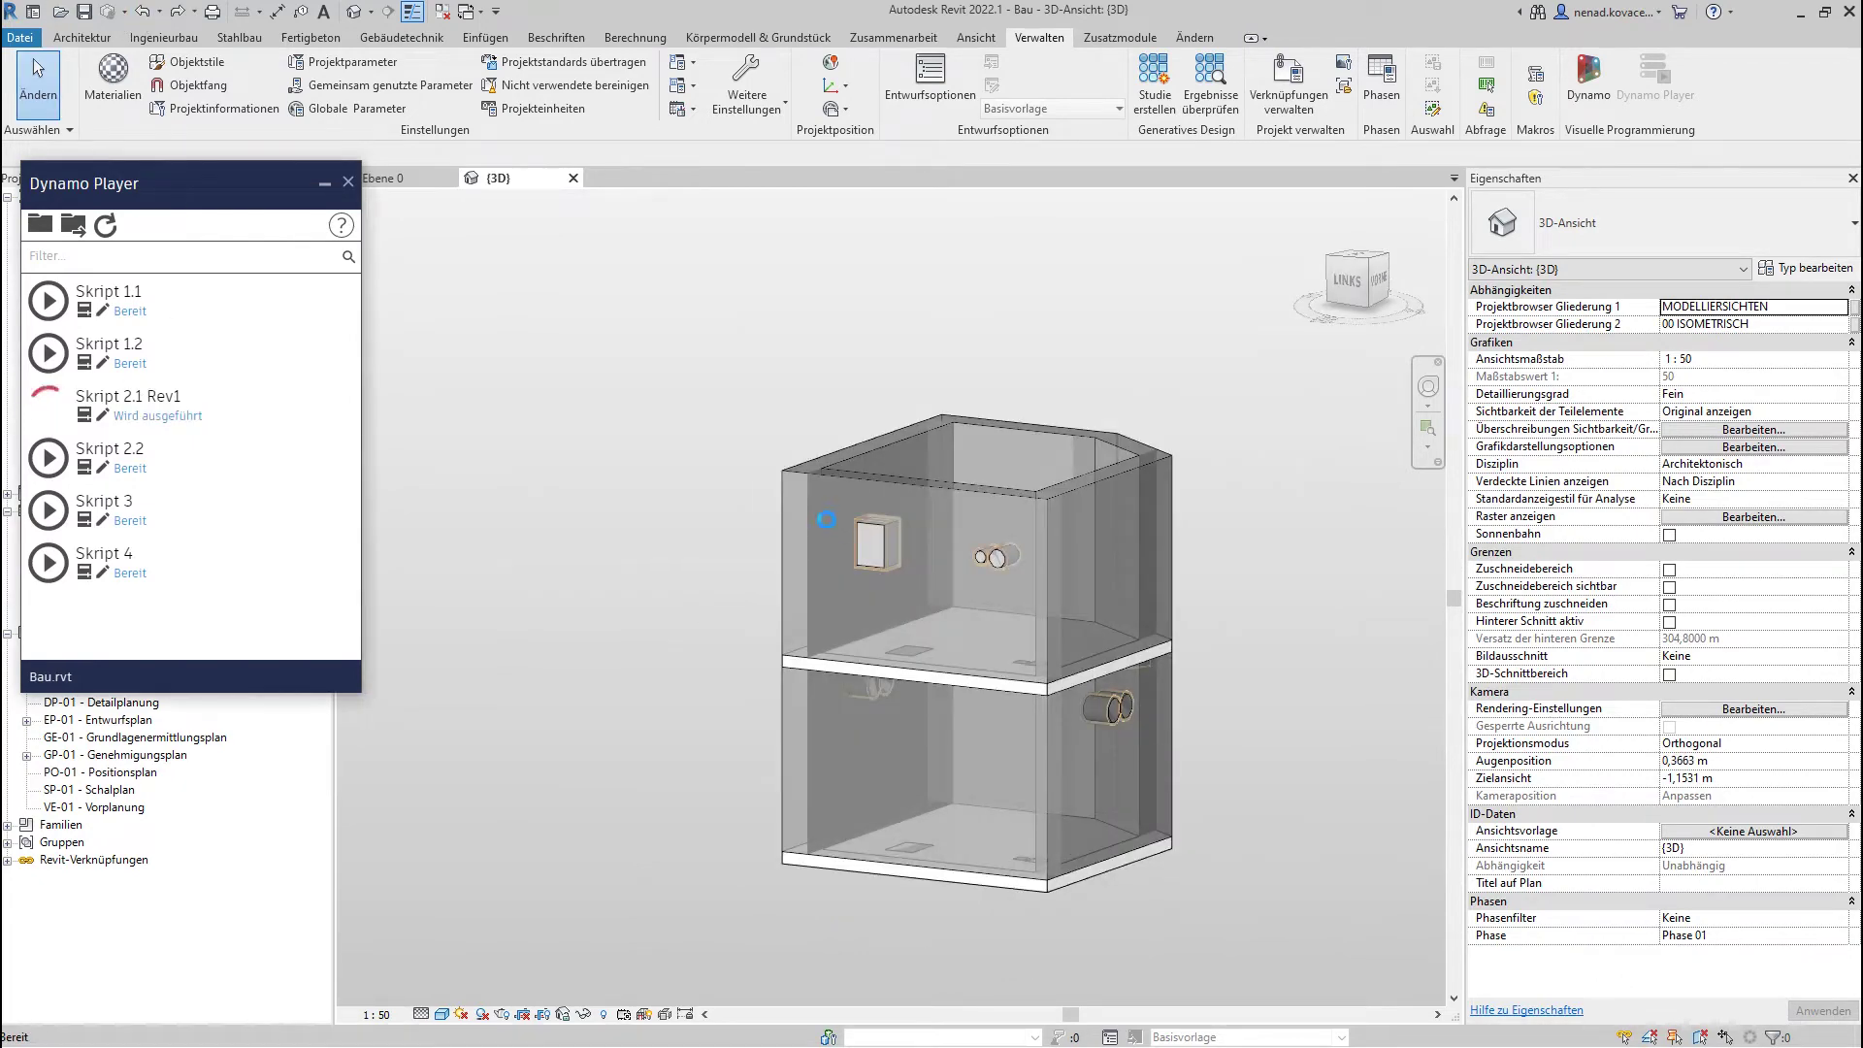
left_click(606, 286)
left_click(587, 401)
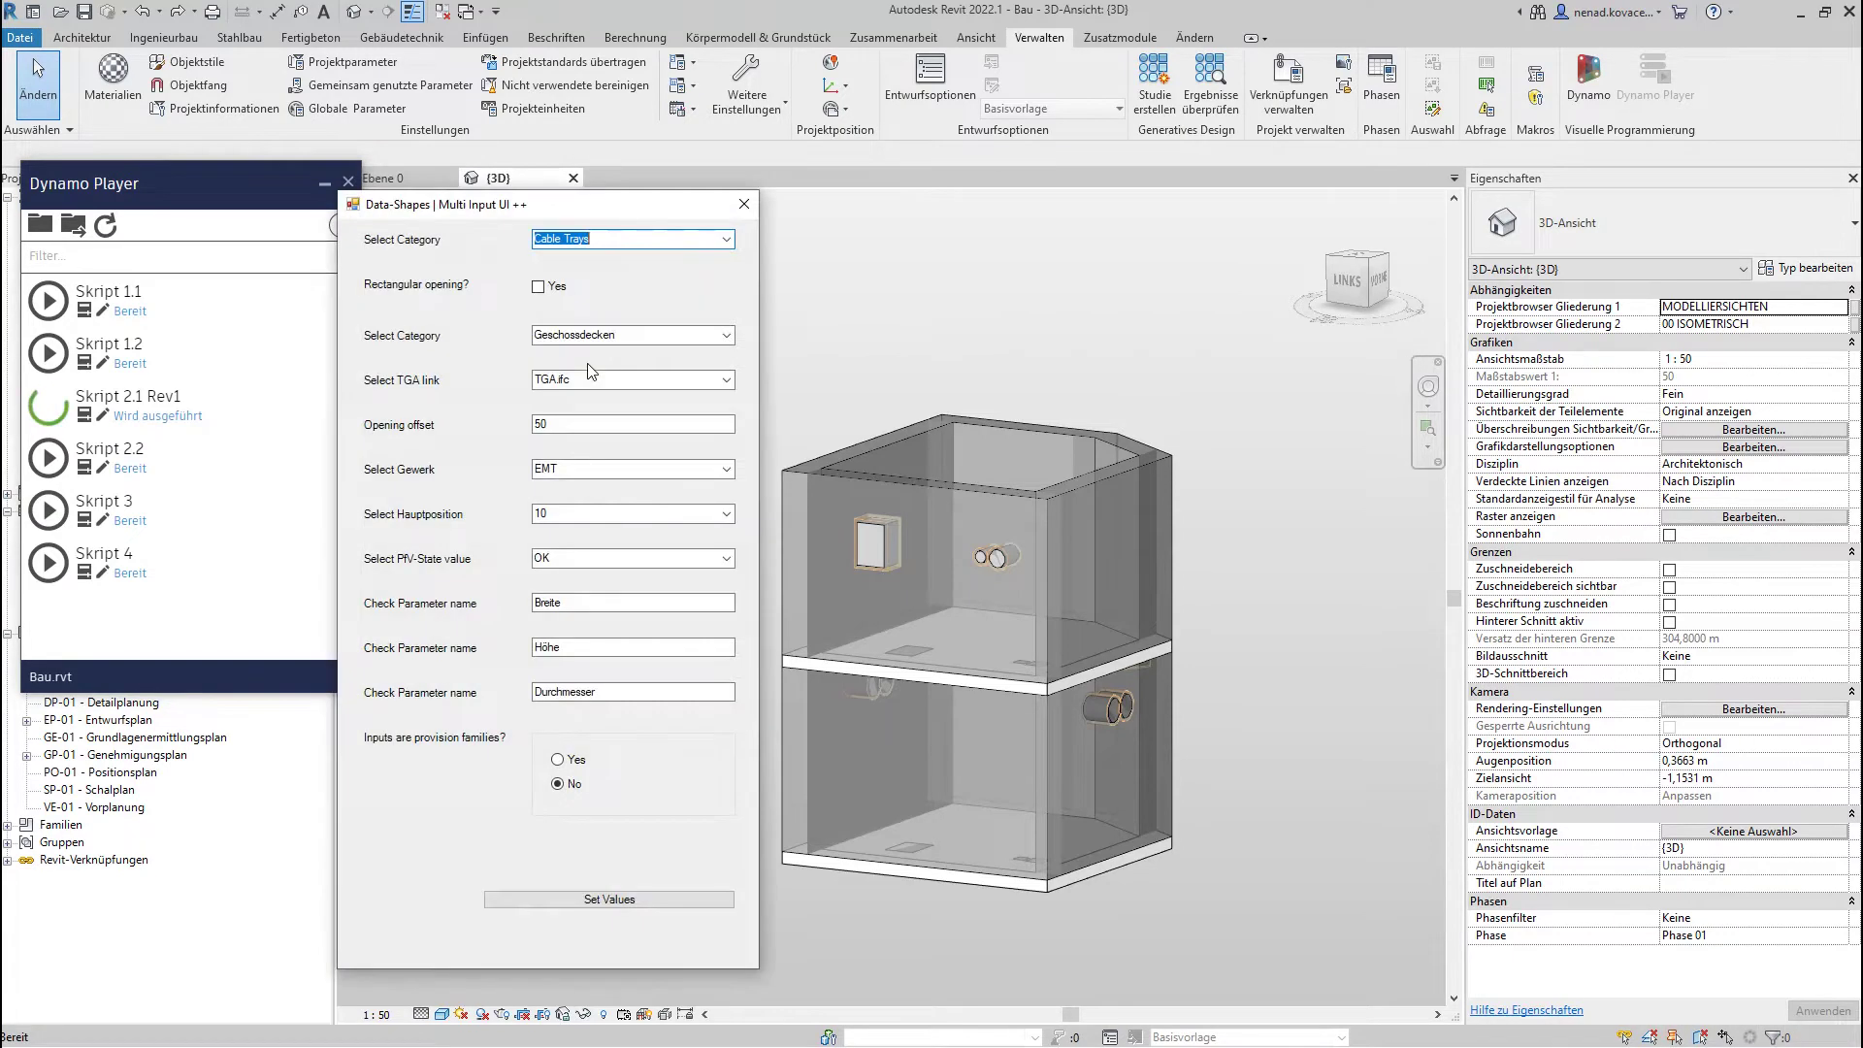
left_click(700, 241)
left_click(669, 294)
key("Tab")
key("Tab")
key("Tab")
key("Tab")
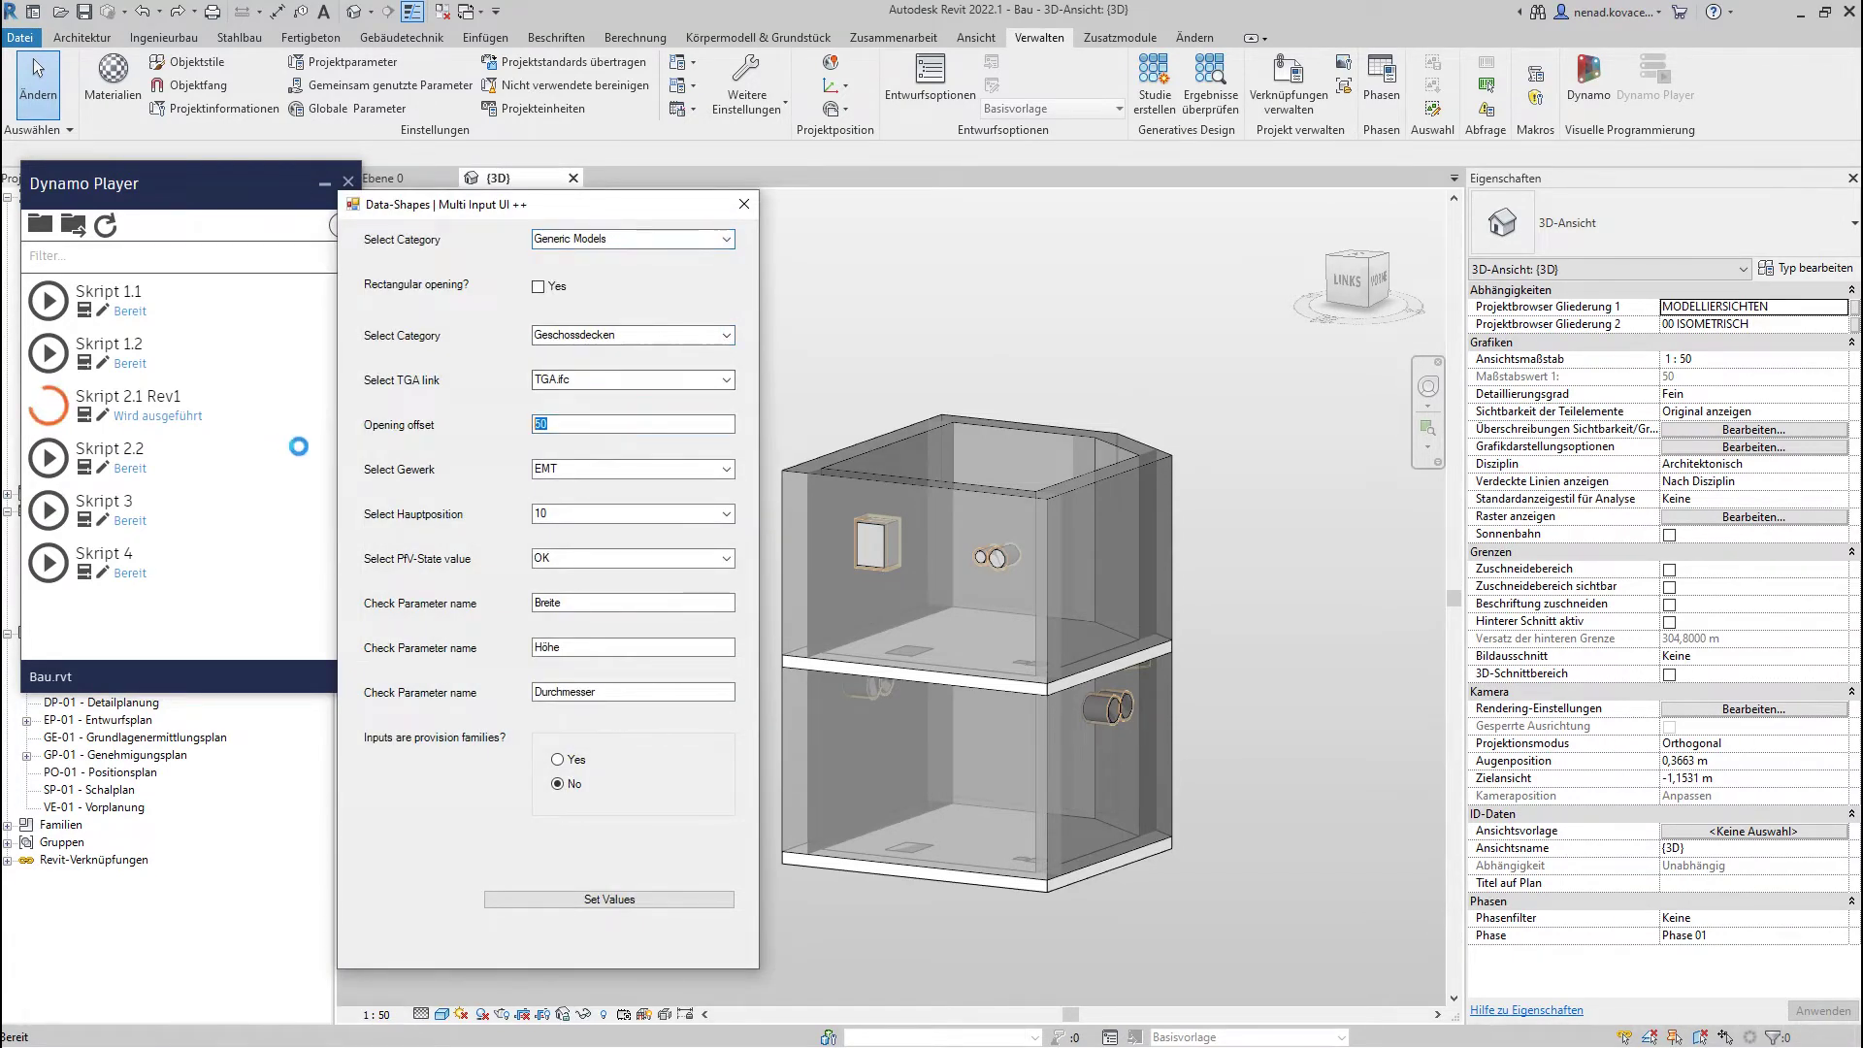
- Copy Width(Dimensions) from the parameters file in Notepad and use it to replace the Breite parameter name in the script inputs
key("alt+Tab")
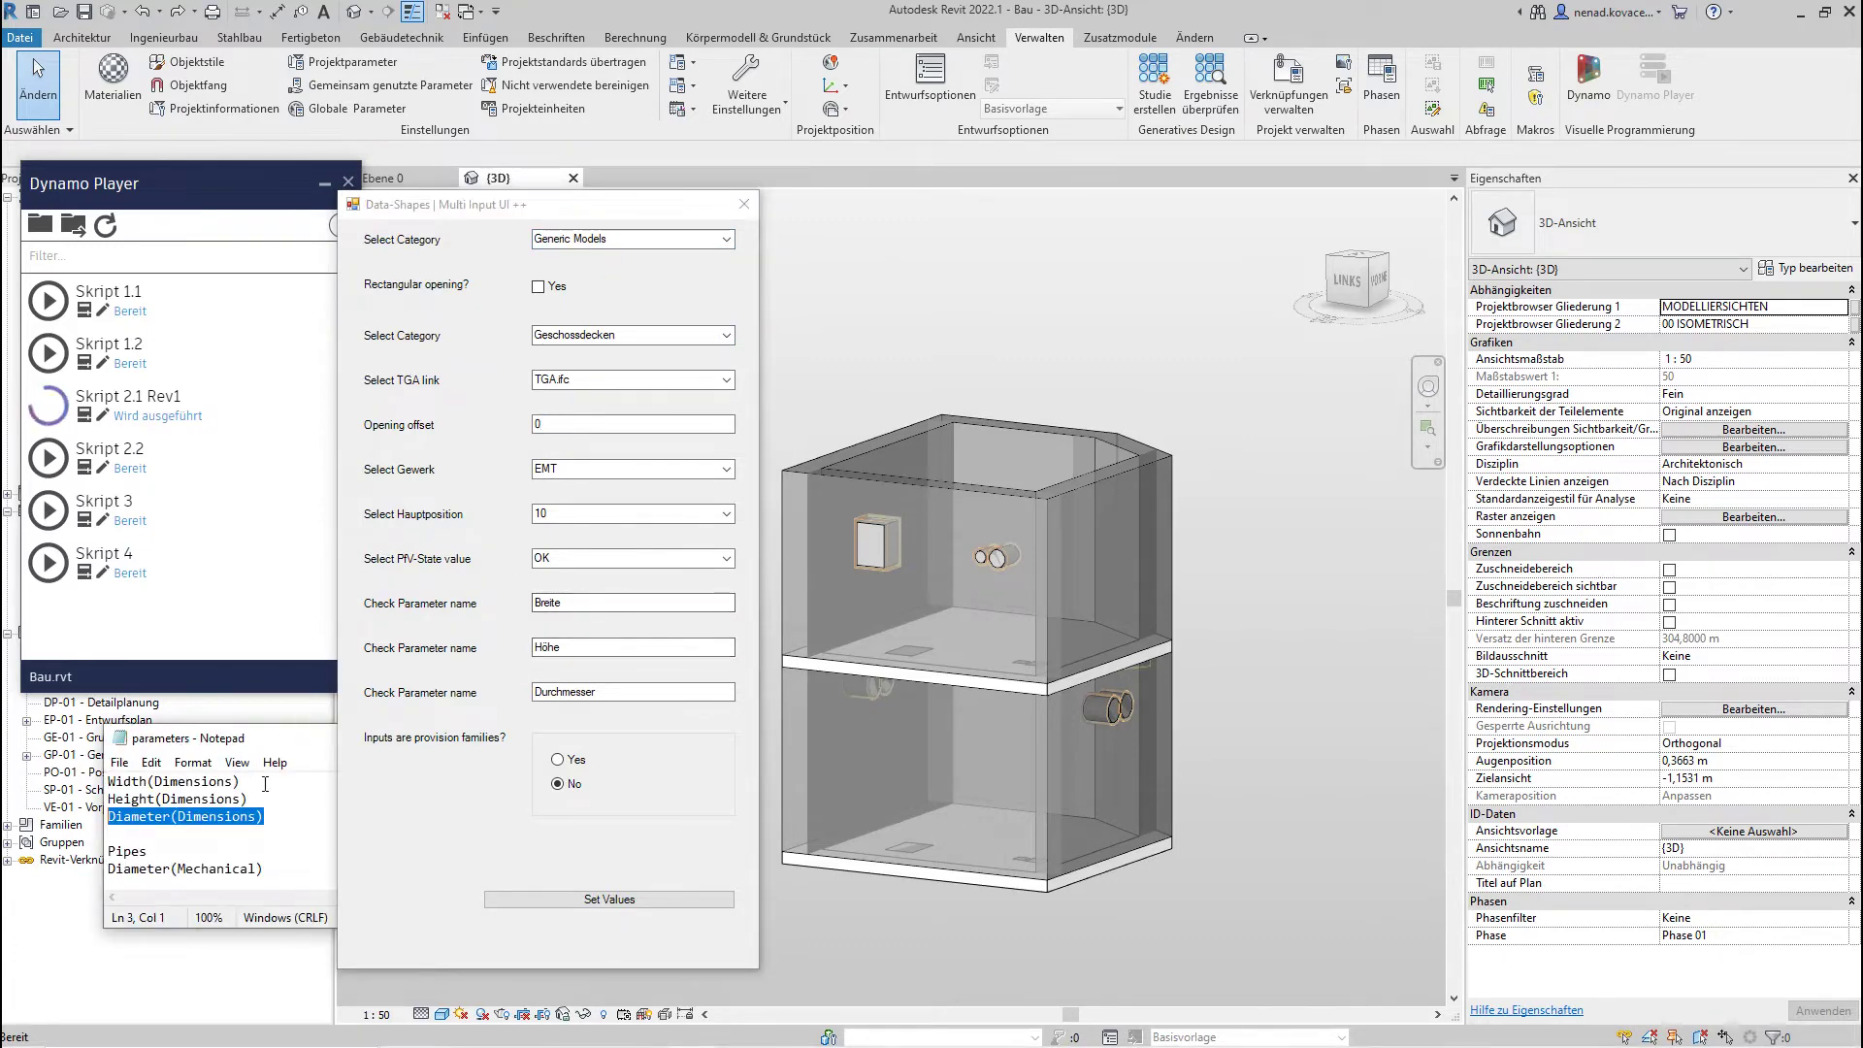
left_click_drag(262, 781, 16, 762)
key("ctrl+c")
key("alt+Tab")
key("Tab")
key("Tab")
key("Tab")
key("Tab")
key("ctrl+v")
- Replace the Höhe parameter name with Height(Dimensions) from the parameters file, mark the inputs as provision families, and submit the values
left_click_drag(248, 799, 71, 800)
key("ctrl+c")
double_click(605, 648)
key("ctrl+v")
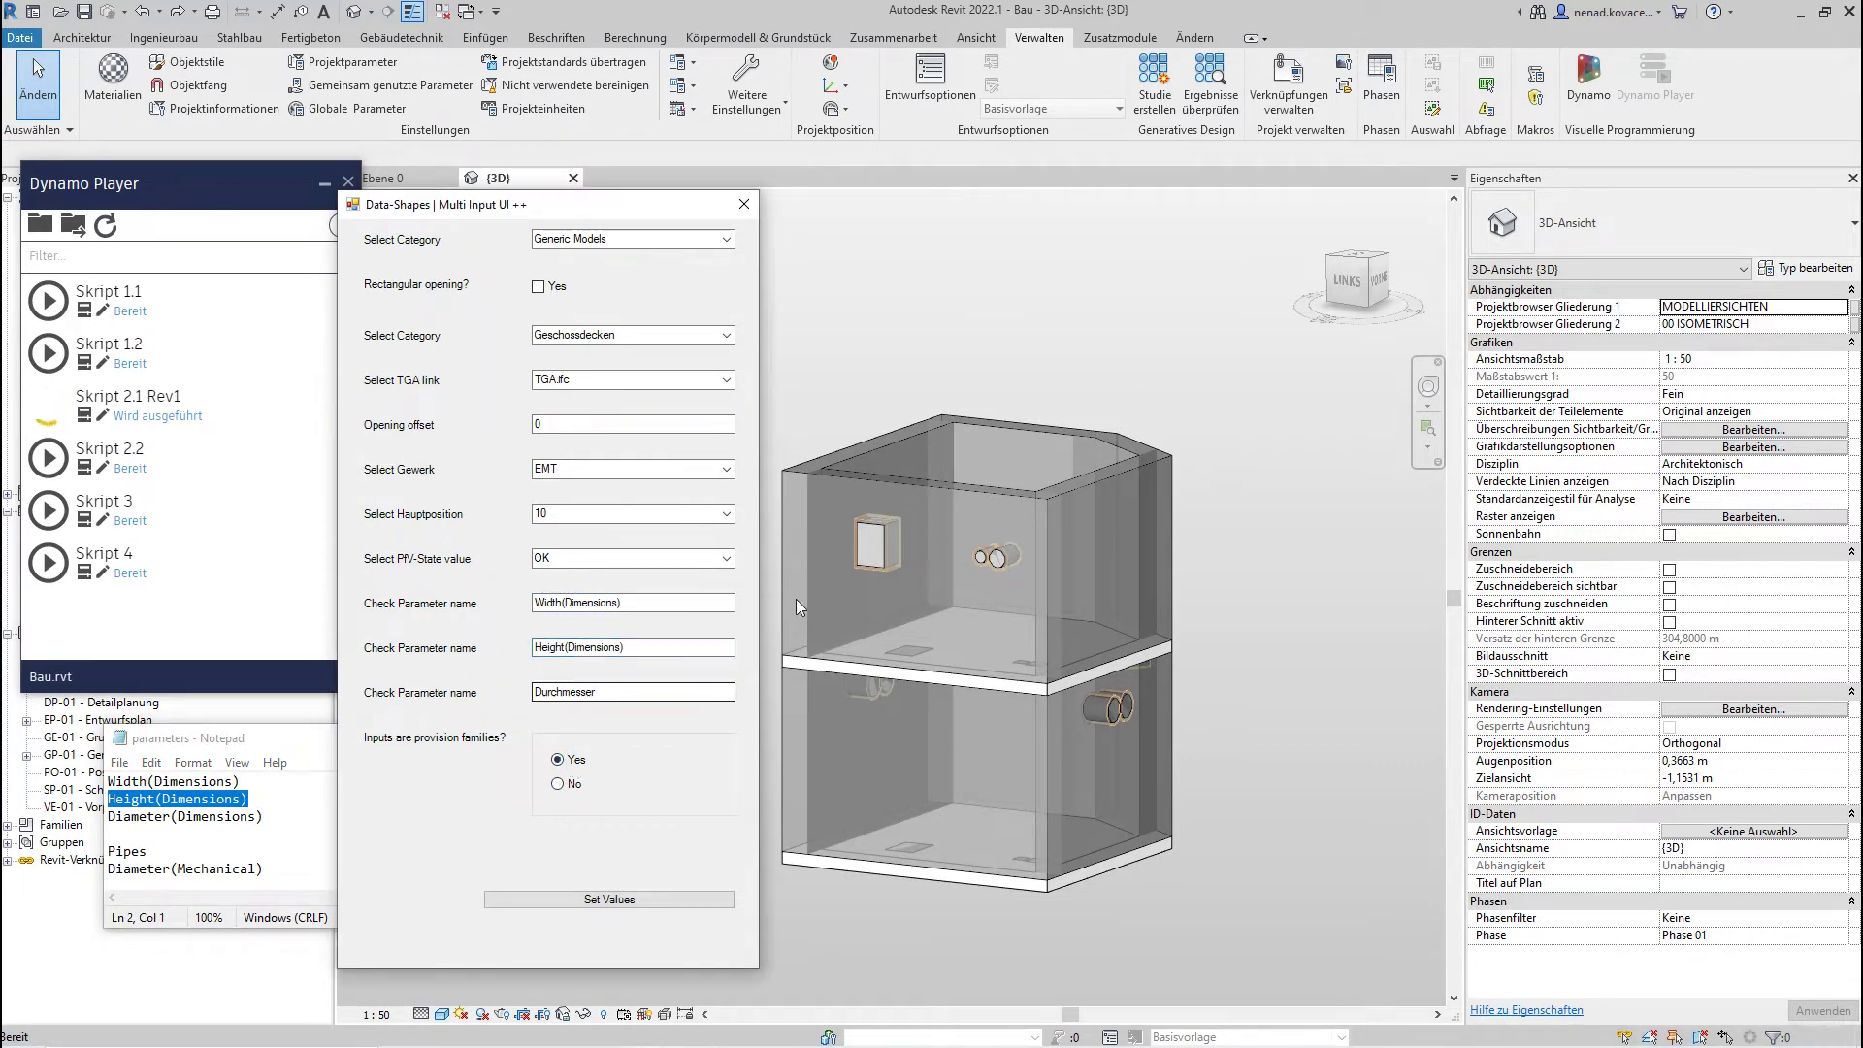
left_click(684, 898)
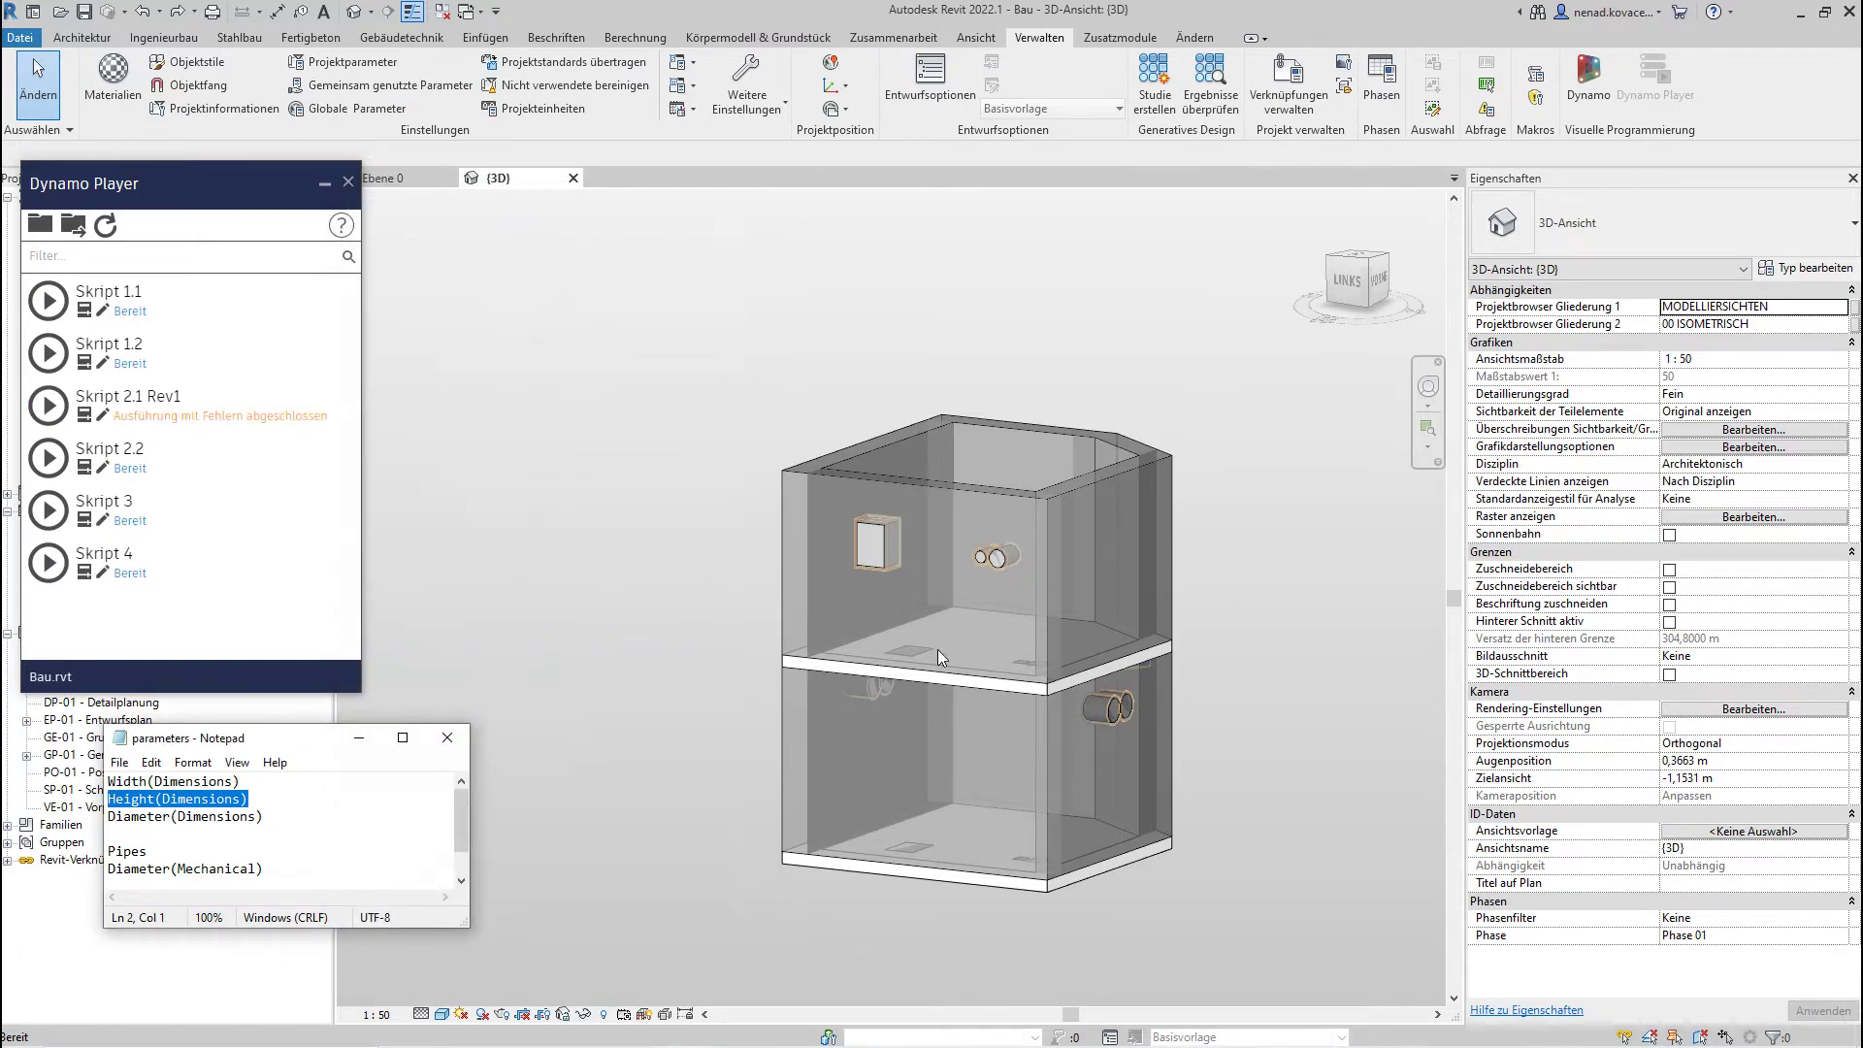
- Hide the linked TGA.ifc model in the 3D view
scroll(921, 621, "up", 5)
middle_click_drag(910, 592, 934, 425, "shift")
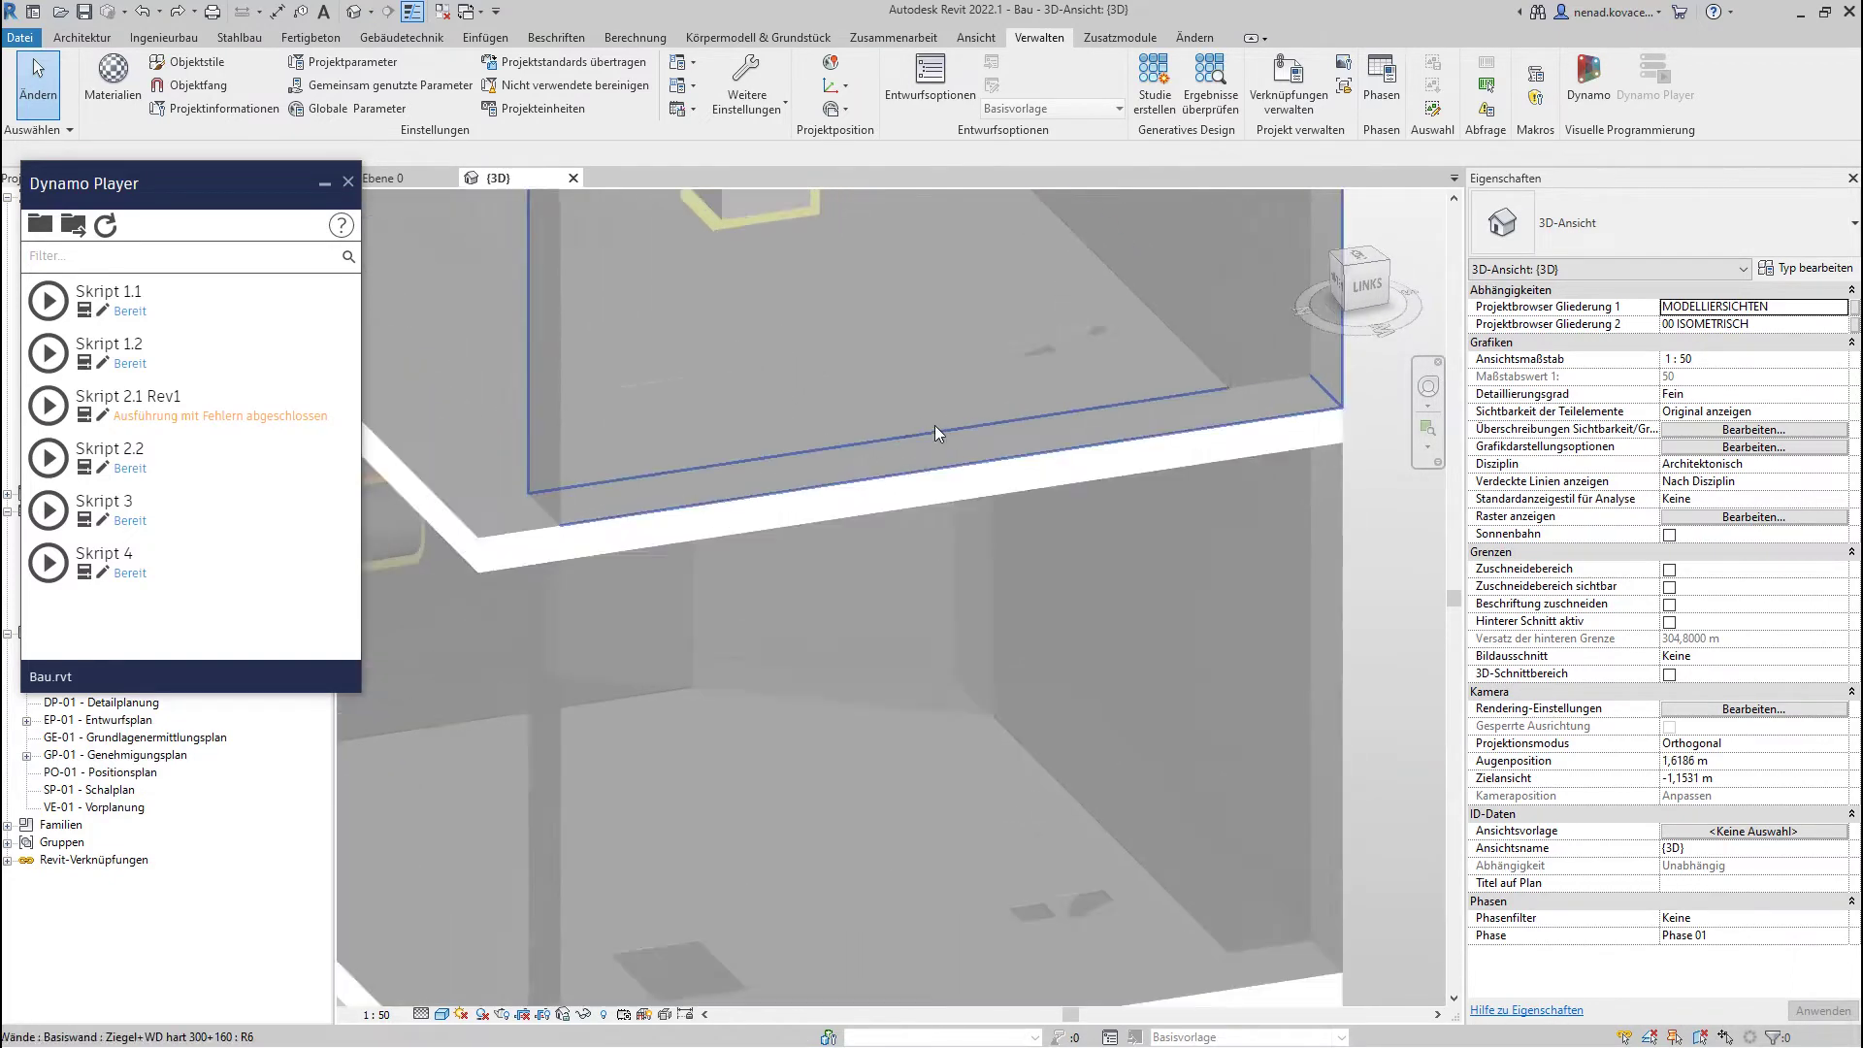
key("v")
key("g")
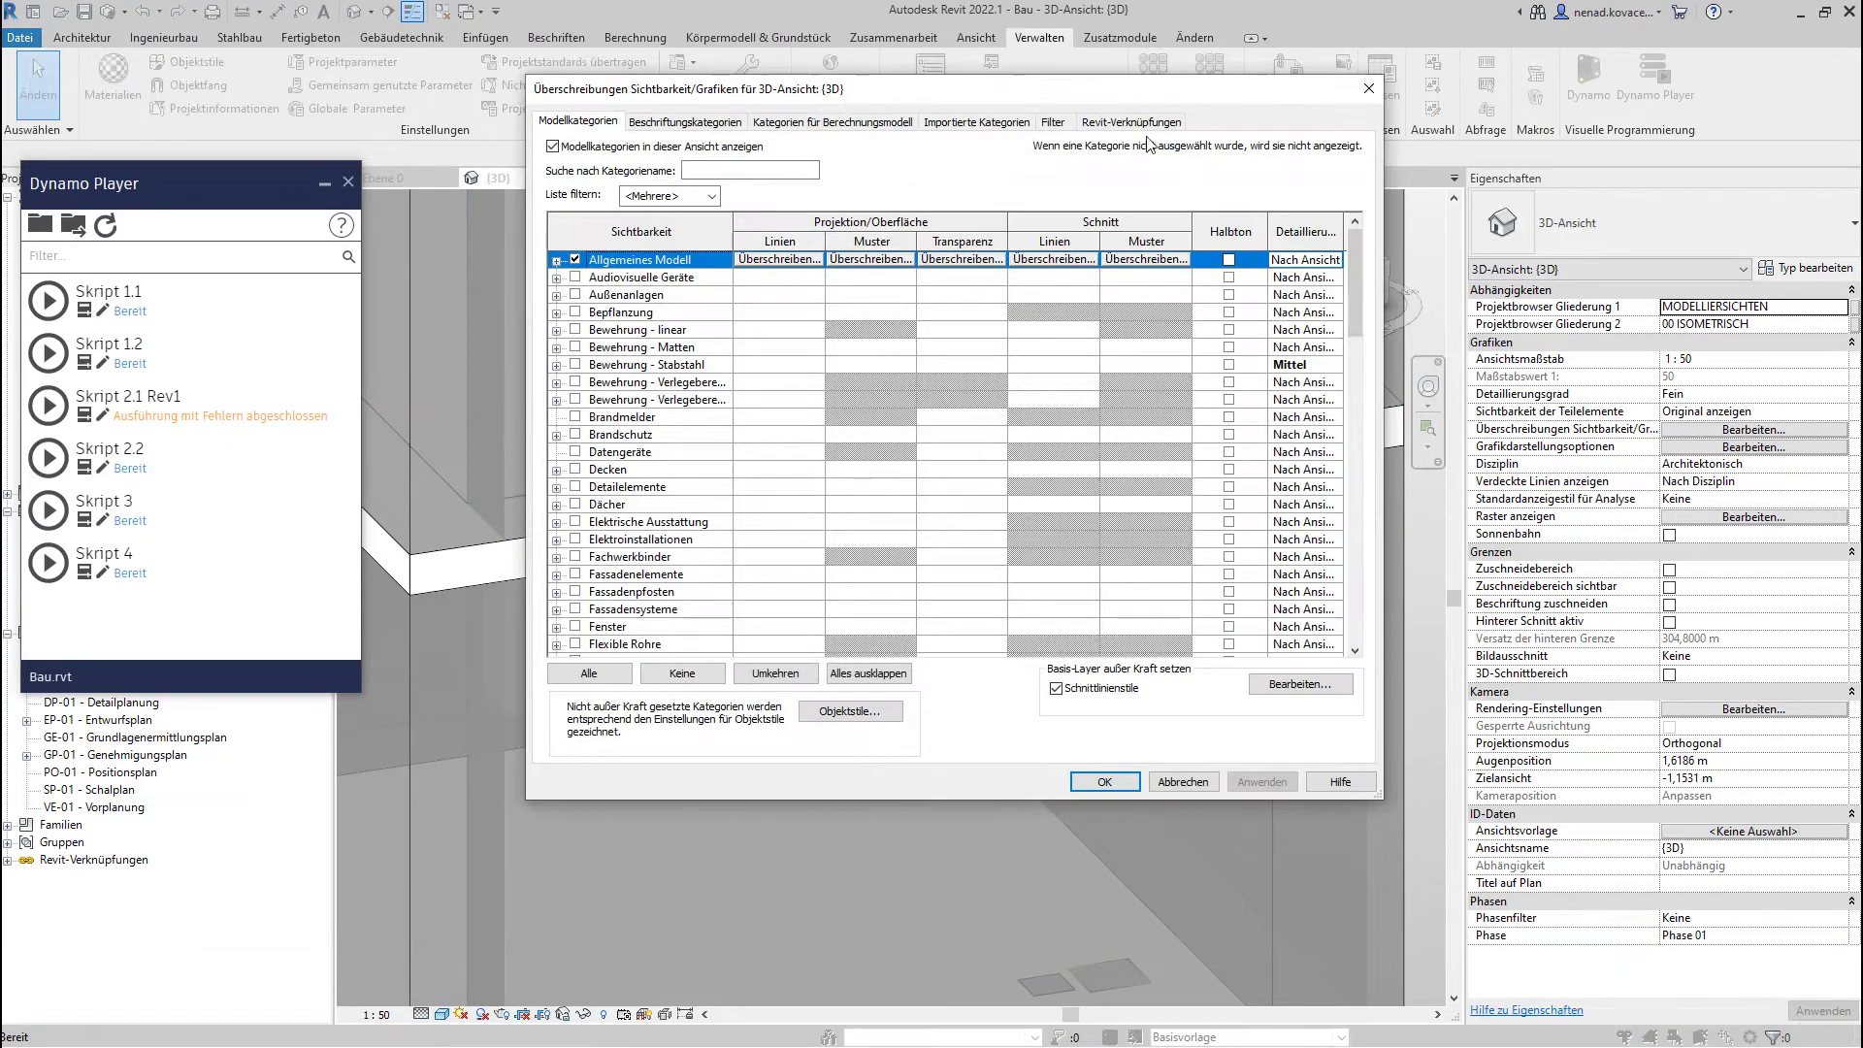
left_click(1133, 122)
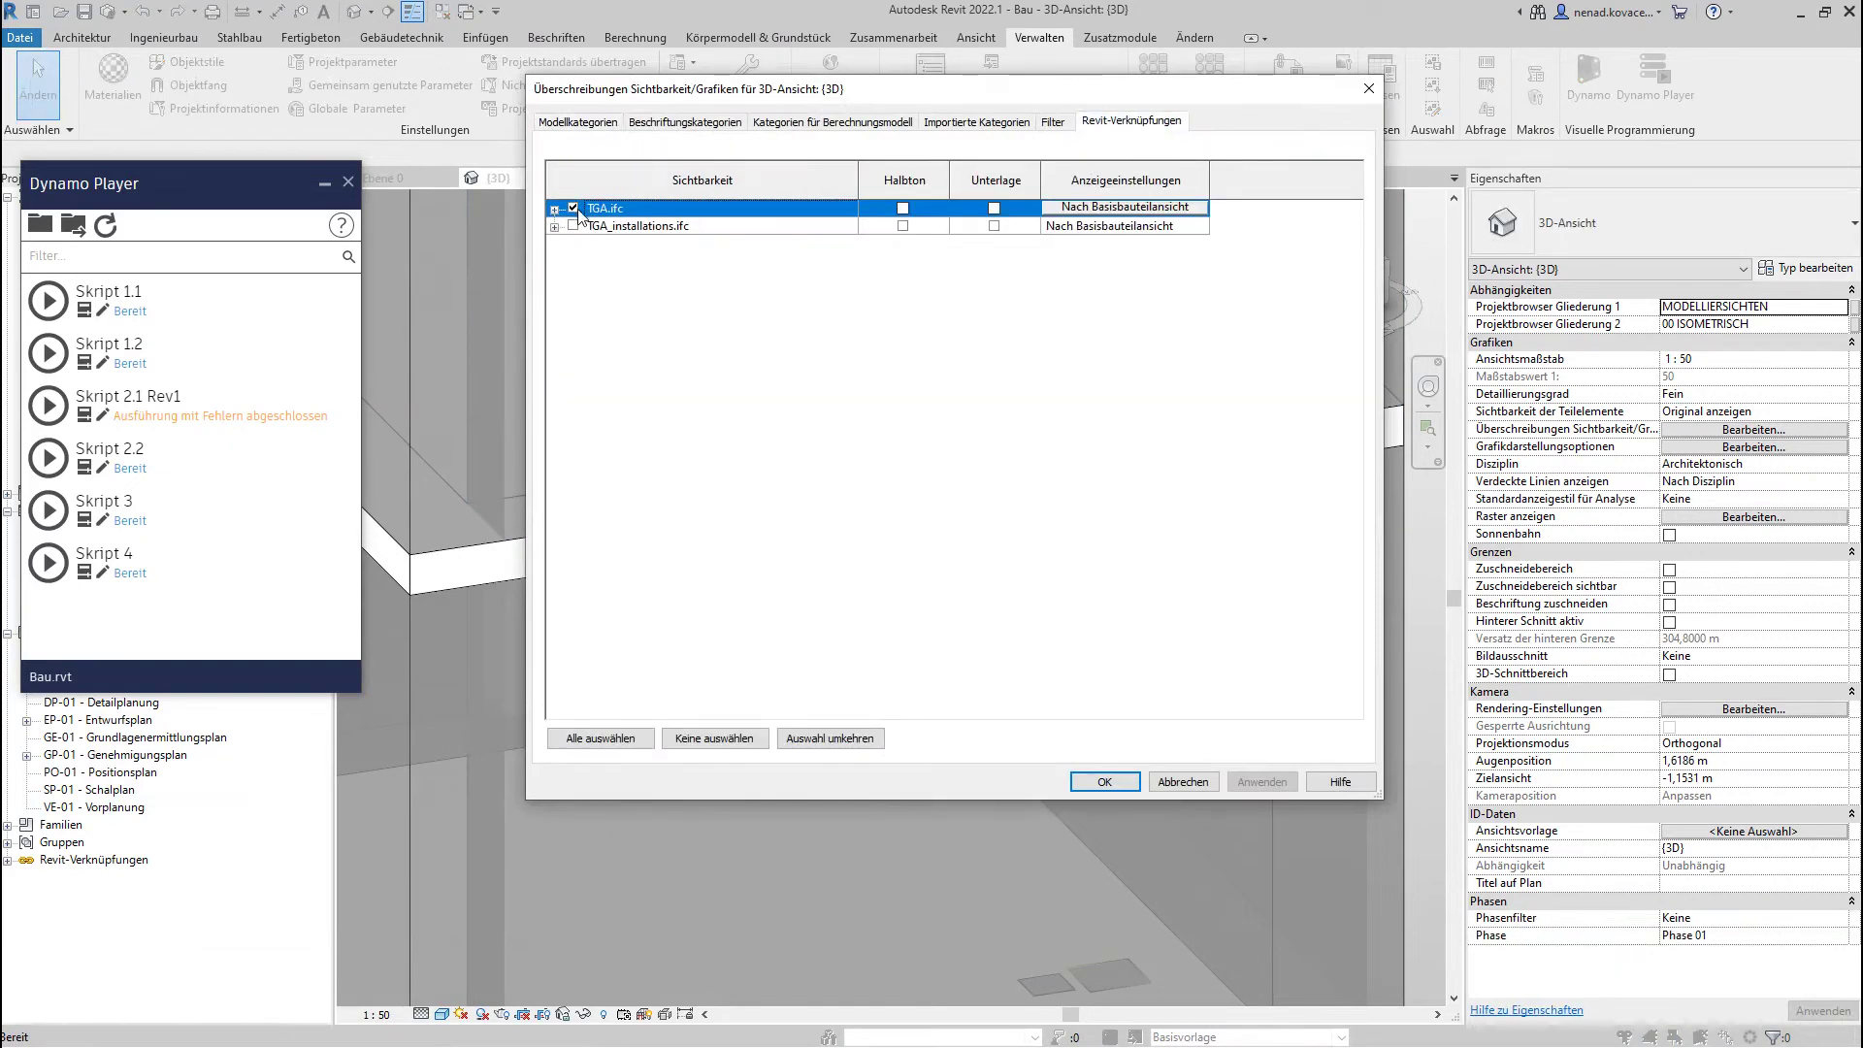
left_click(1093, 782)
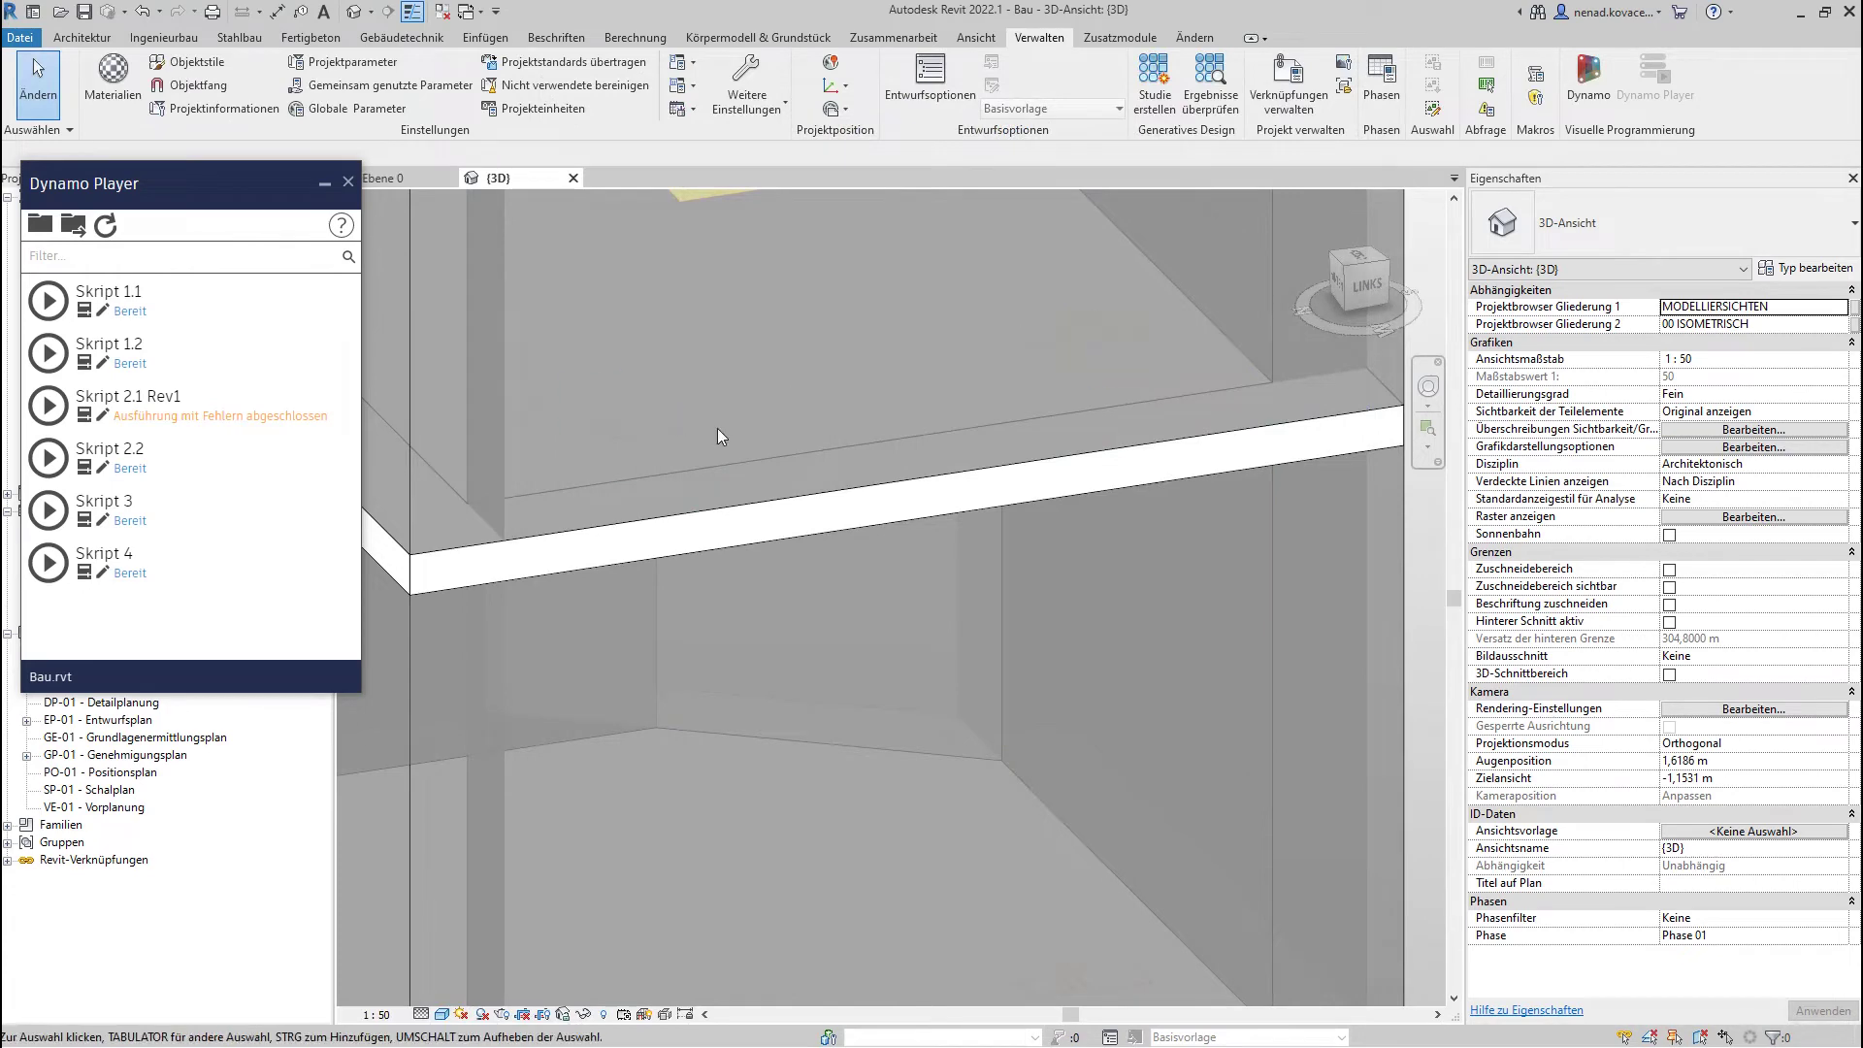
- Hide the Wände category in the 3D view so only the floor slabs and voids show
scroll(737, 456, "down", 2)
key("g")
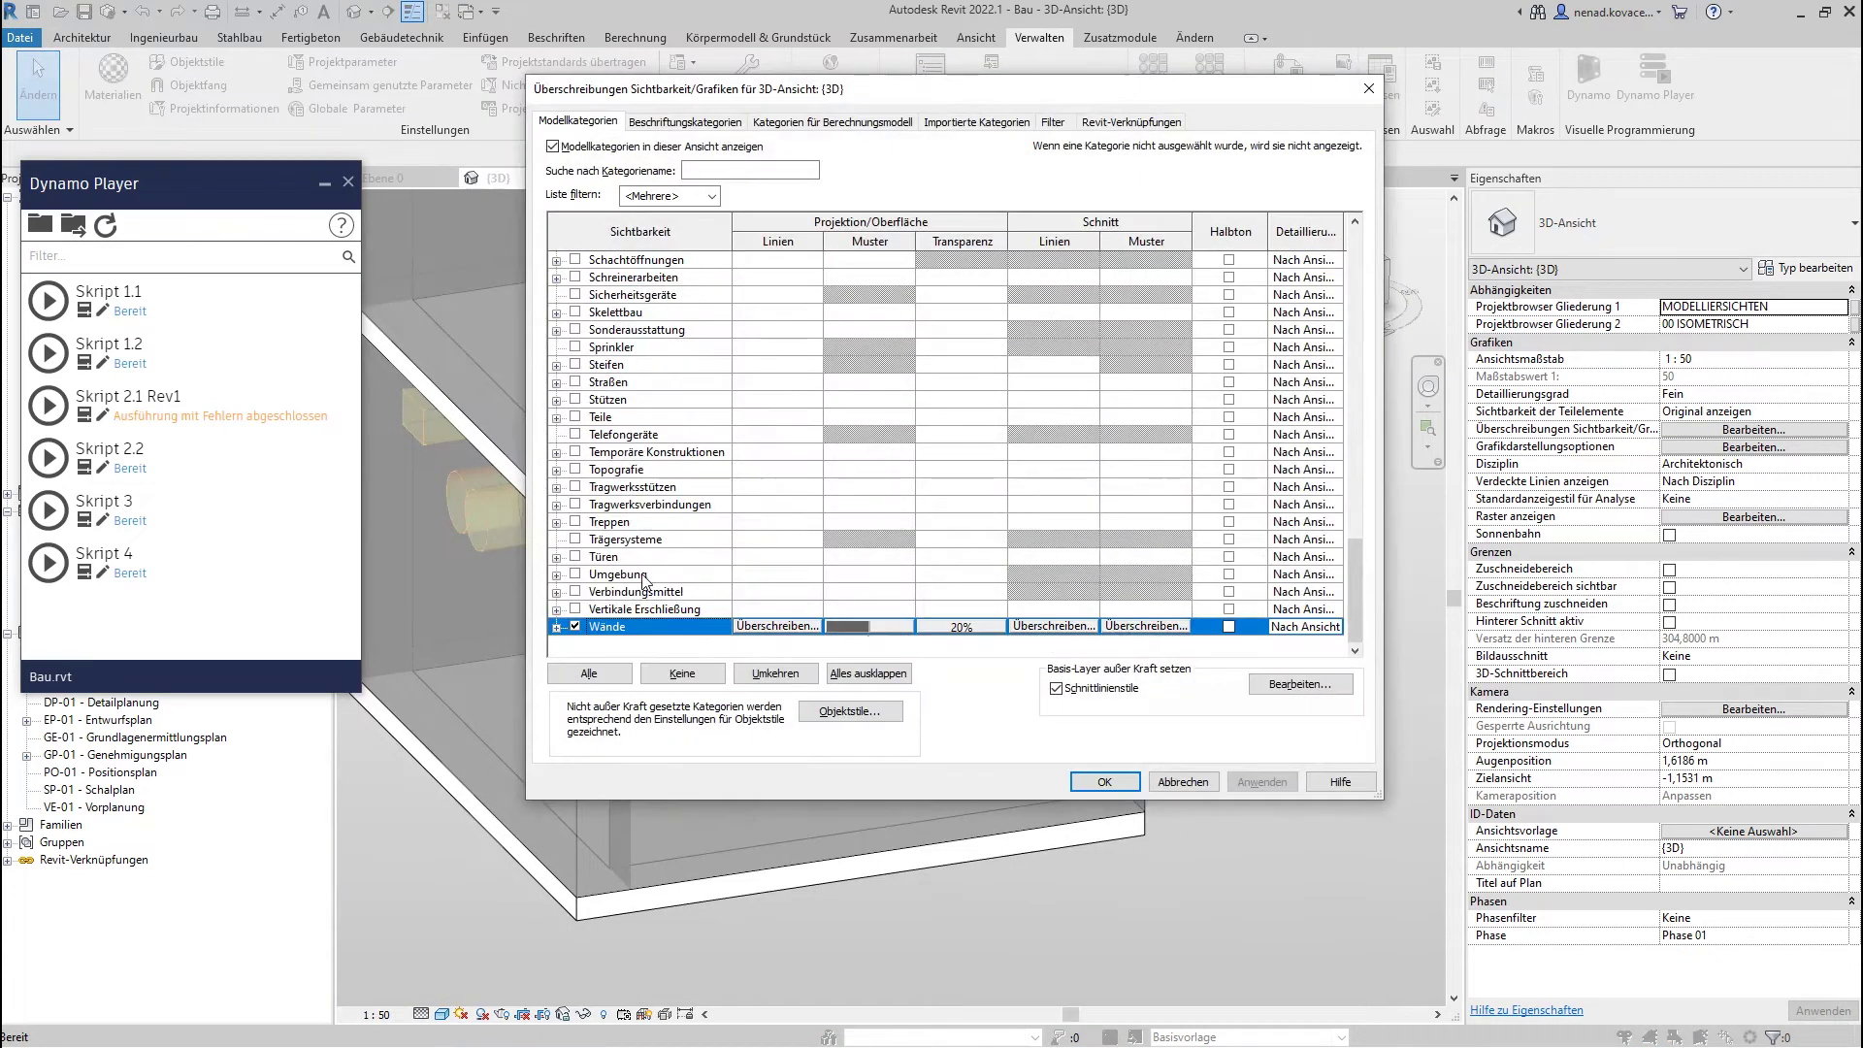
left_click(575, 625)
left_click(1131, 782)
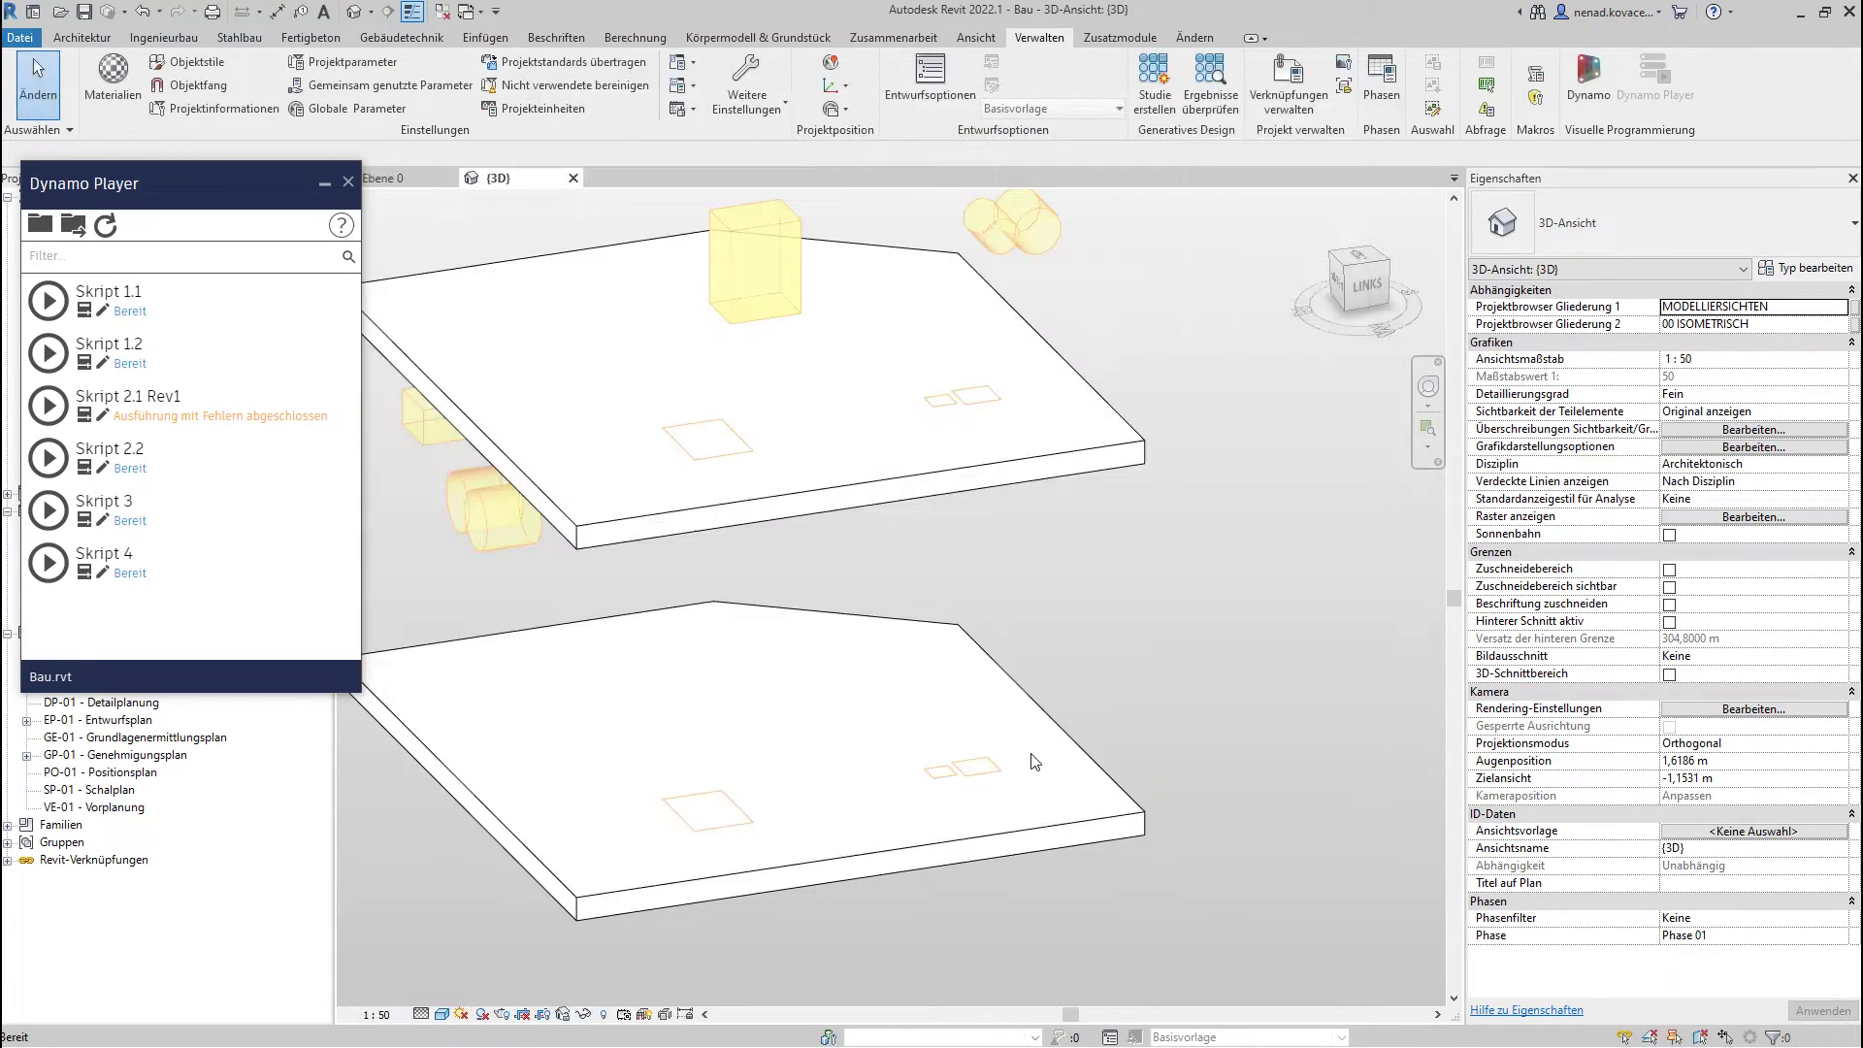
- Override the surface transparency of the Geschossdecken category to 50% in the 3D view
mouse_move(991, 696)
middle_mouse_down("shift")
mouse_move(1100, 719)
mouse_move(1086, 702)
middle_mouse_up("shift")
key("v")
key("g")
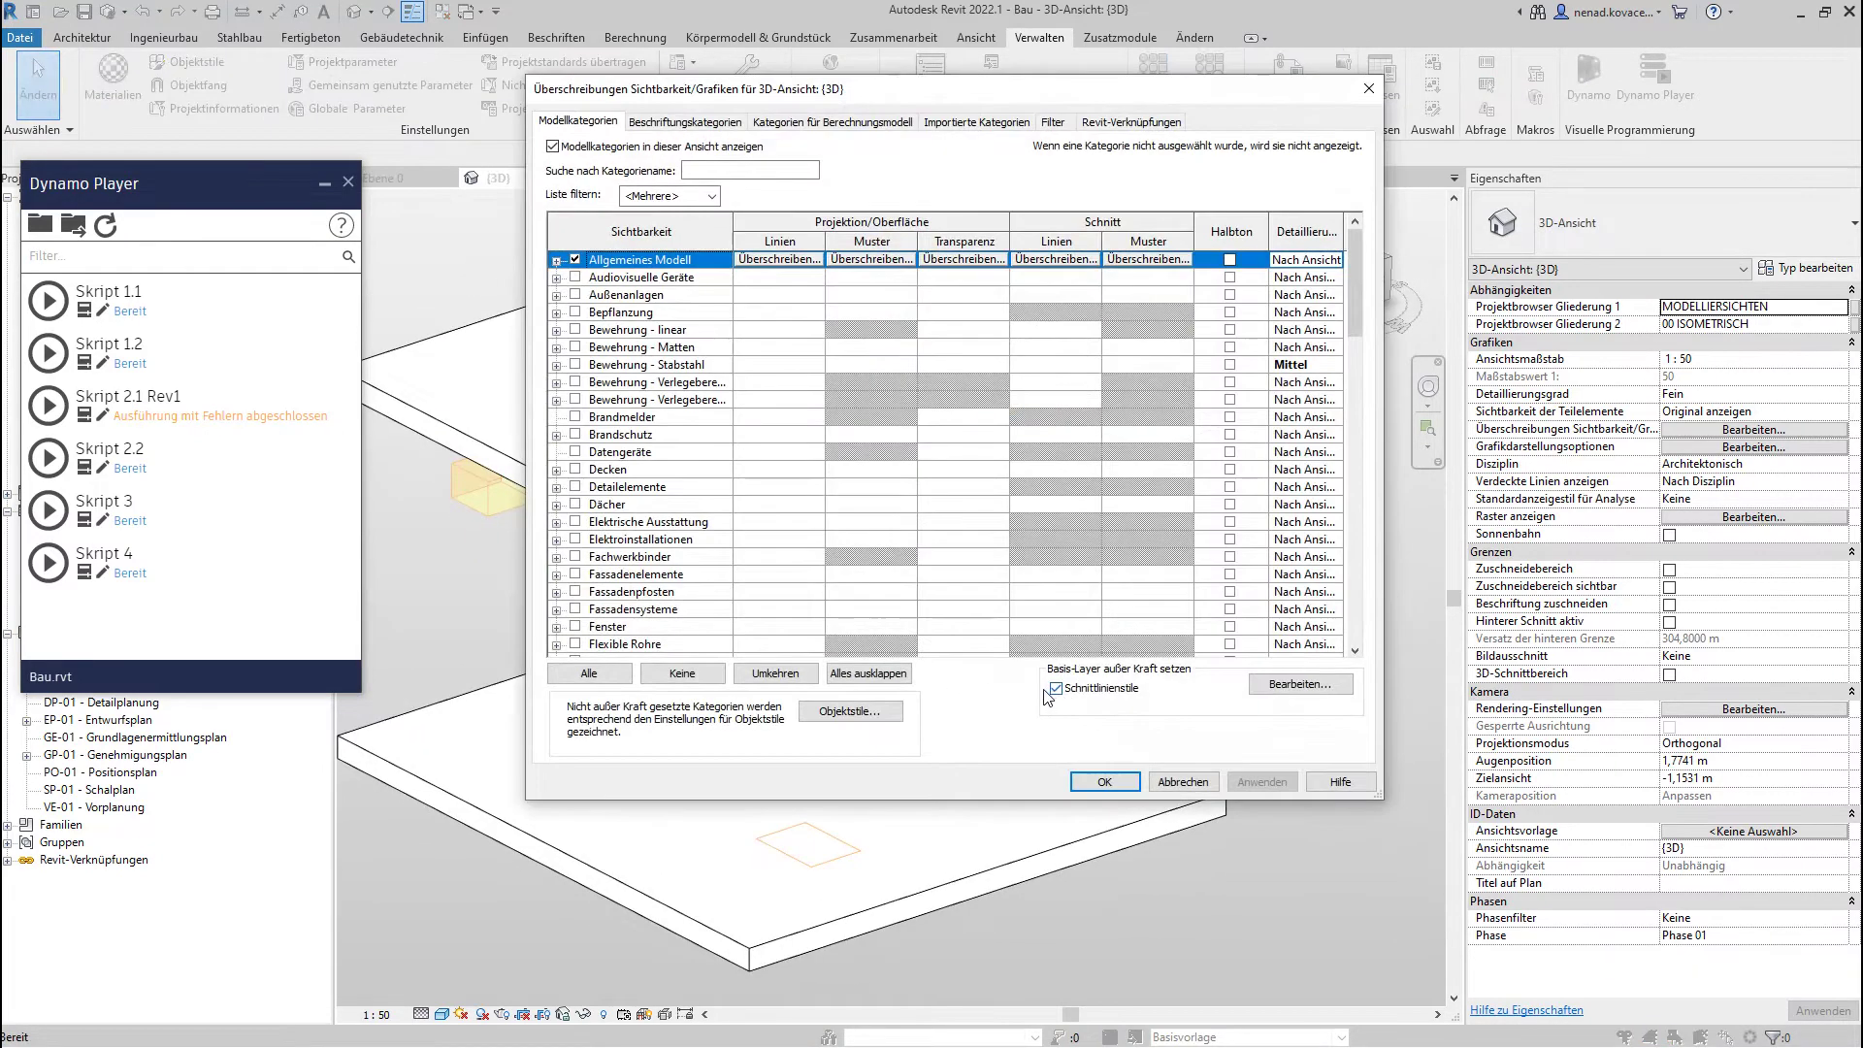
scroll(747, 602, "down", 2)
left_click(698, 556)
left_click(934, 556)
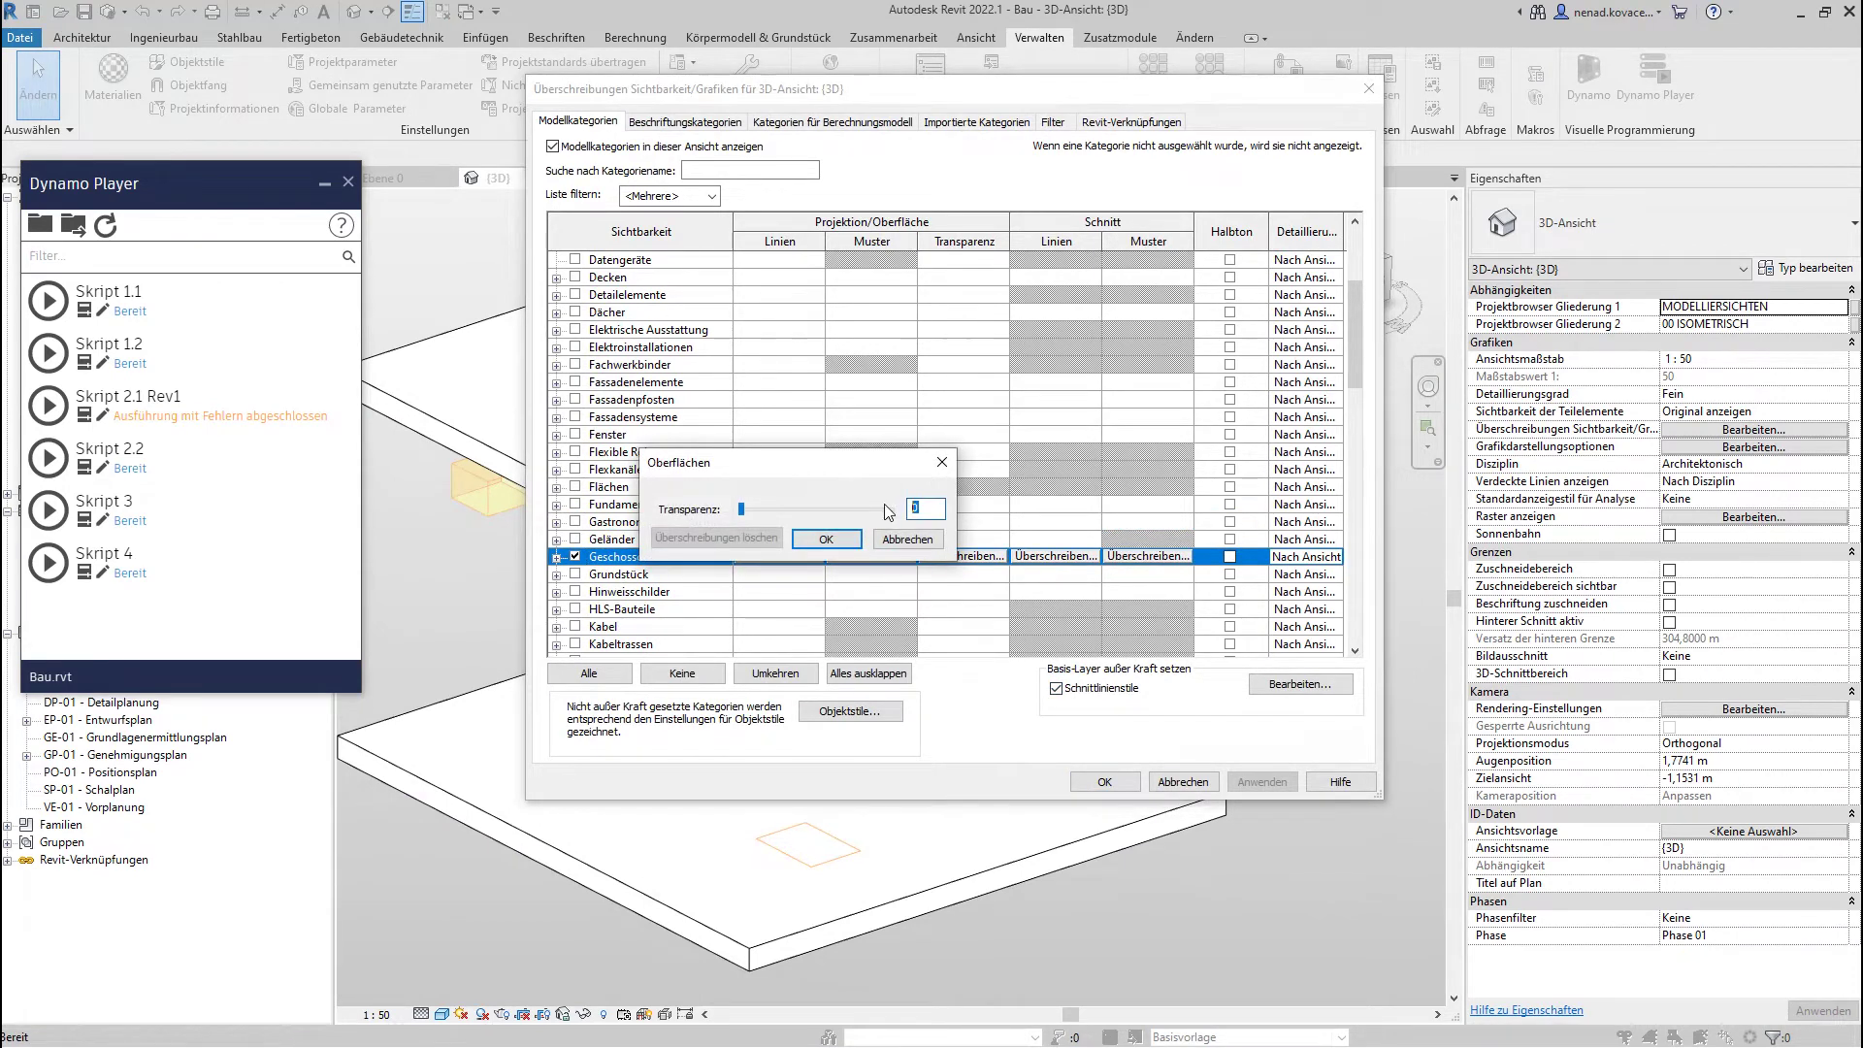
left_click(826, 539)
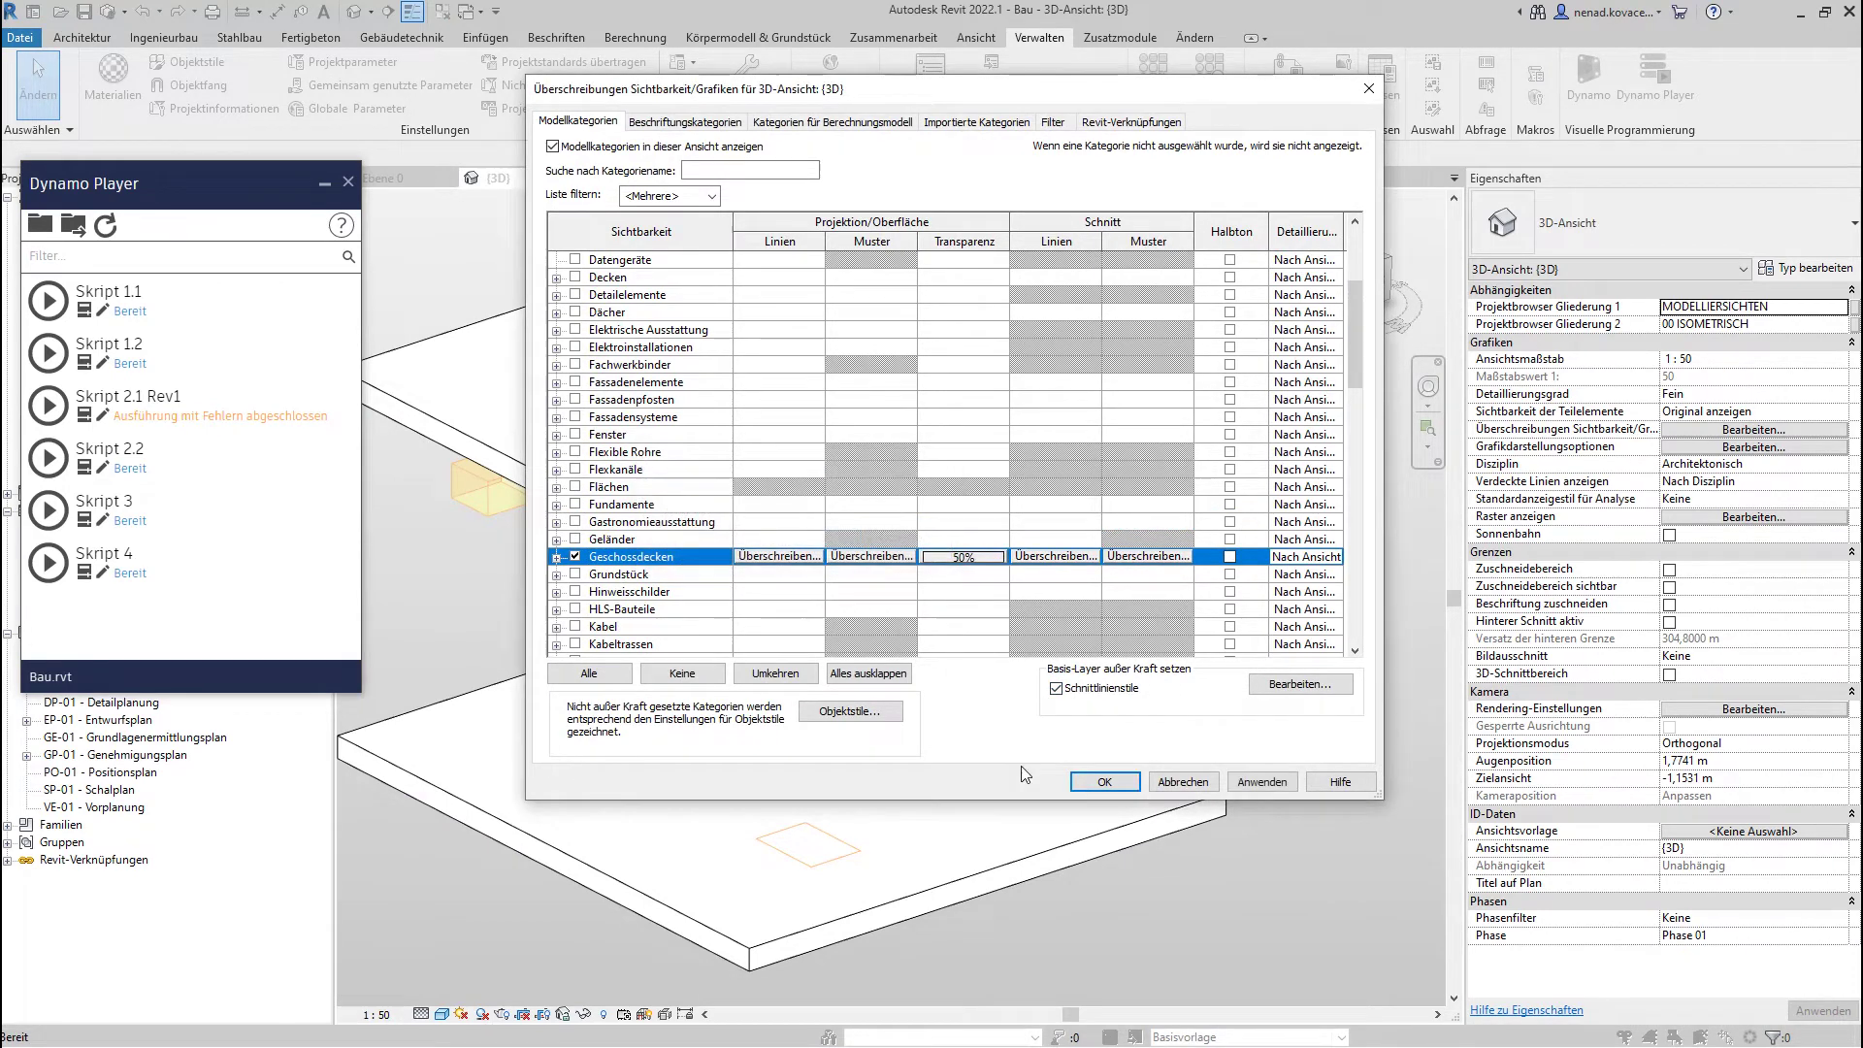
left_click(1087, 779)
- Inspect the voids in both floor slabs and show the linked TGA.ifc model again in the 3D view
middle_click_drag(1085, 526, 1028, 439, "shift")
middle_click_drag(1108, 489, 859, 543, "shift")
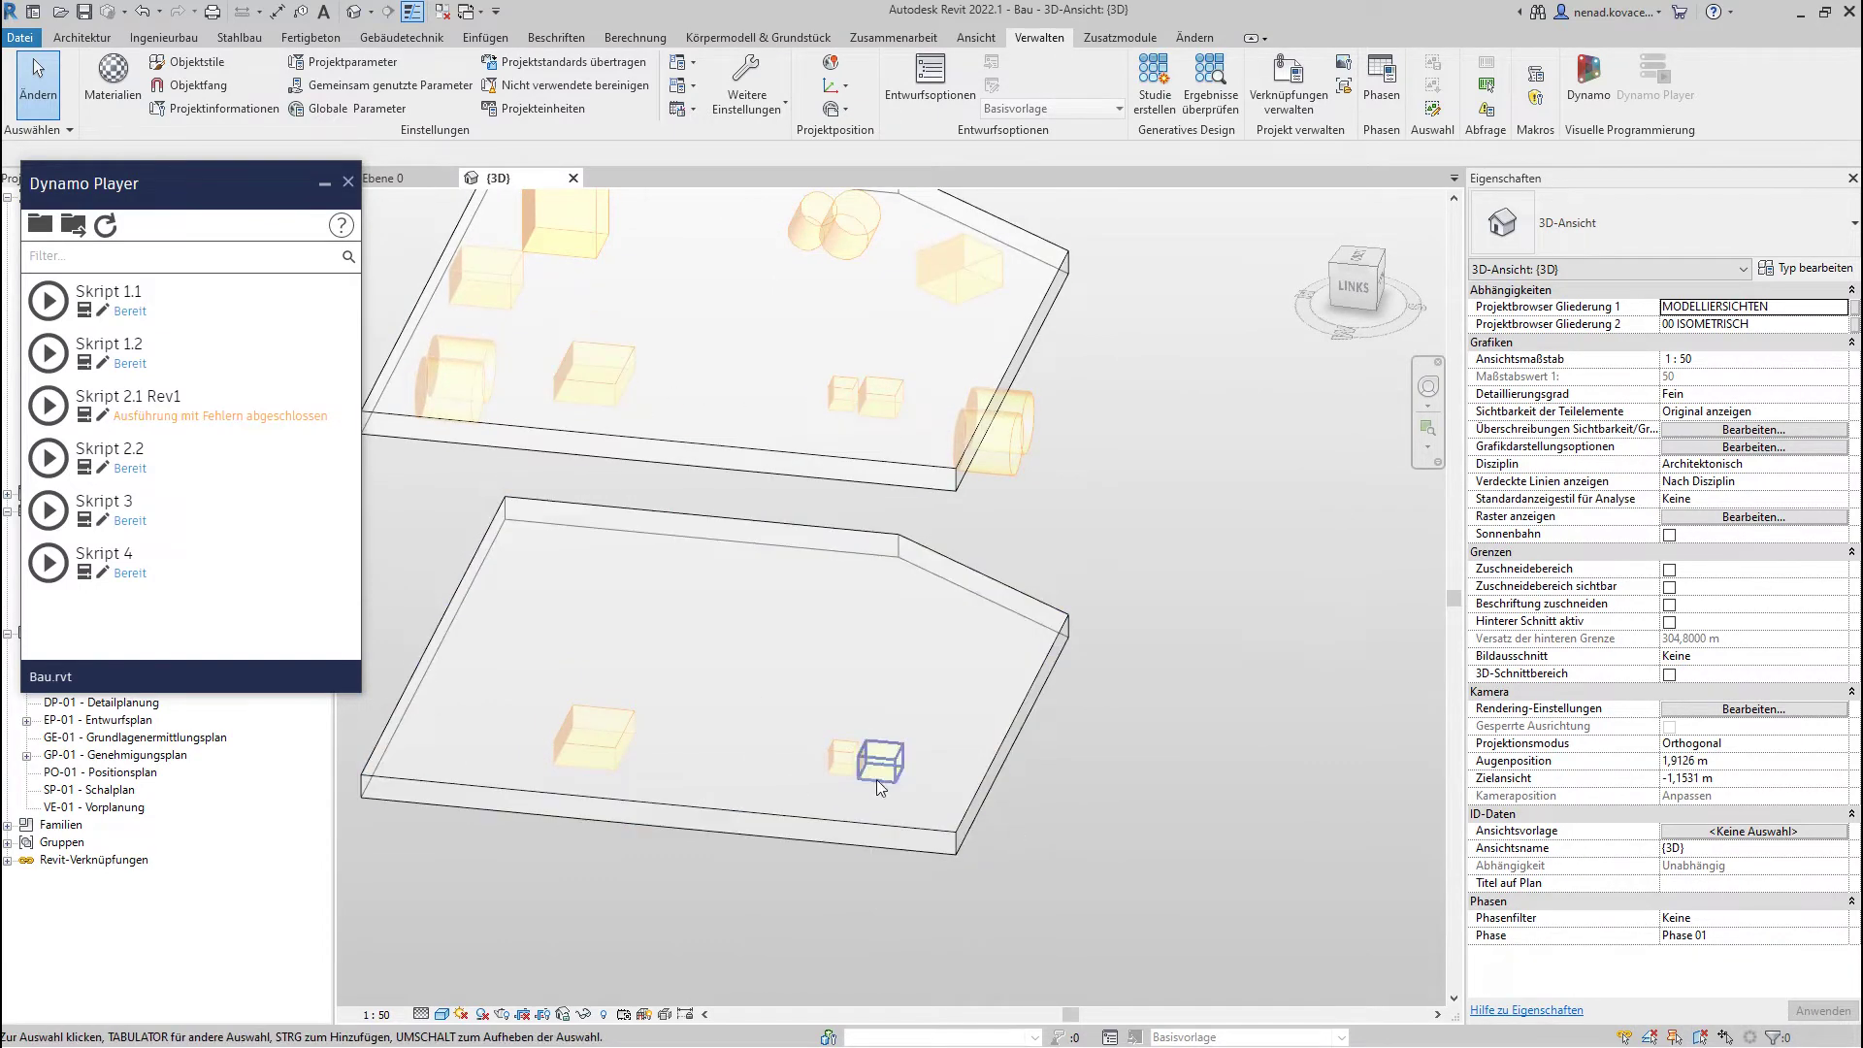
key("v")
key("v")
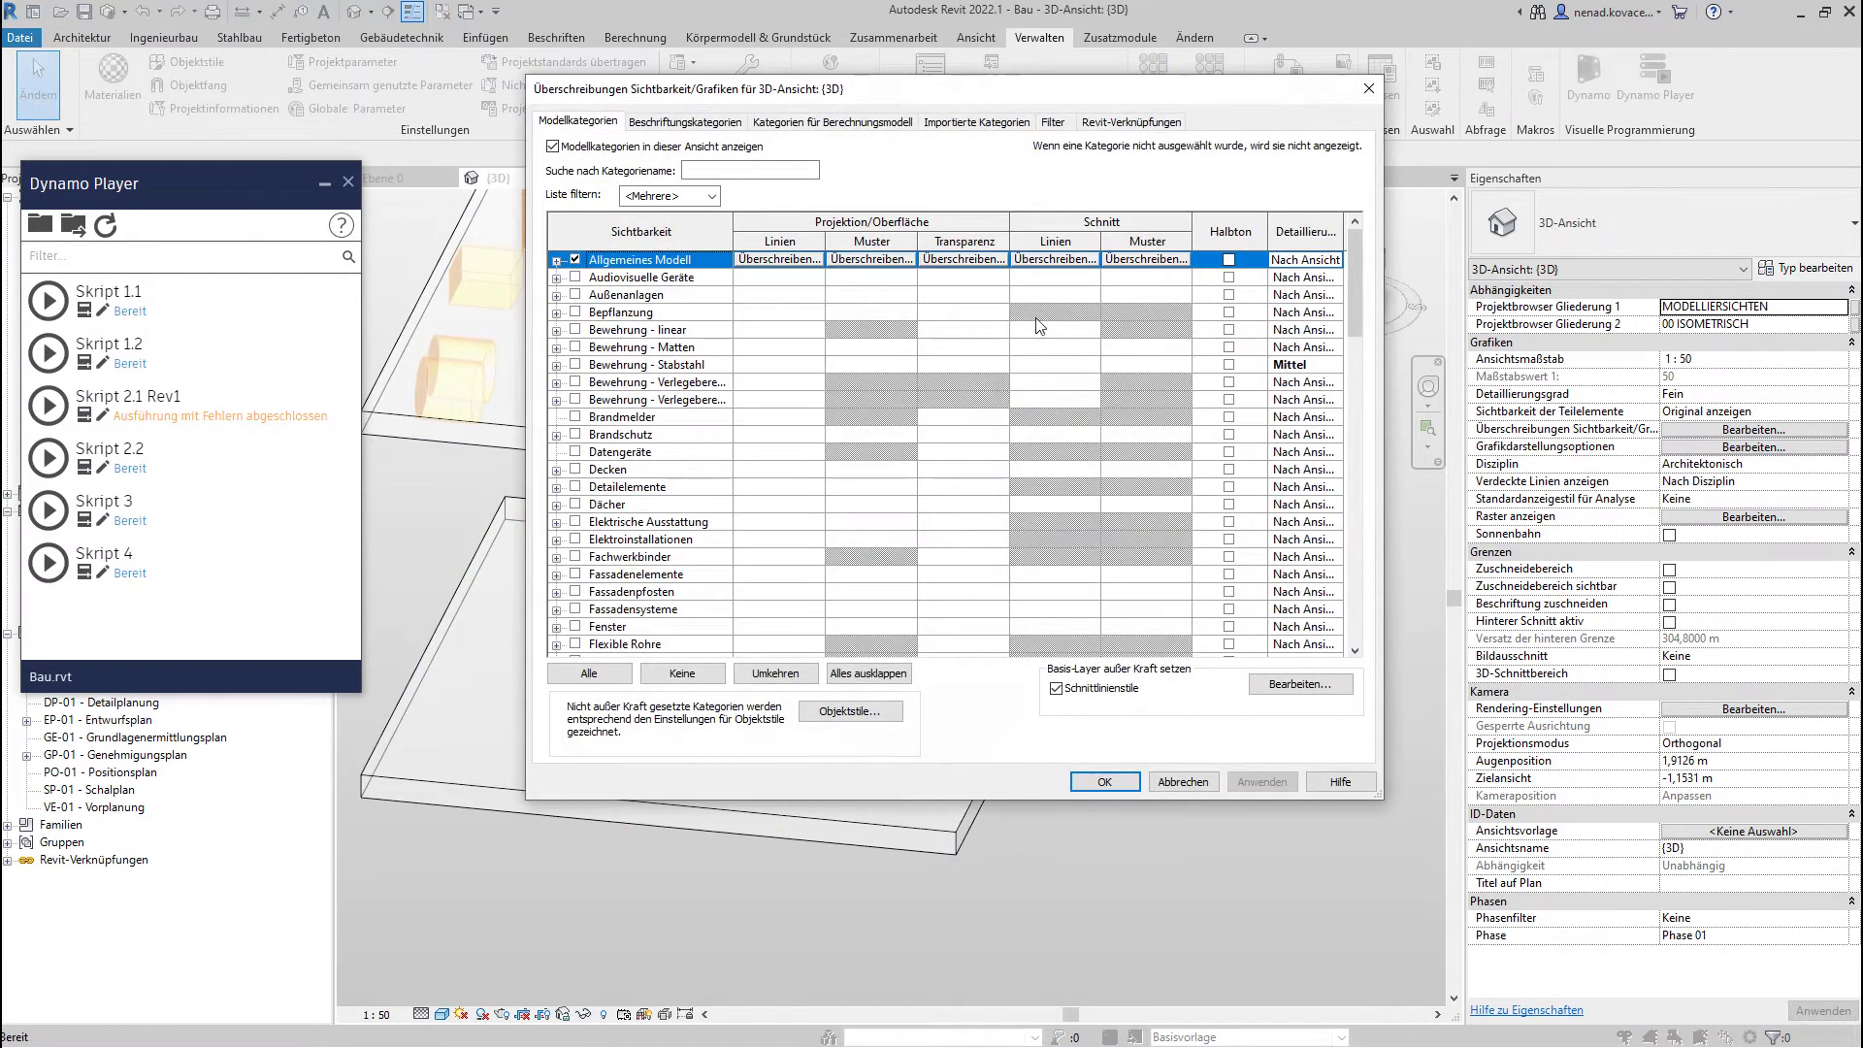
left_click(1174, 120)
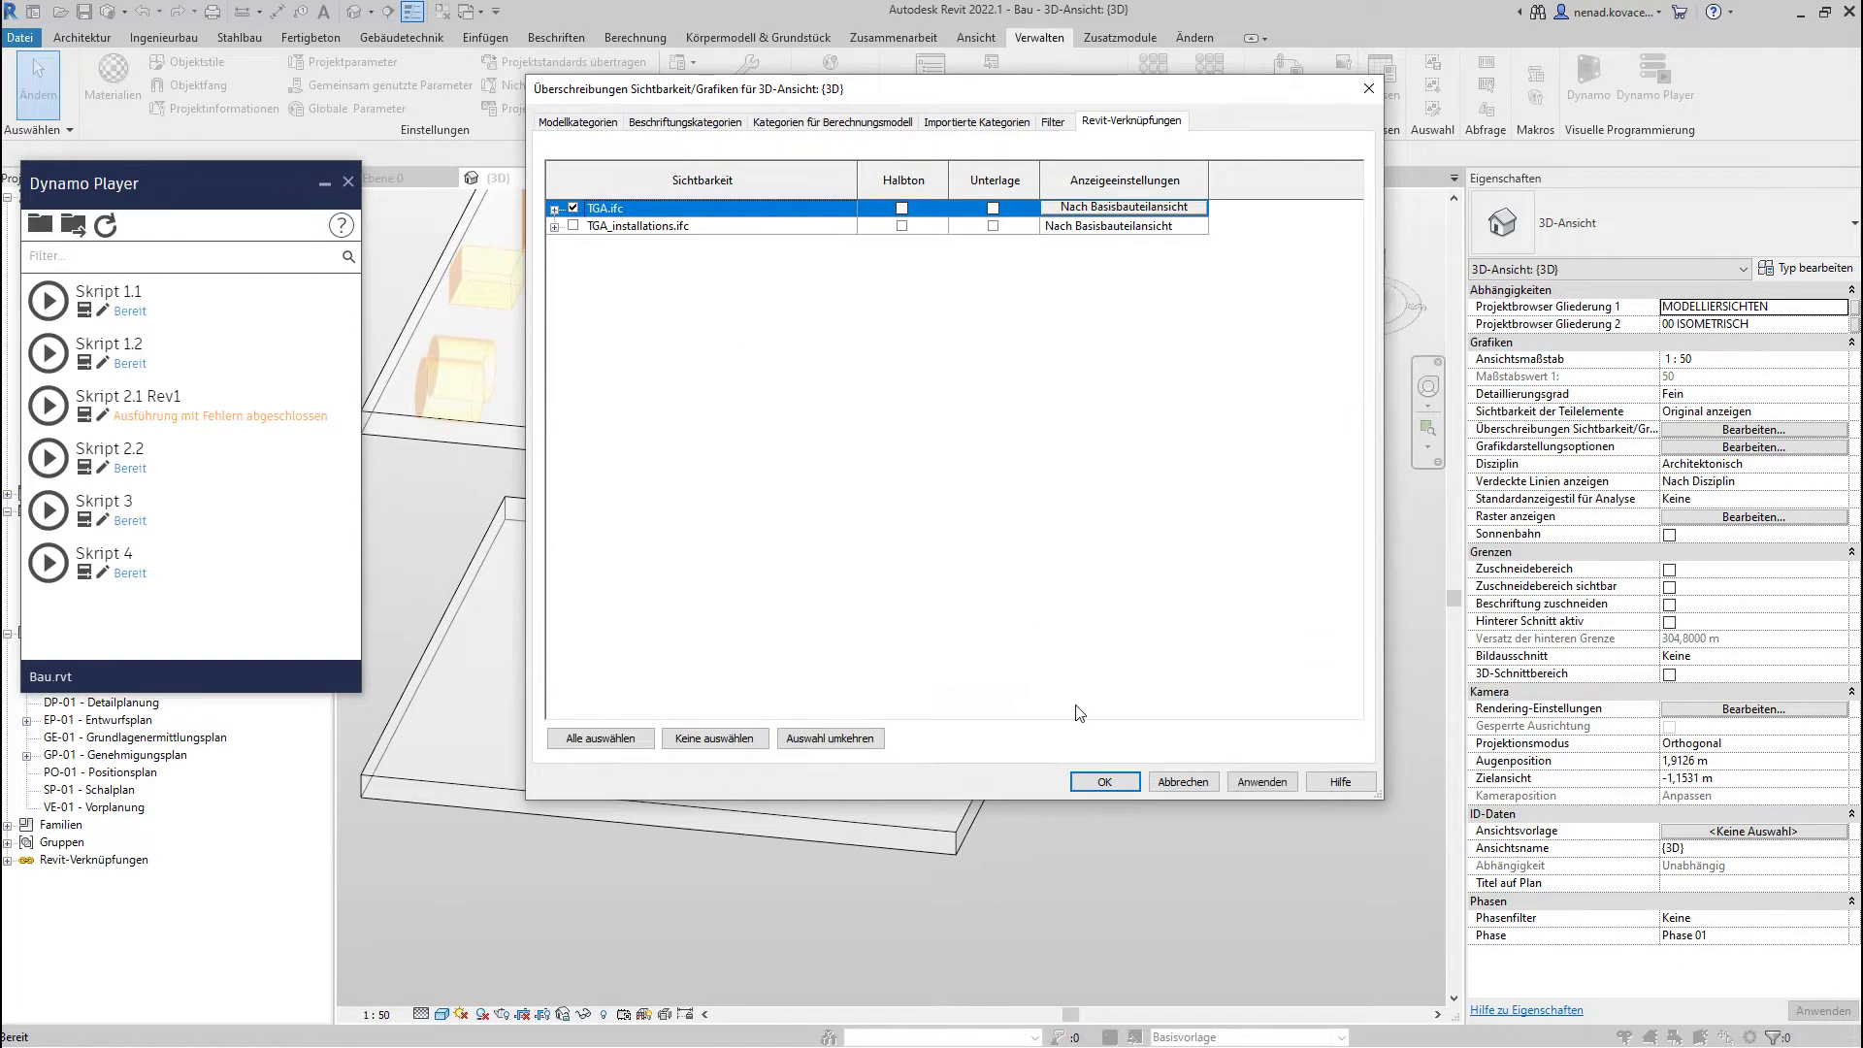
left_click(1103, 781)
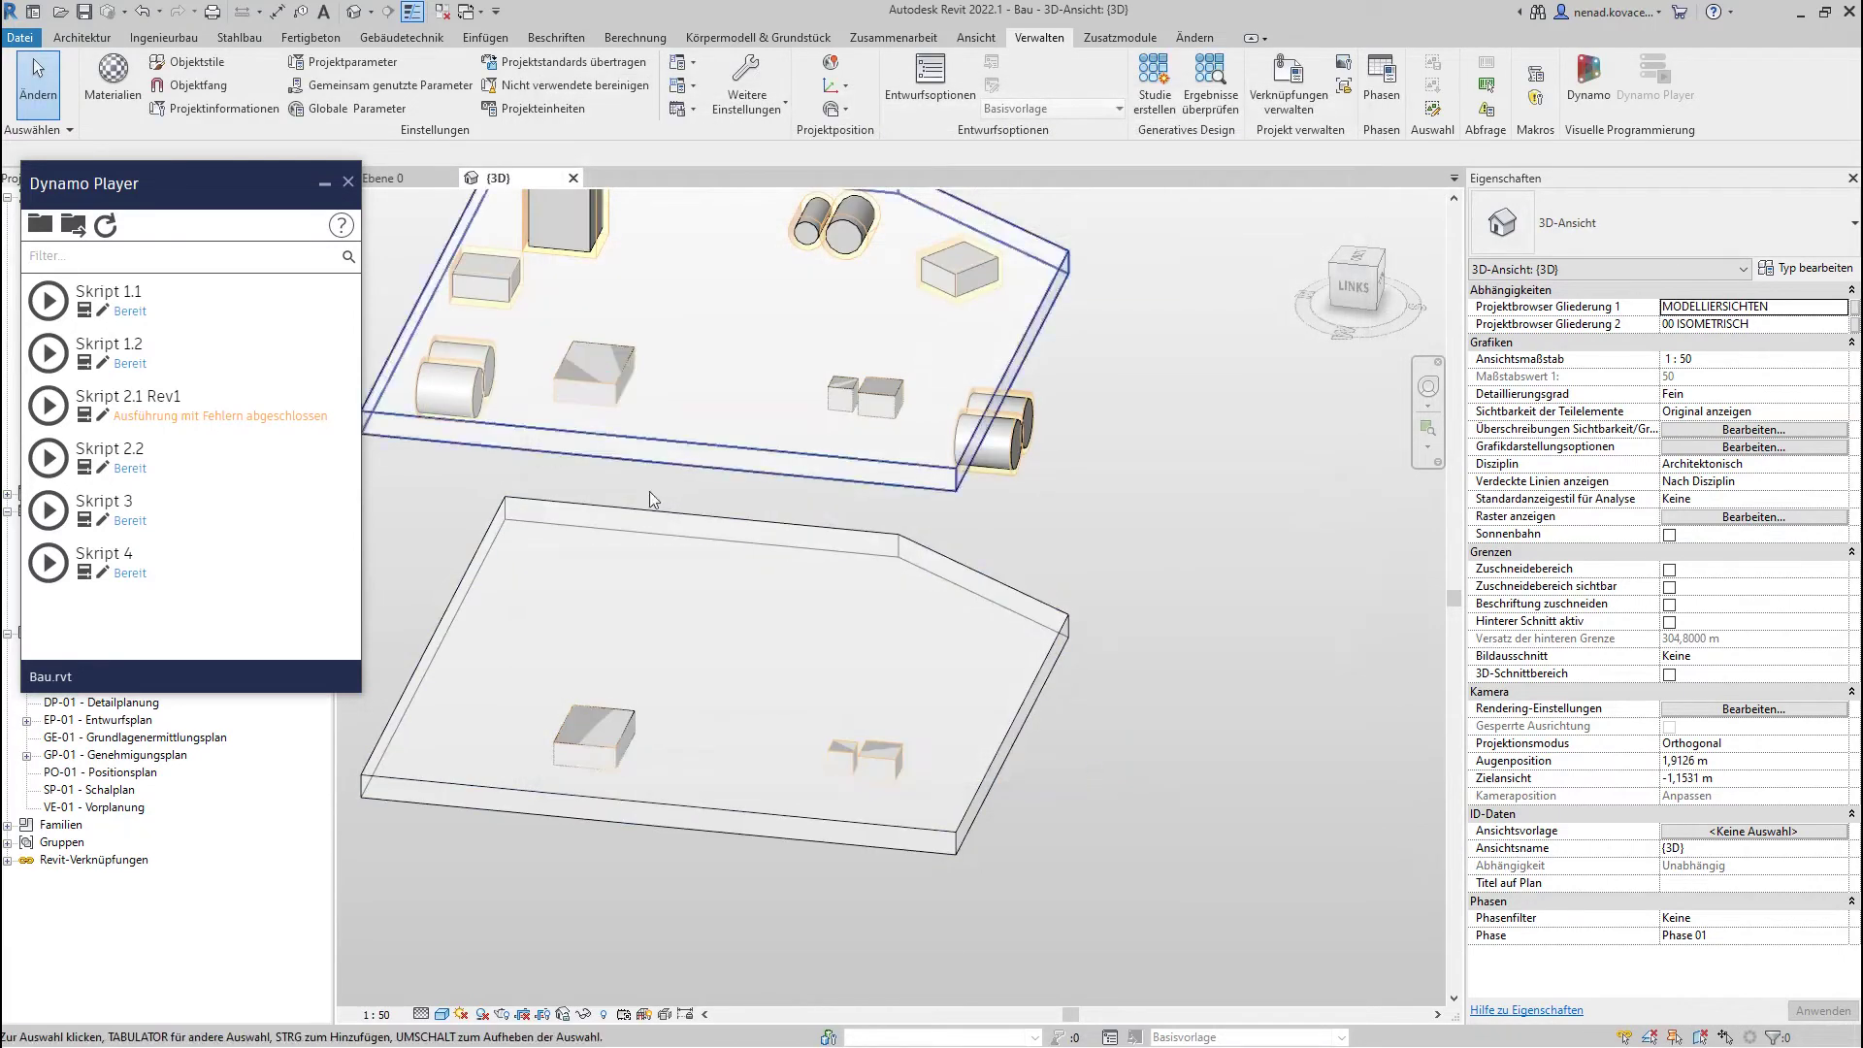
- Examine the voids in both floor slabs against the linked TGA.ifc provisions from several angles in the 3D view
scroll(952, 778, "up", 5)
middle_click_drag(918, 830, 1068, 838, "shift")
scroll(1101, 694, "down", 3)
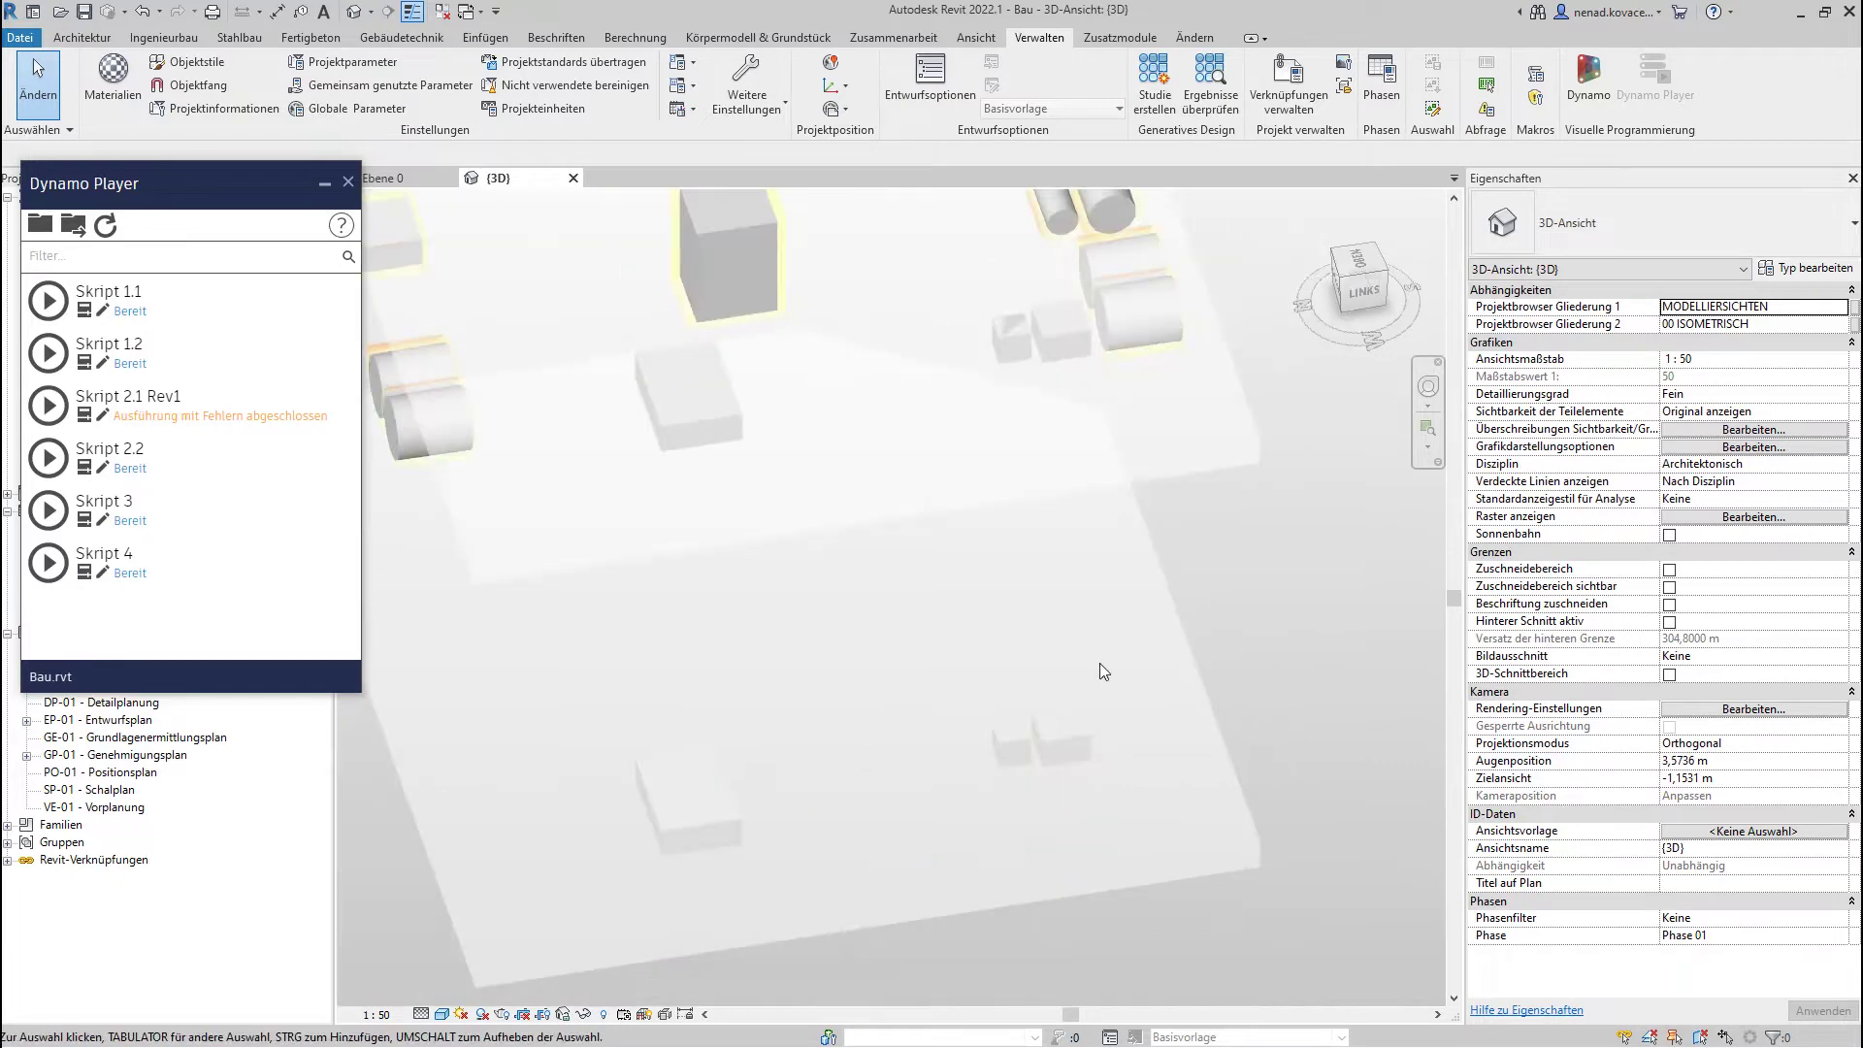
middle_click_drag(1092, 646, 1063, 544, "shift")
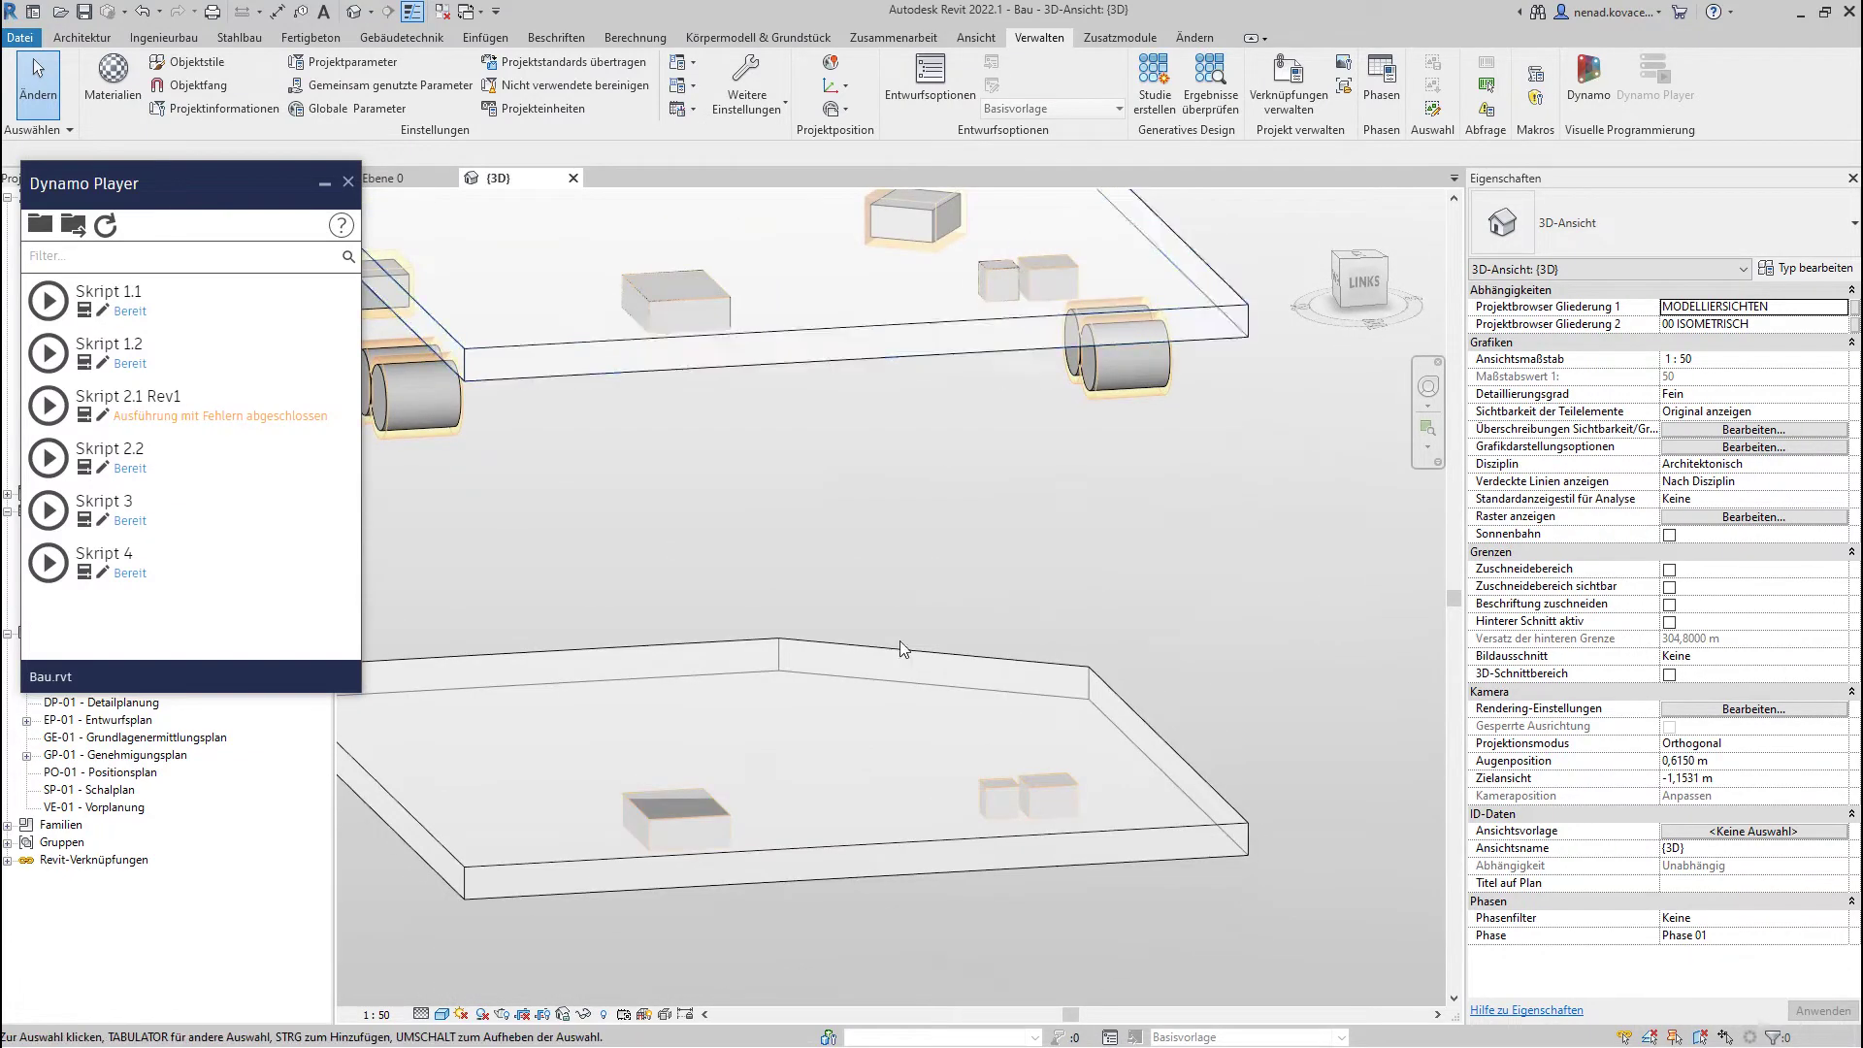
scroll(895, 691, "down", 4)
middle_click_drag(904, 702, 866, 652, "shift")
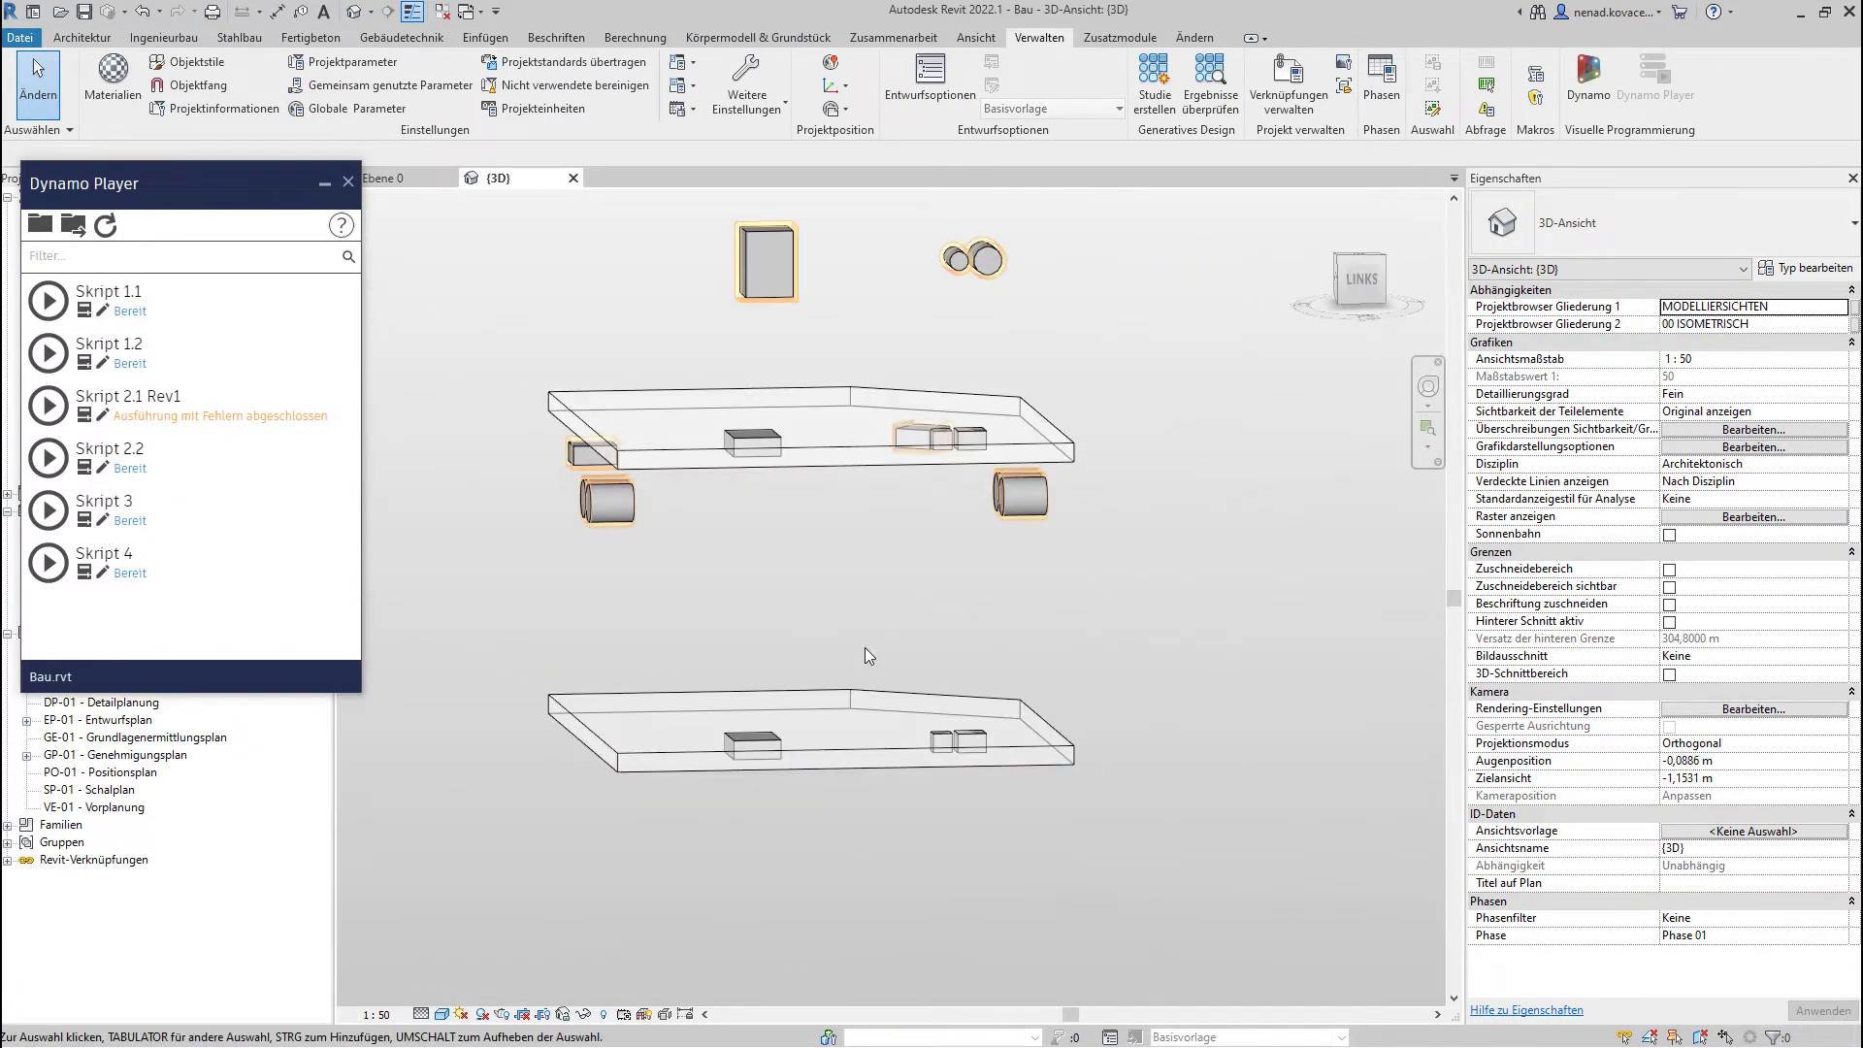
middle_click_drag(811, 584, 890, 608, "shift")
- Show the Wände category again in the 3D view
key("v")
key("v")
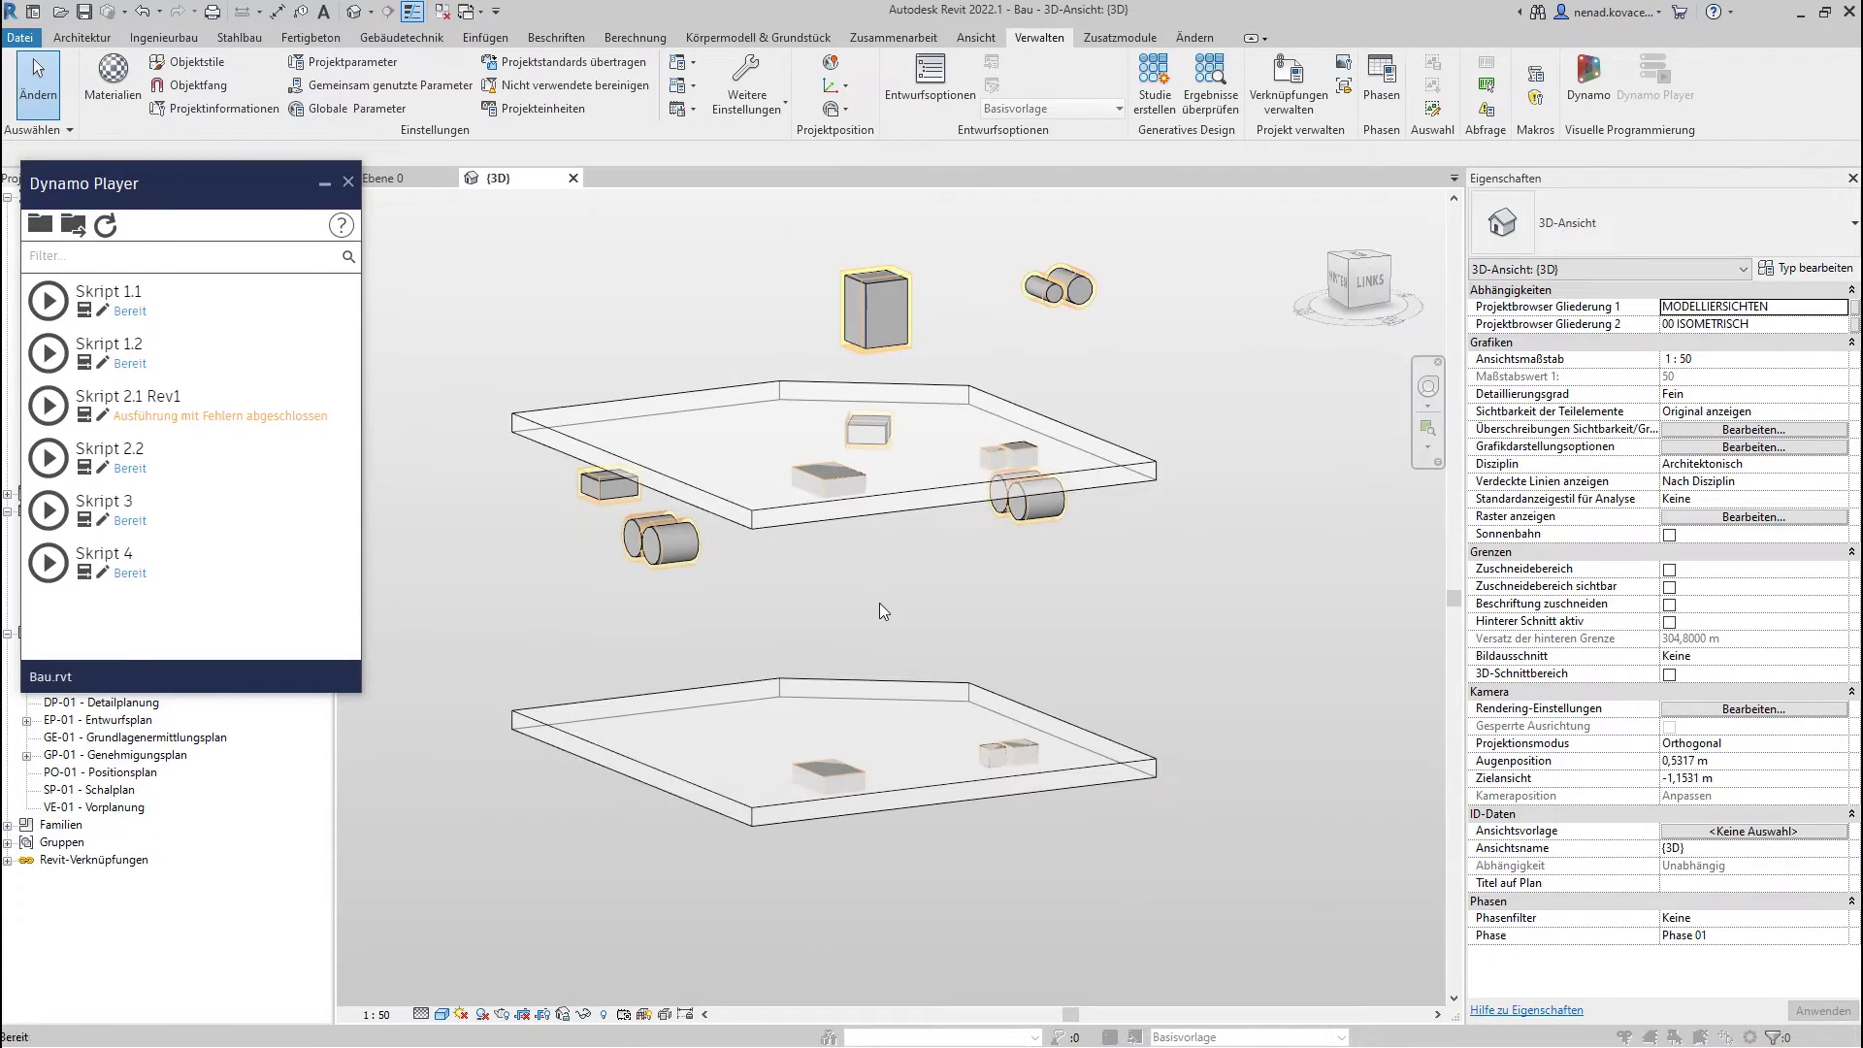
left_click(629, 515)
key("w")
left_click(574, 627)
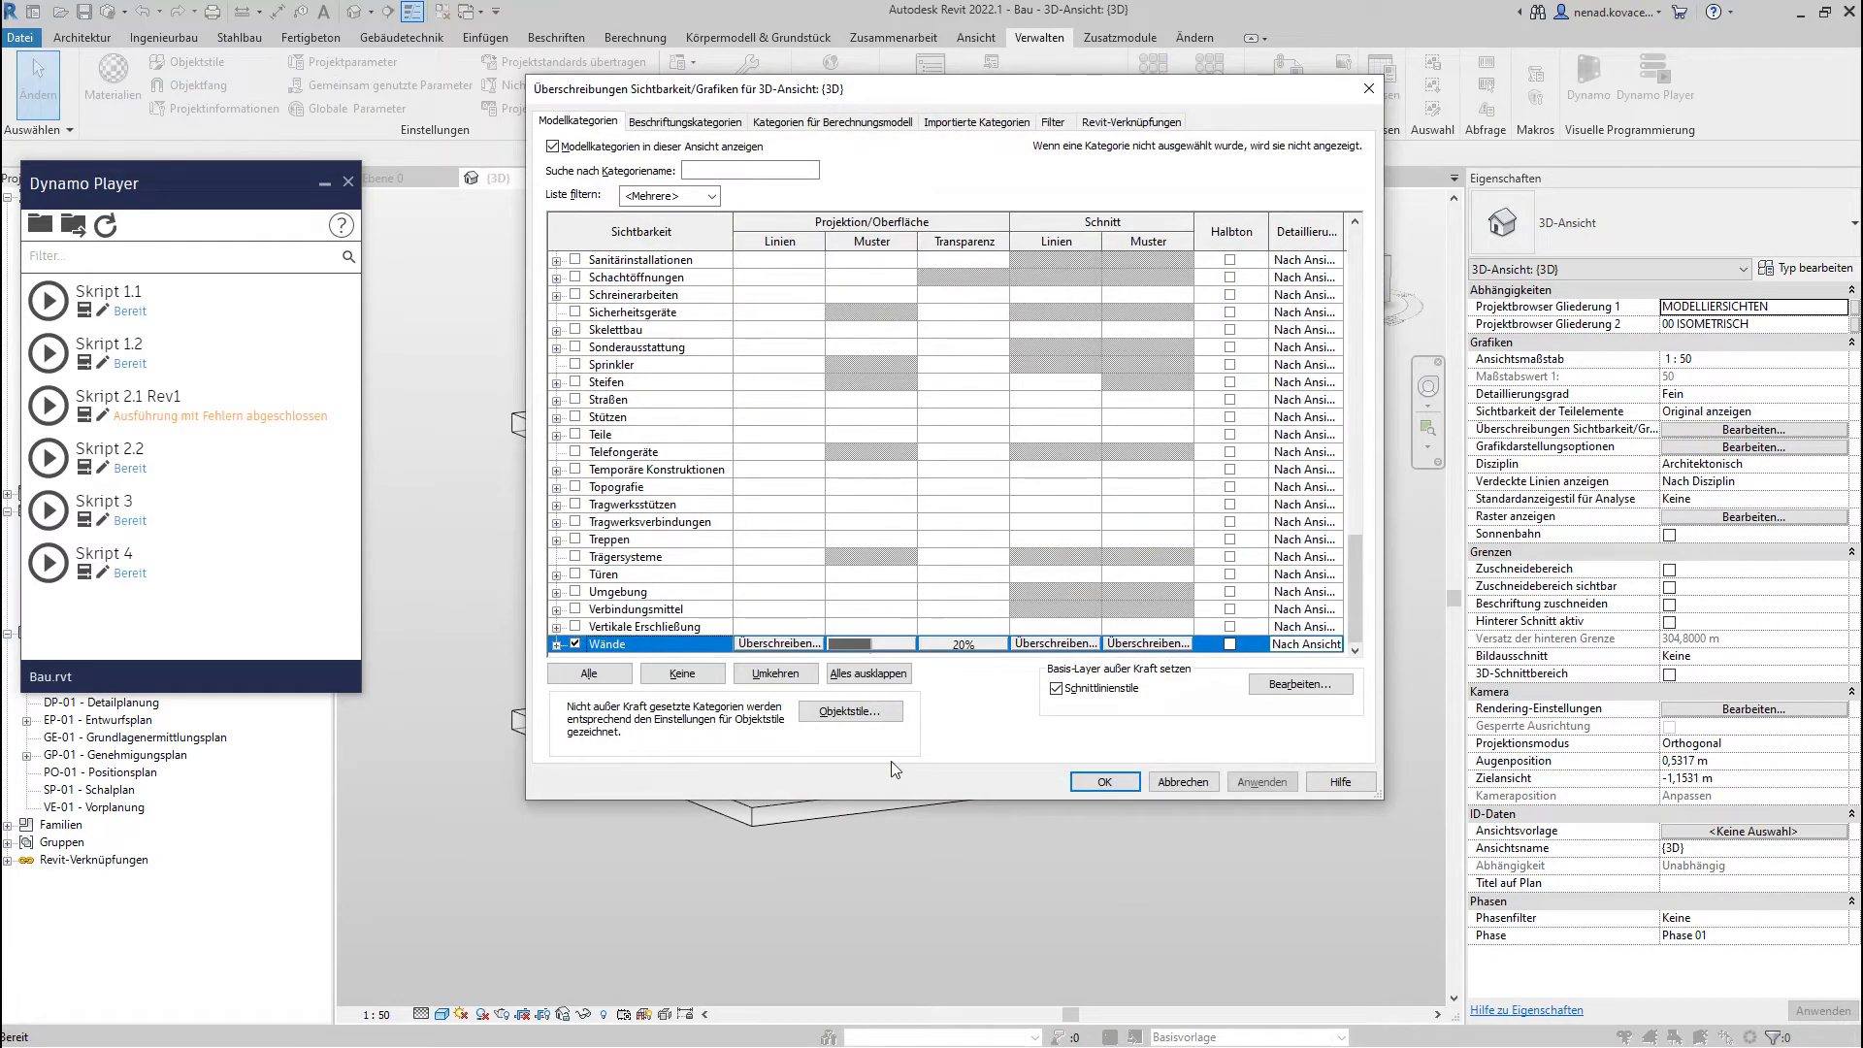
left_click(1125, 779)
- Select the whole building, filter the selection to Allgemeines Modell only and delete the created void elements
scroll(955, 720, "down", 2)
left_click_drag(601, 257, 1203, 801)
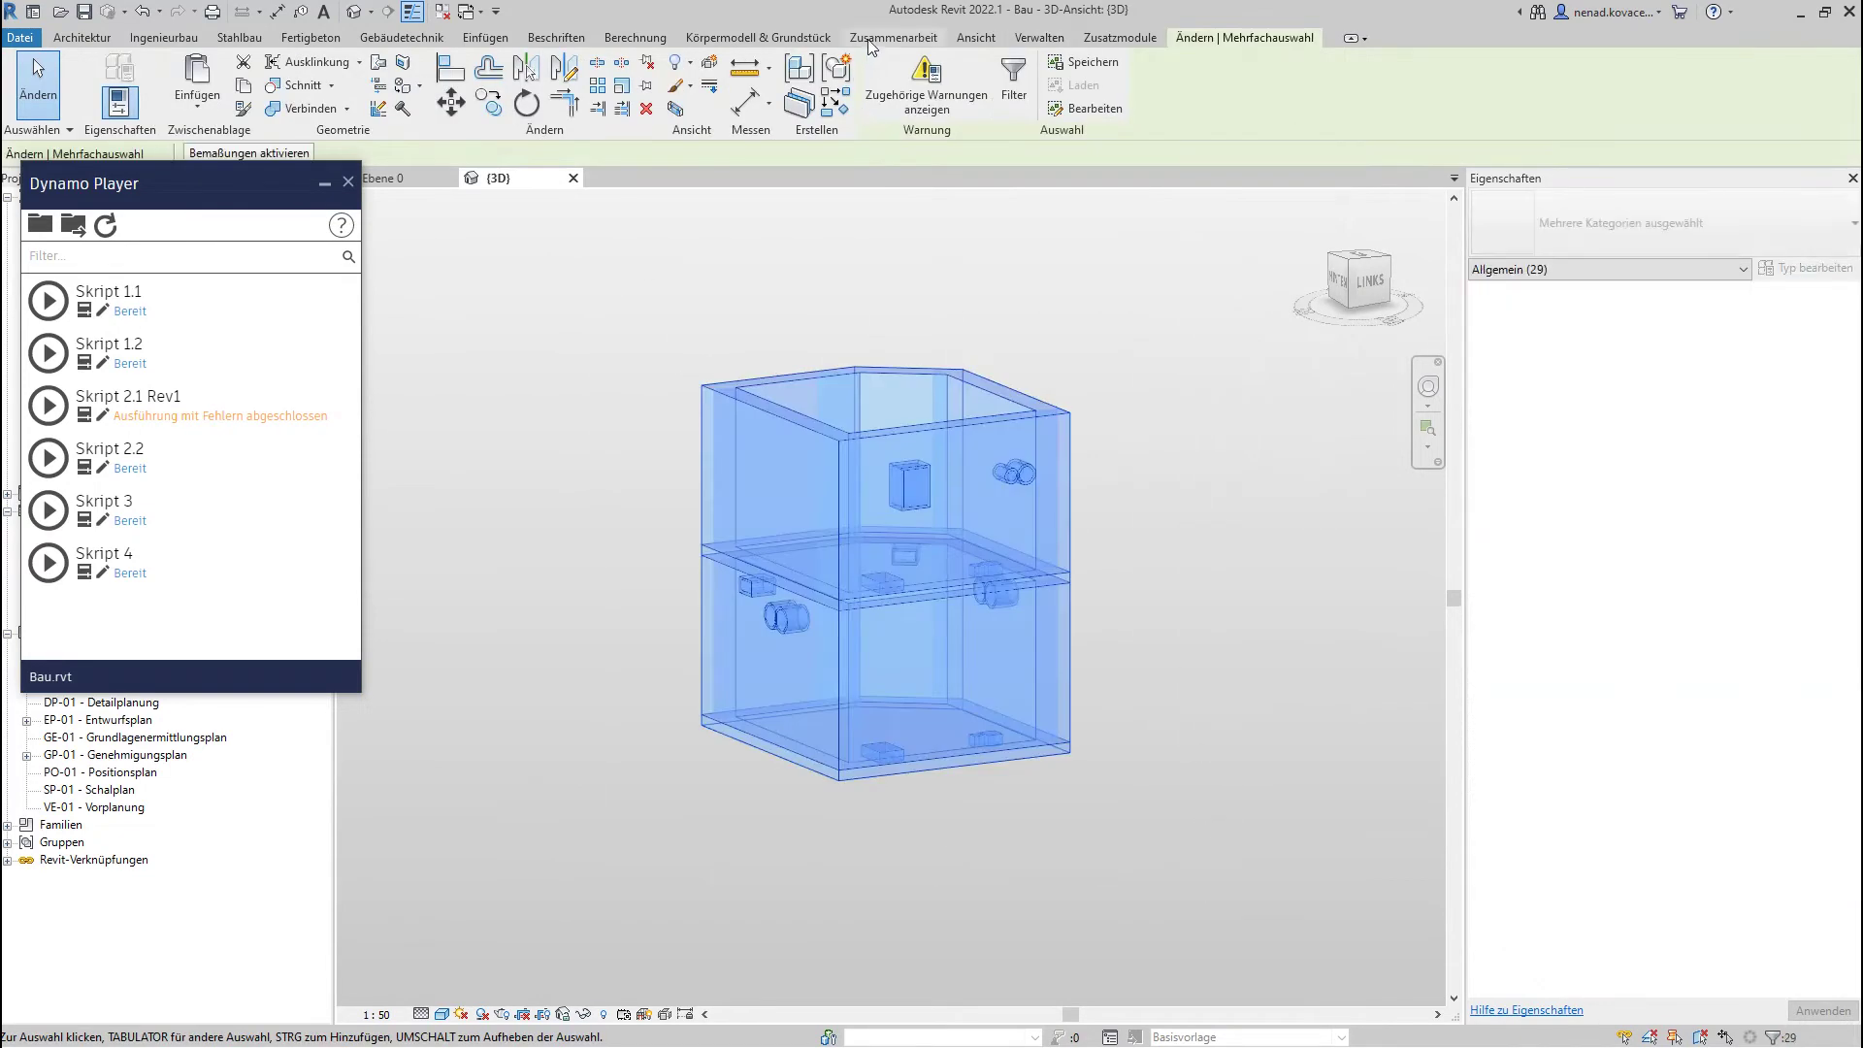
left_click(1014, 87)
left_click(1342, 332)
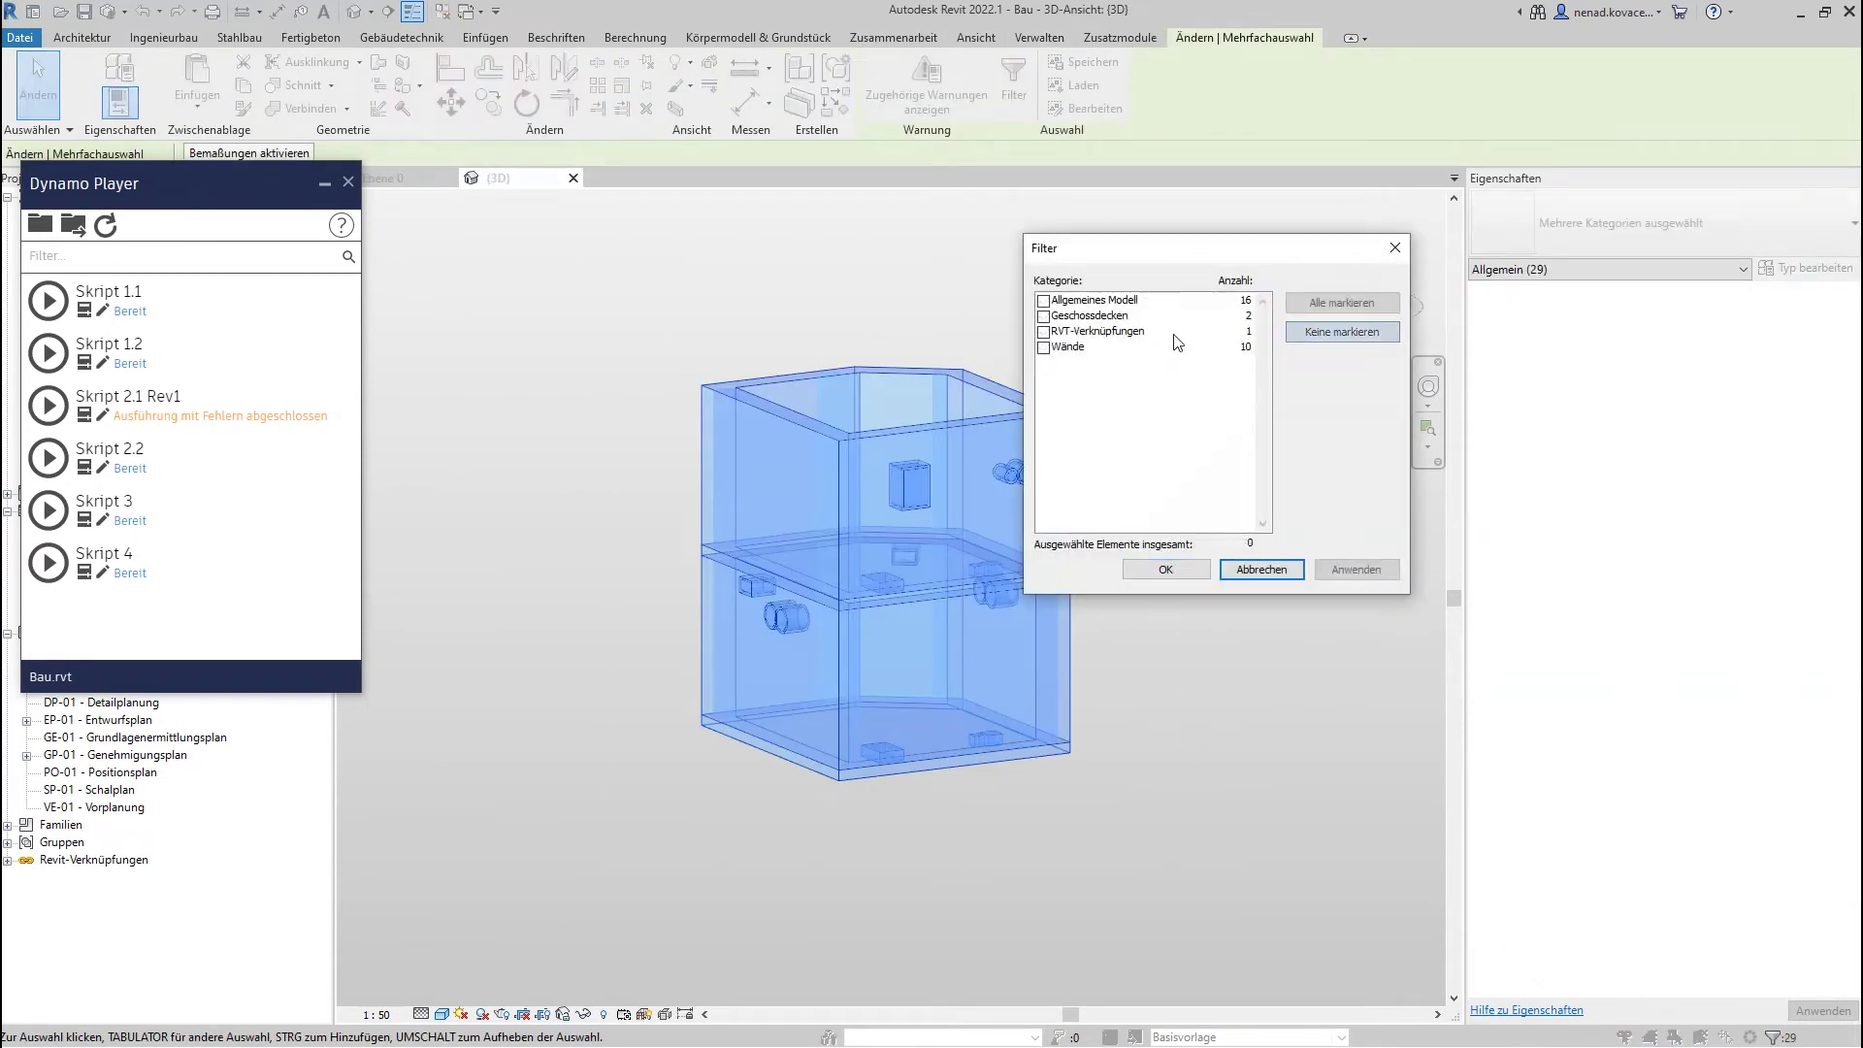
left_click(1044, 301)
left_click(1167, 570)
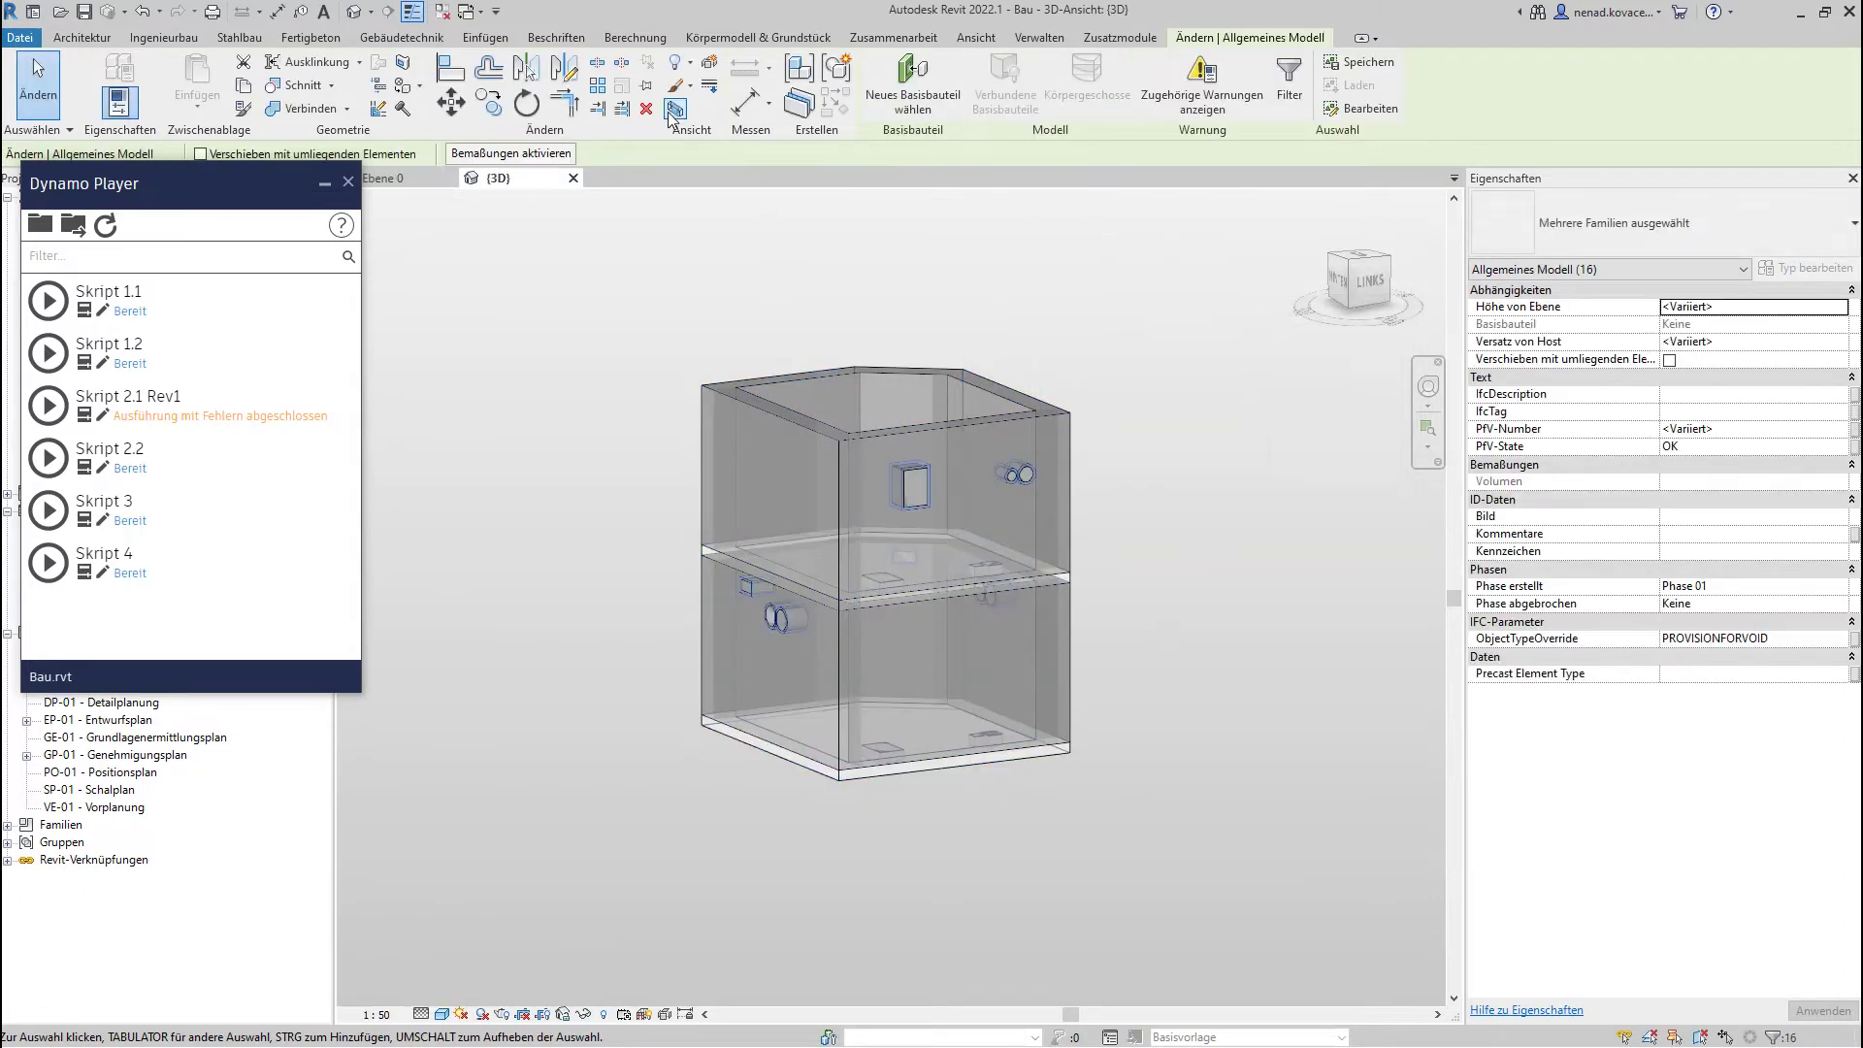
key("Escape")
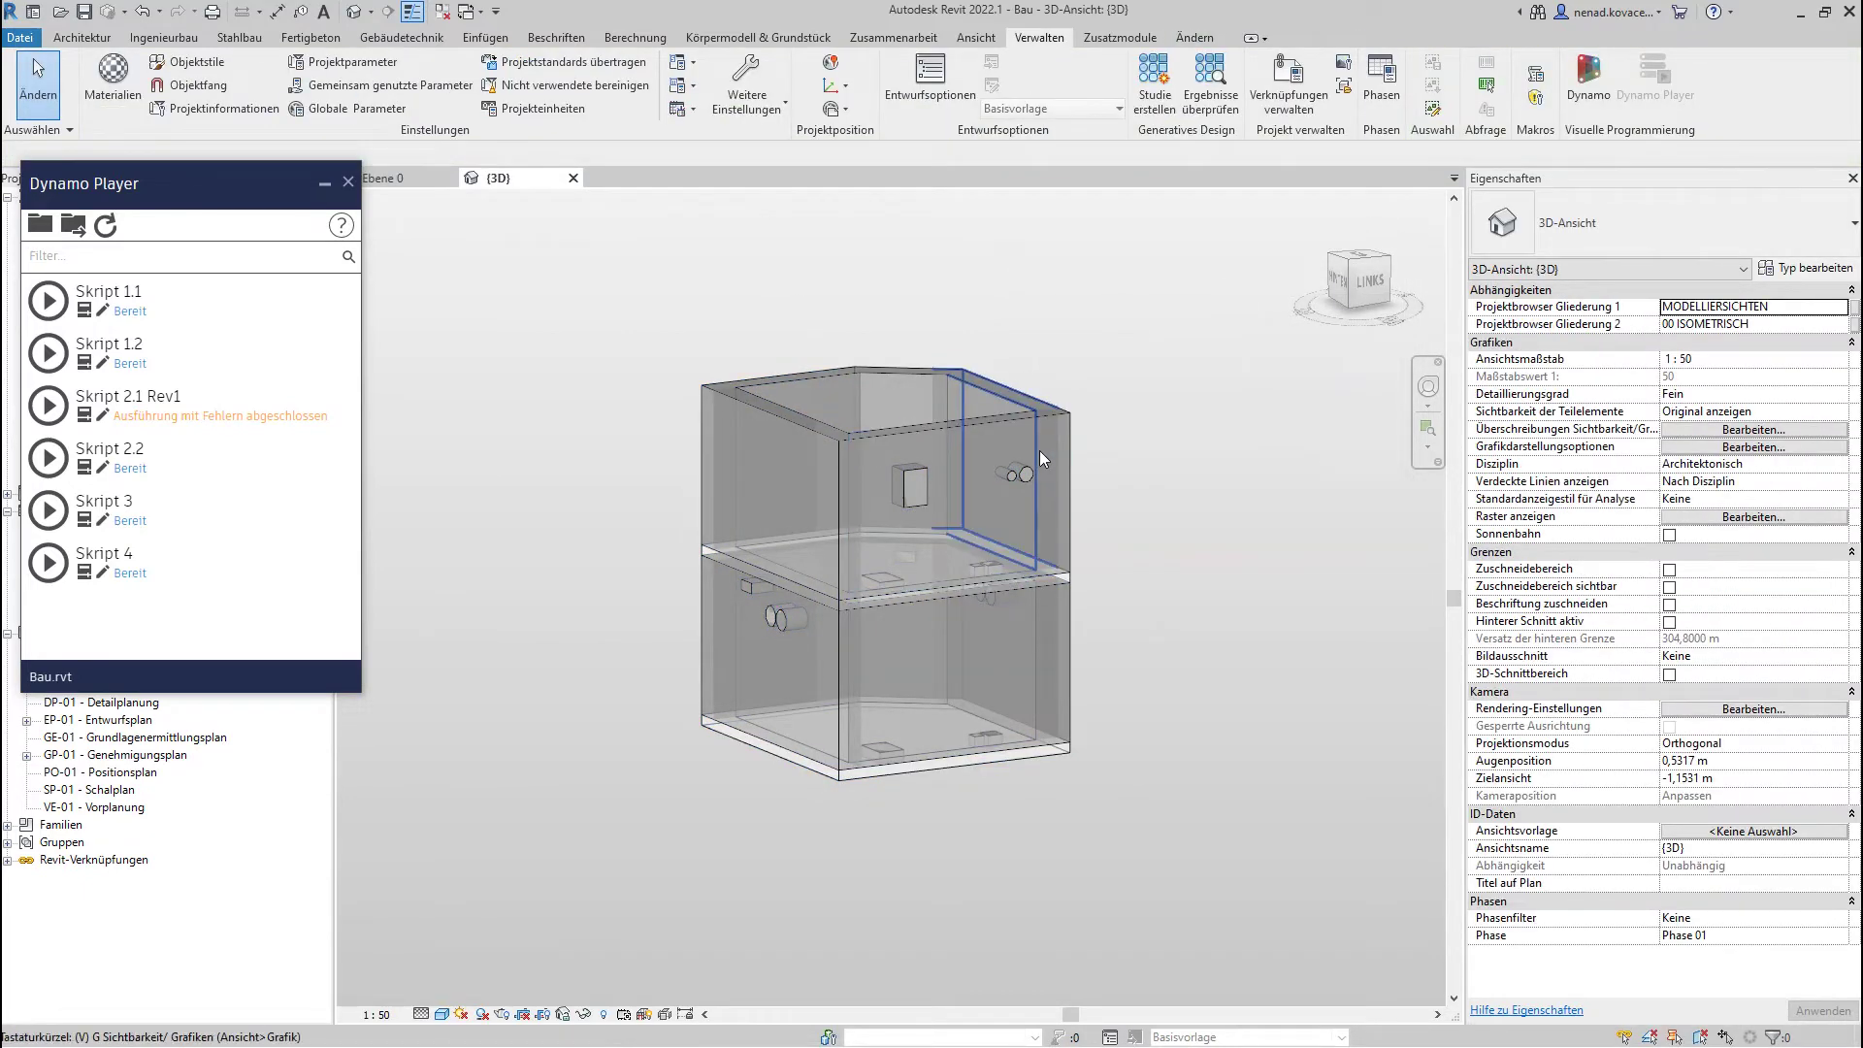
- Hide the linked TGA.ifc model and turn on TGA_installations.ifc in the 3D view's visibility settings
key("v")
key("g")
left_click(1115, 123)
left_click(573, 209)
left_click_drag(681, 81, 776, 235)
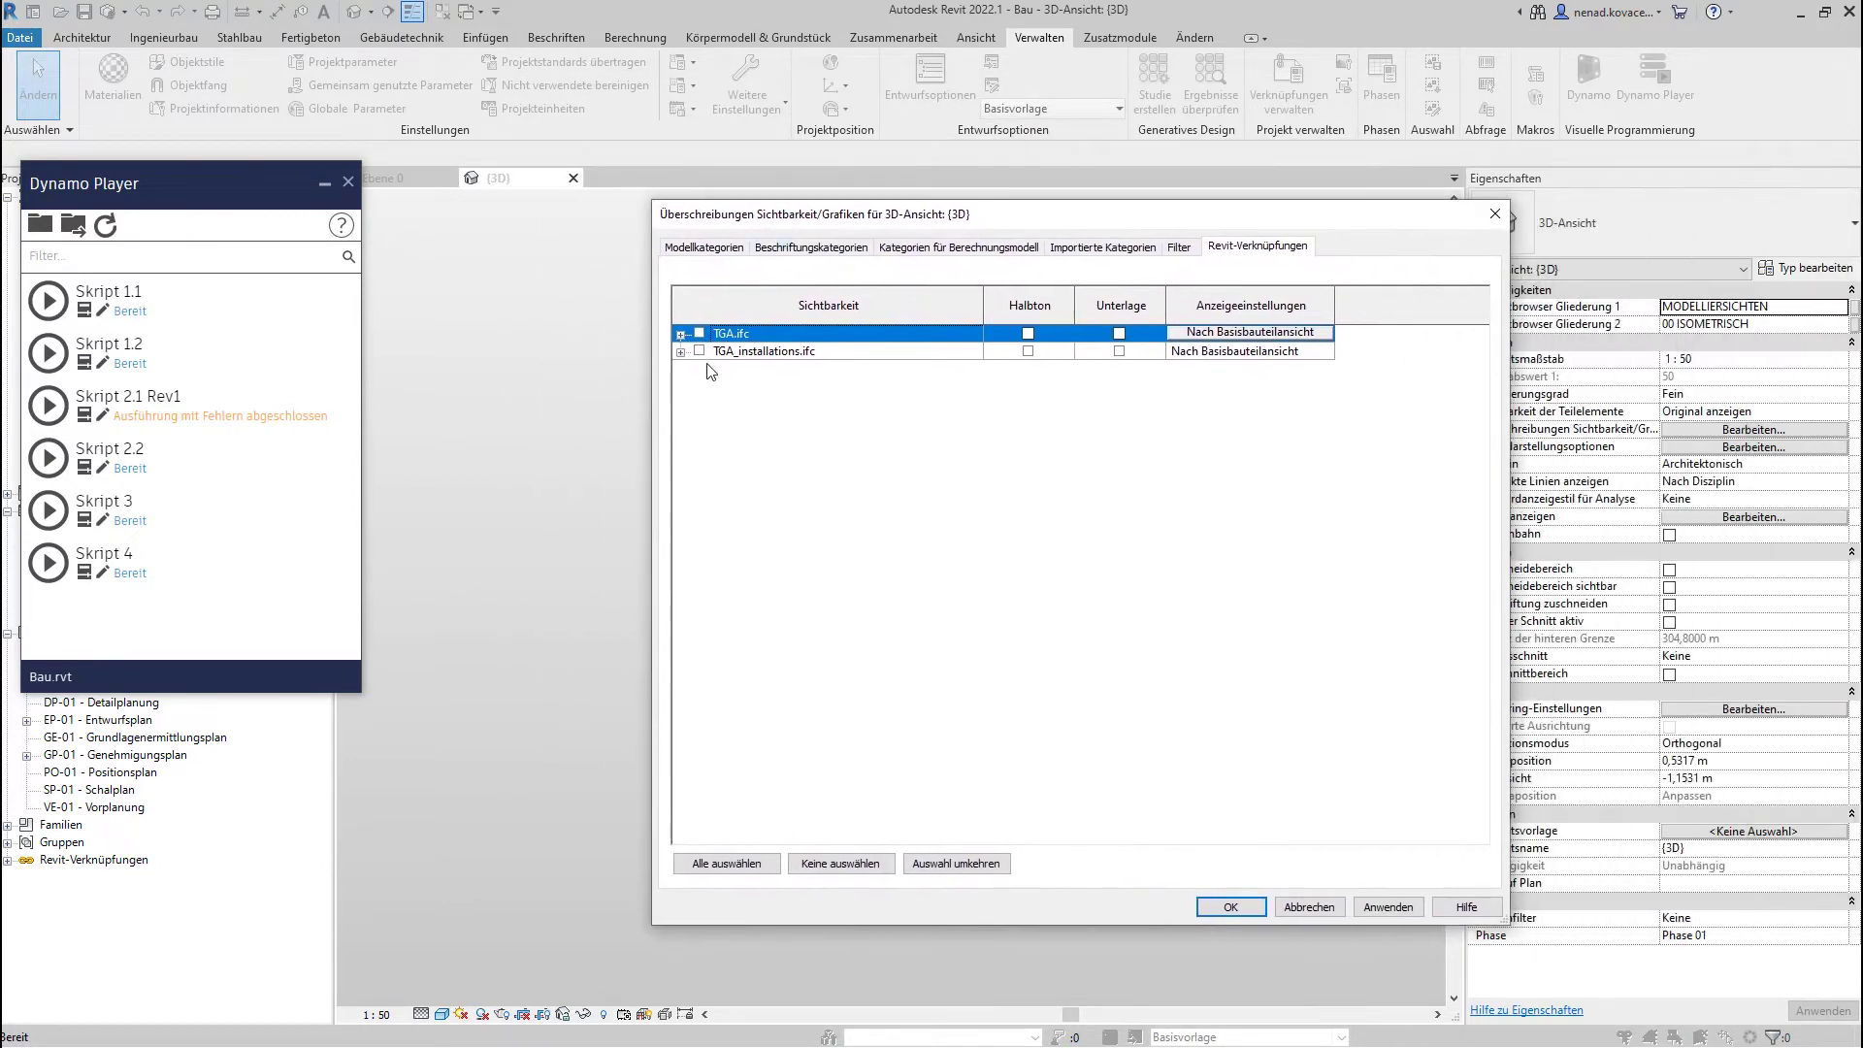
left_click(699, 350)
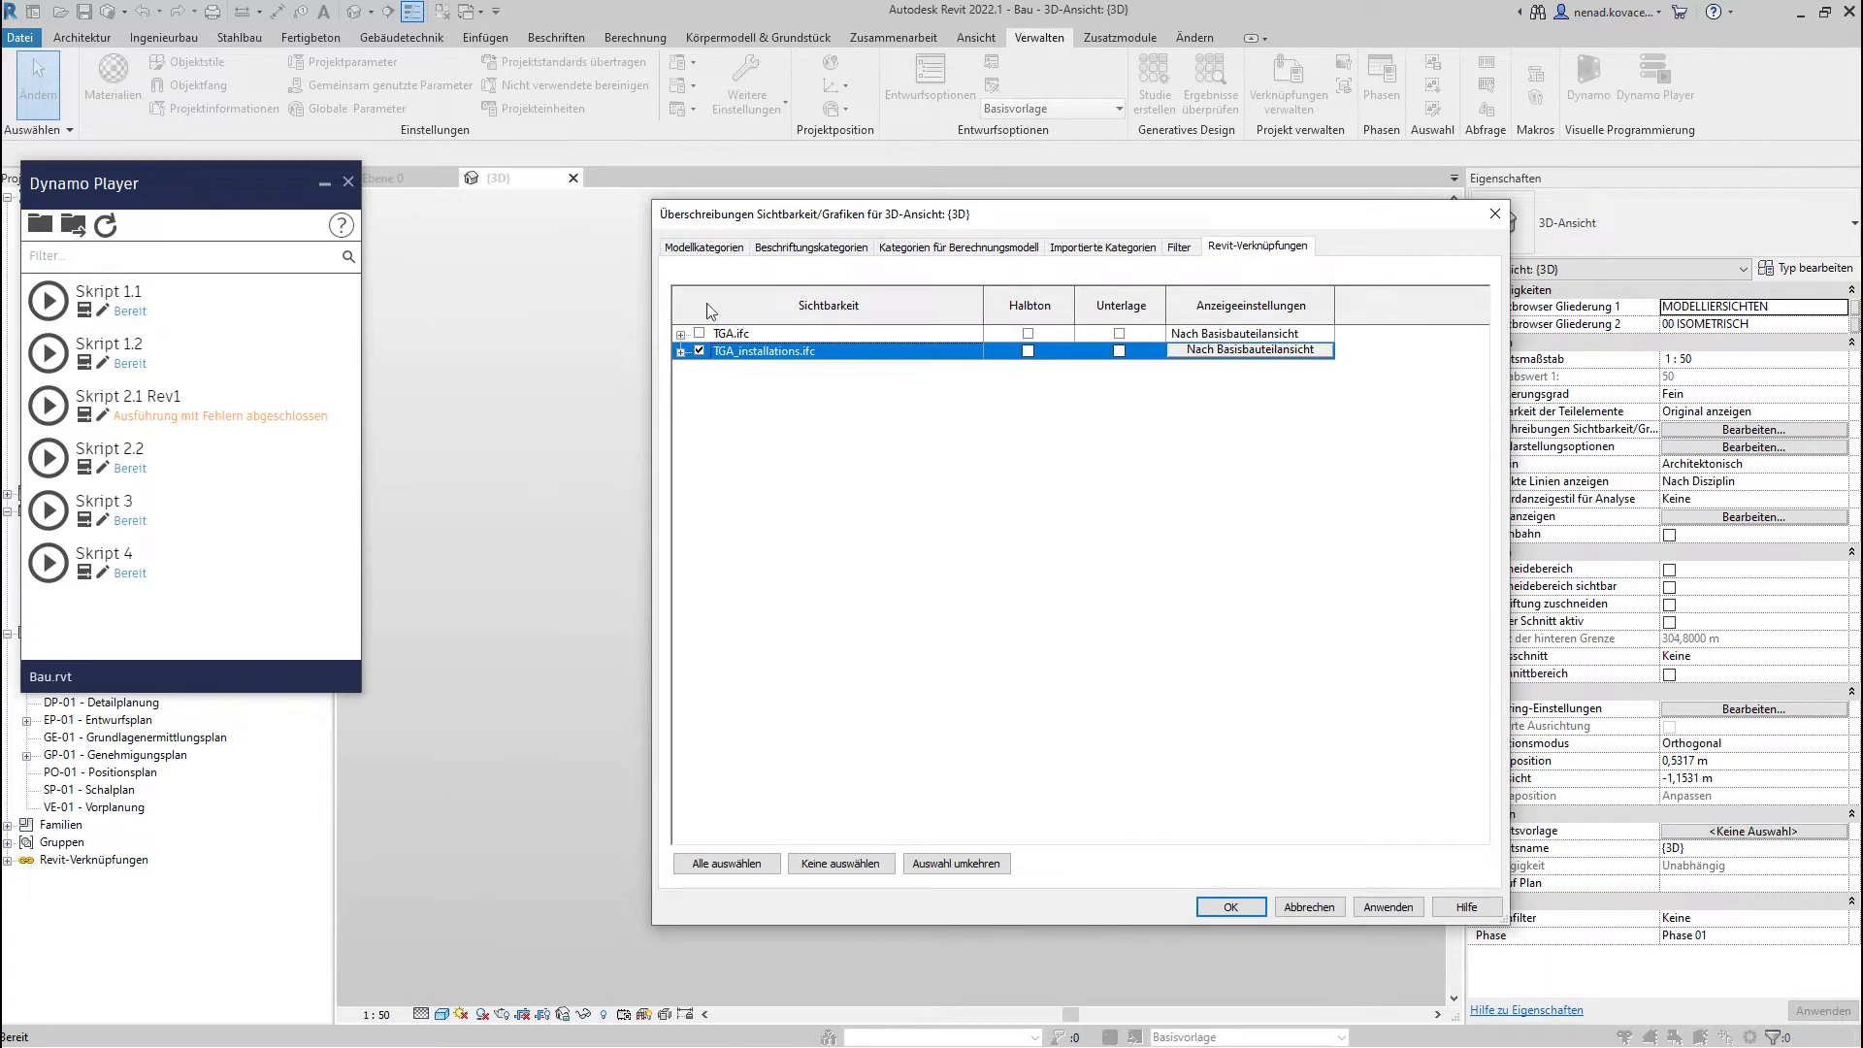
- Turn on the Luftkanäle model category in the 3D view's visibility settings
left_click(704, 247)
left_click(801, 525)
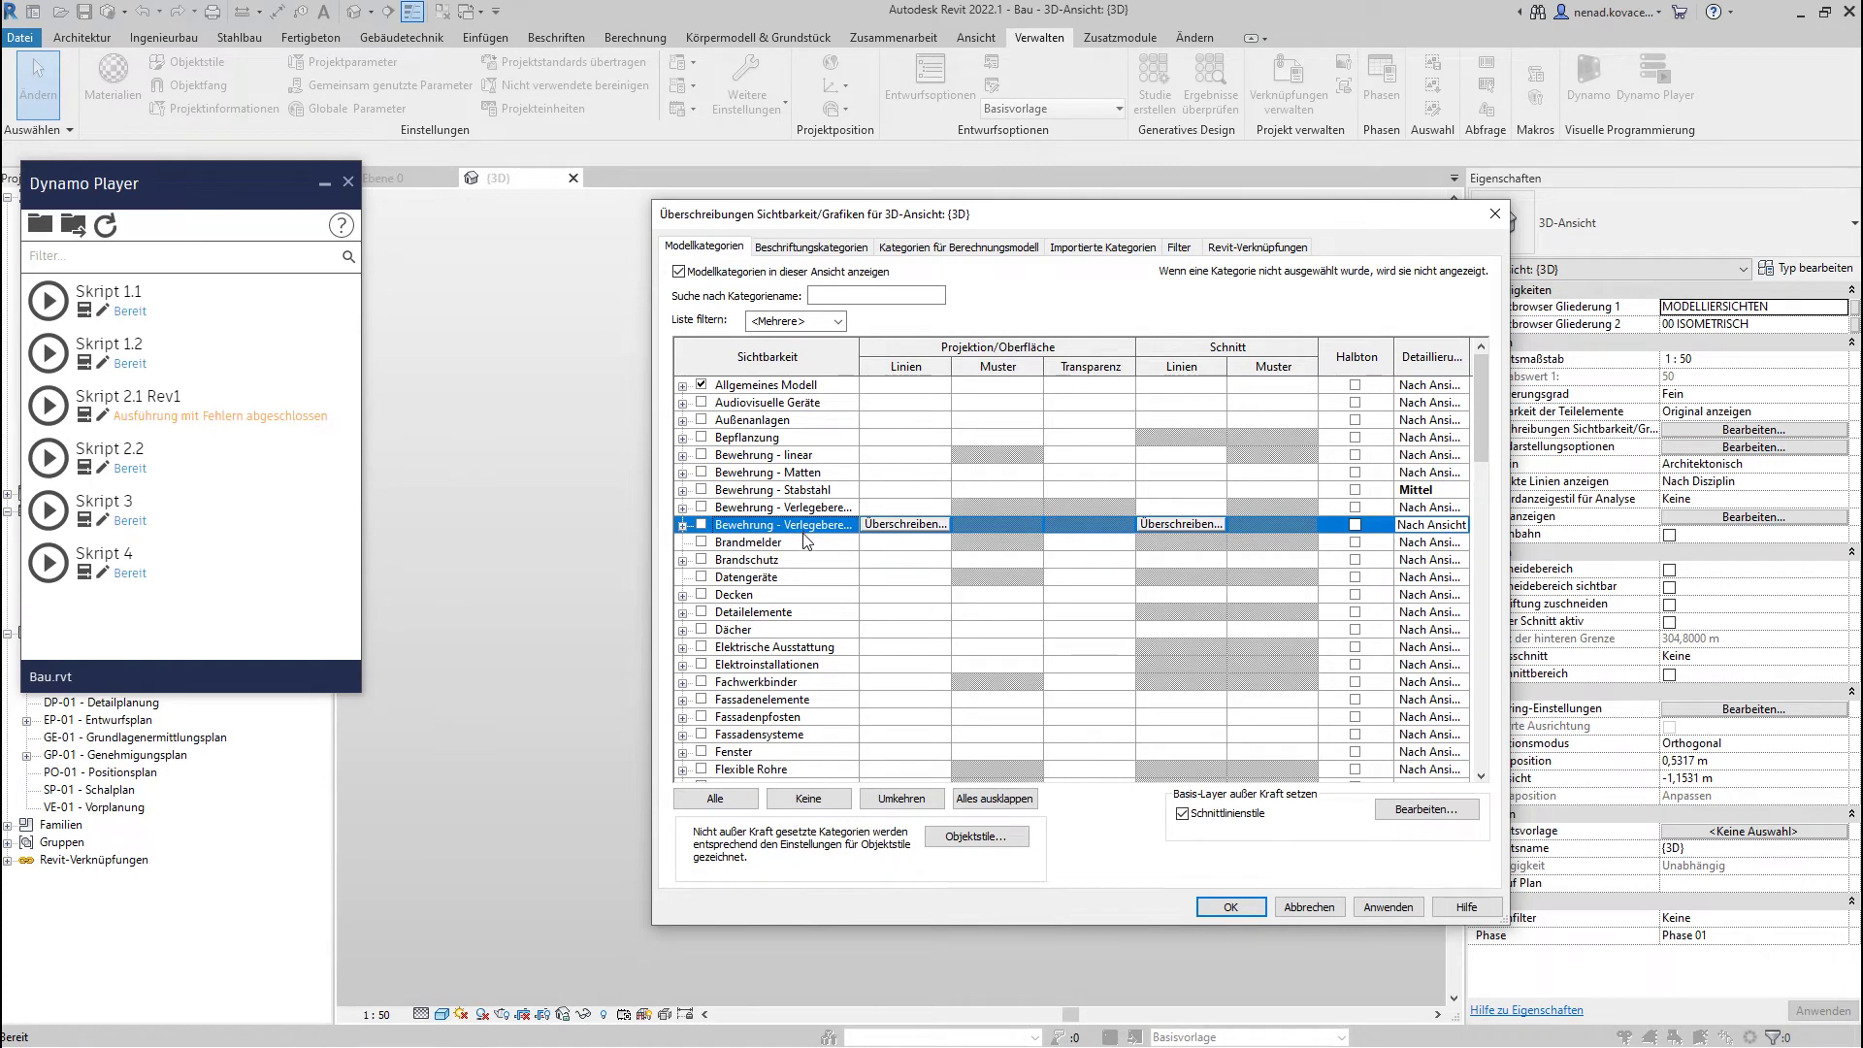
key("l")
scroll(796, 558, "down", 3)
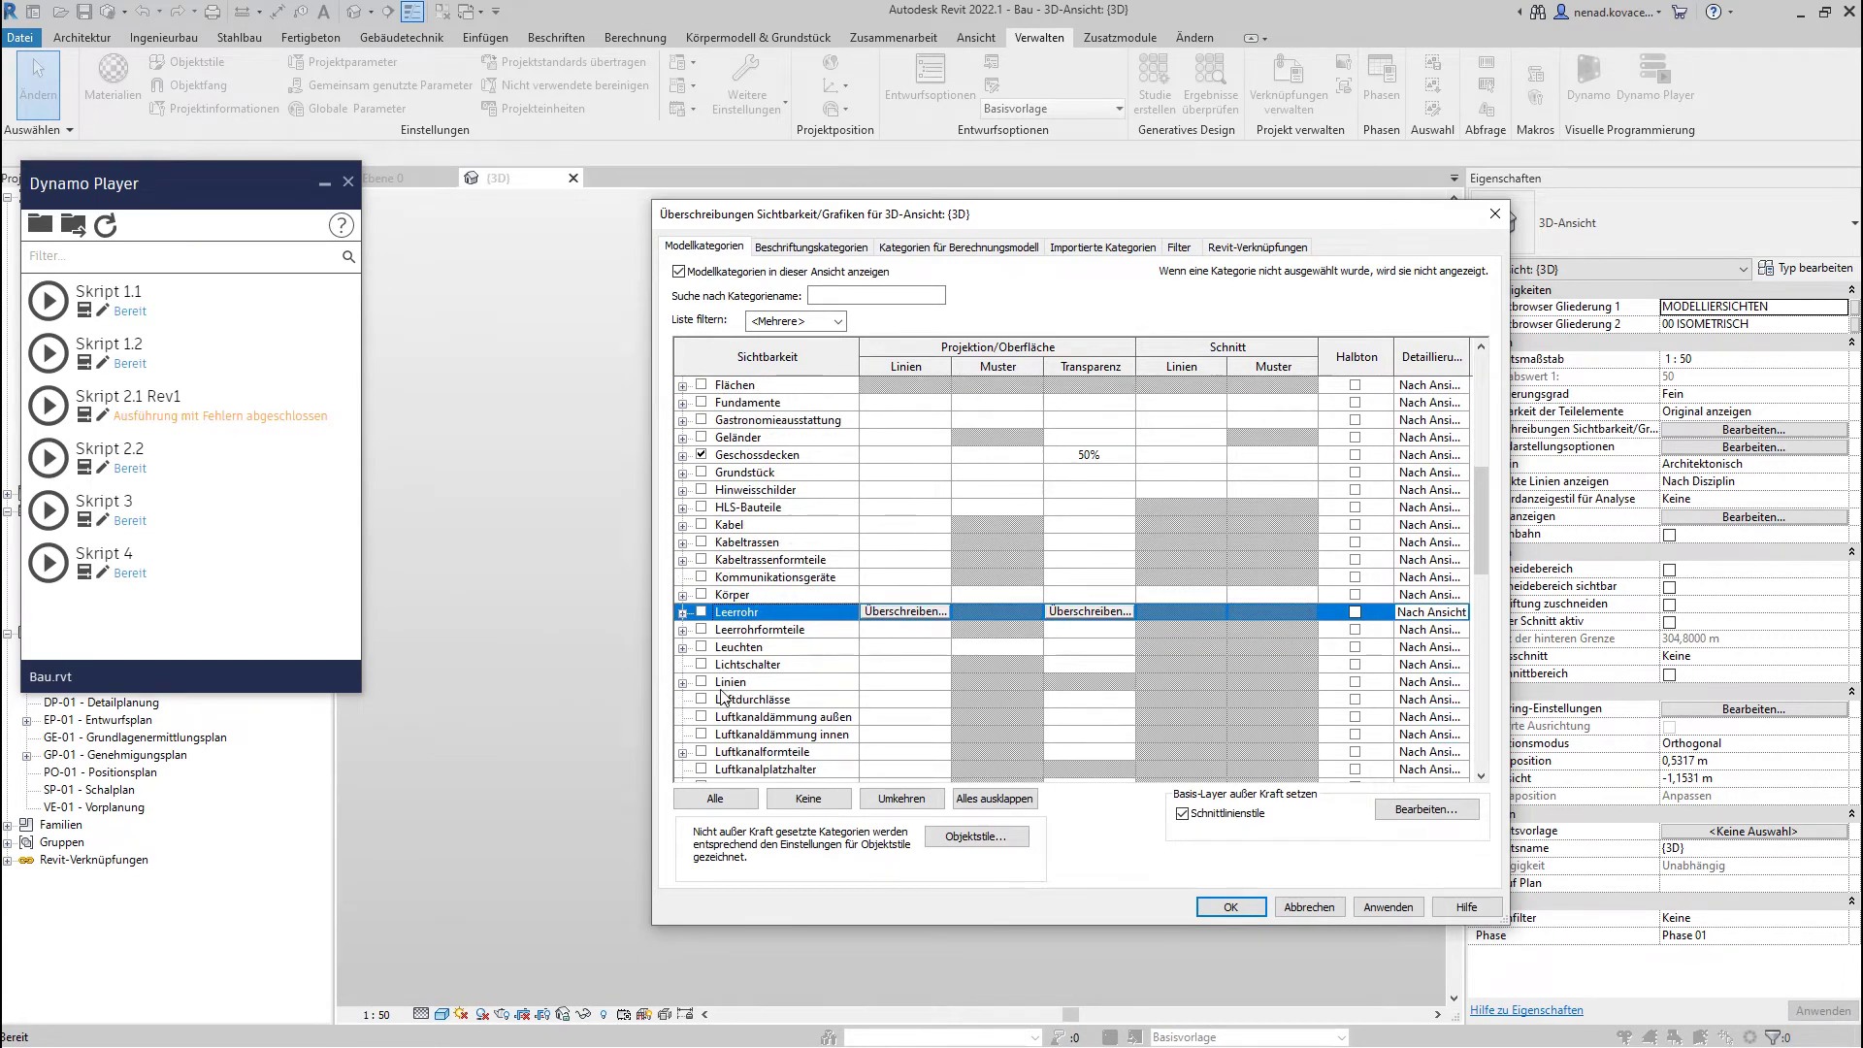
scroll(734, 696, "down", 2)
scroll(712, 666, "down", 1)
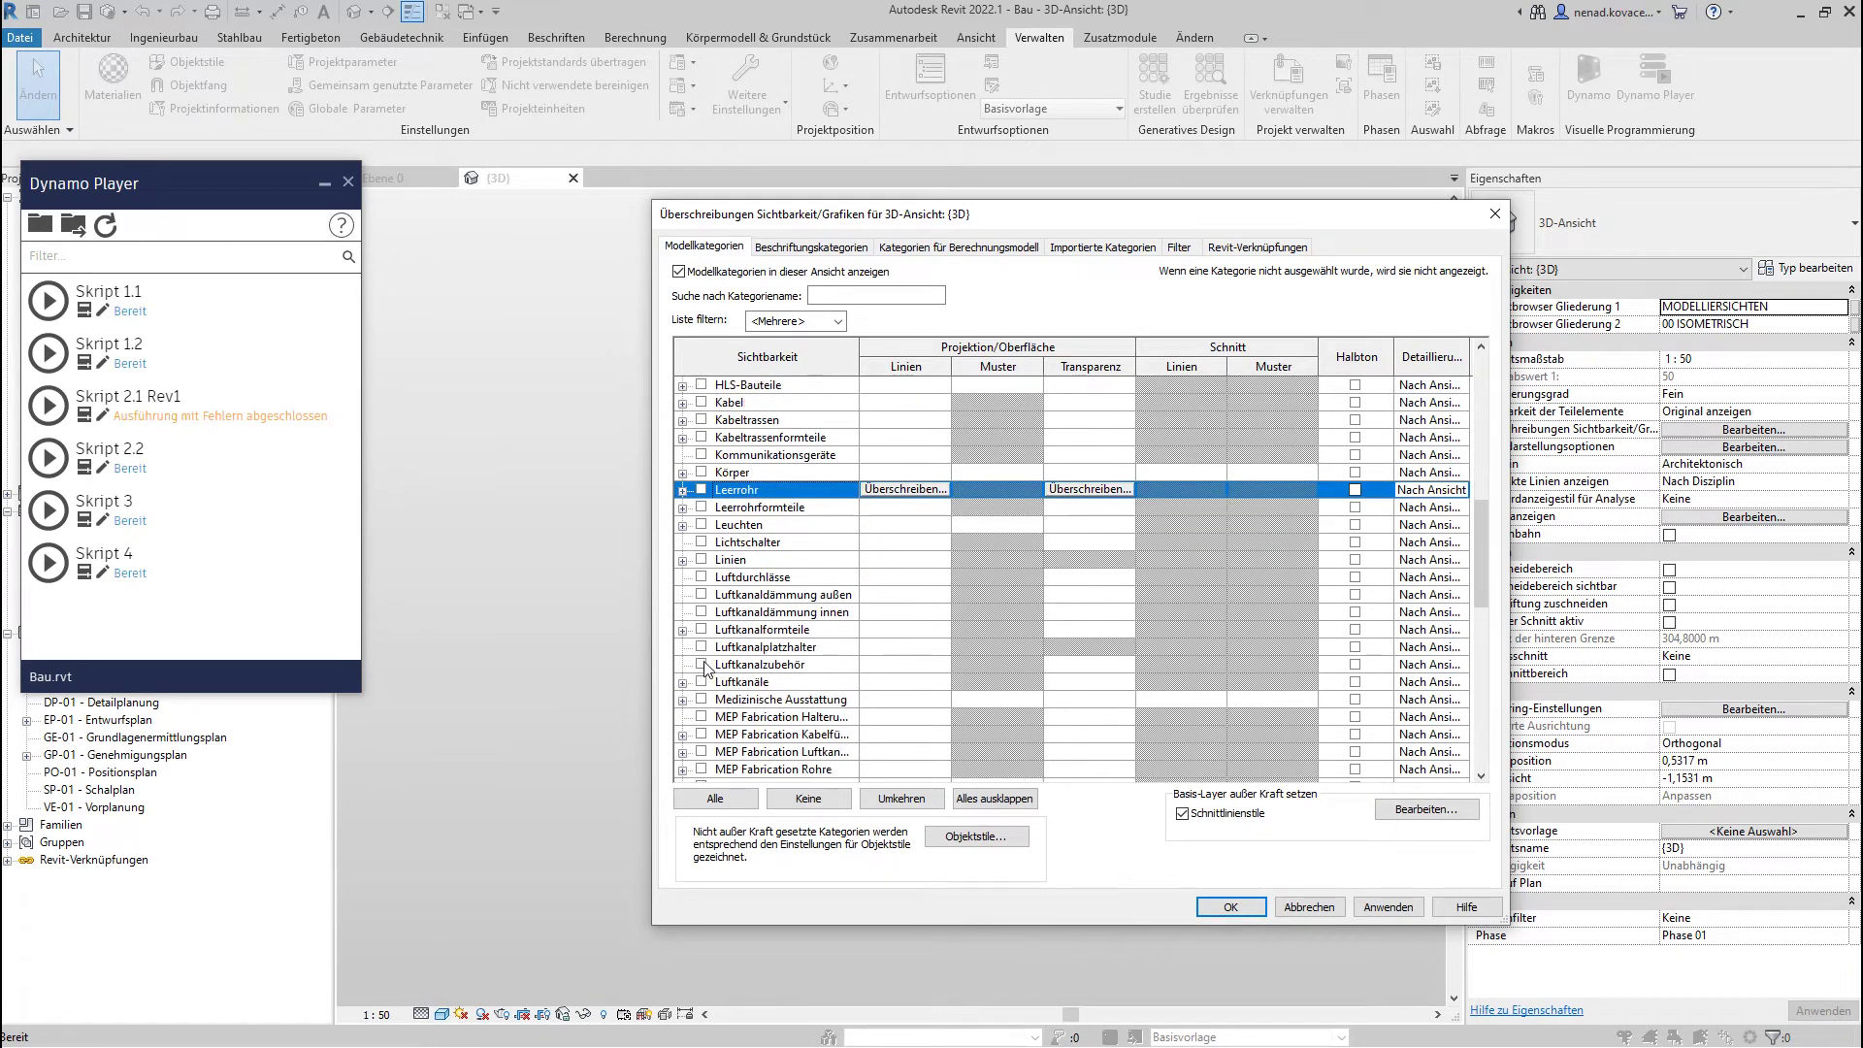
scroll(707, 667, "down", 1)
left_click(700, 664)
- Turn on the Rohre and Kabeltrassen model categories and apply the visibility settings to the 3D view
left_click(763, 613)
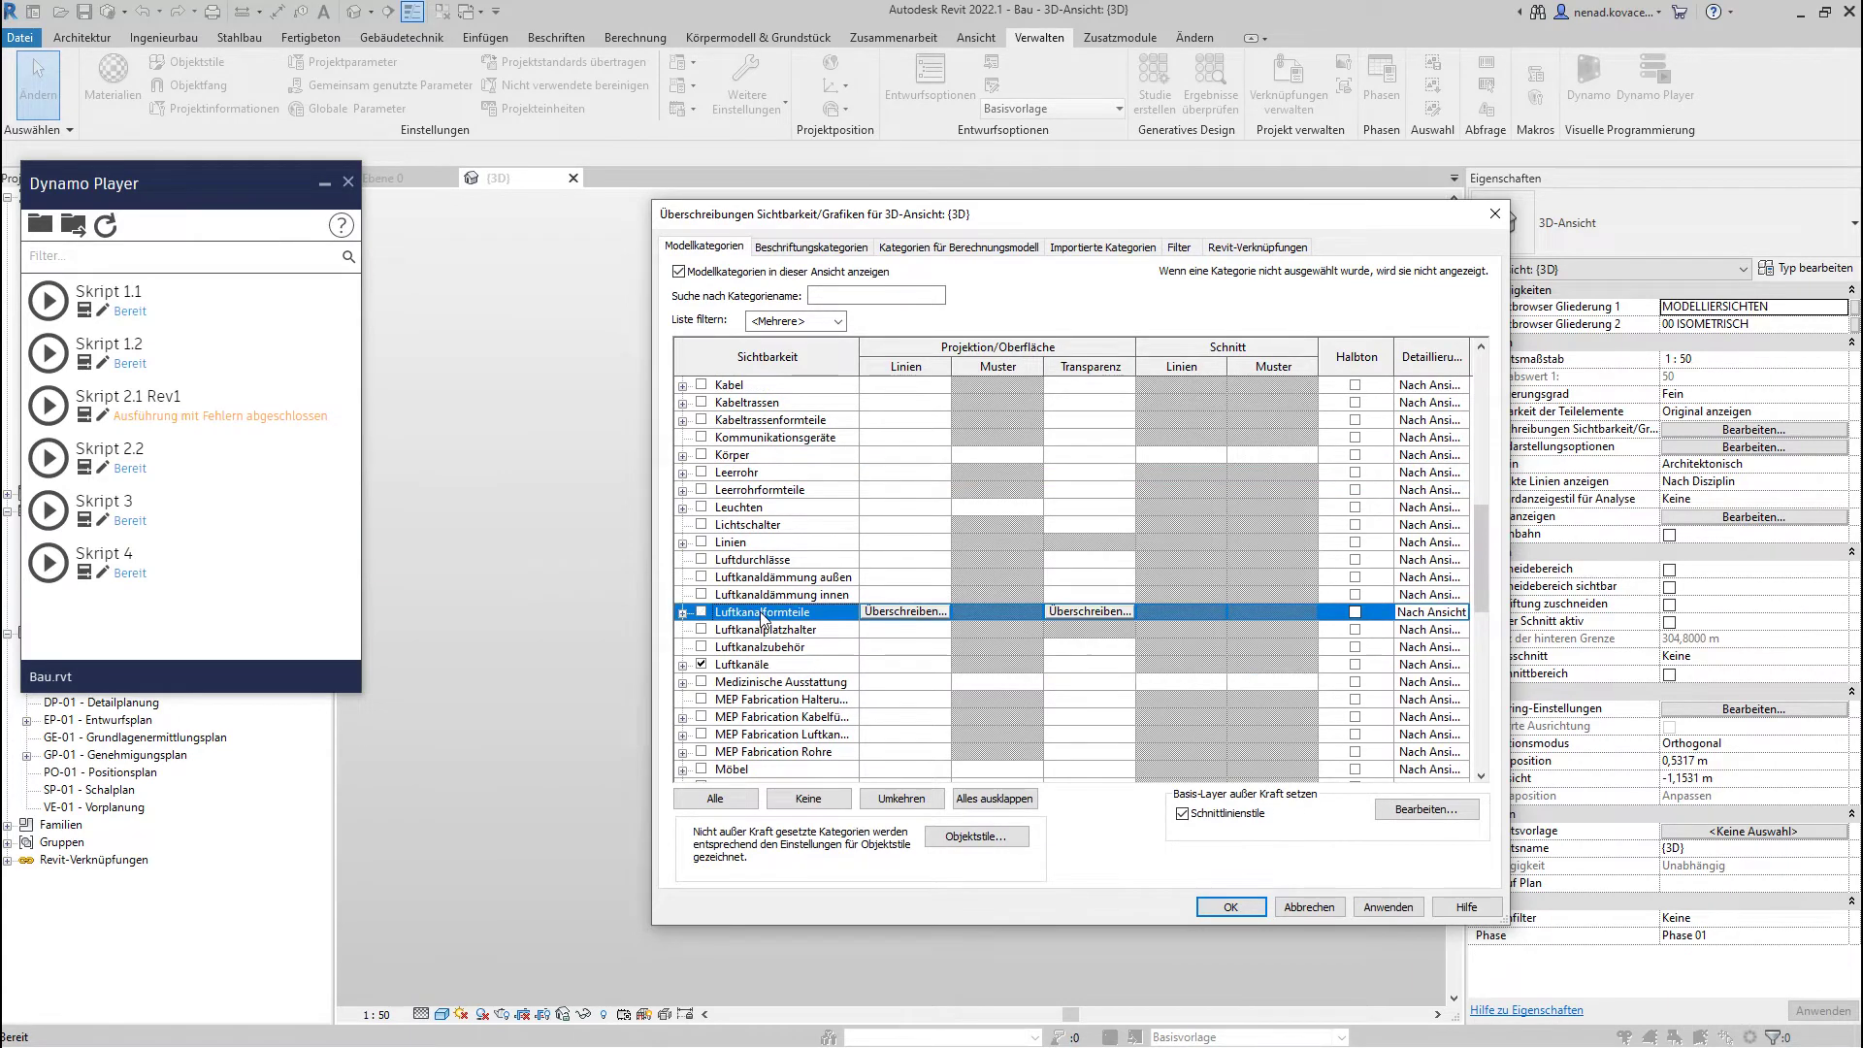
key("r")
scroll(757, 615, "down", 3)
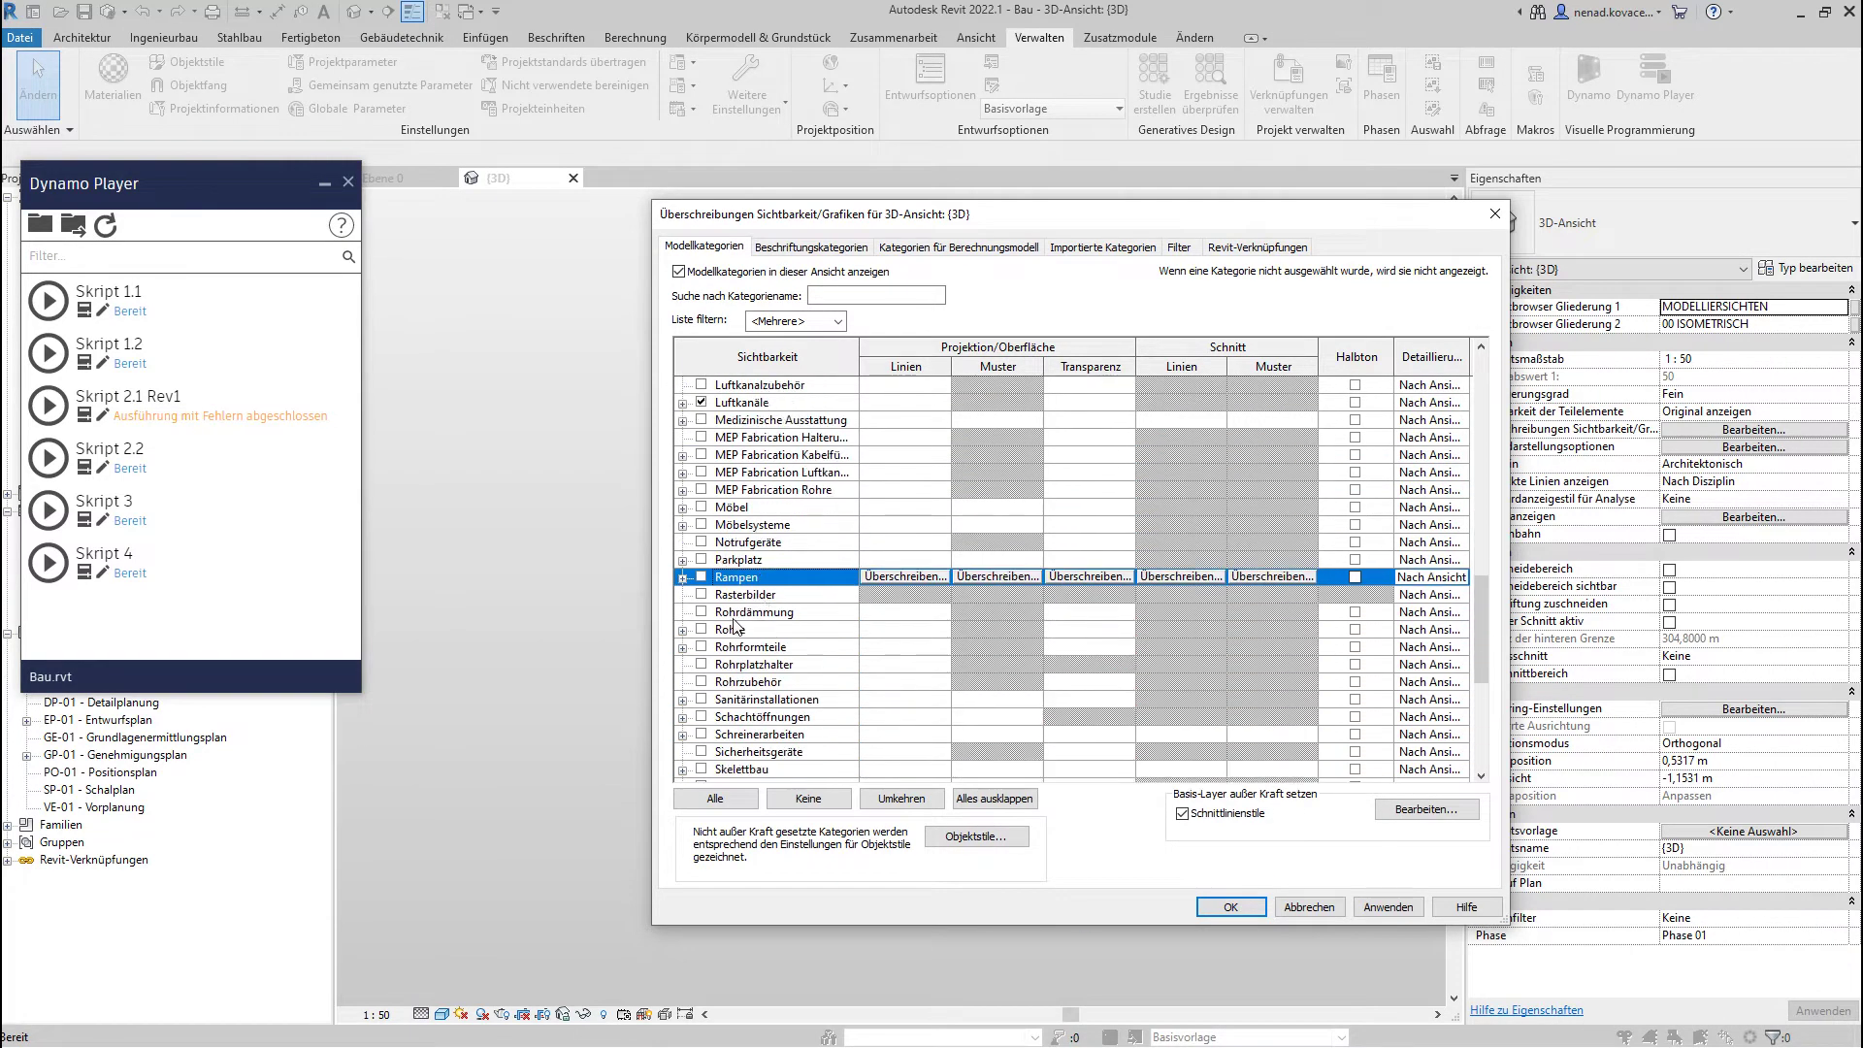
left_click(702, 629)
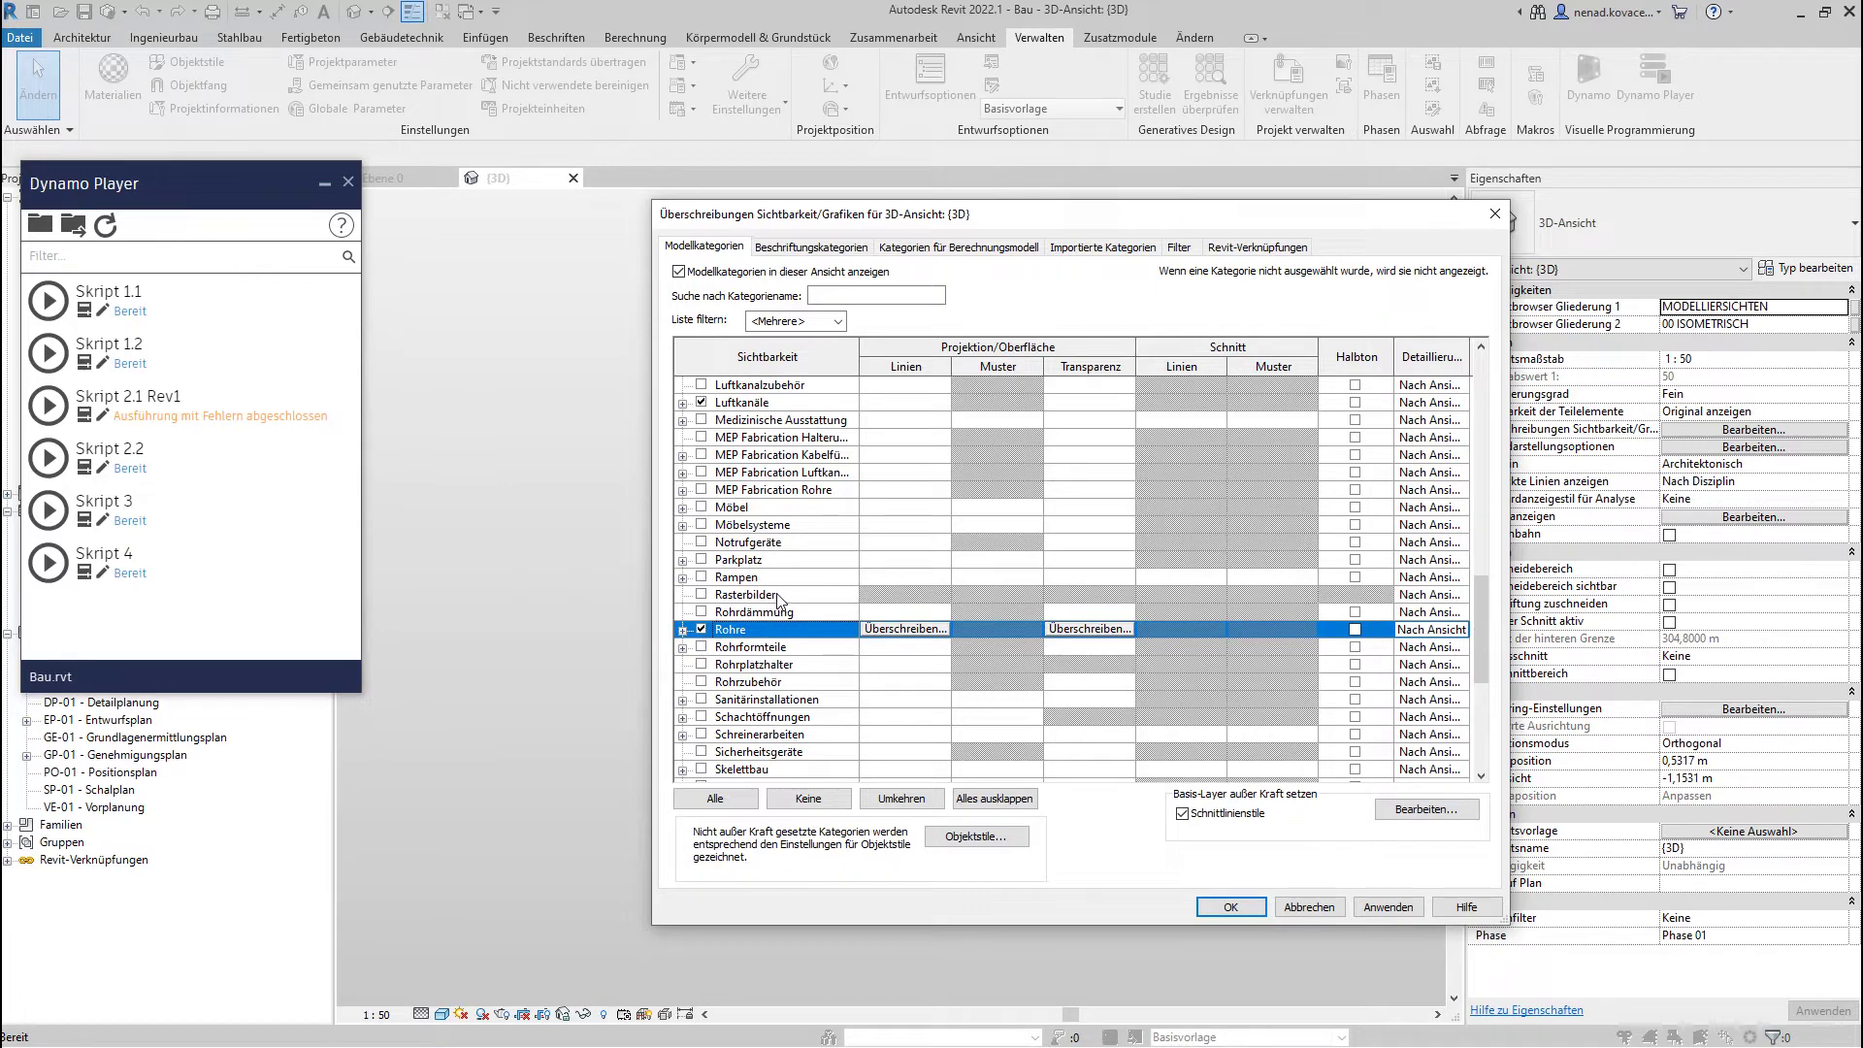
key("k")
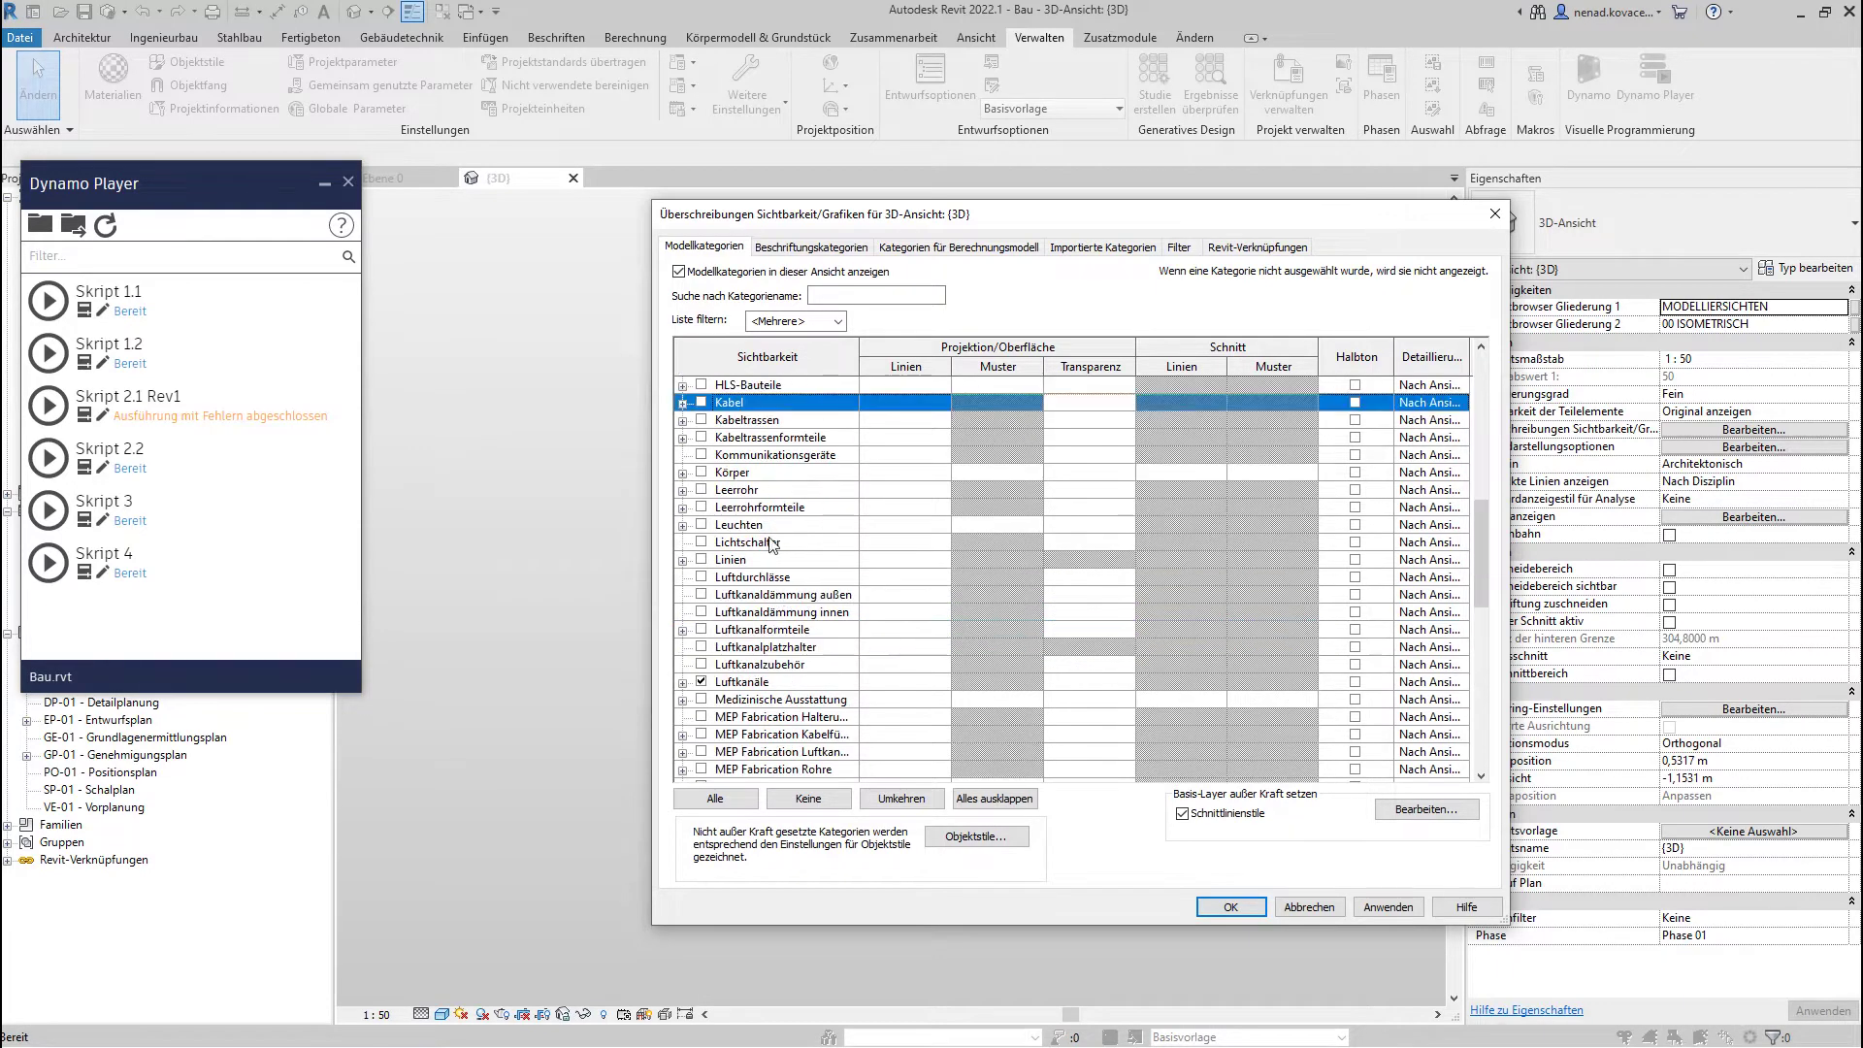
left_click(701, 420)
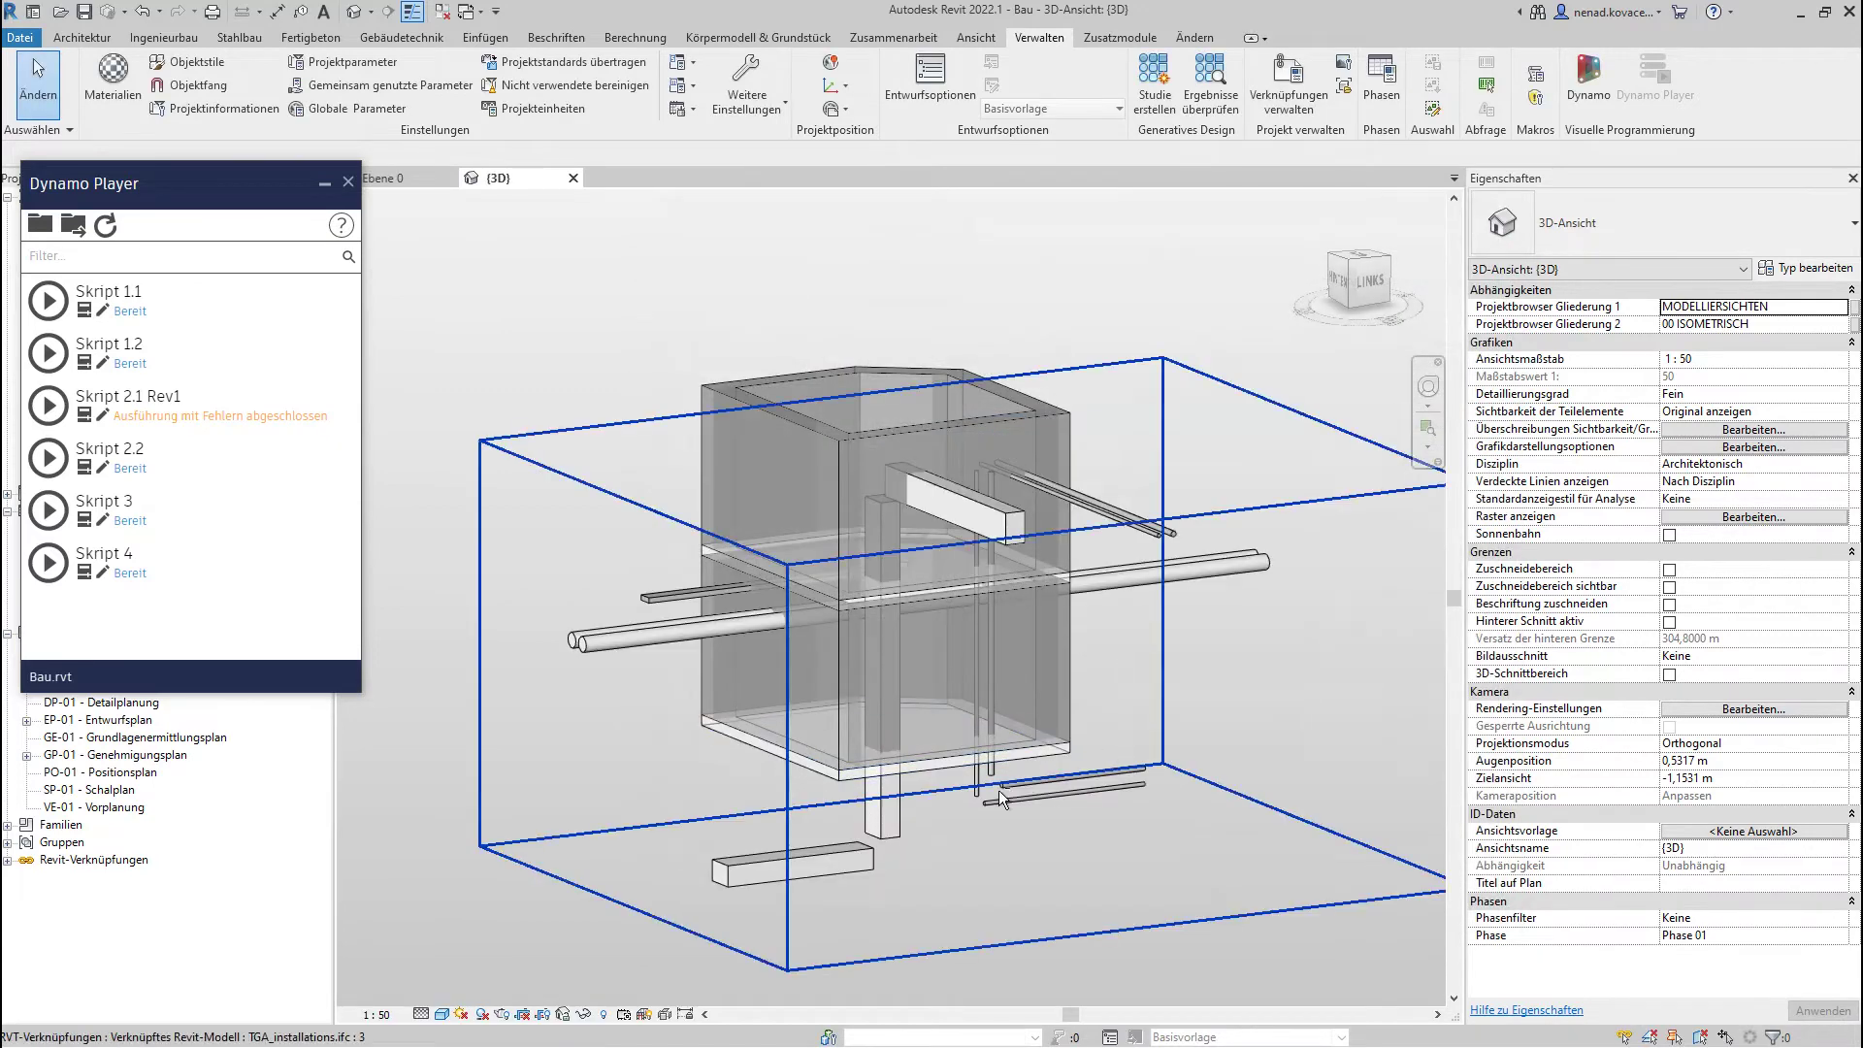
middle_click_drag(998, 790, 1076, 861, "shift")
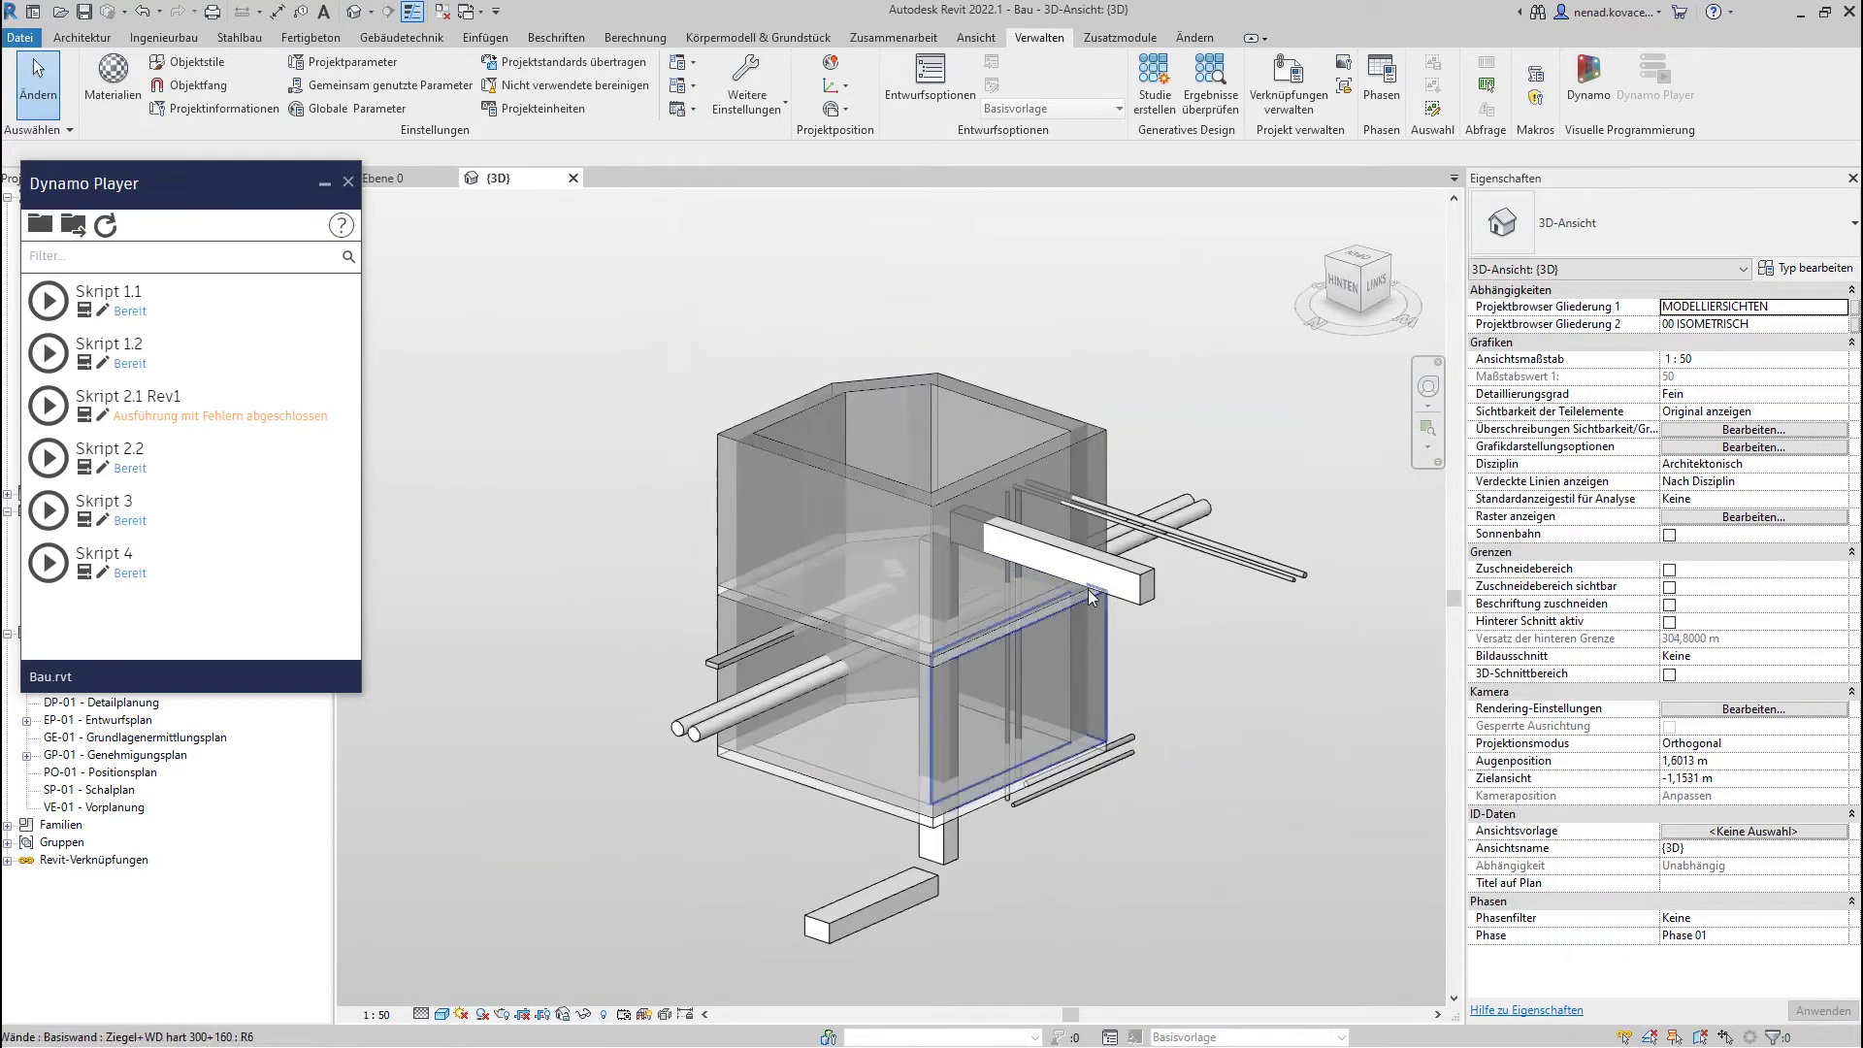
- Check the linked TGA_installations.ifc model in the properties and view its installations from another side of the building
left_click(1141, 573)
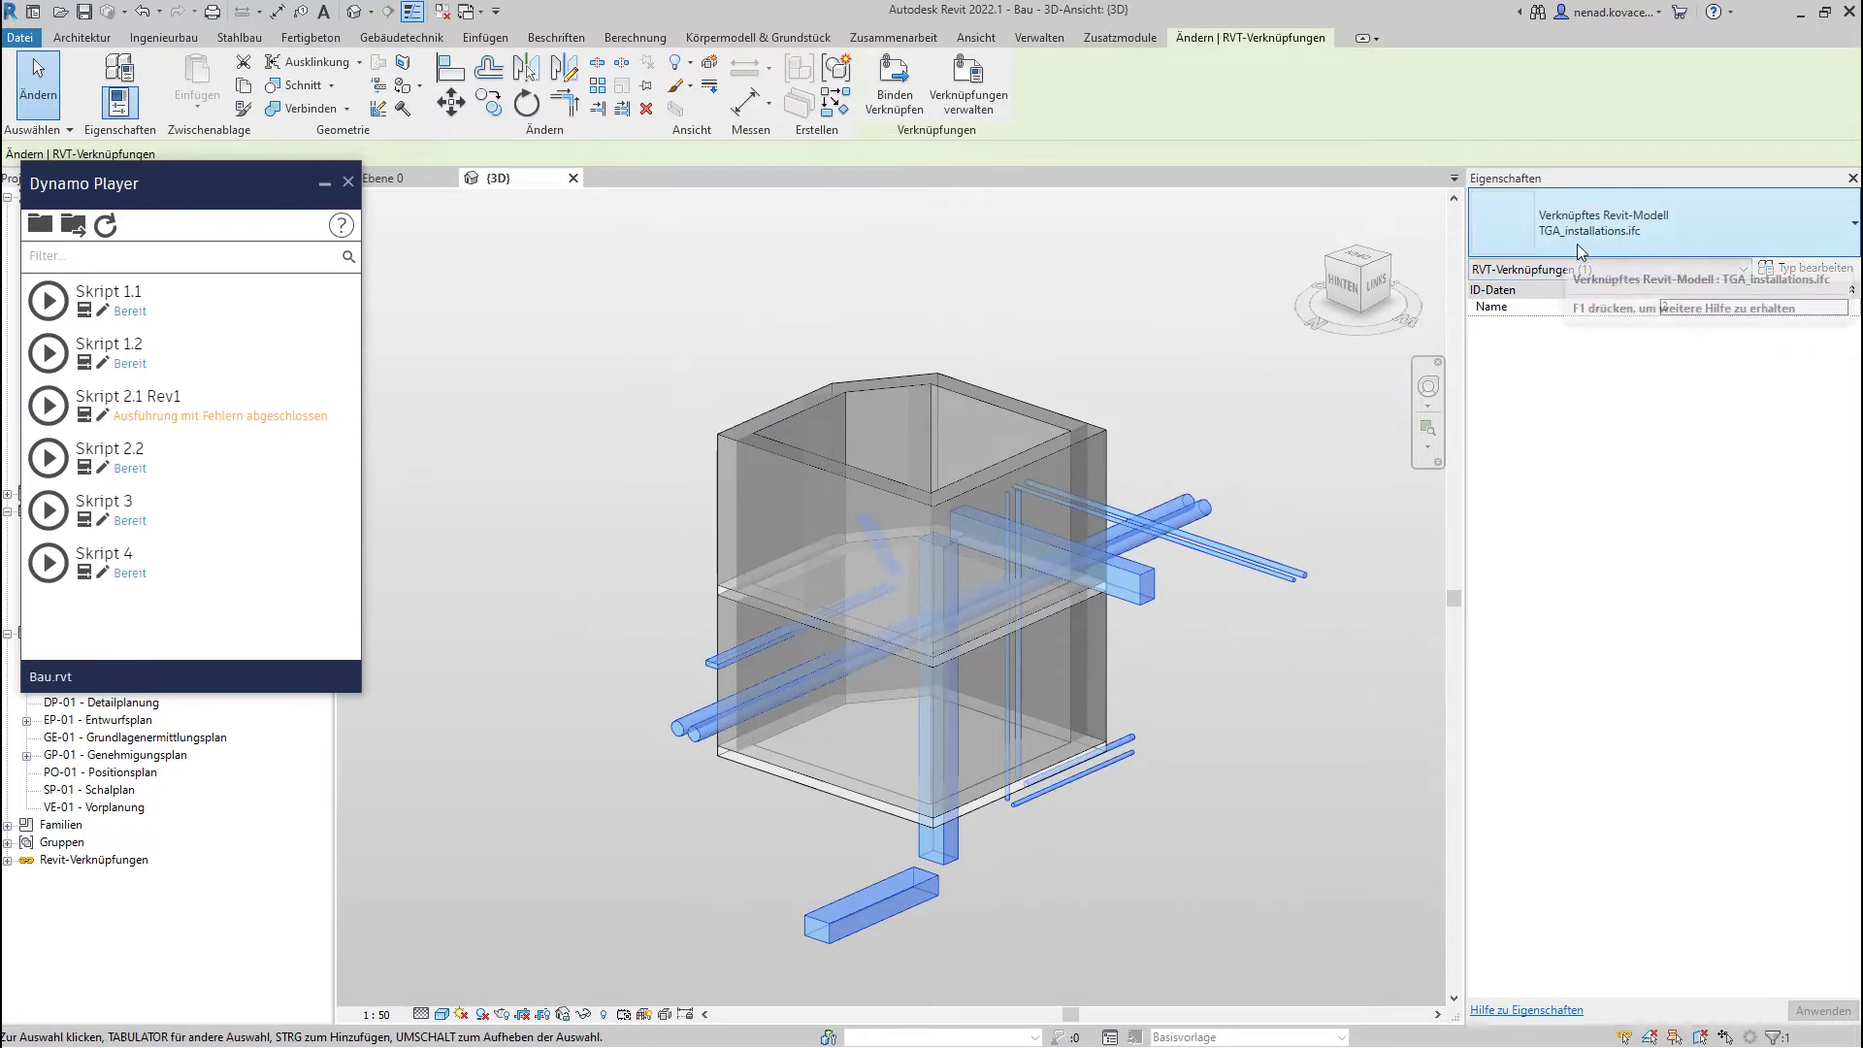
left_click(1269, 735)
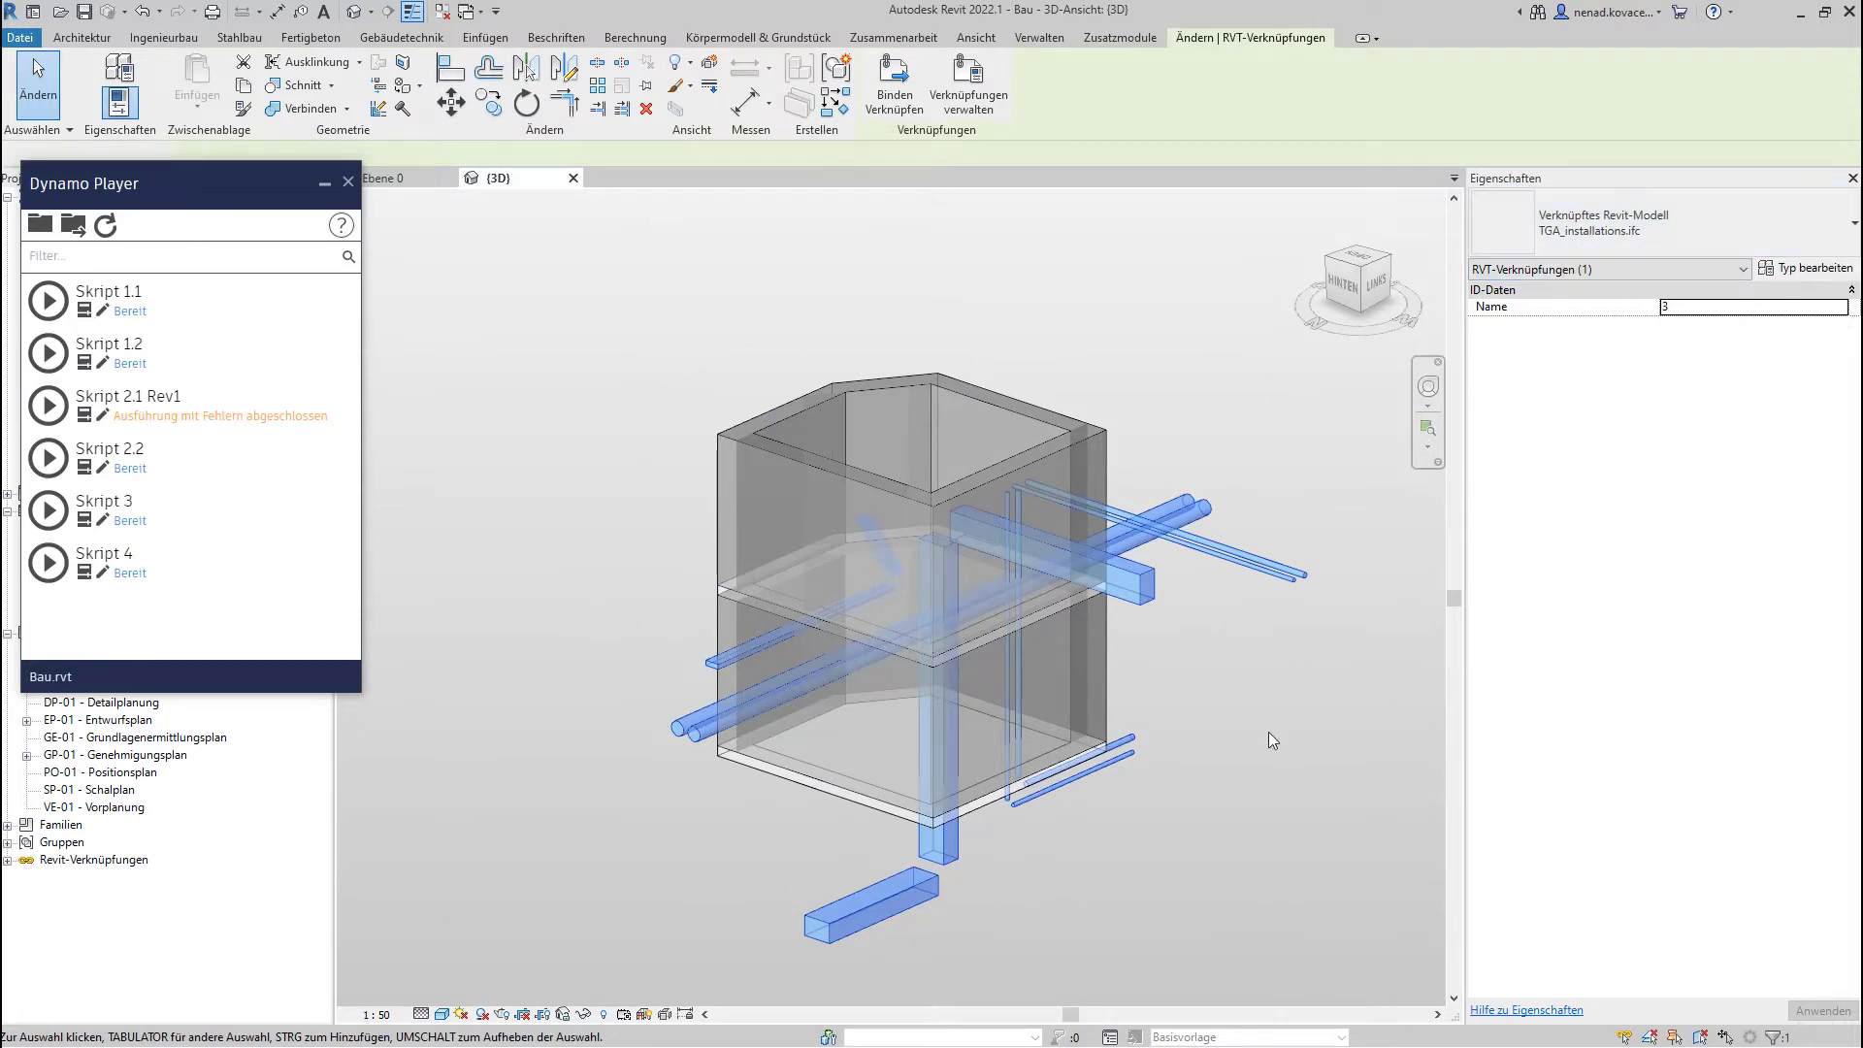
middle_click_drag(1191, 635, 759, 539, "shift")
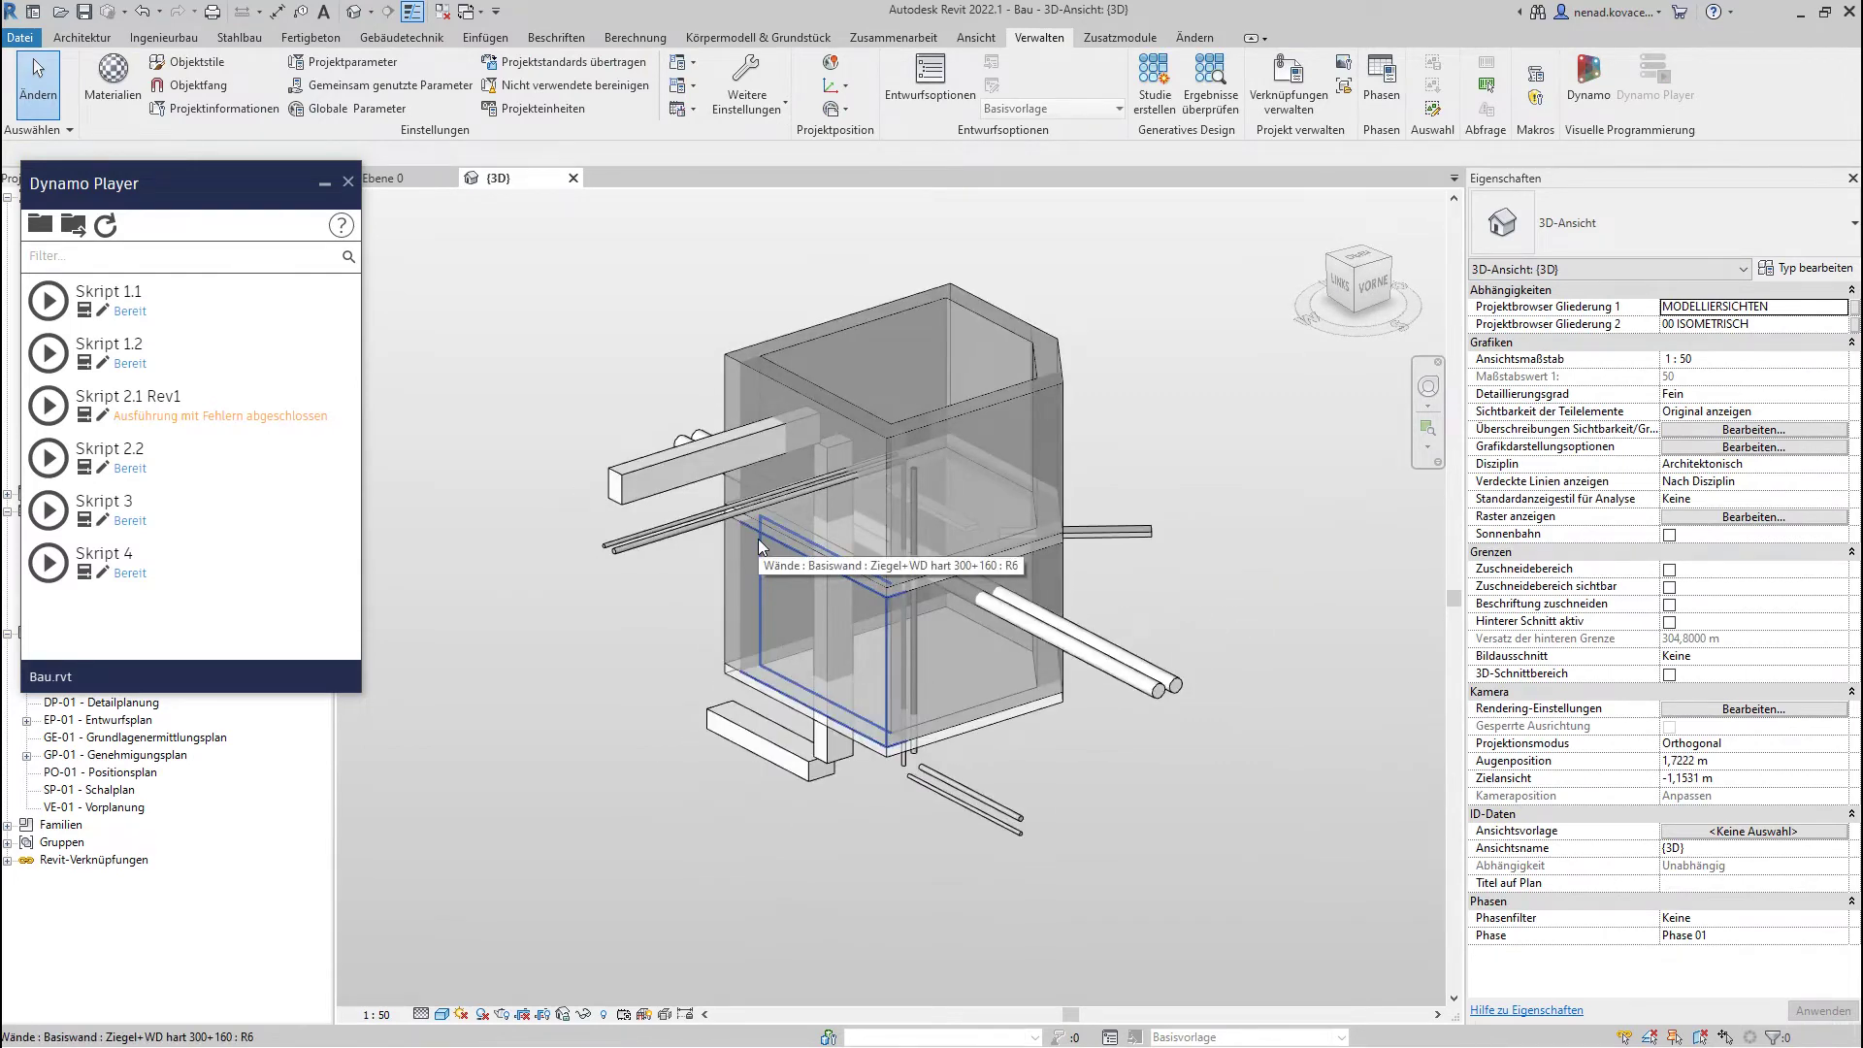
- Select the upper rectangular duct inside the linked installations model and examine its IFC properties for height and width
scroll(732, 515, "up", 4)
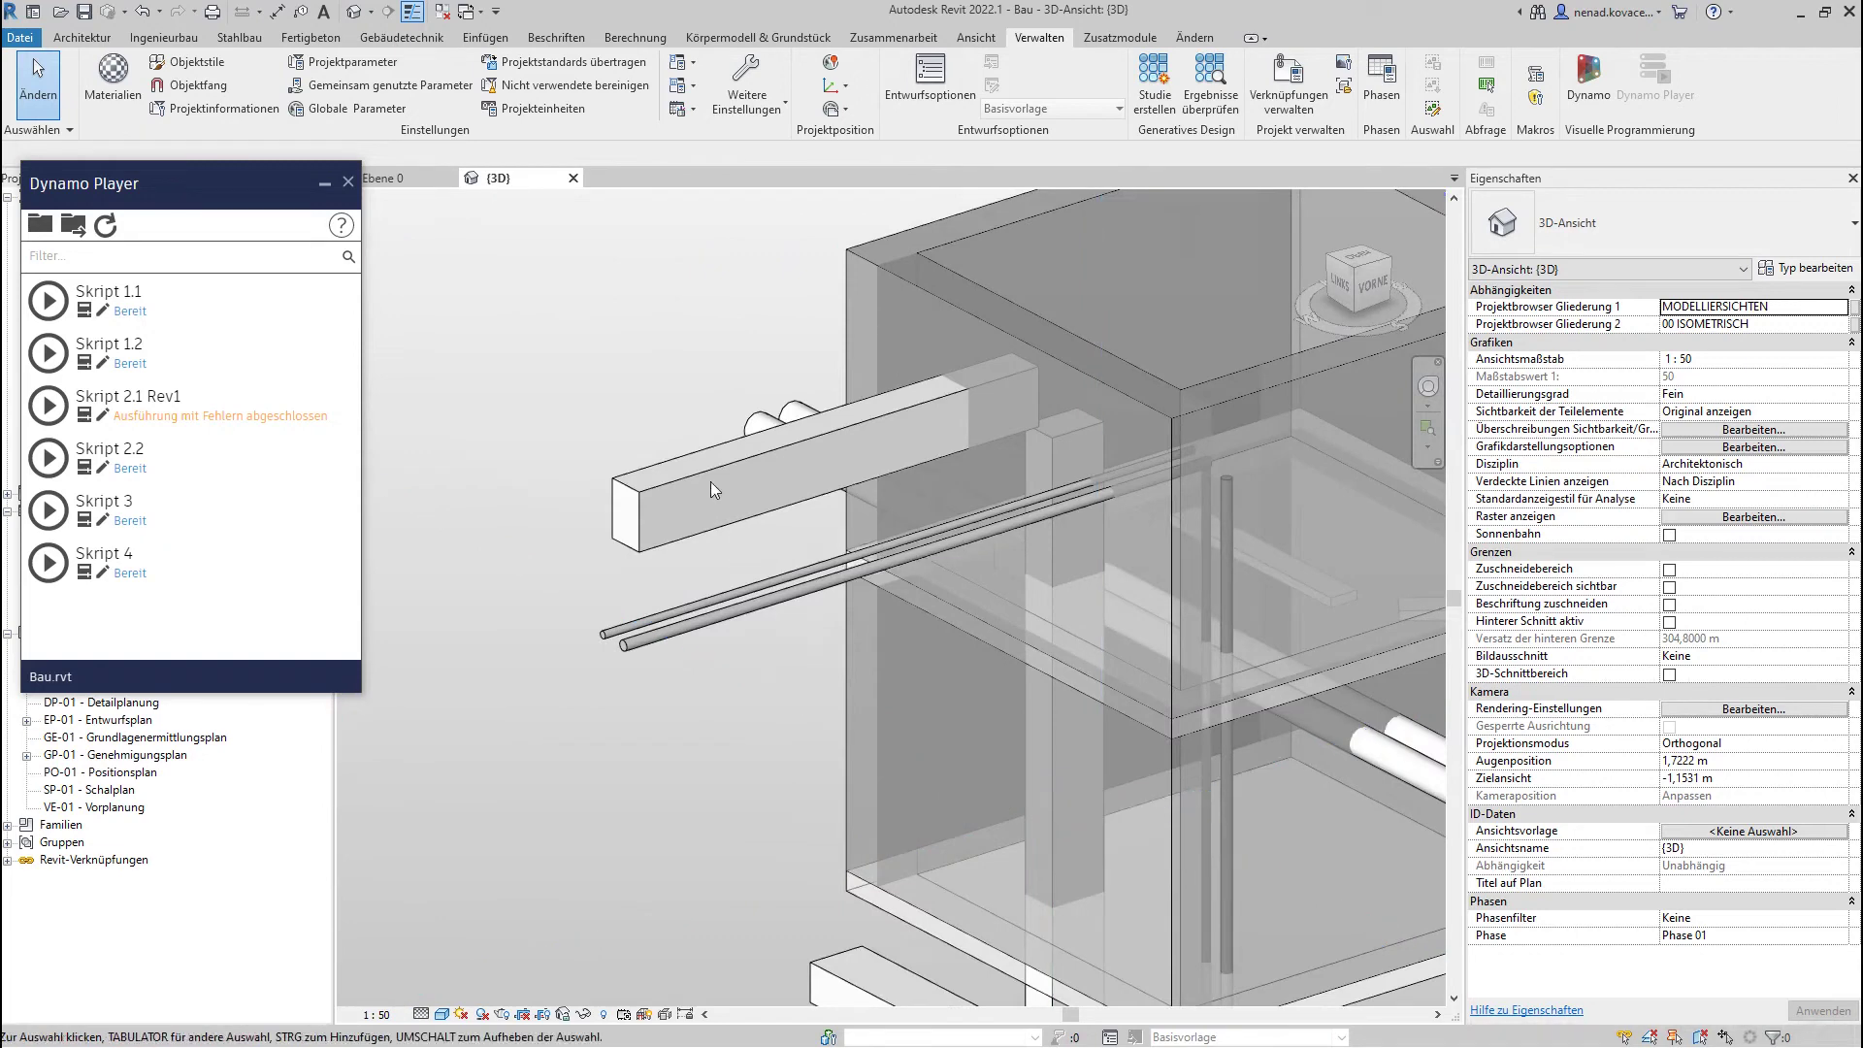
key("Tab")
left_click(714, 473)
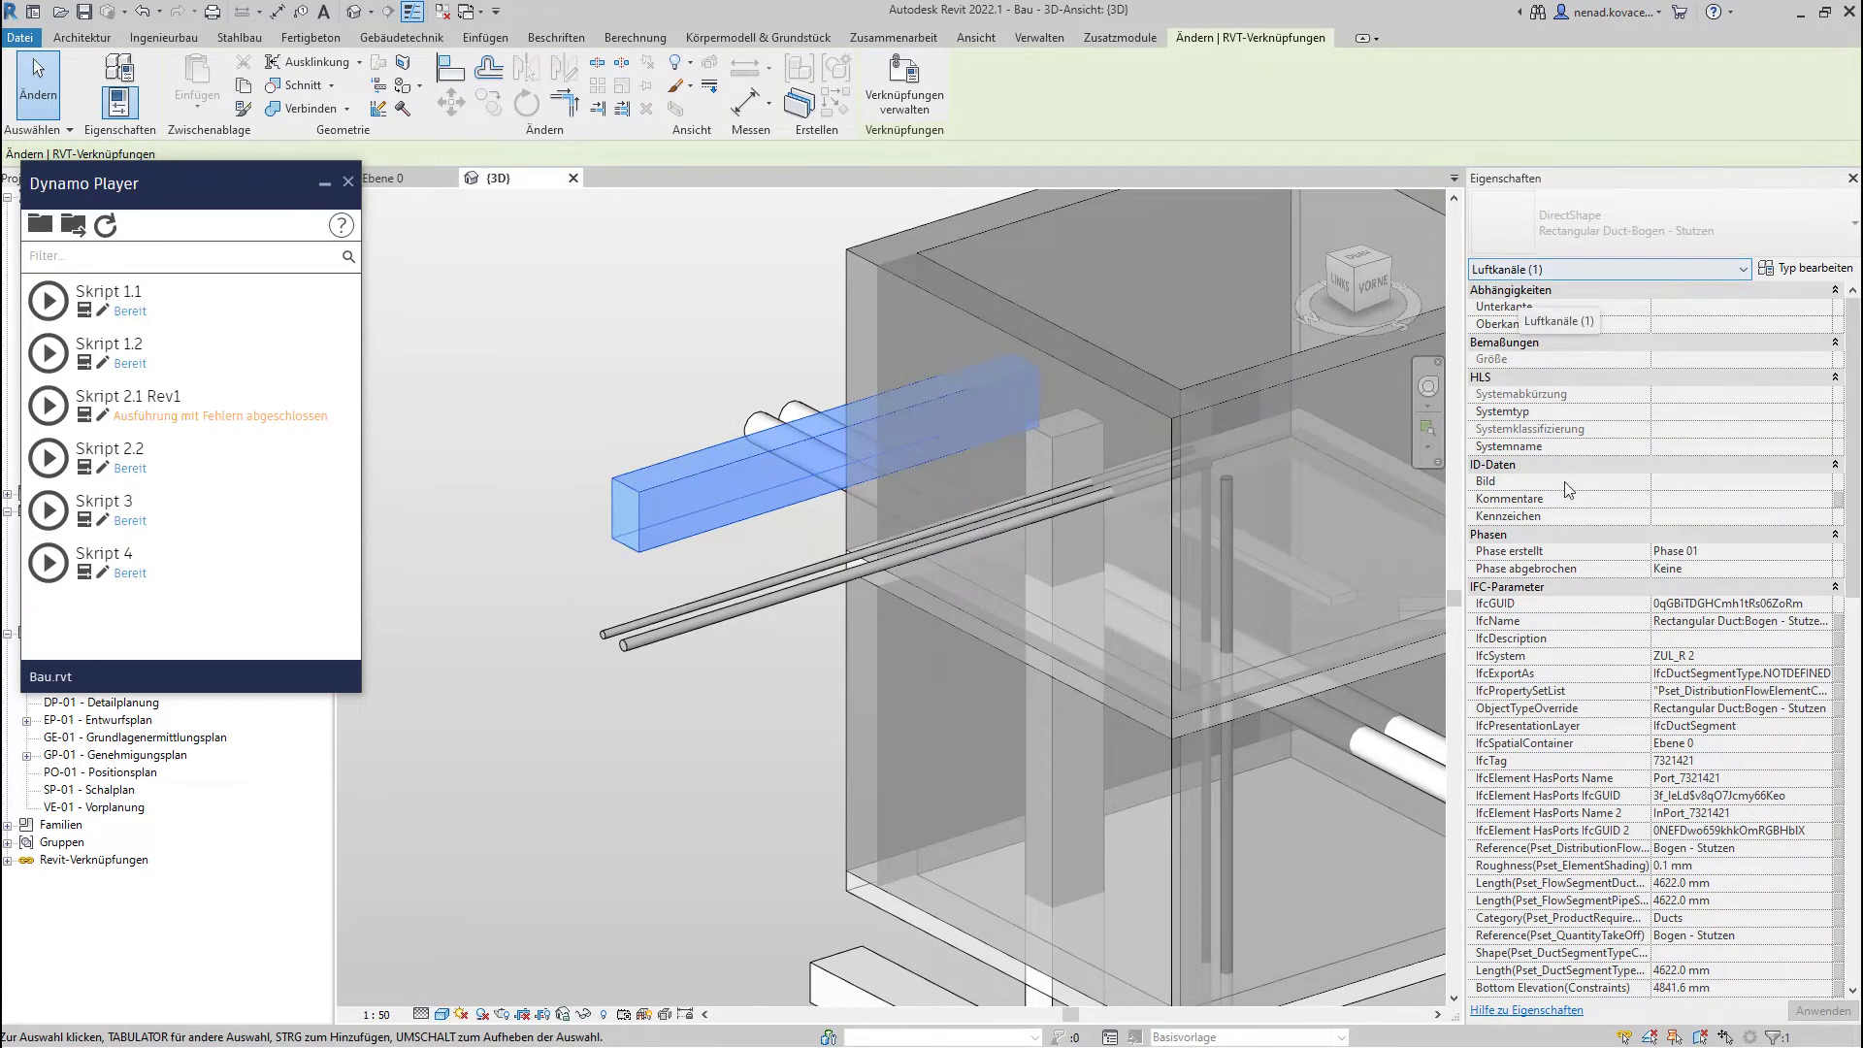
scroll(1564, 485, "down", 10)
scroll(1567, 492, "down", 4)
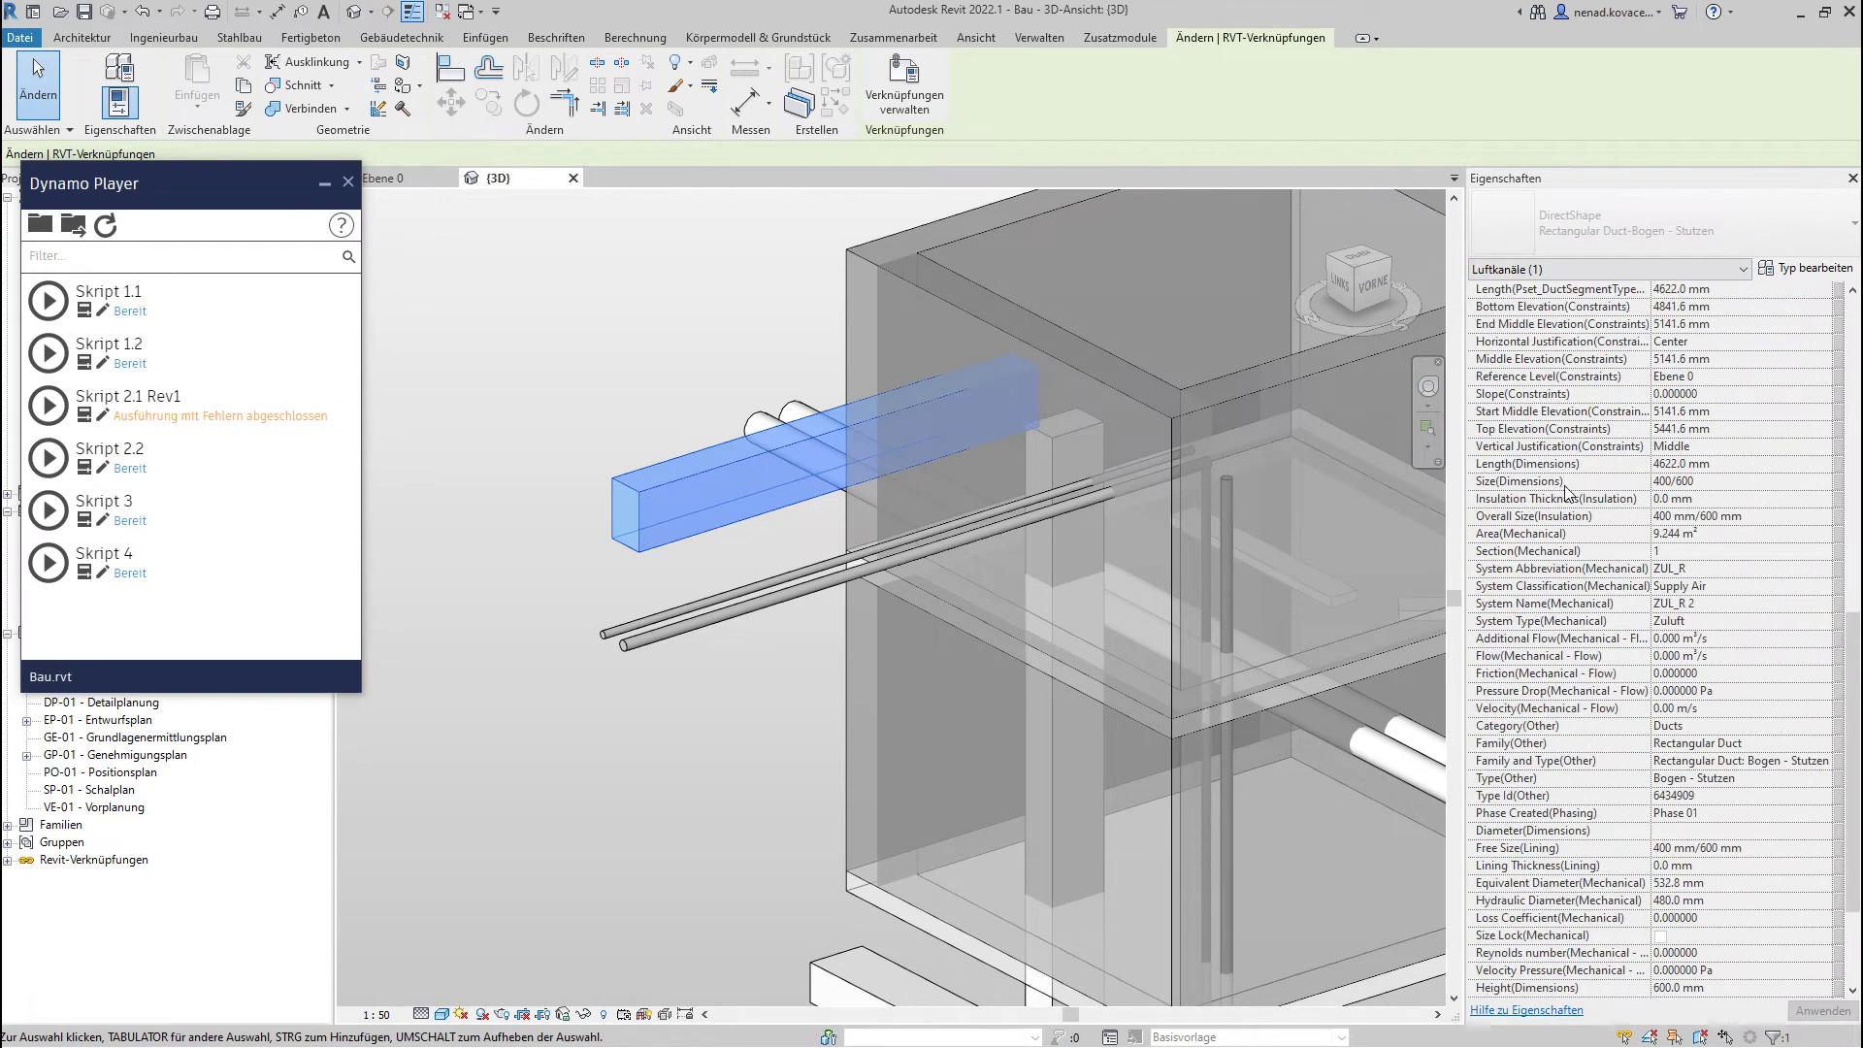
scroll(1564, 490, "down", 3)
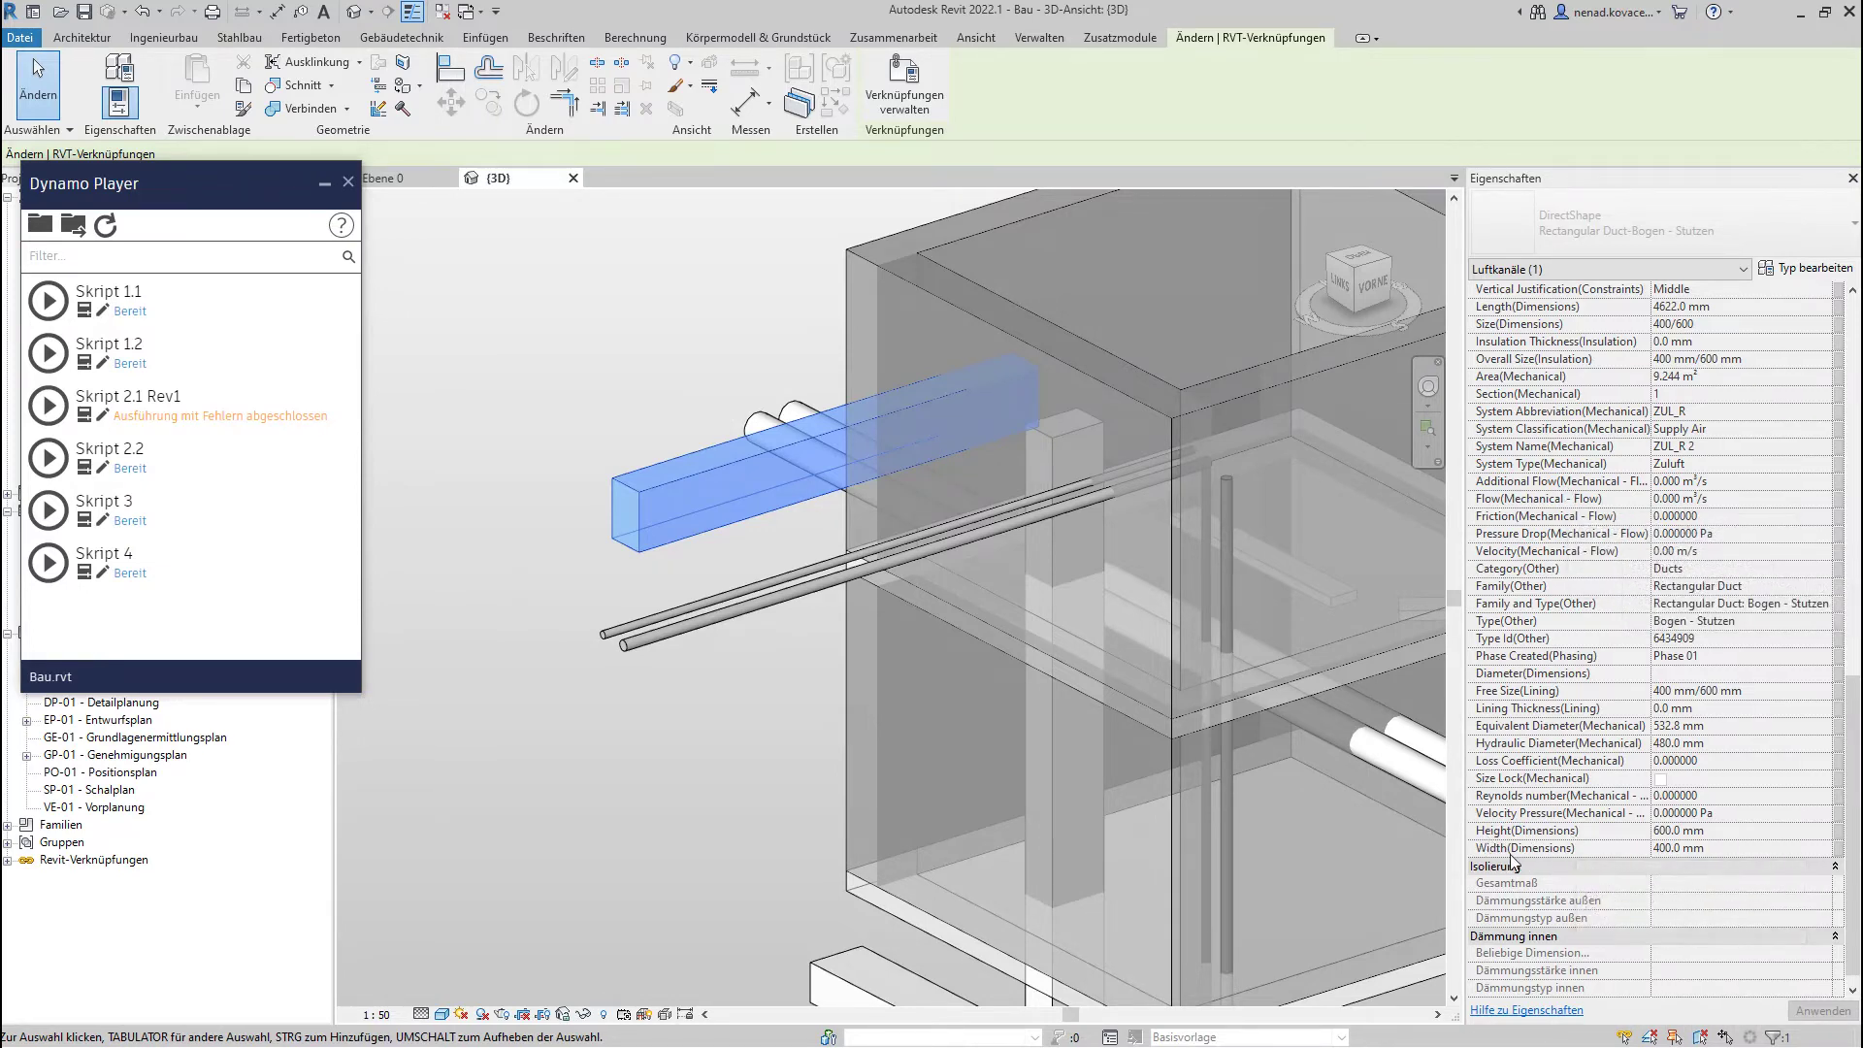
left_click(655, 741)
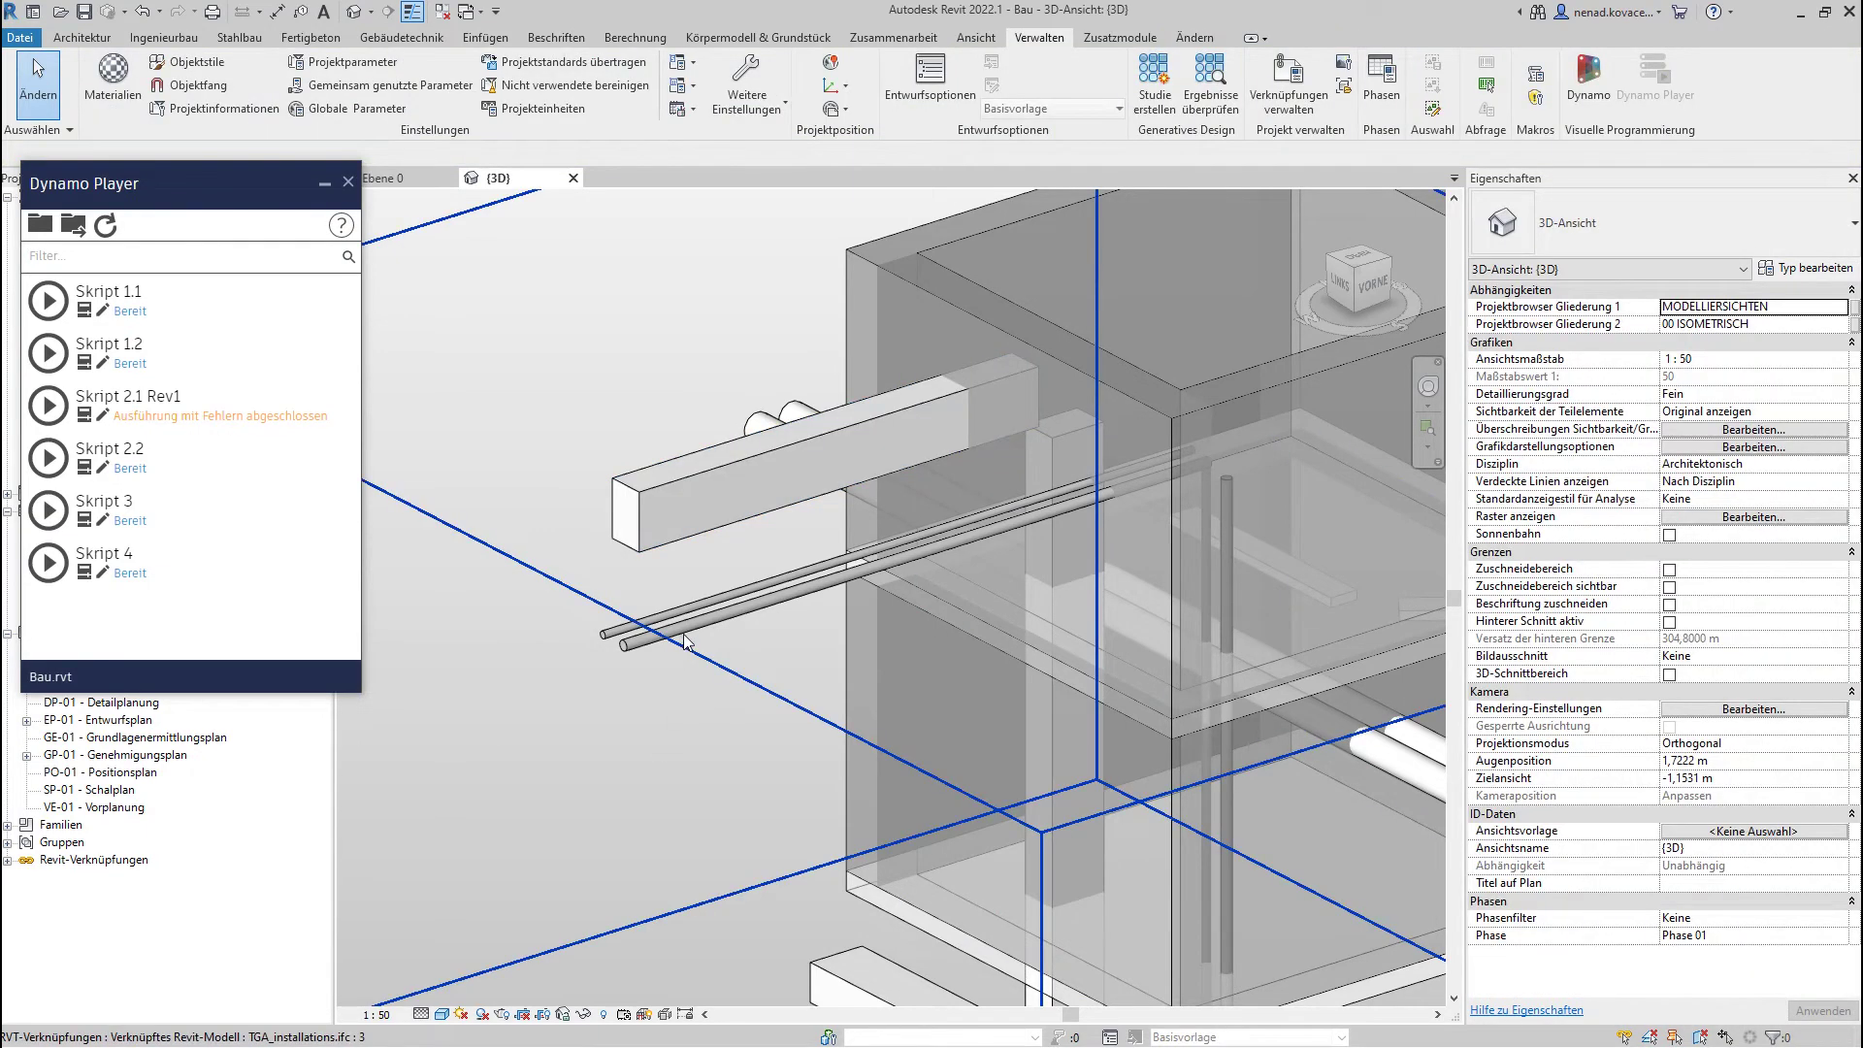
- Select the front horizontal pipe below the rectangular duct in the linked model and examine its diameter properties
left_click(685, 635)
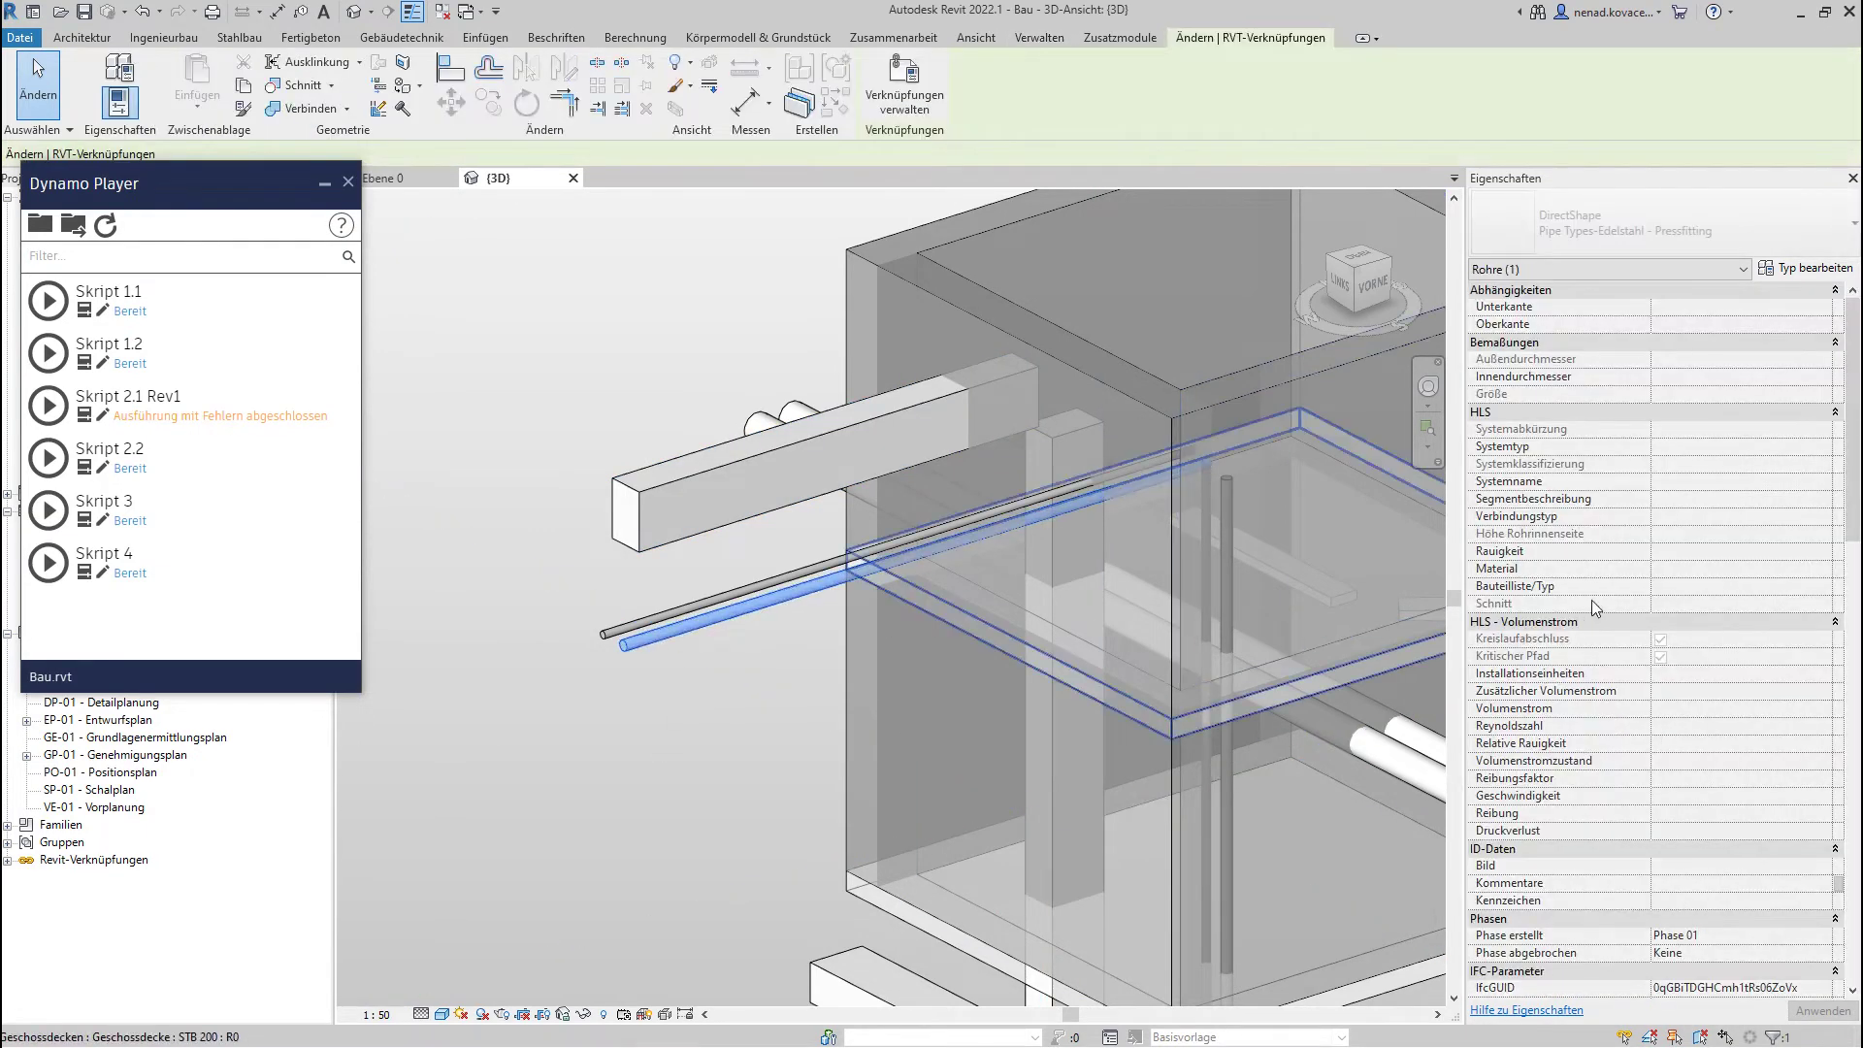
scroll(1591, 600, "down", 10)
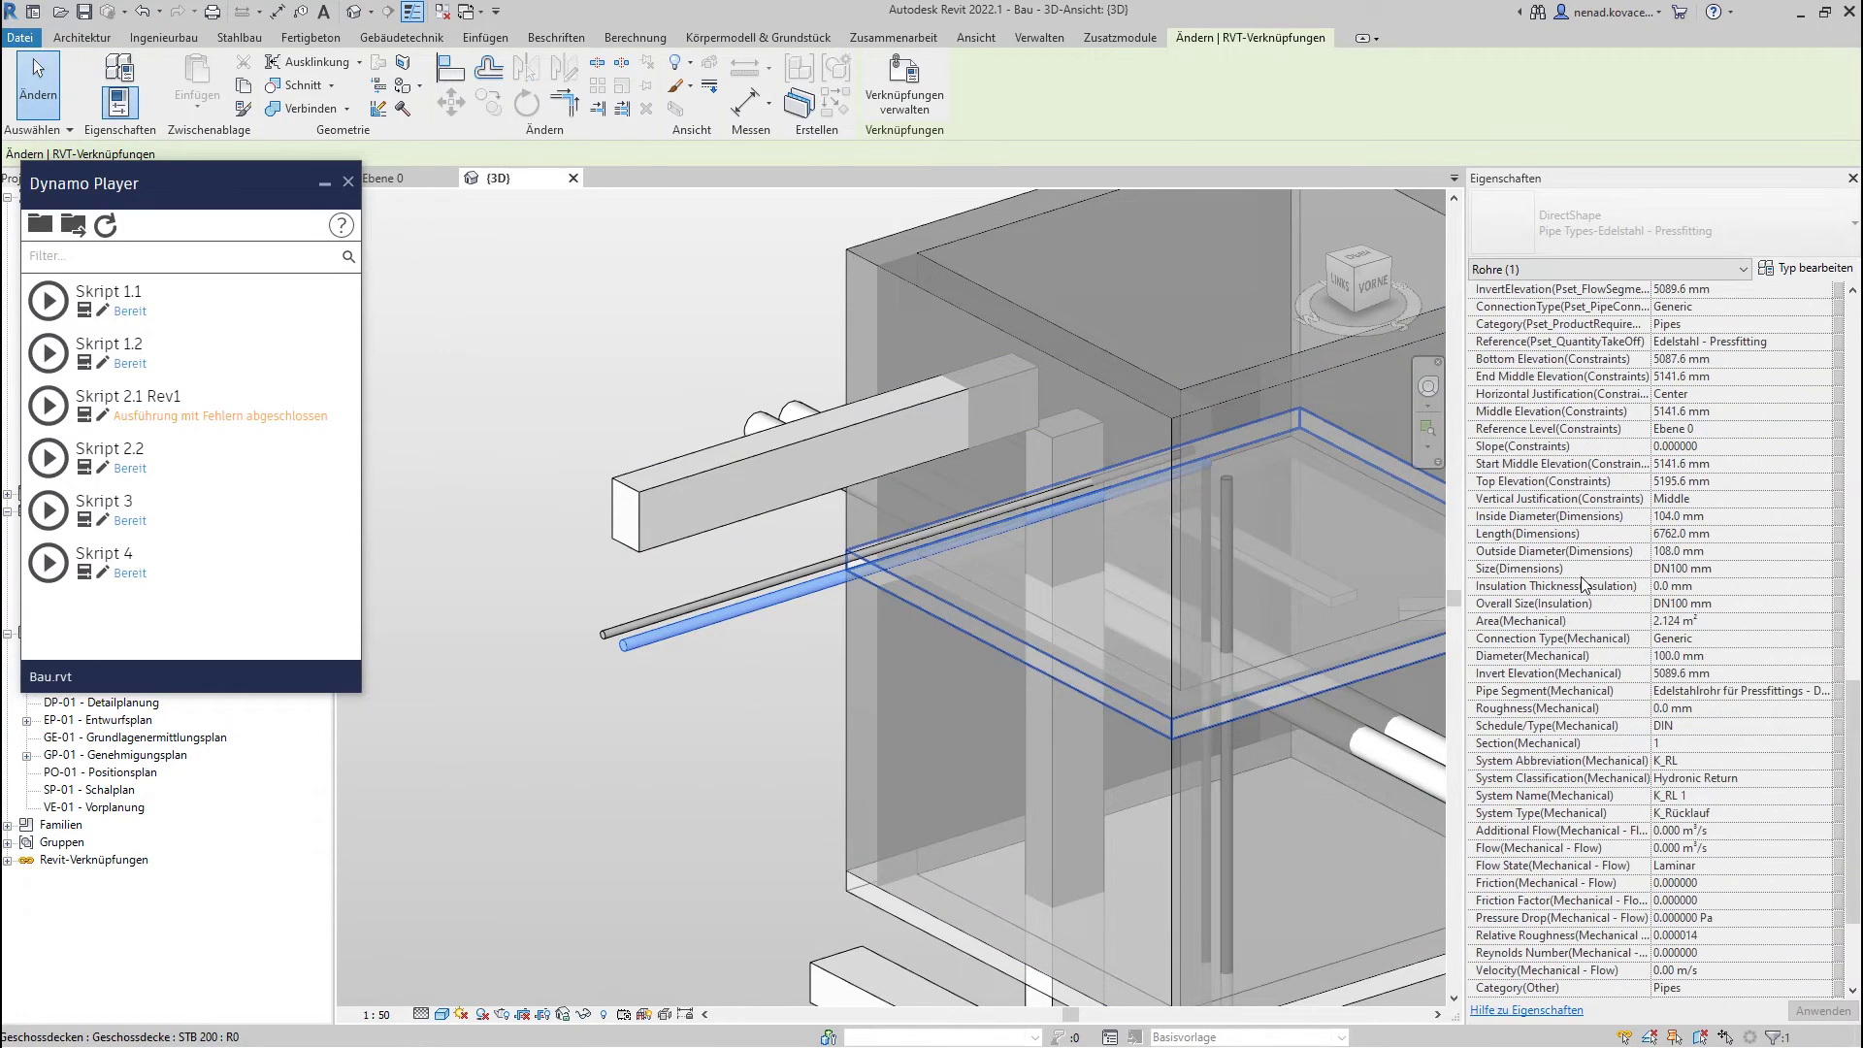
scroll(1584, 583, "down", 3)
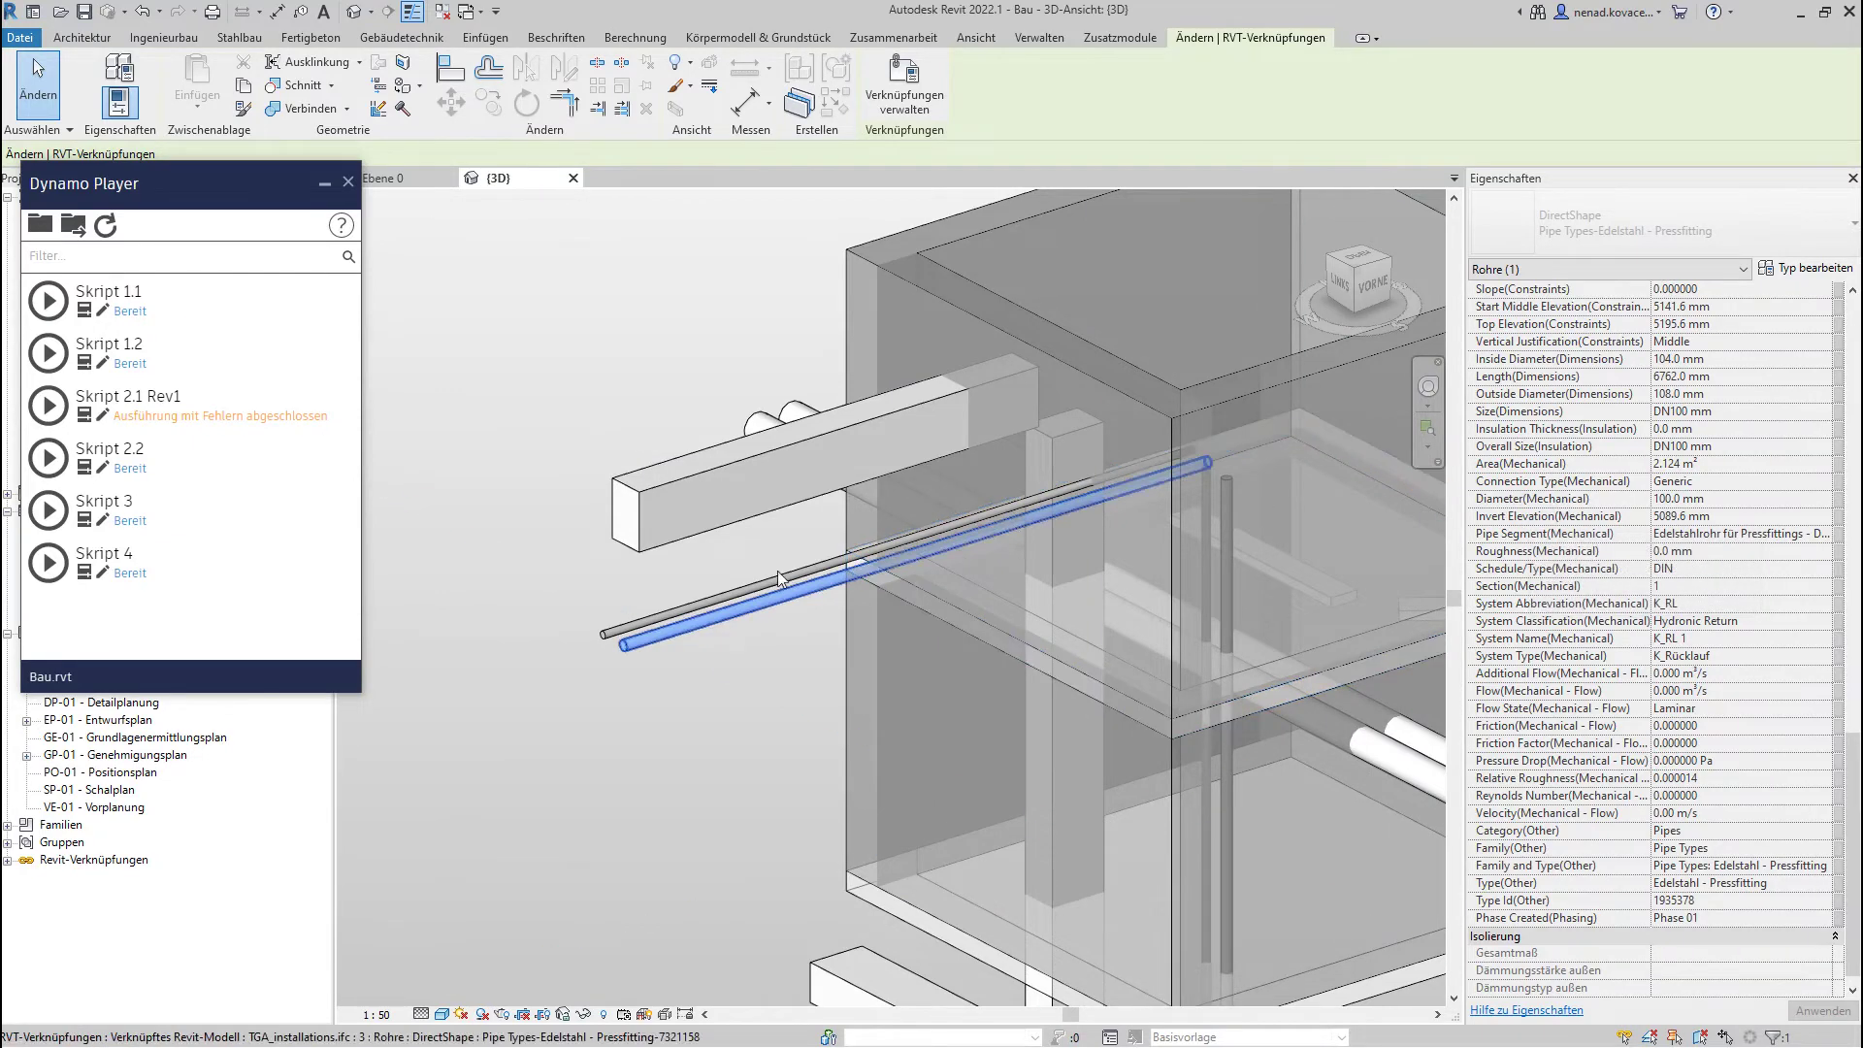
left_click(555, 530)
- Select the front round duct inside the linked installations model and examine its IFC properties for the diameter
scroll(625, 476, "down", 3)
scroll(1132, 700, "up", 5)
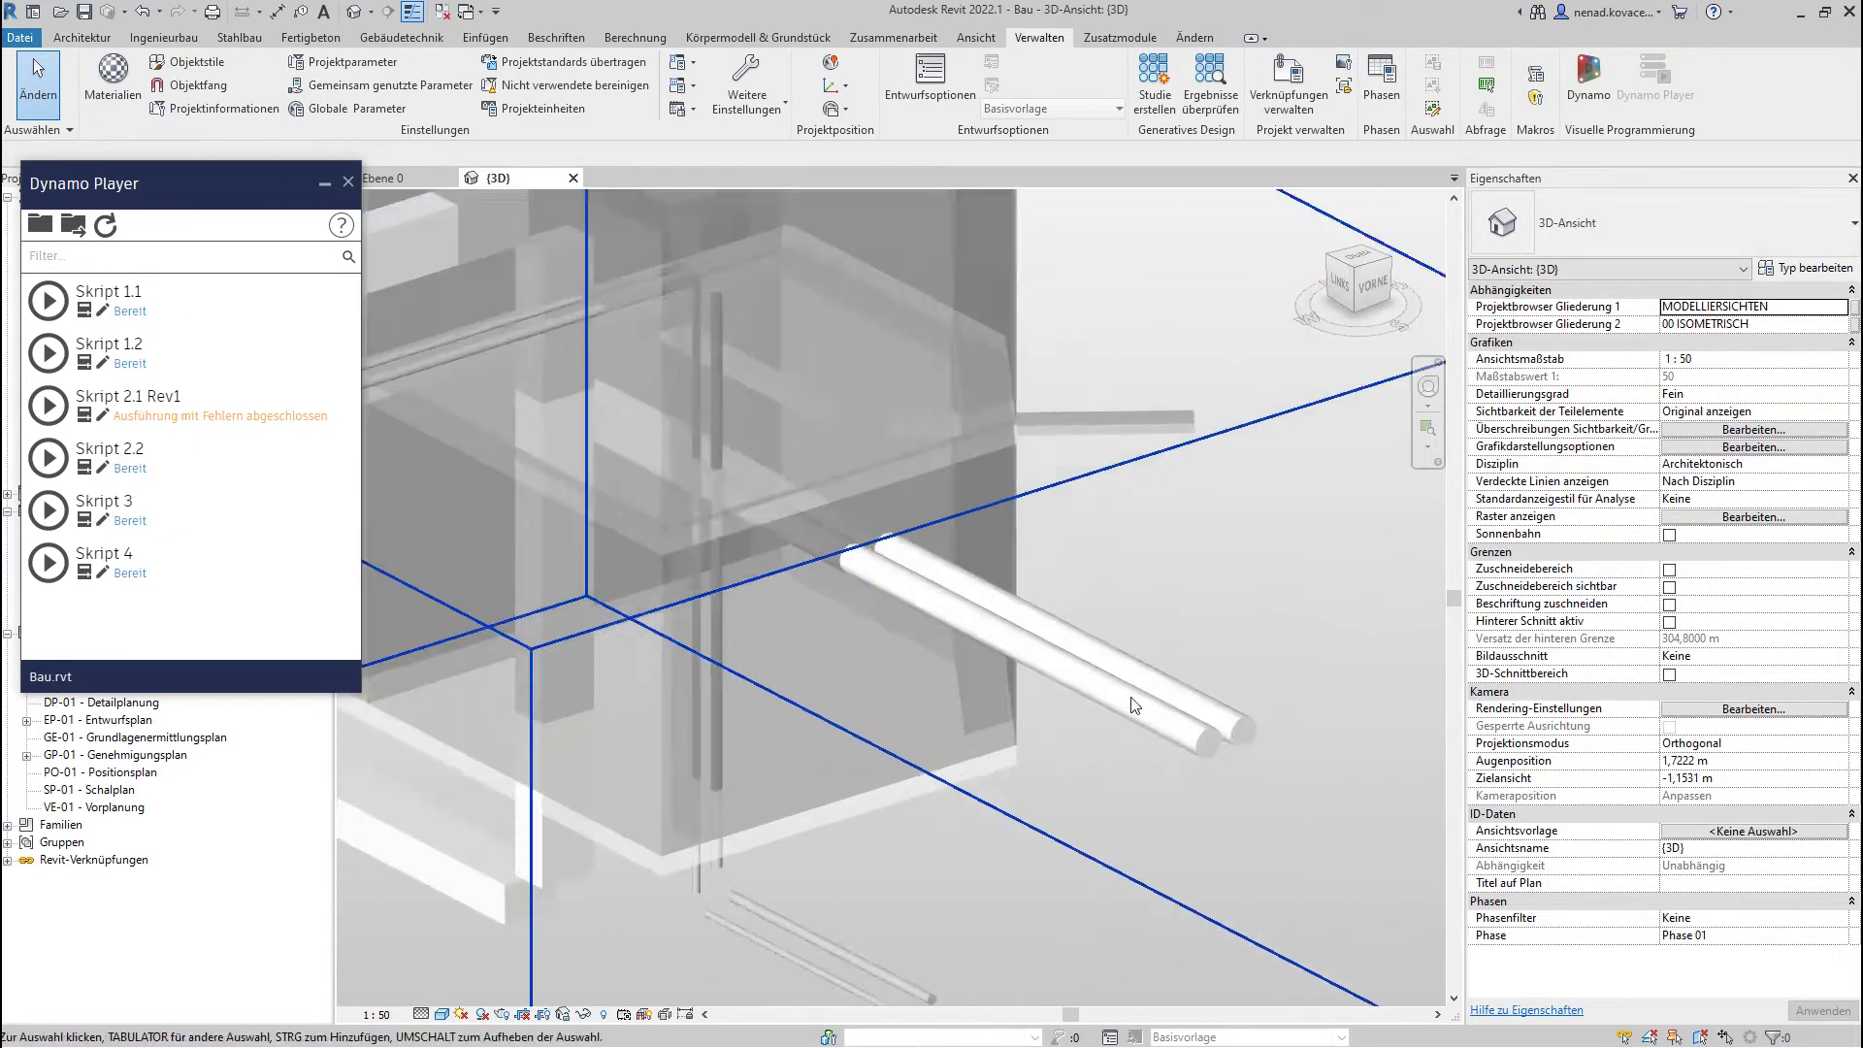
left_click(1151, 738)
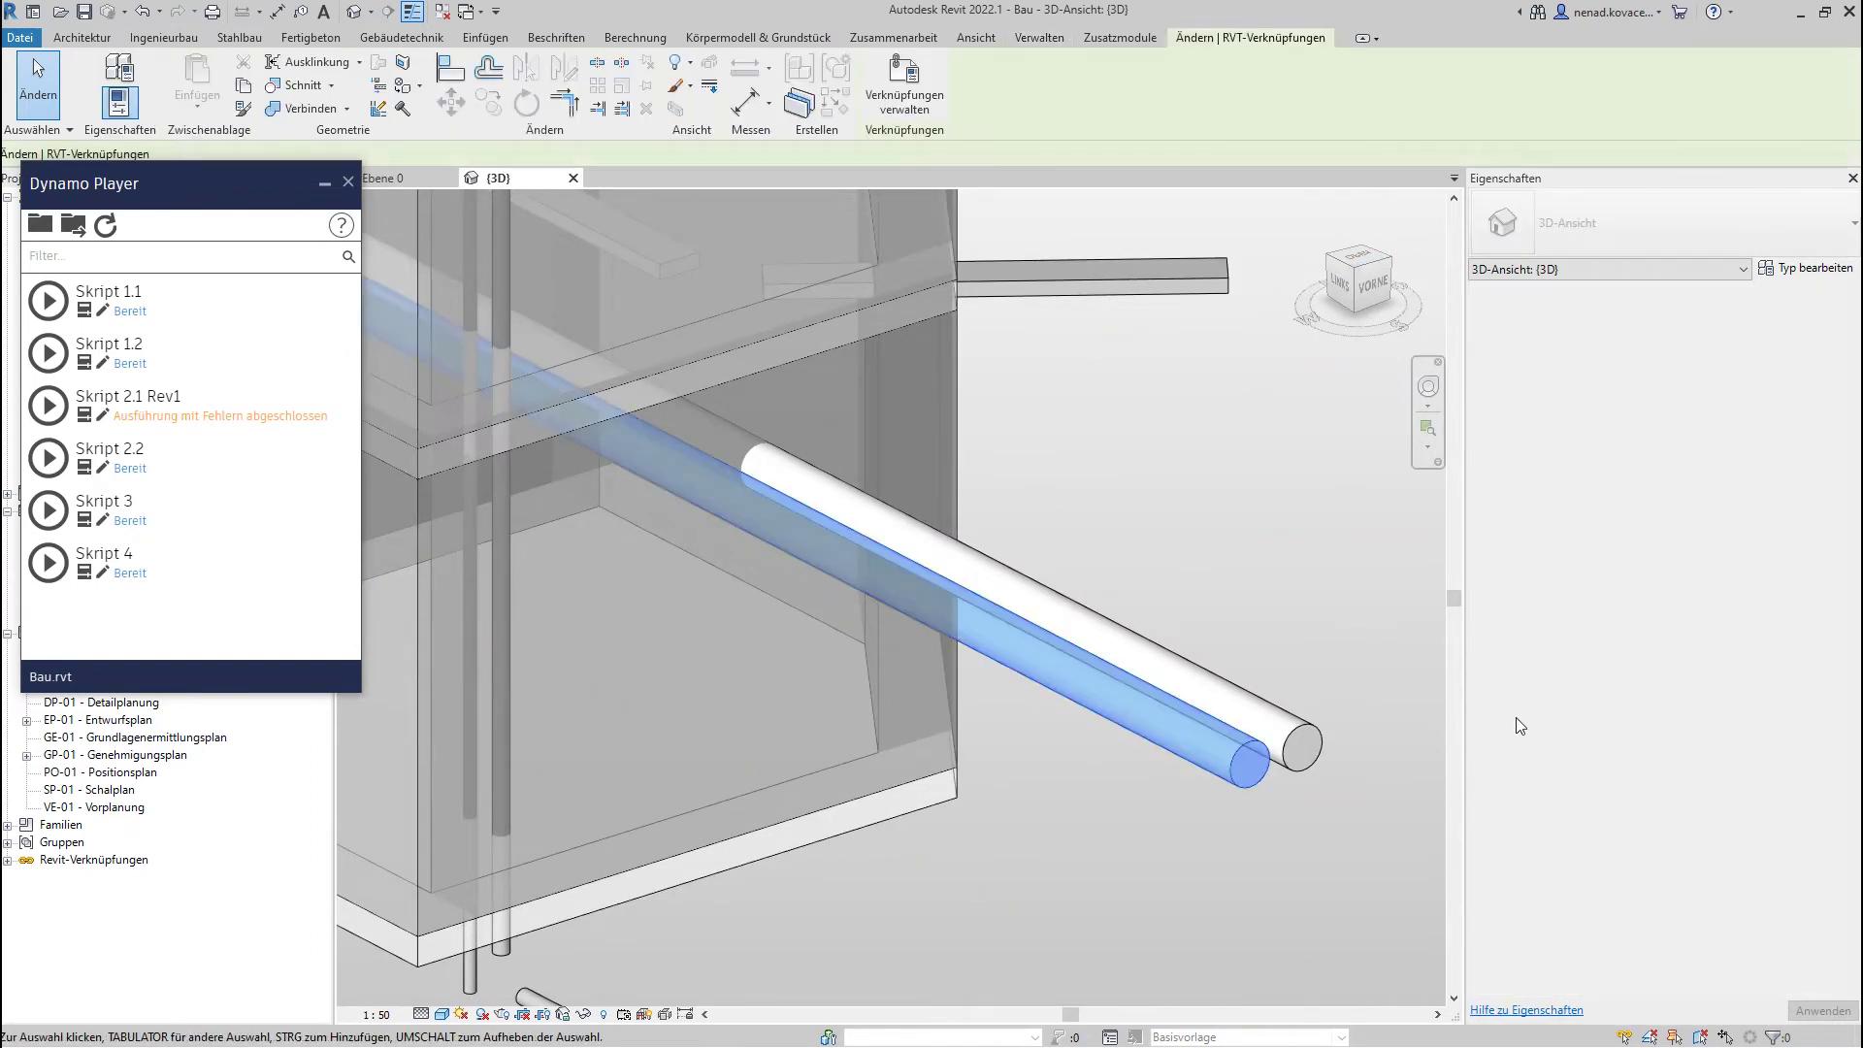
scroll(1564, 661, "down", 12)
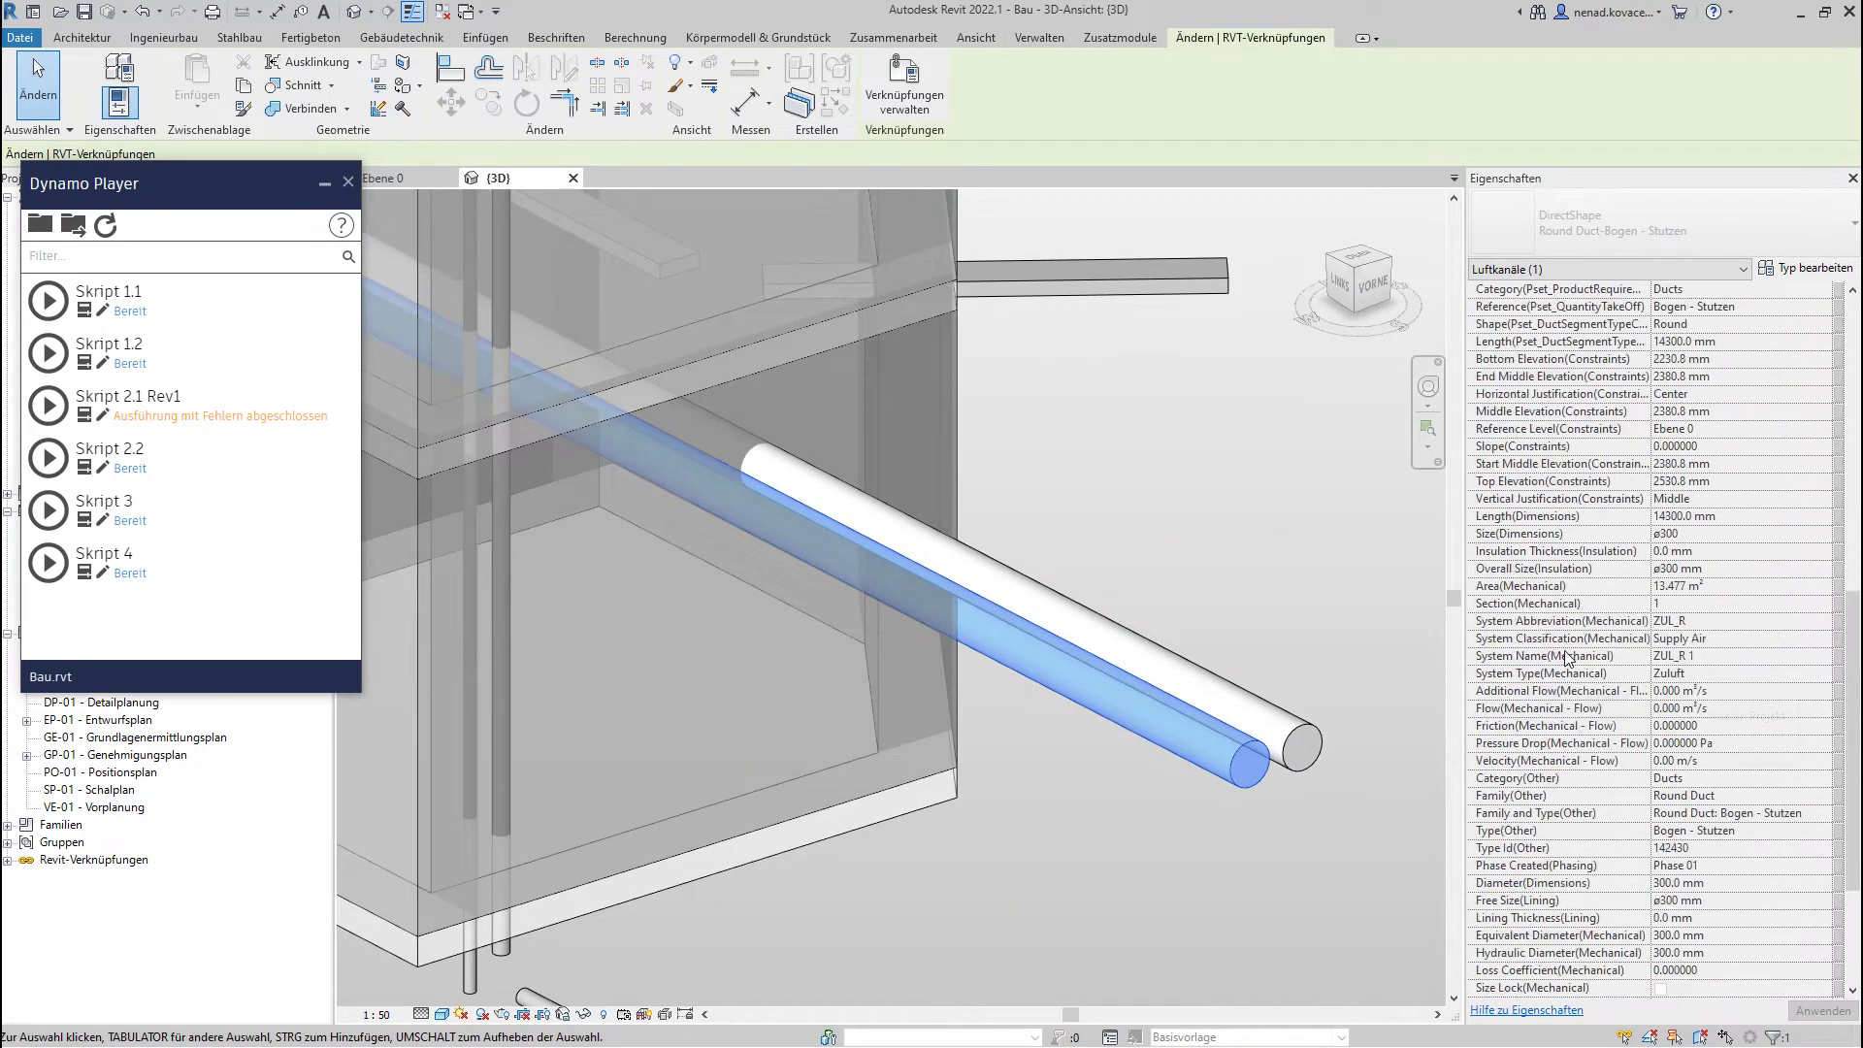
scroll(1650, 738, "down", 4)
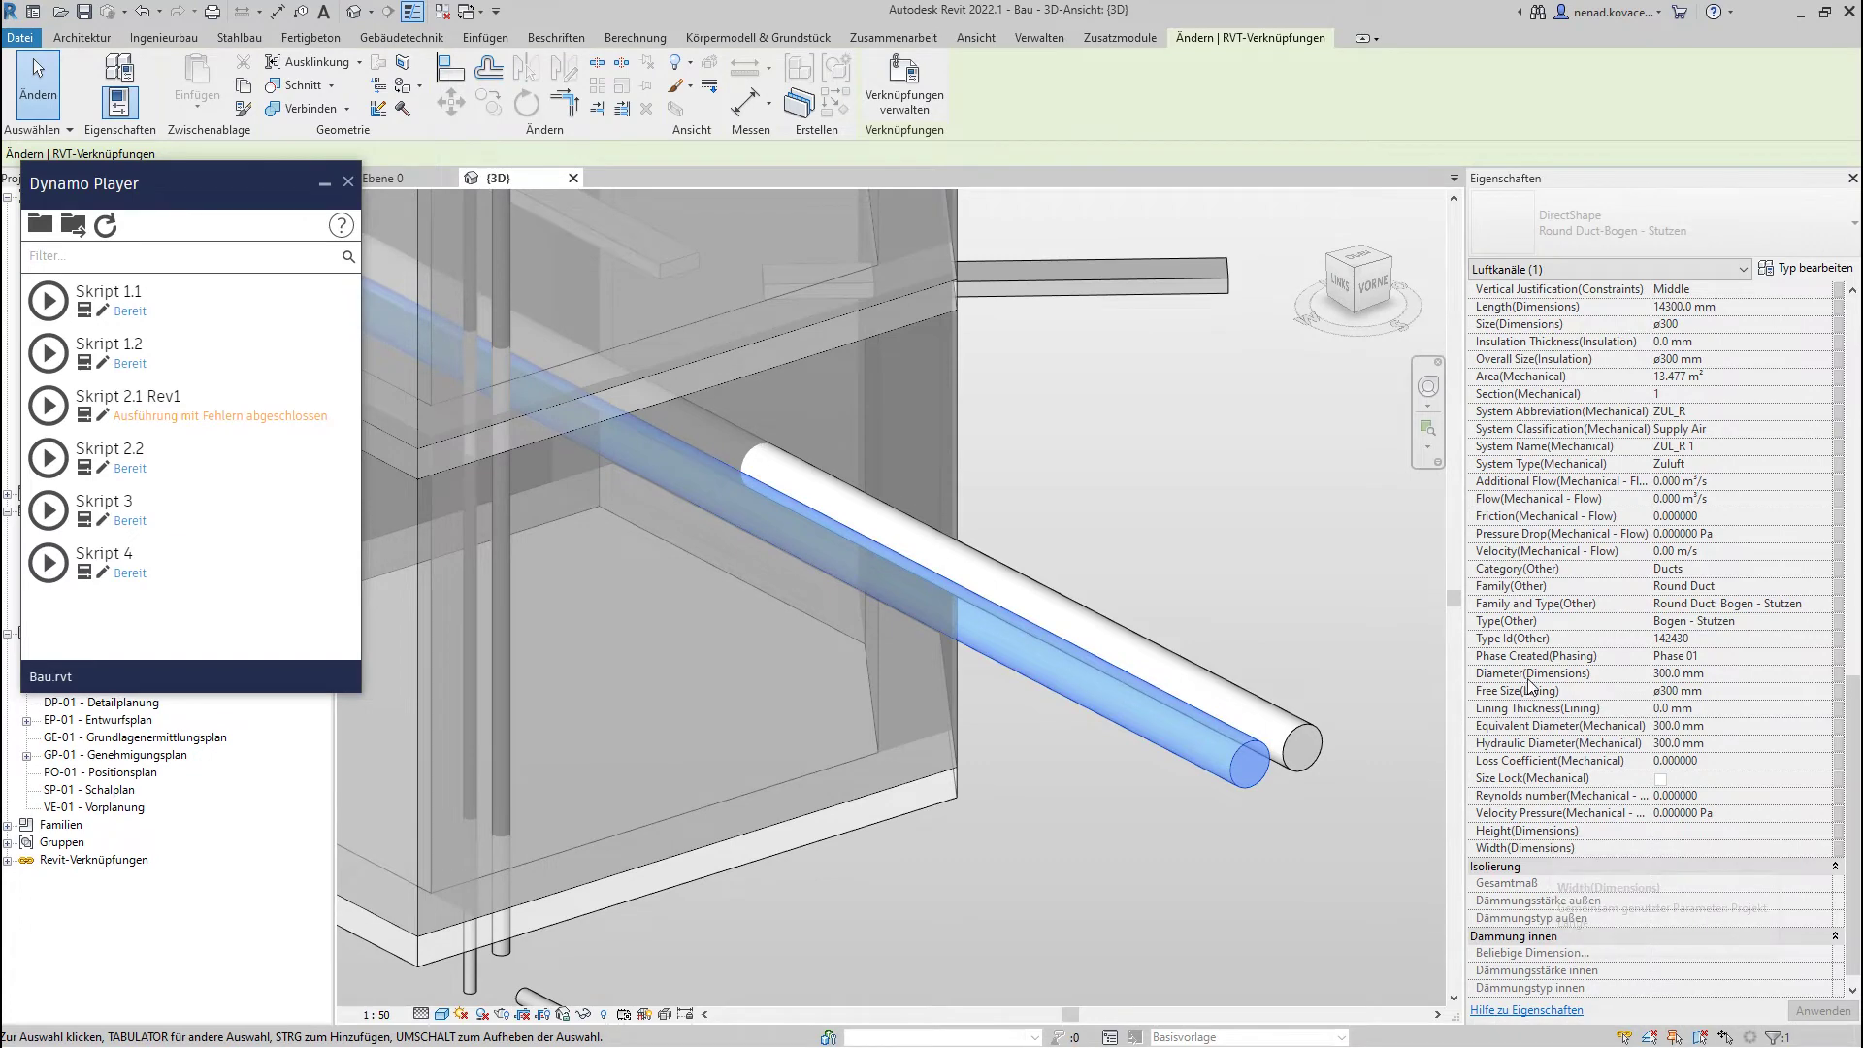
- Deselect the round duct, start Skript 2.1 Rev1 and submit the answer to the question about manual IFC positioning
left_click(1153, 569)
scroll(1189, 690, "down", 4)
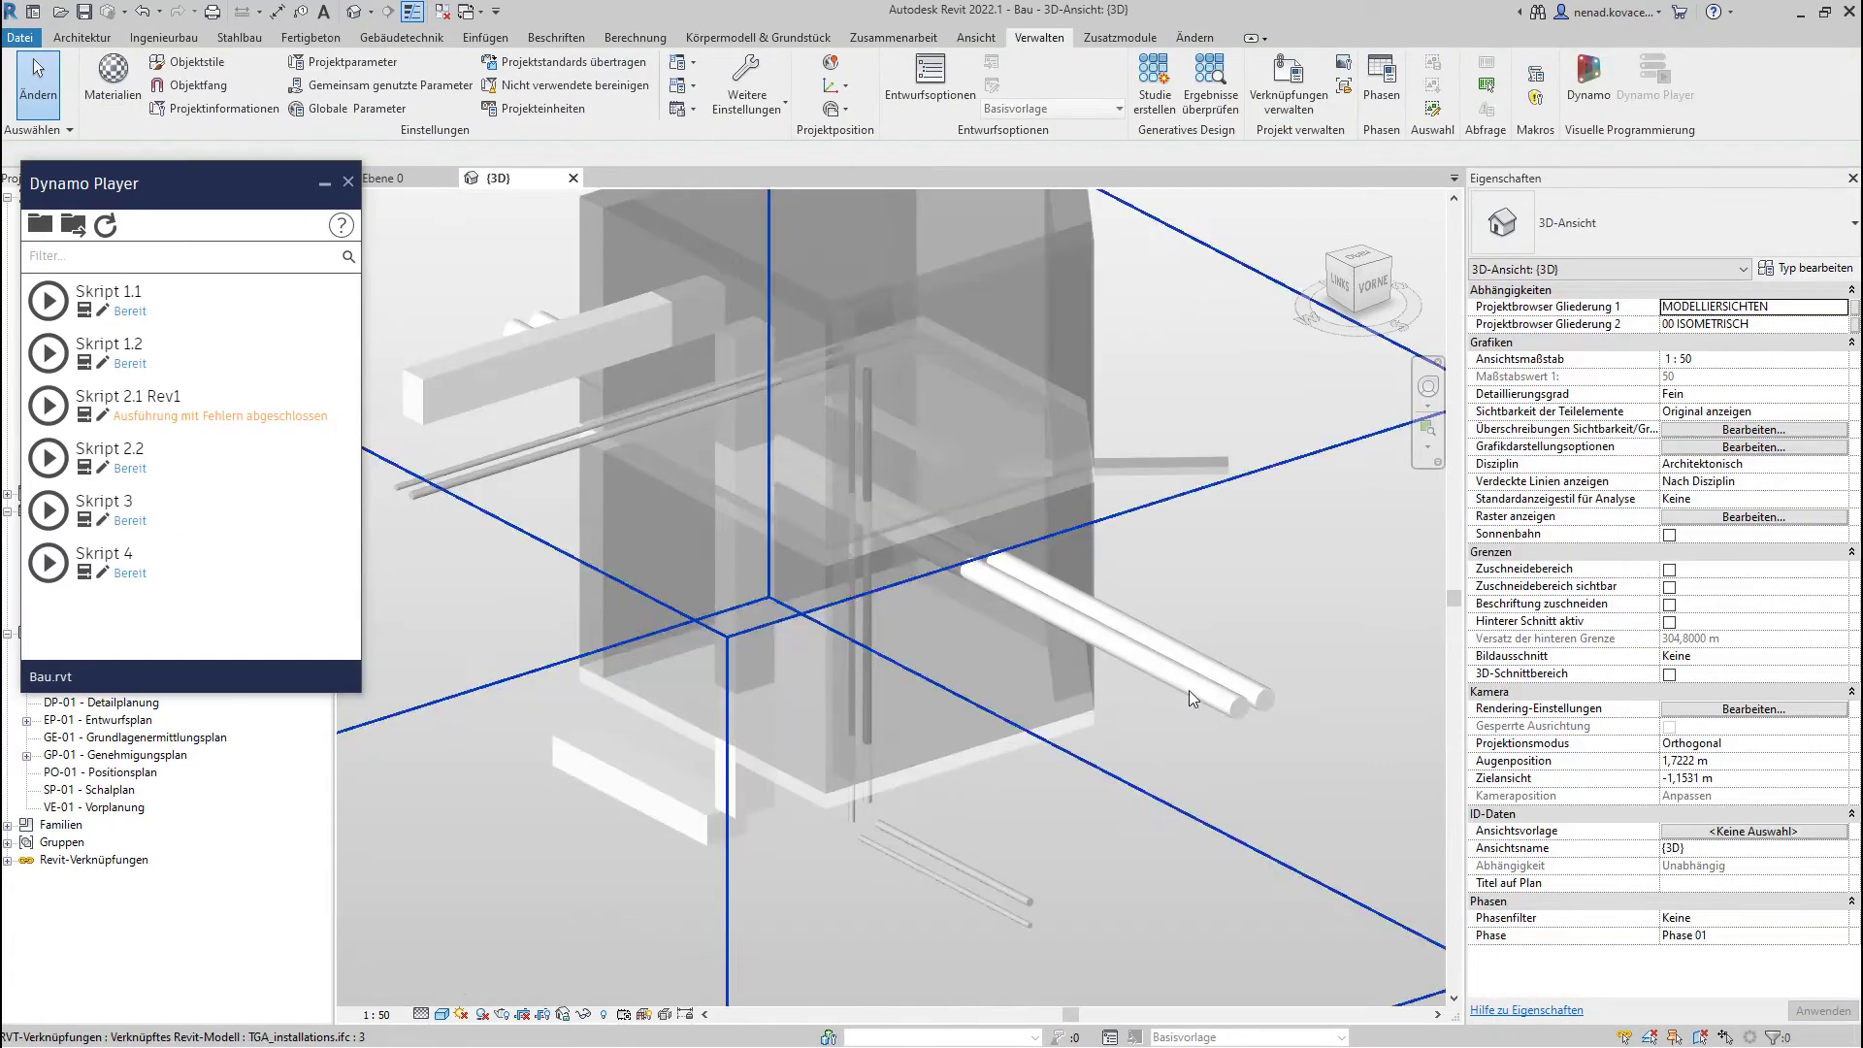
middle_click_drag(1062, 744, 651, 388)
scroll(650, 388, "up", 2)
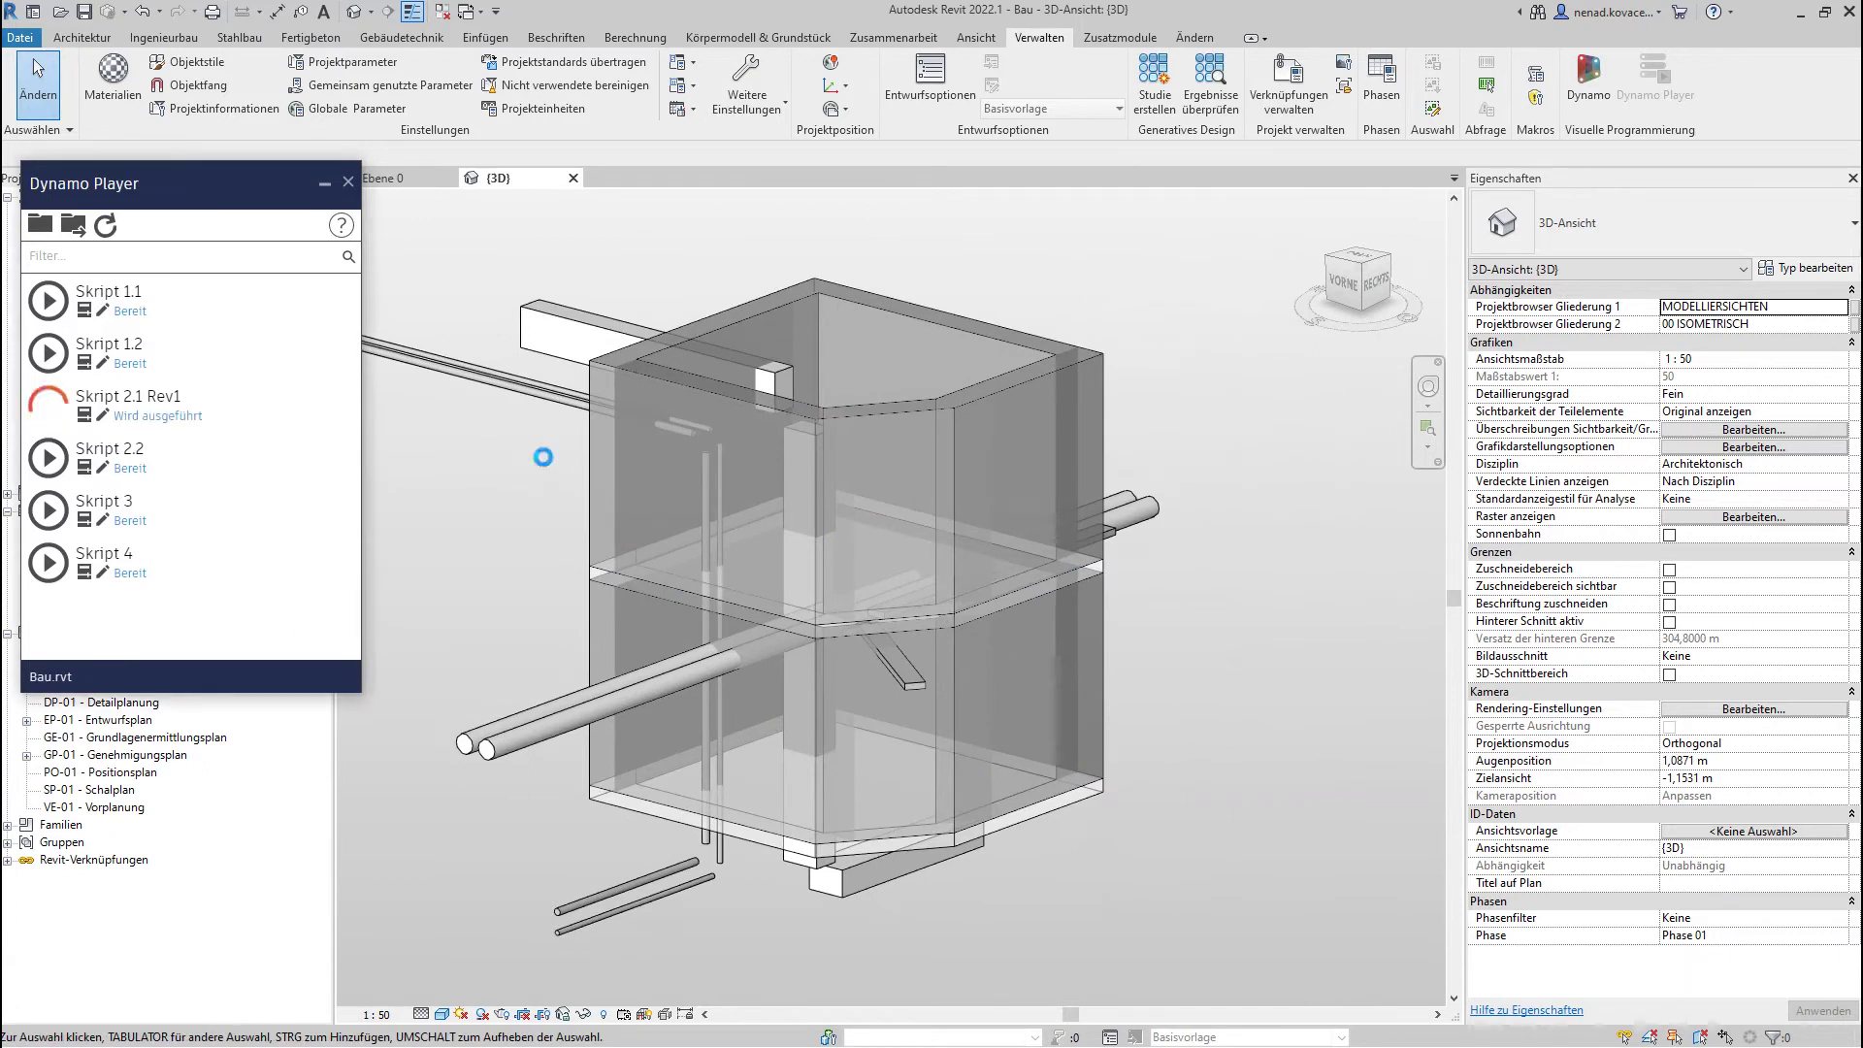
left_click(587, 401)
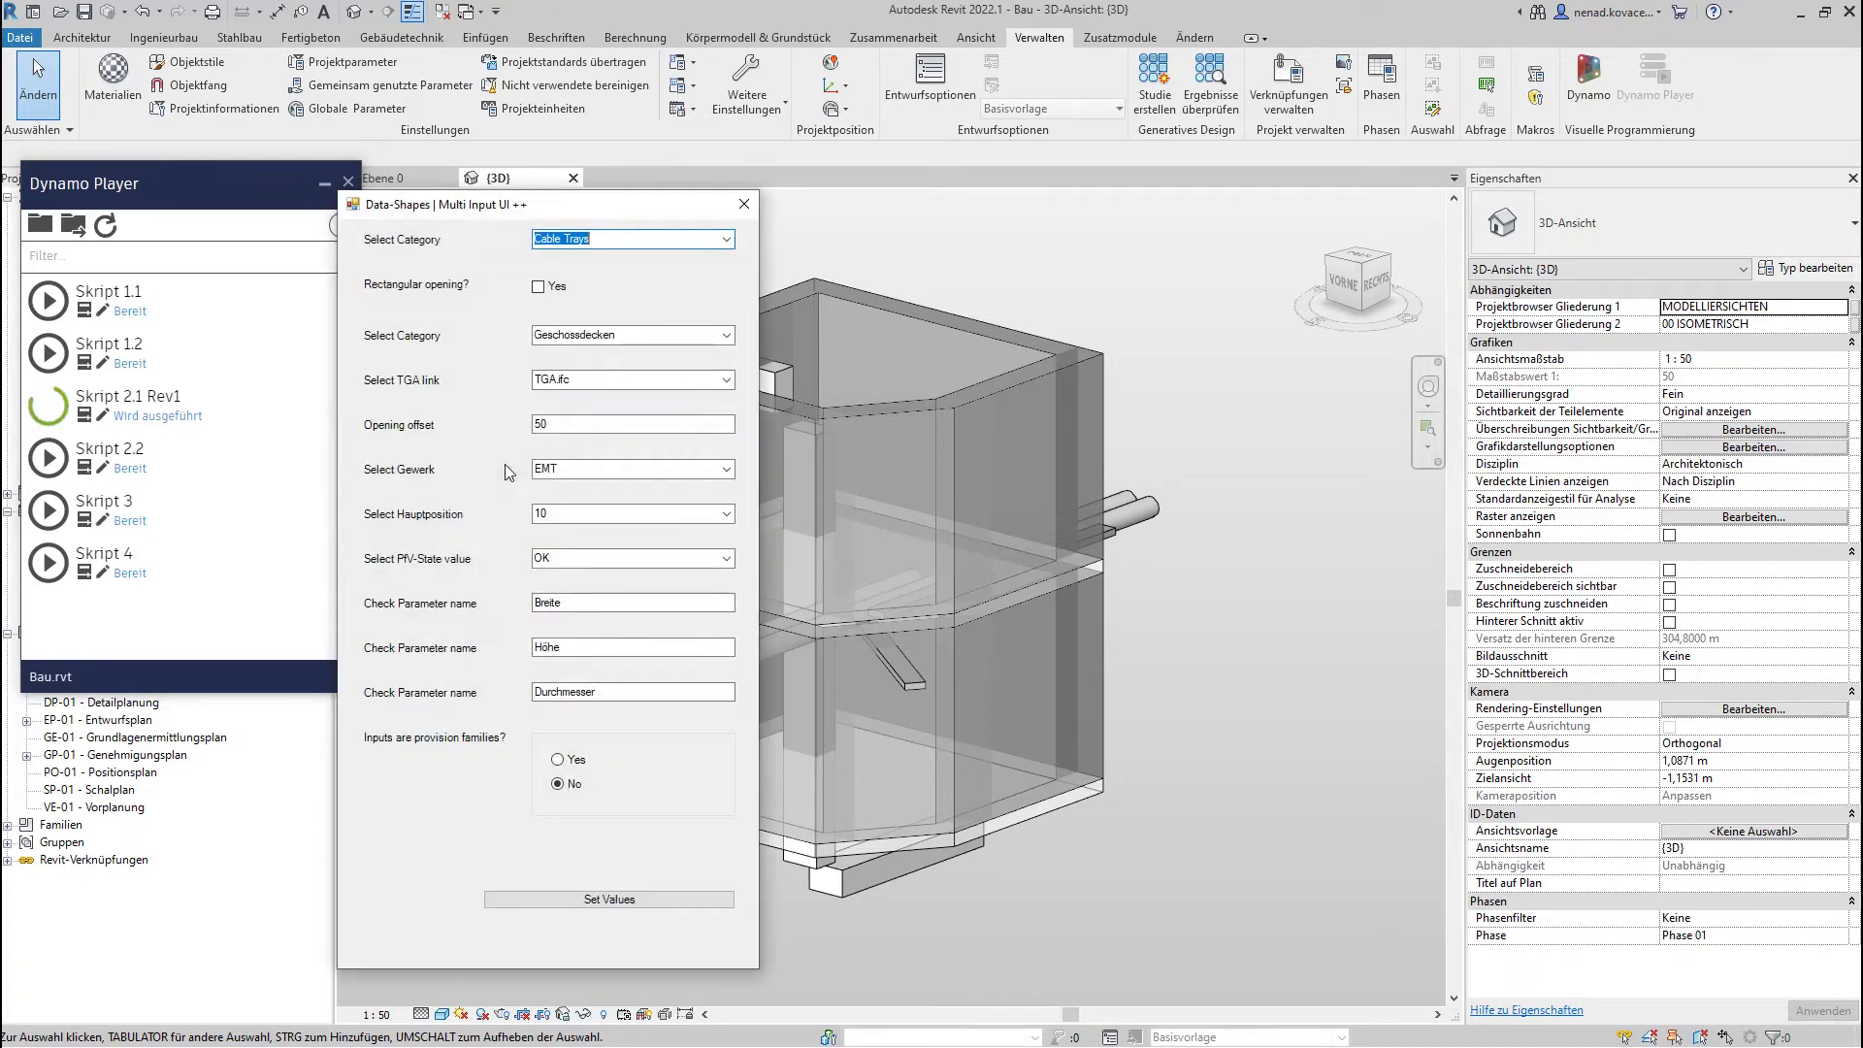
left_click_drag(568, 208, 649, 197)
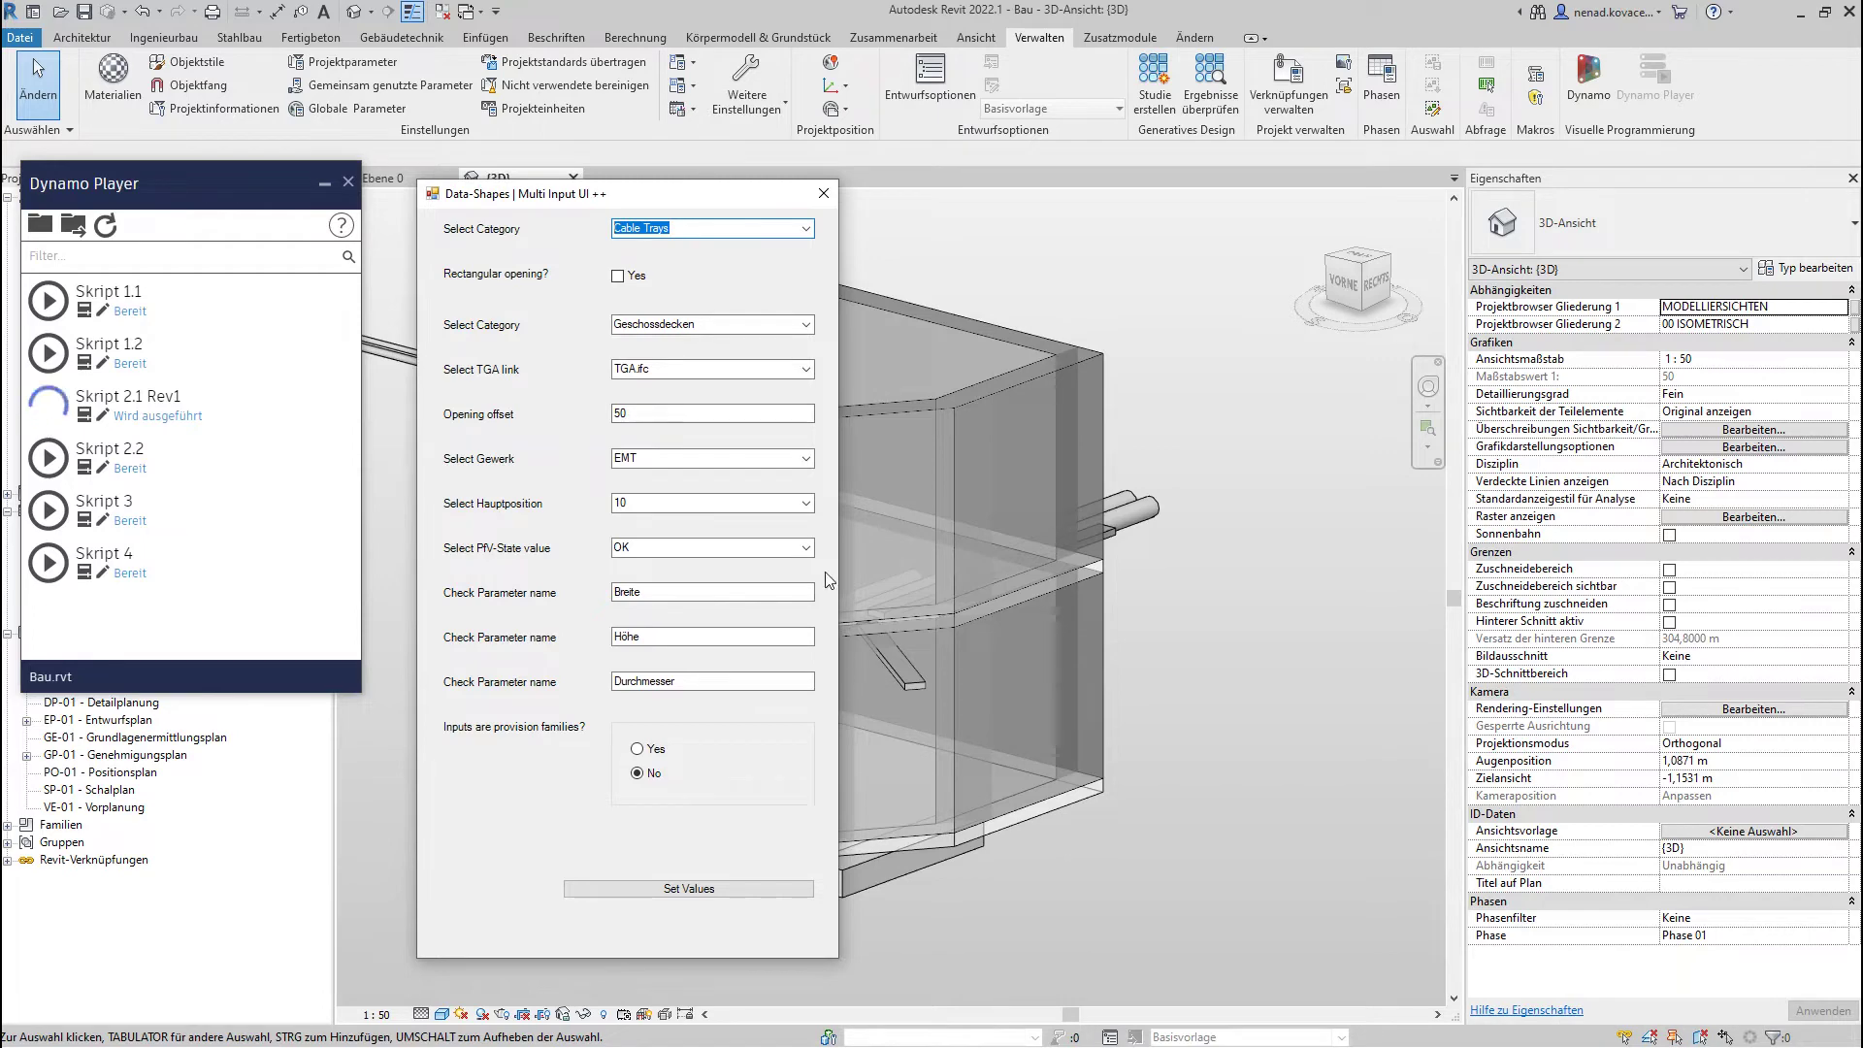
- Set the script inputs for Cable Trays to the host category Wände and the TGA link TGA_installations.ifc
left_click(808, 324)
left_click(770, 355)
left_click_drag(720, 202, 771, 211)
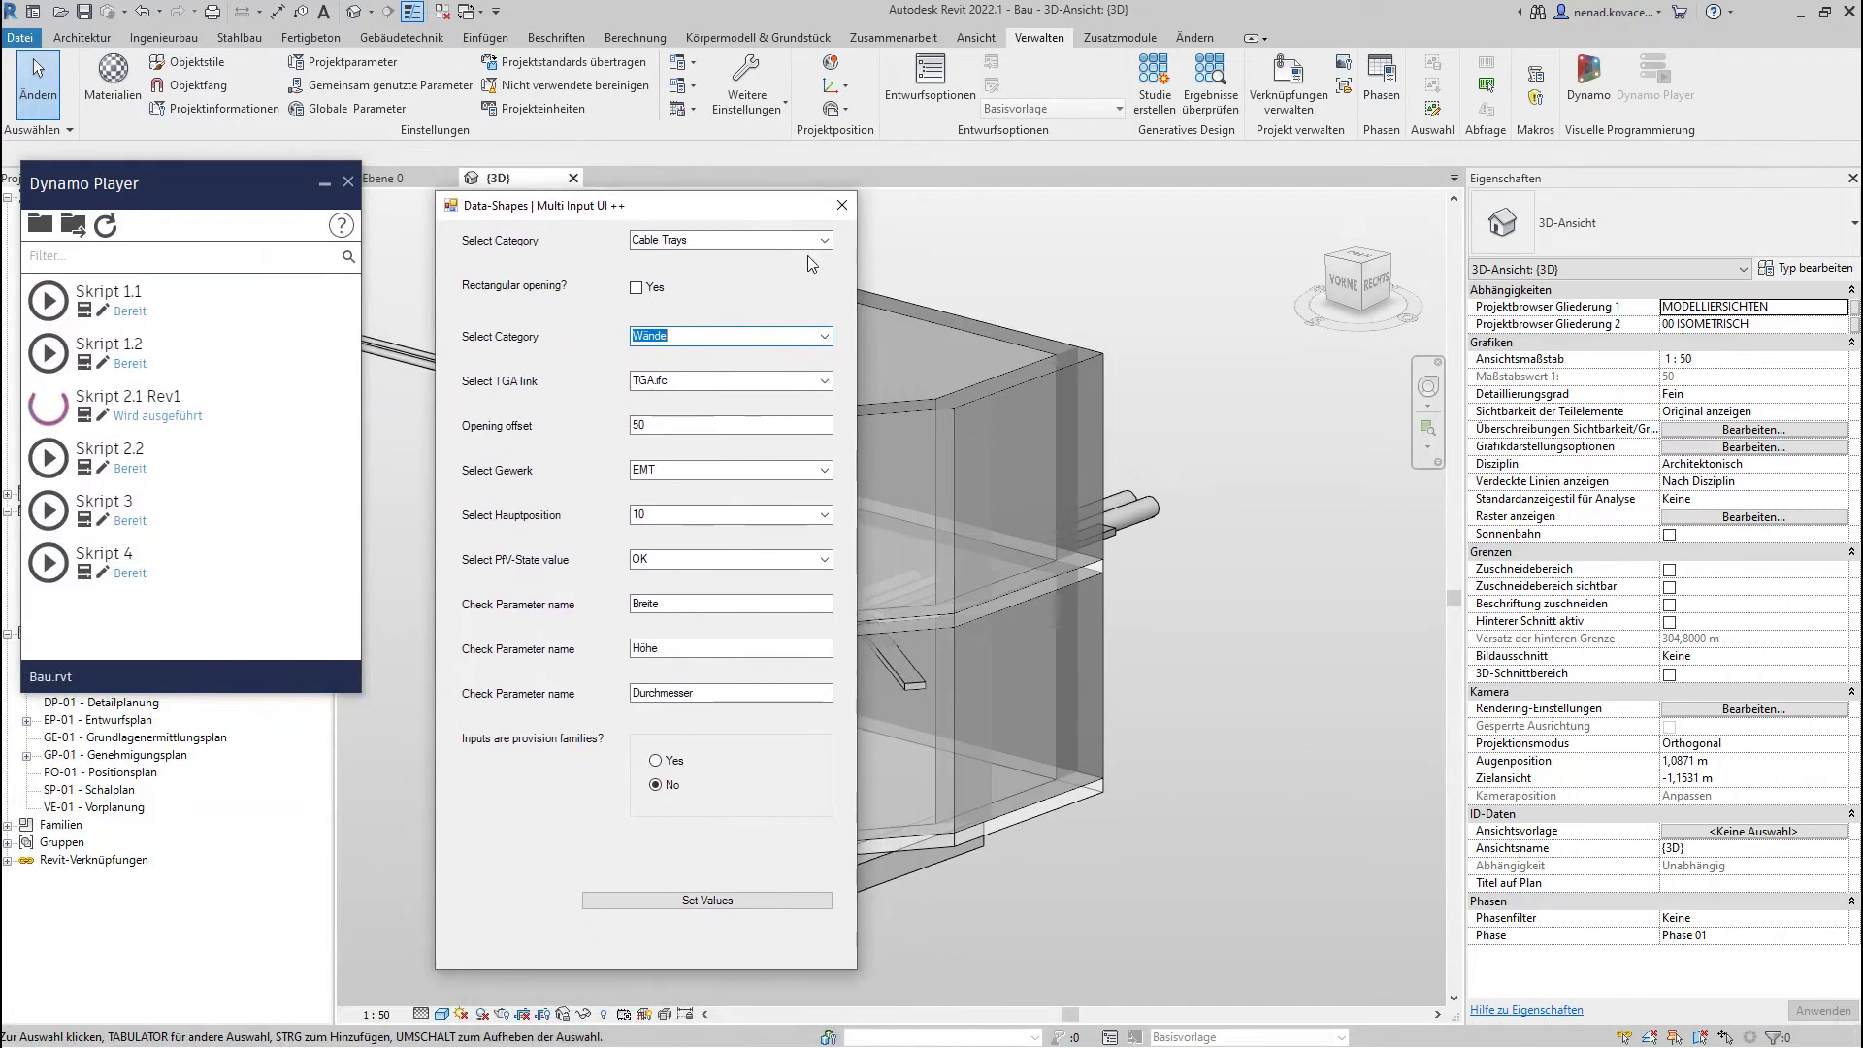
left_click(825, 380)
left_click(705, 409)
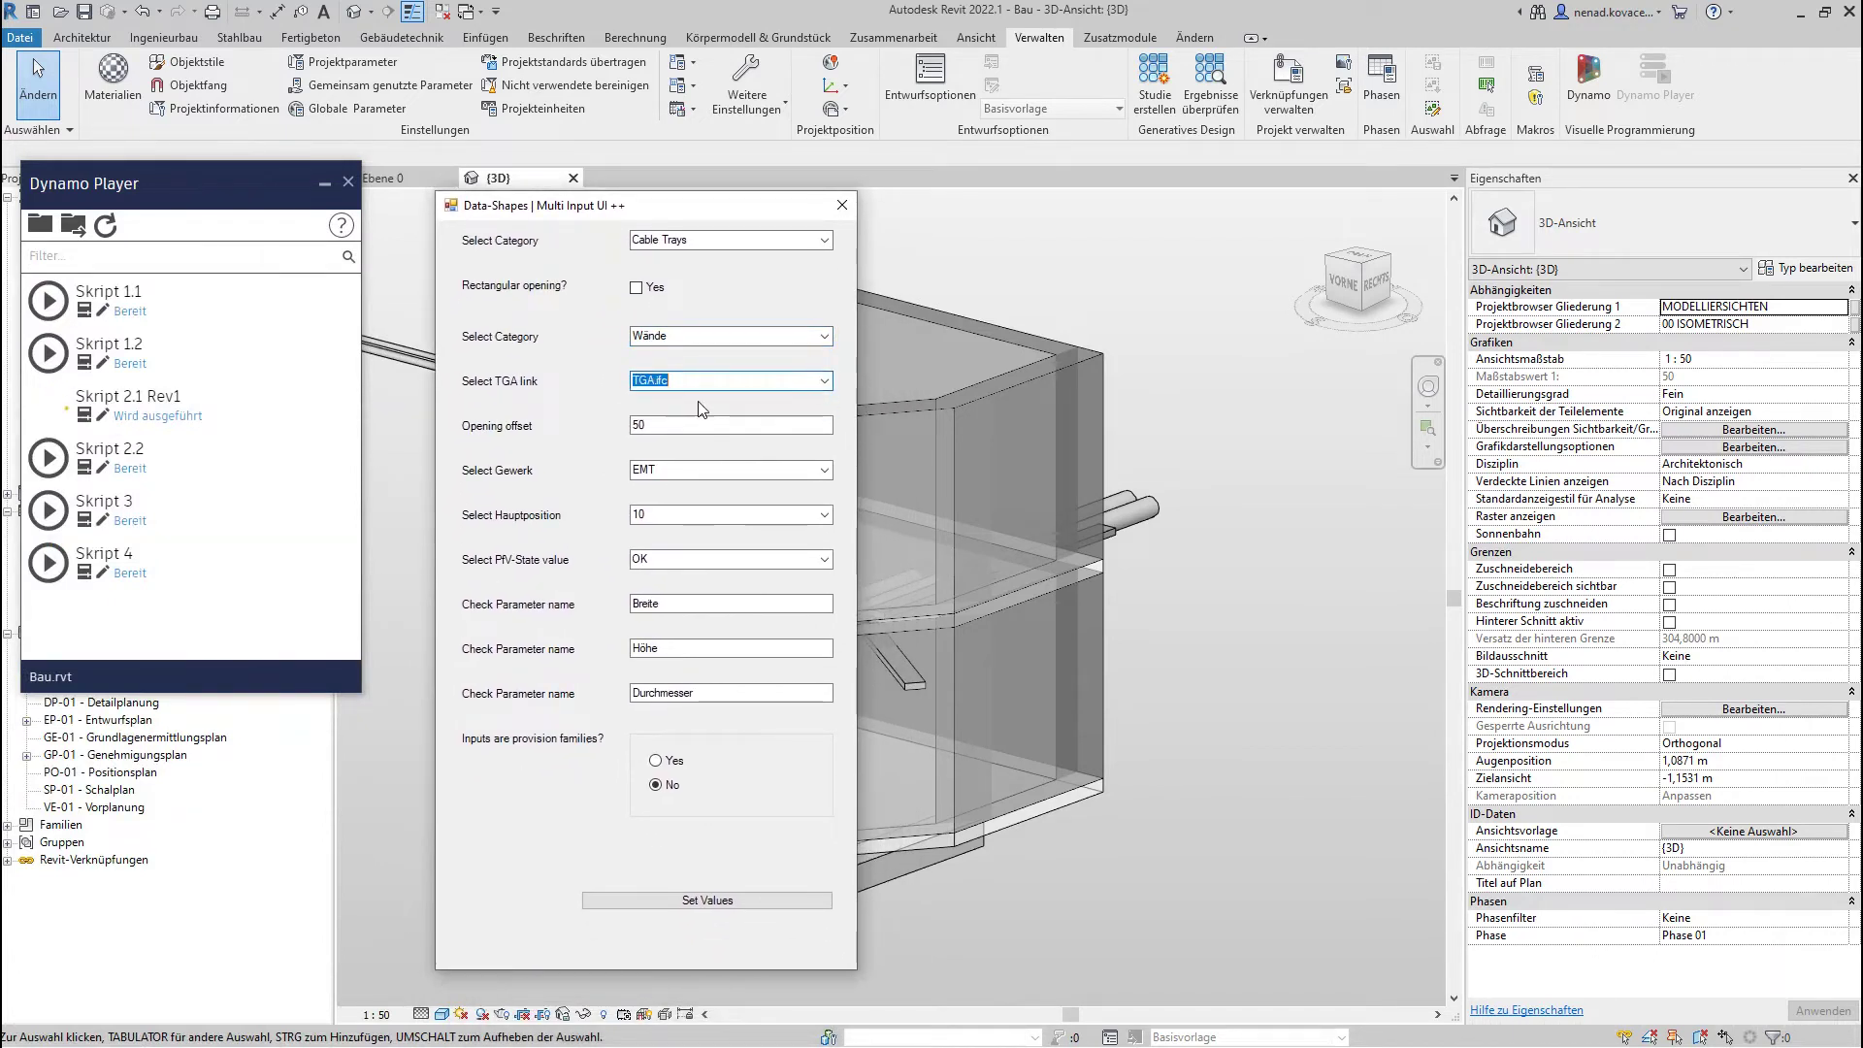
left_click(824, 381)
left_click(794, 411)
- Replace the parameter name Breite with Width(Dimensions), copied from the parameters text file in Notepad
key("alt+Tab")
left_click(268, 788)
key("shift+Home")
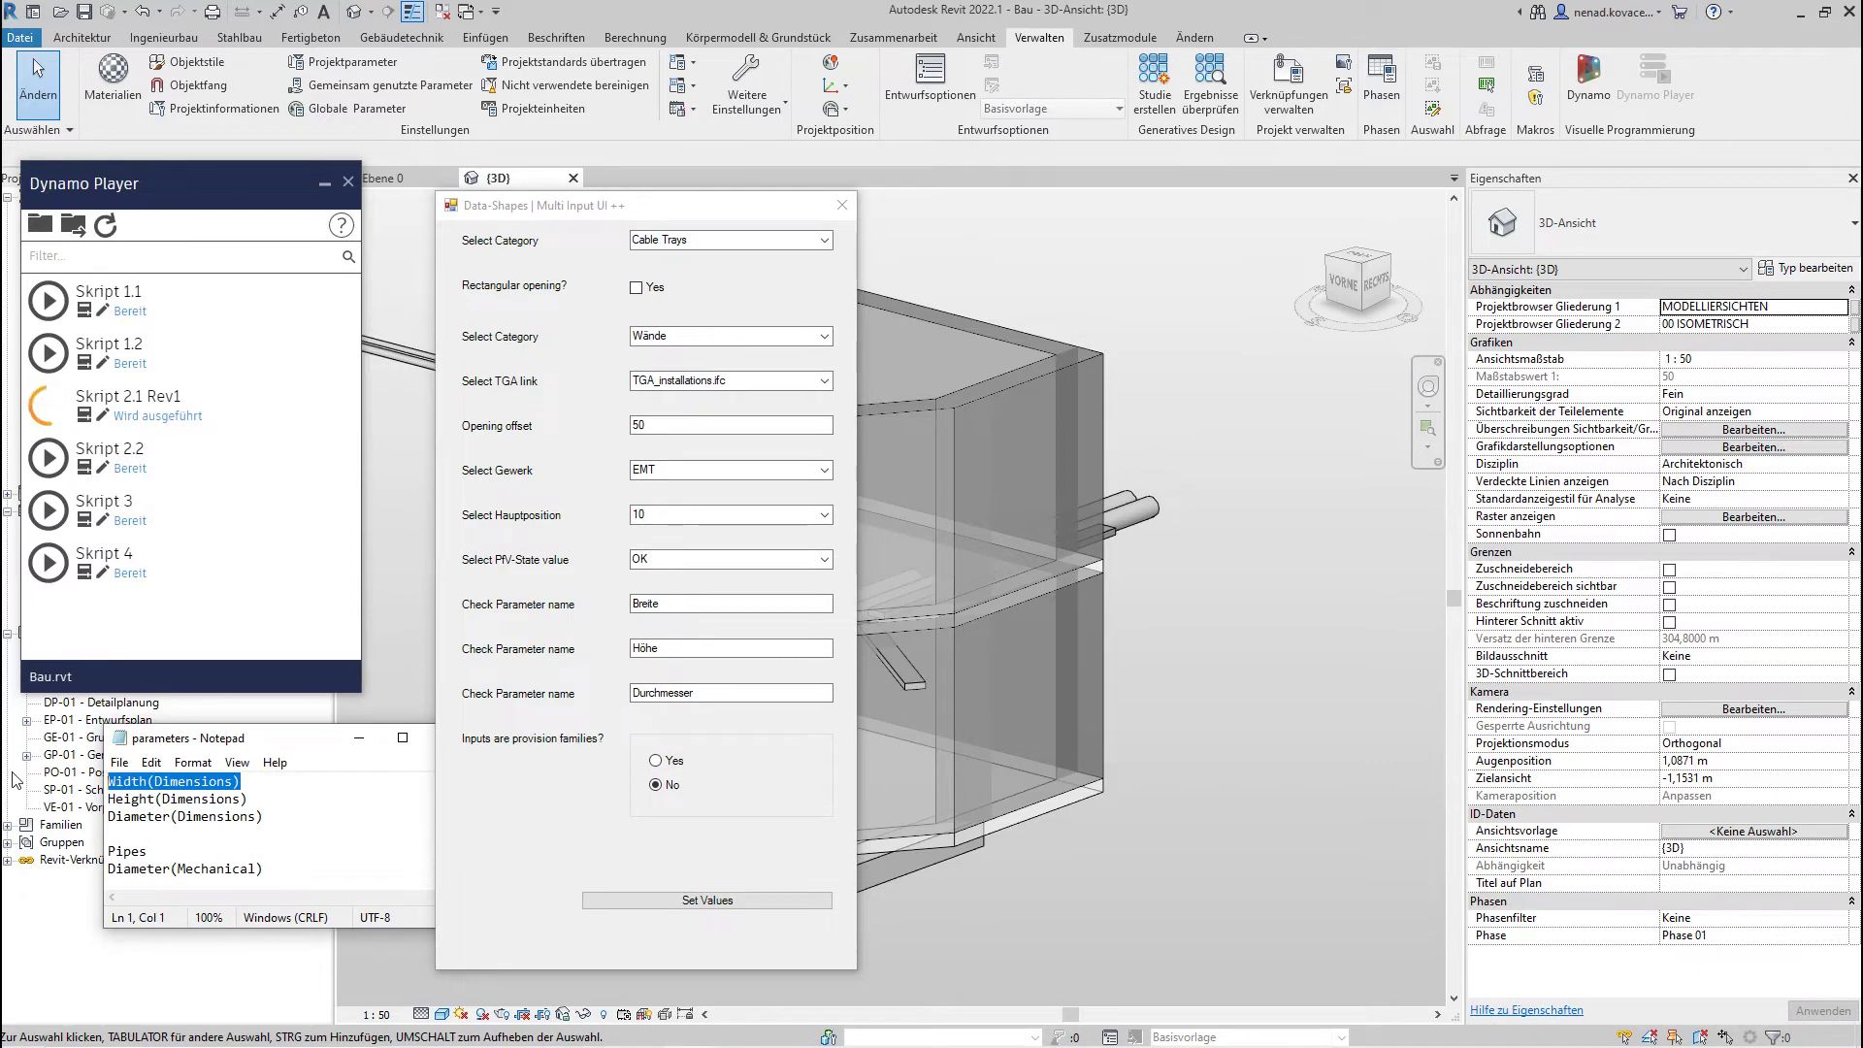
key("ctrl+c")
key("alt+Tab")
key("ctrl+v")
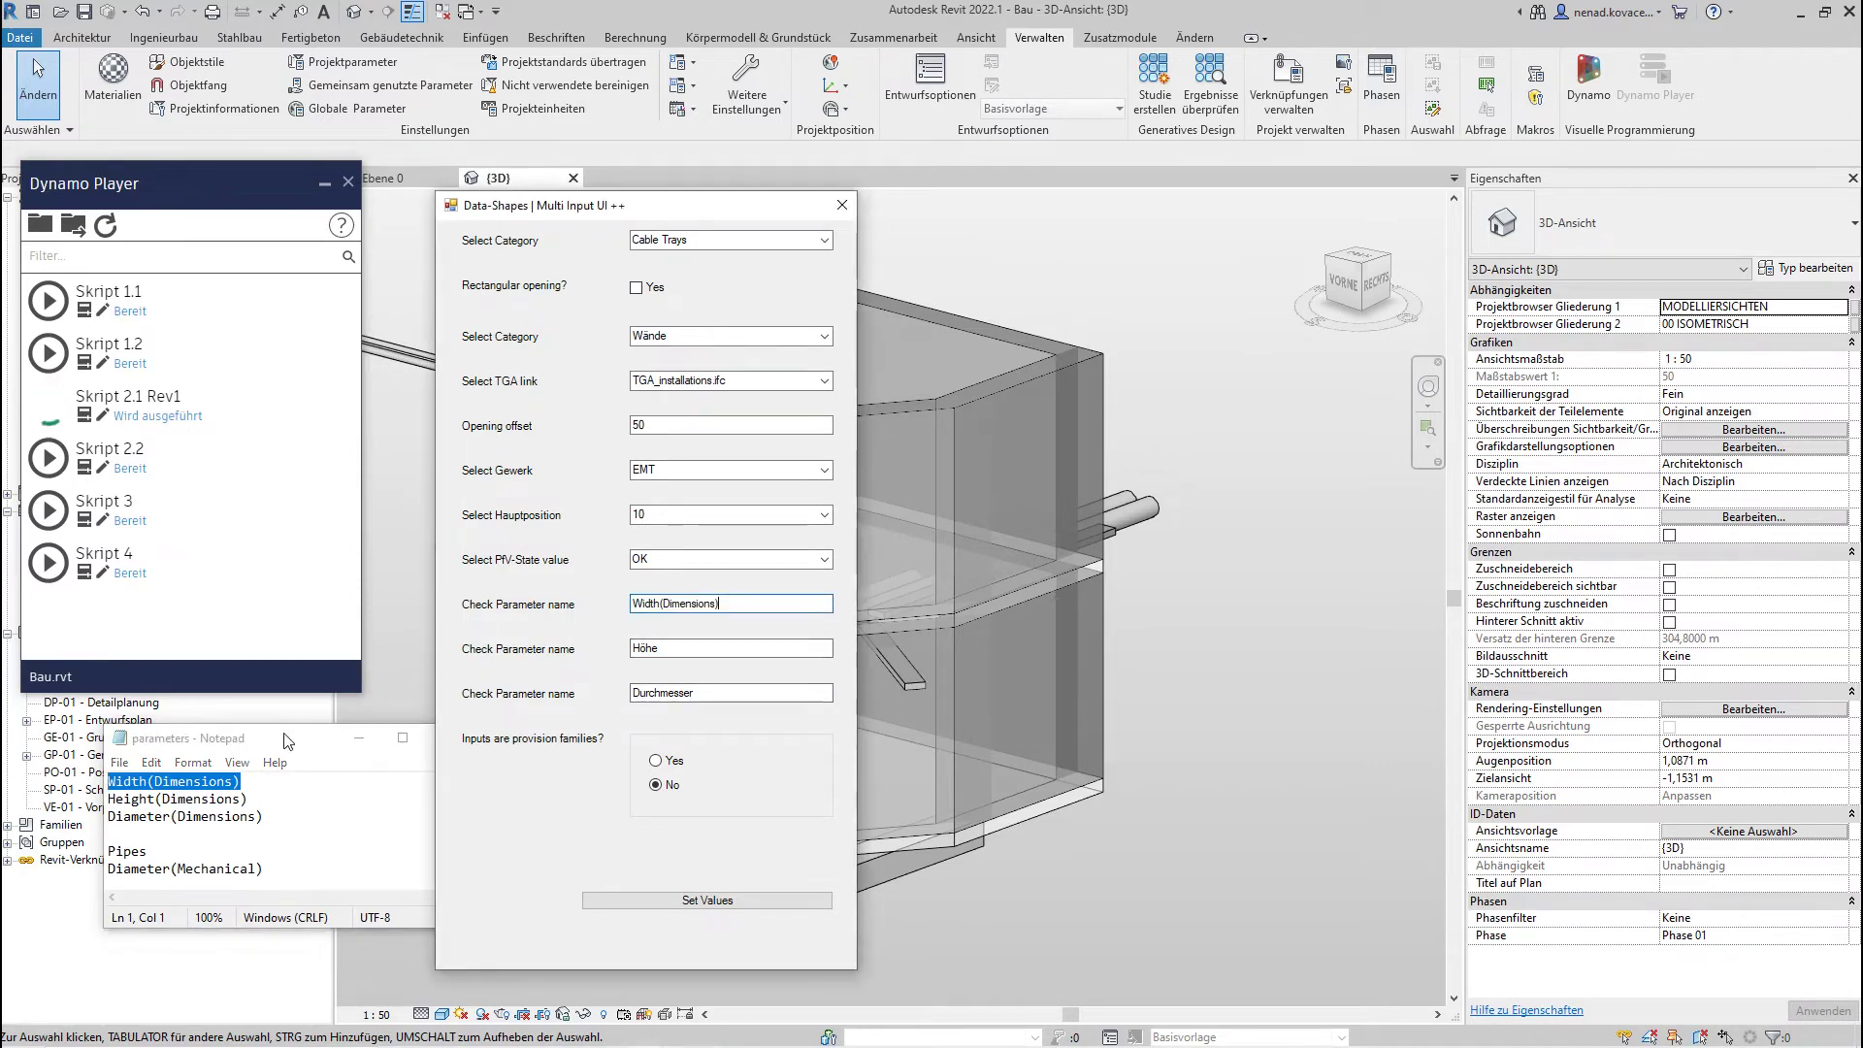
- Replace the parameter name Höhe with Height(Dimensions) from the parameters file and run the script for the cable trays in walls
left_click_drag(267, 797, 105, 797)
left_click_drag(716, 647, 423, 633)
key("ctrl+v")
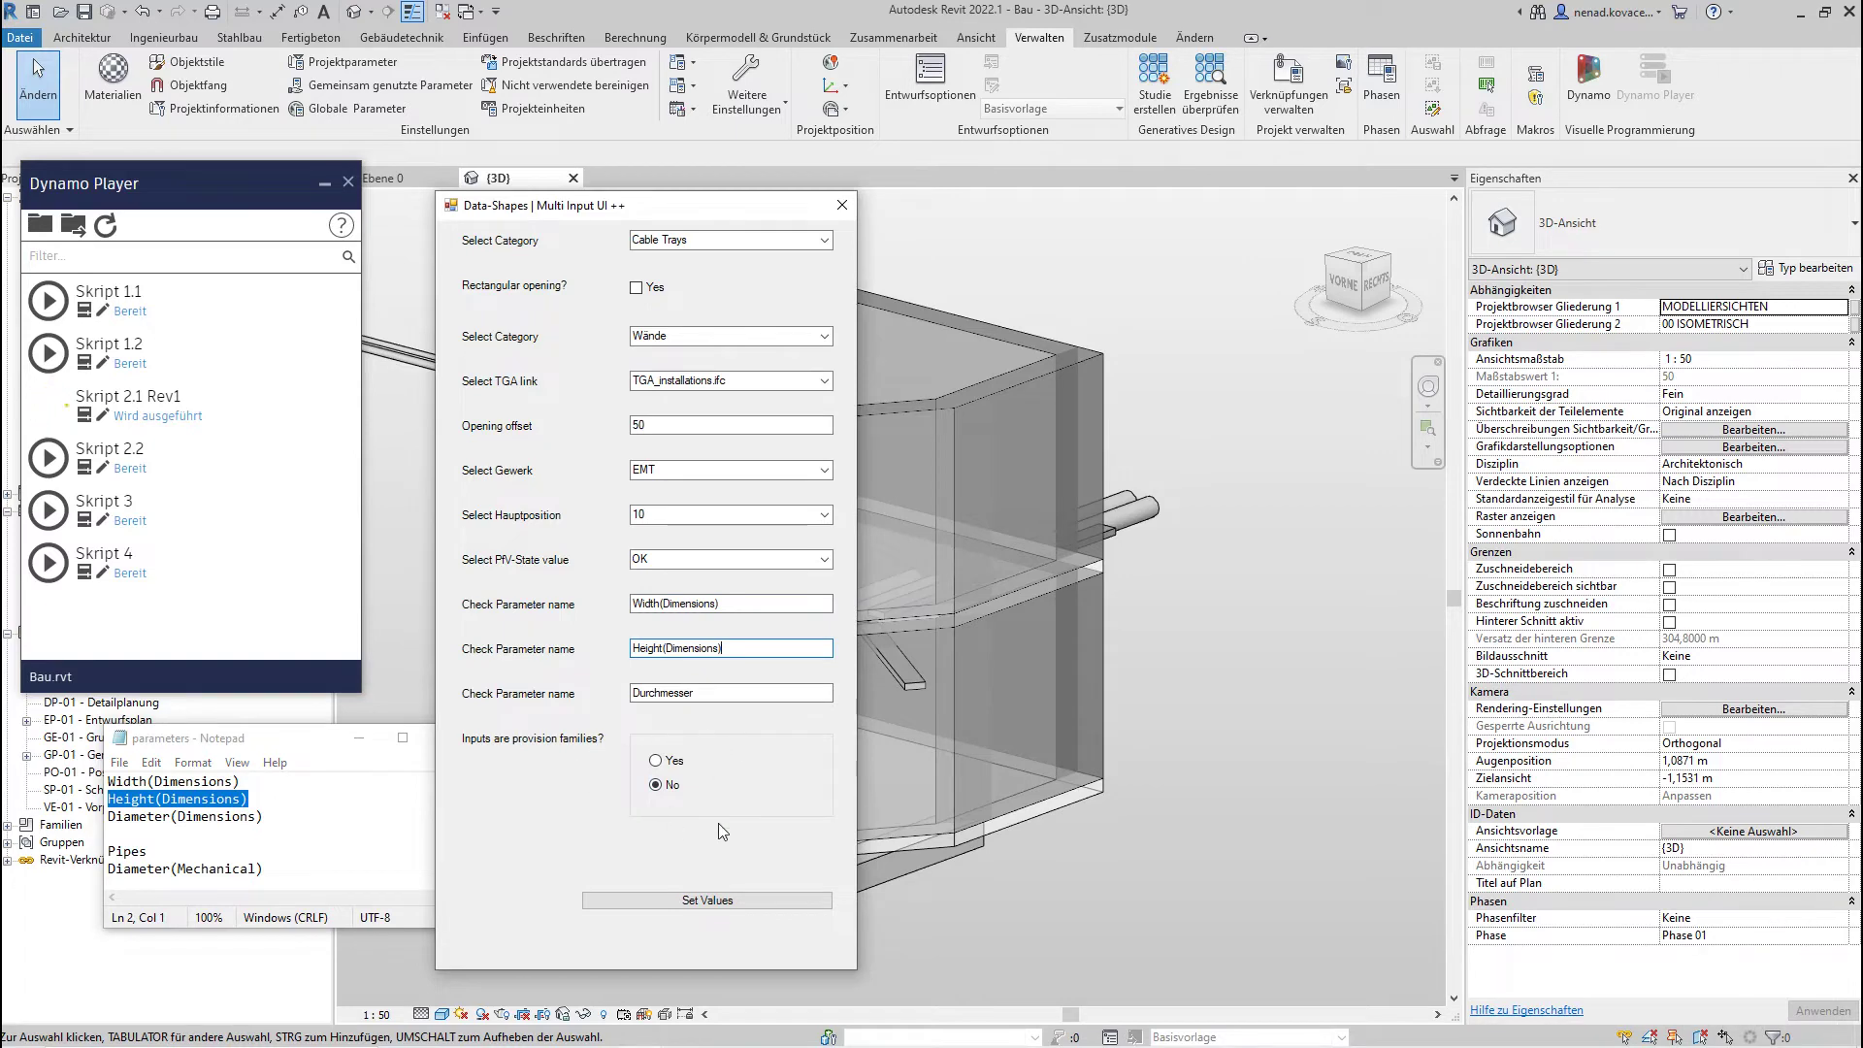
left_click(708, 900)
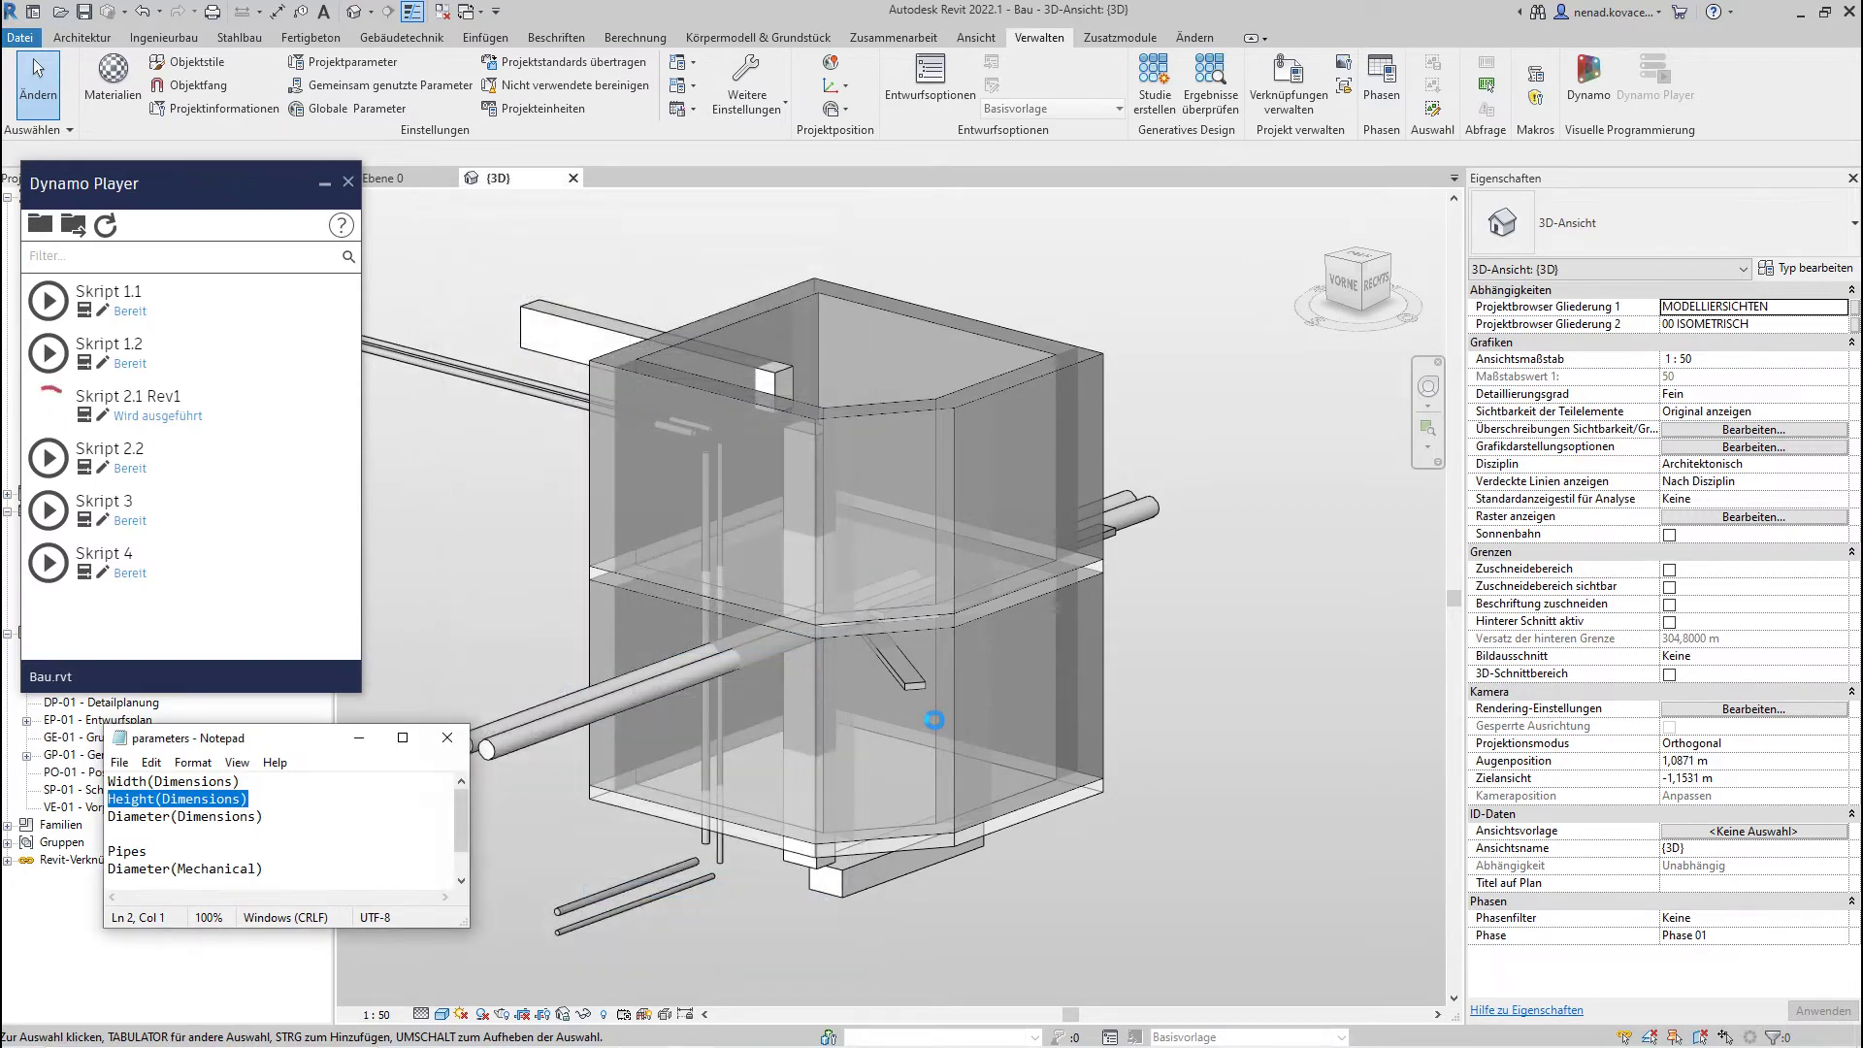
- Select the rectangular provision where the cable tray passes through the wall and examine its properties and position
left_click(1015, 724)
middle_click_drag(865, 681, 788, 689, "shift")
scroll(1004, 685, "up", 5)
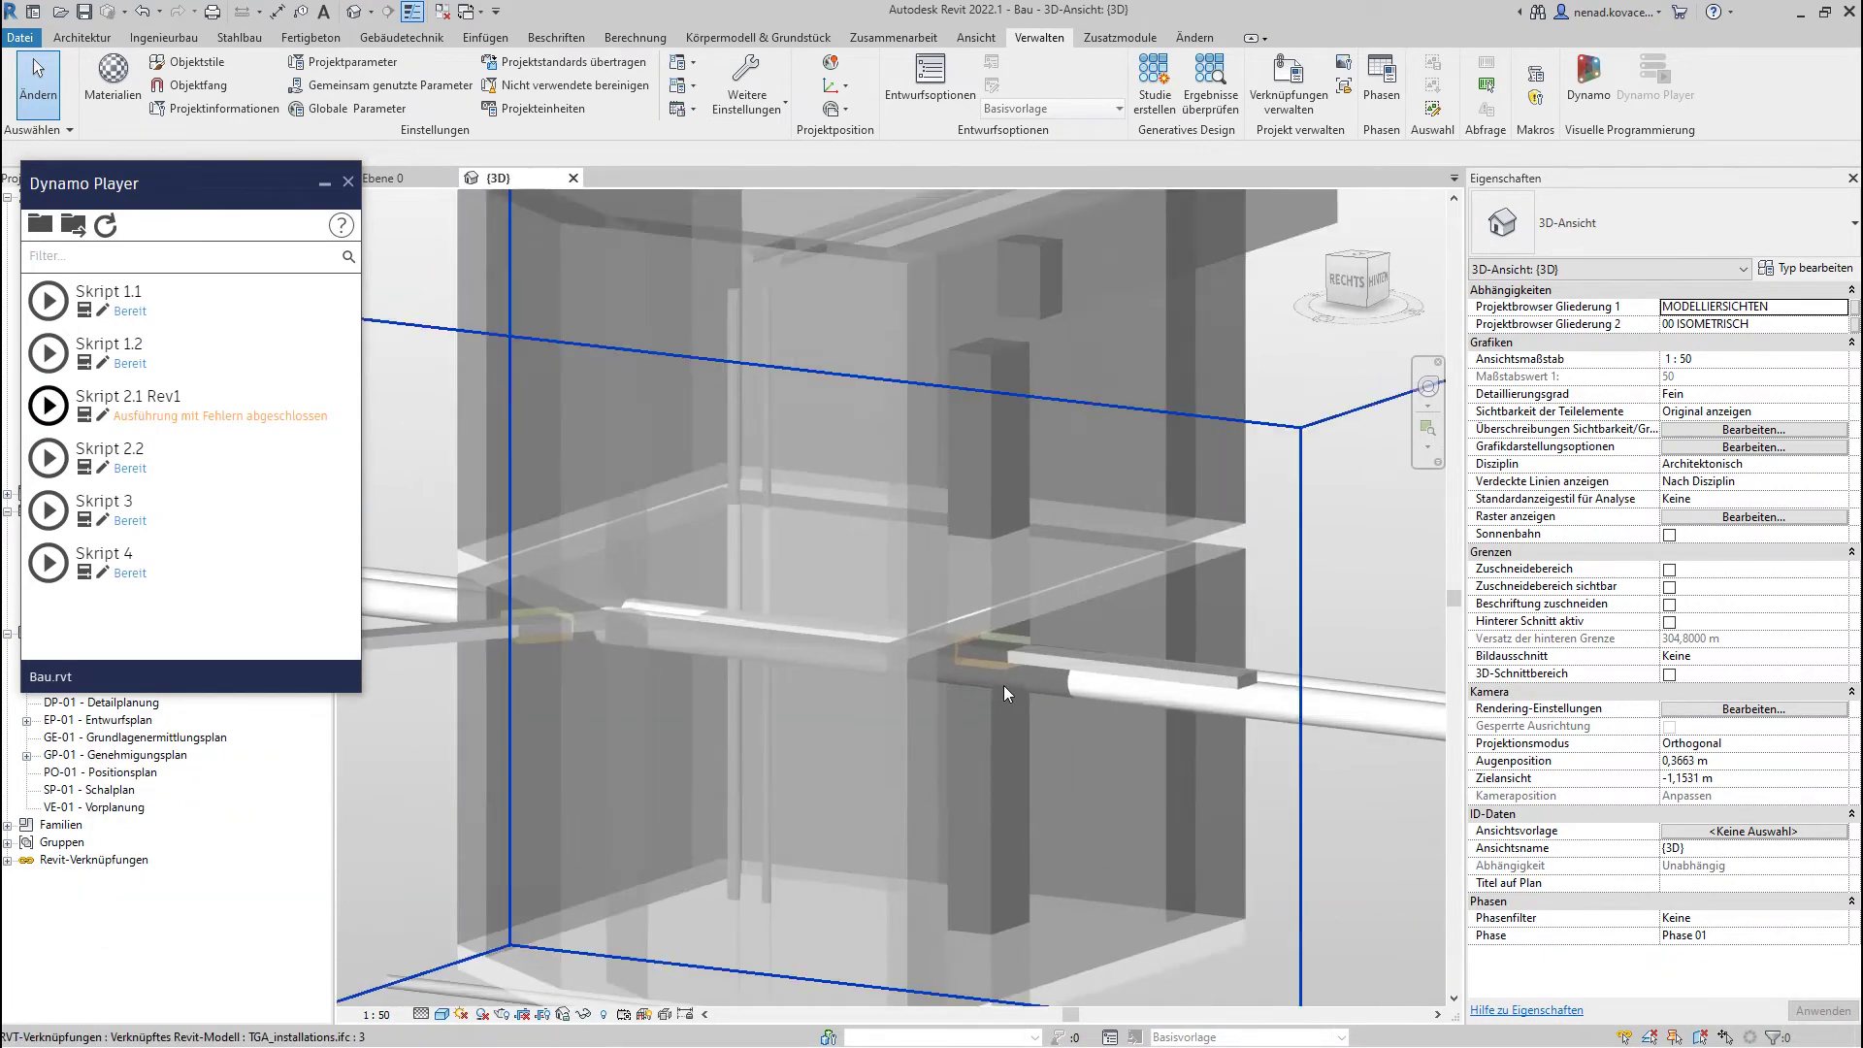
left_click(997, 650)
middle_click_drag(998, 651, 993, 832, "shift")
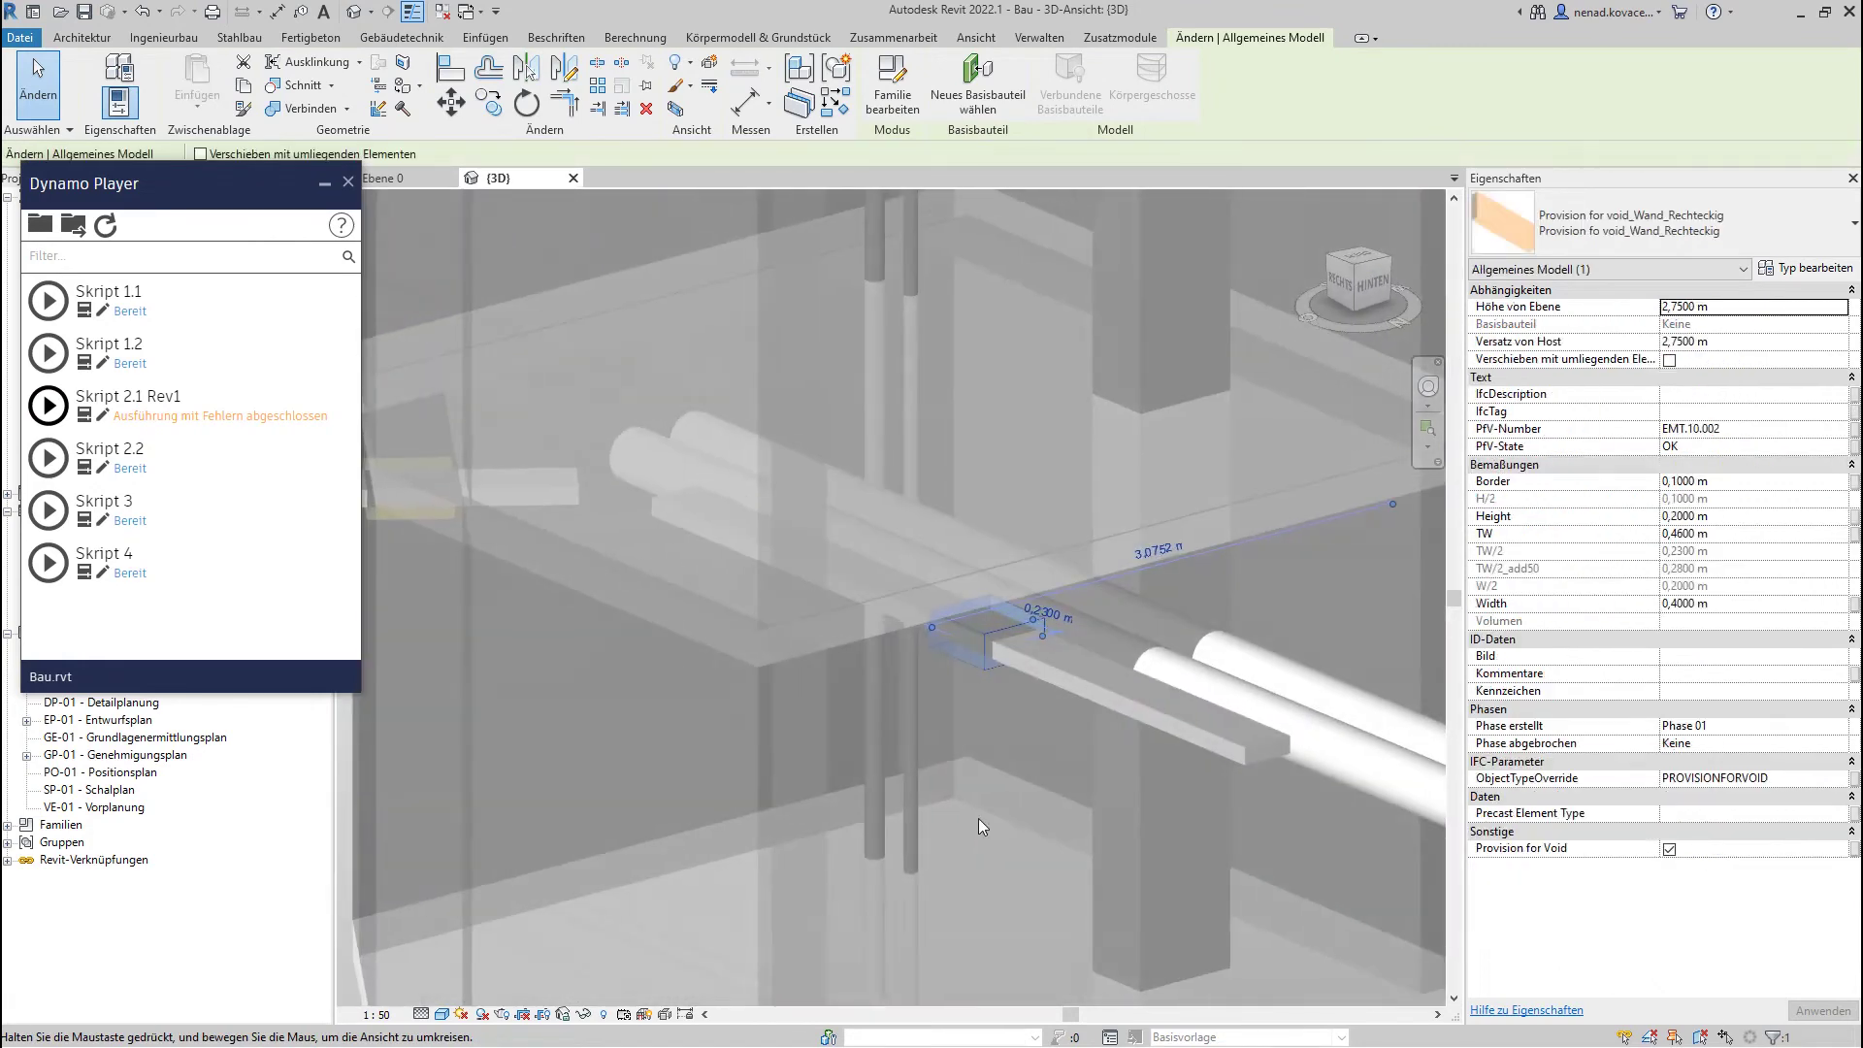
scroll(1230, 644, "down", 1)
middle_click_drag(939, 757, 1240, 708, "shift")
scroll(1224, 704, "down", 2)
middle_click_drag(953, 712, 993, 745, "shift")
- Start Skript 2.1 Rev1 again with the category Ducts, host category Wände and TGA link TGA_installations.ifc
left_click(48, 405)
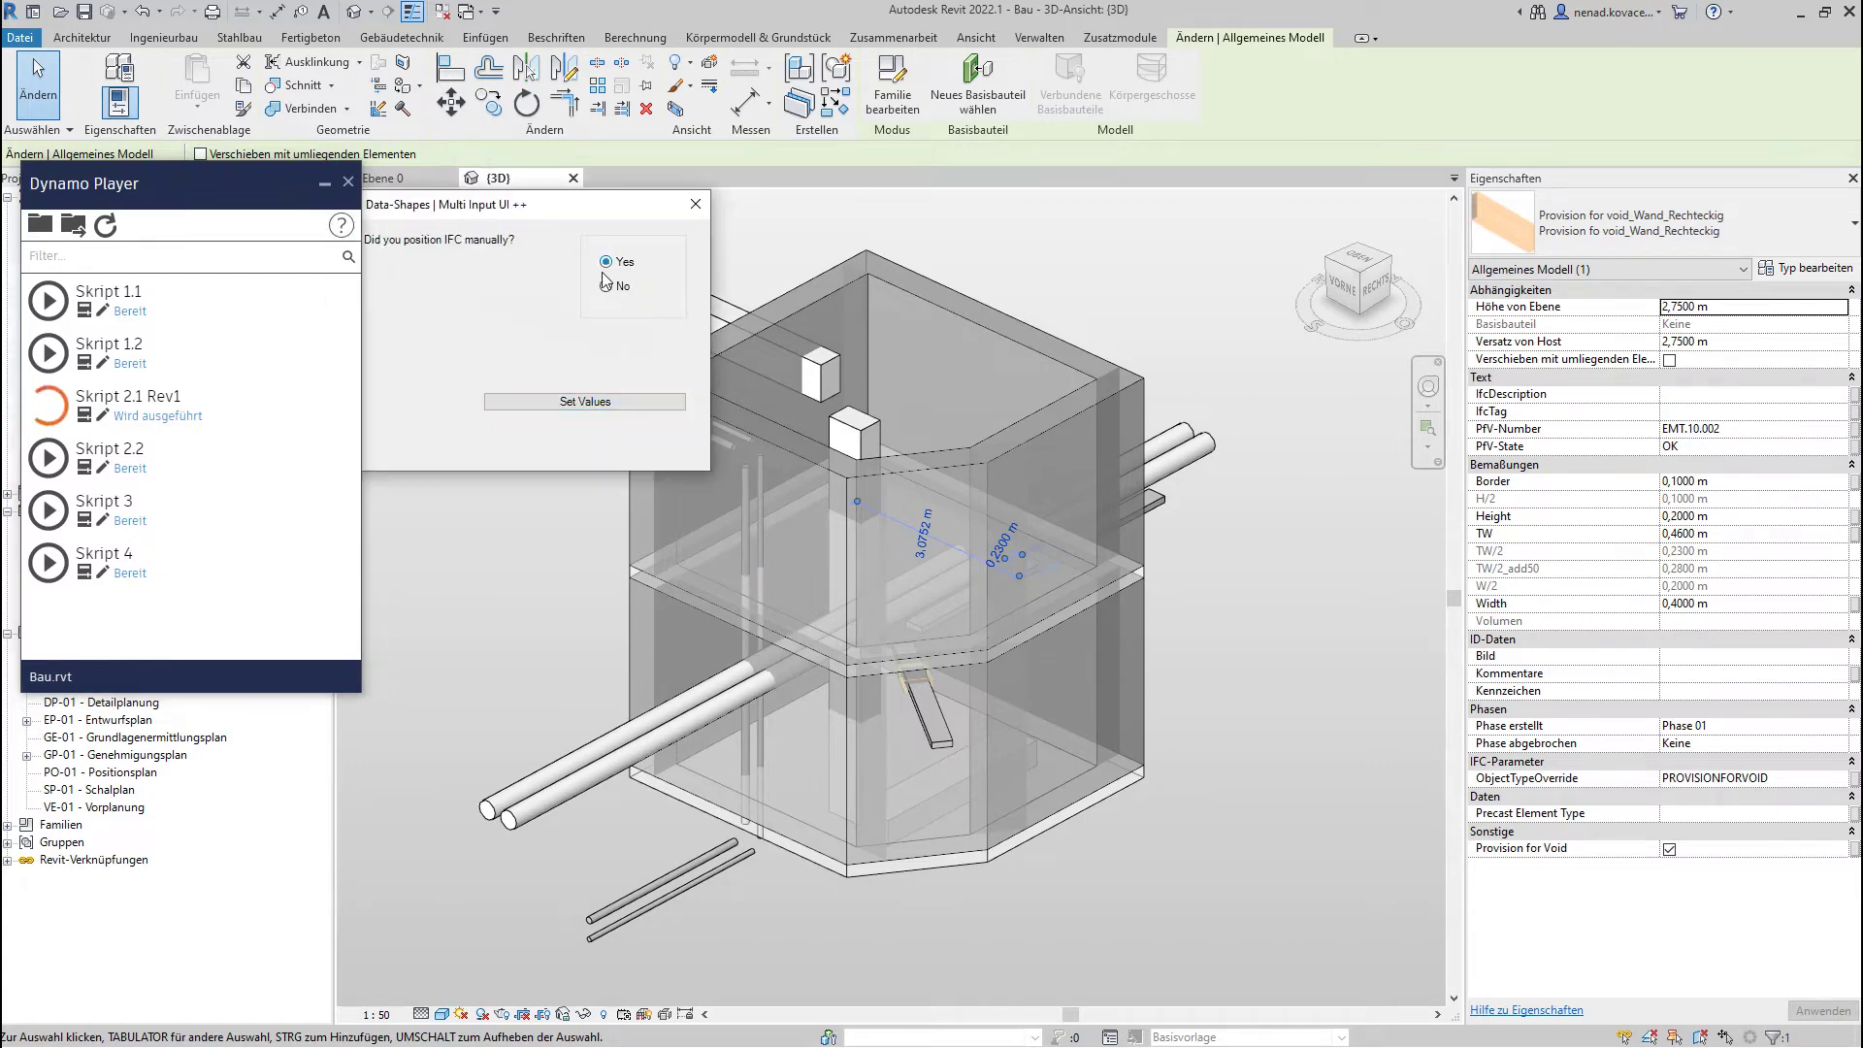
left_click(602, 402)
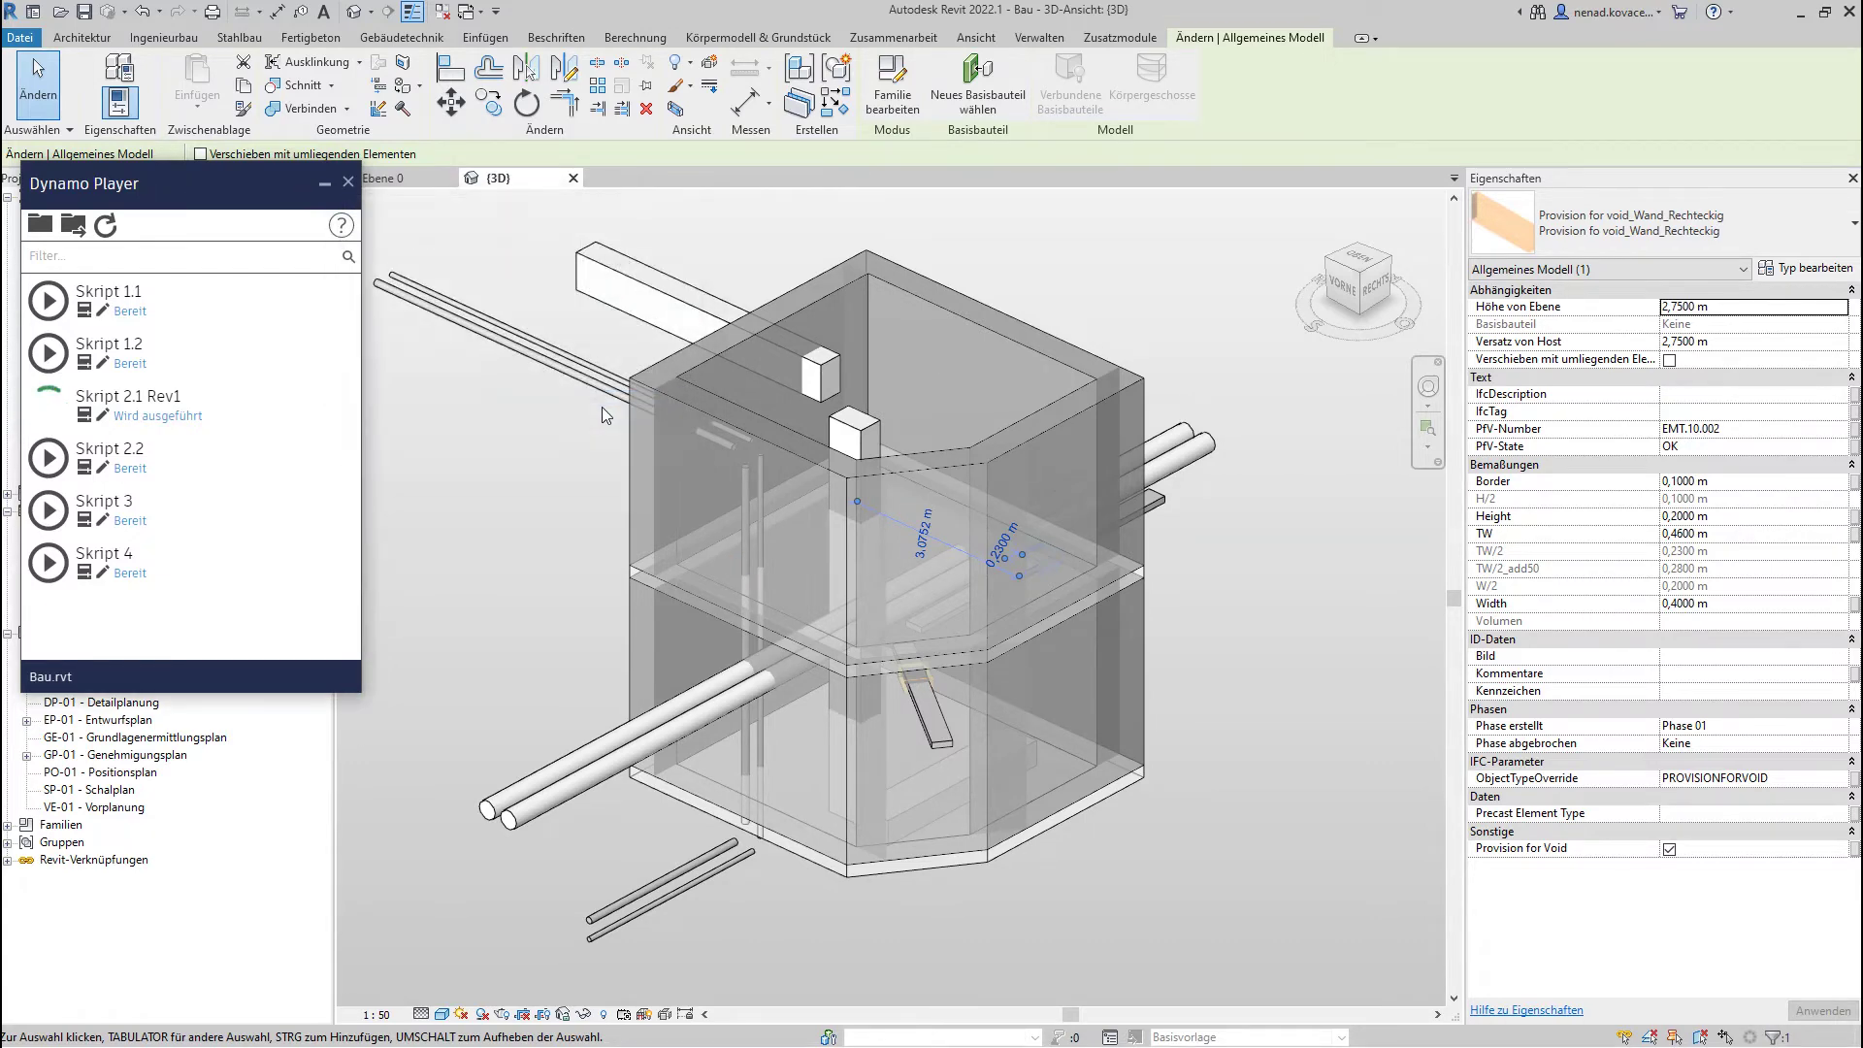
left_click(724, 241)
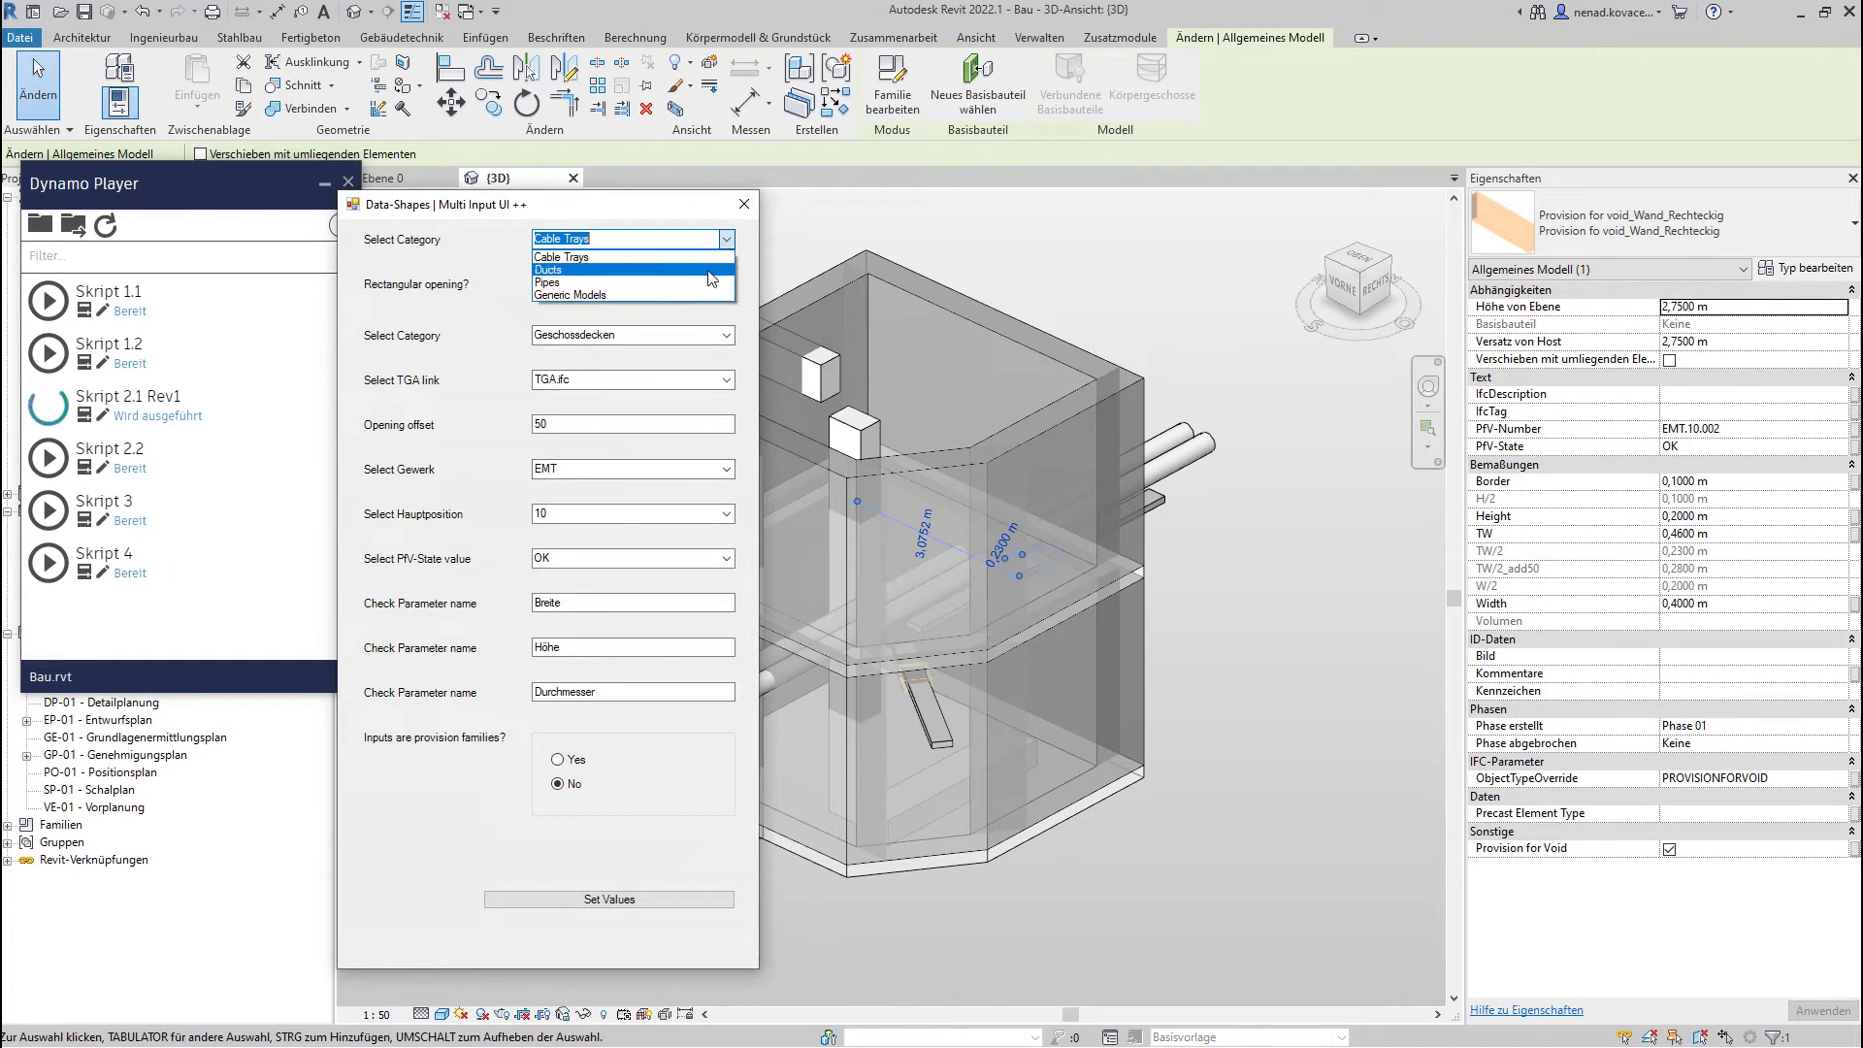
left_click(711, 276)
left_click(725, 335)
left_click(718, 363)
left_click(726, 380)
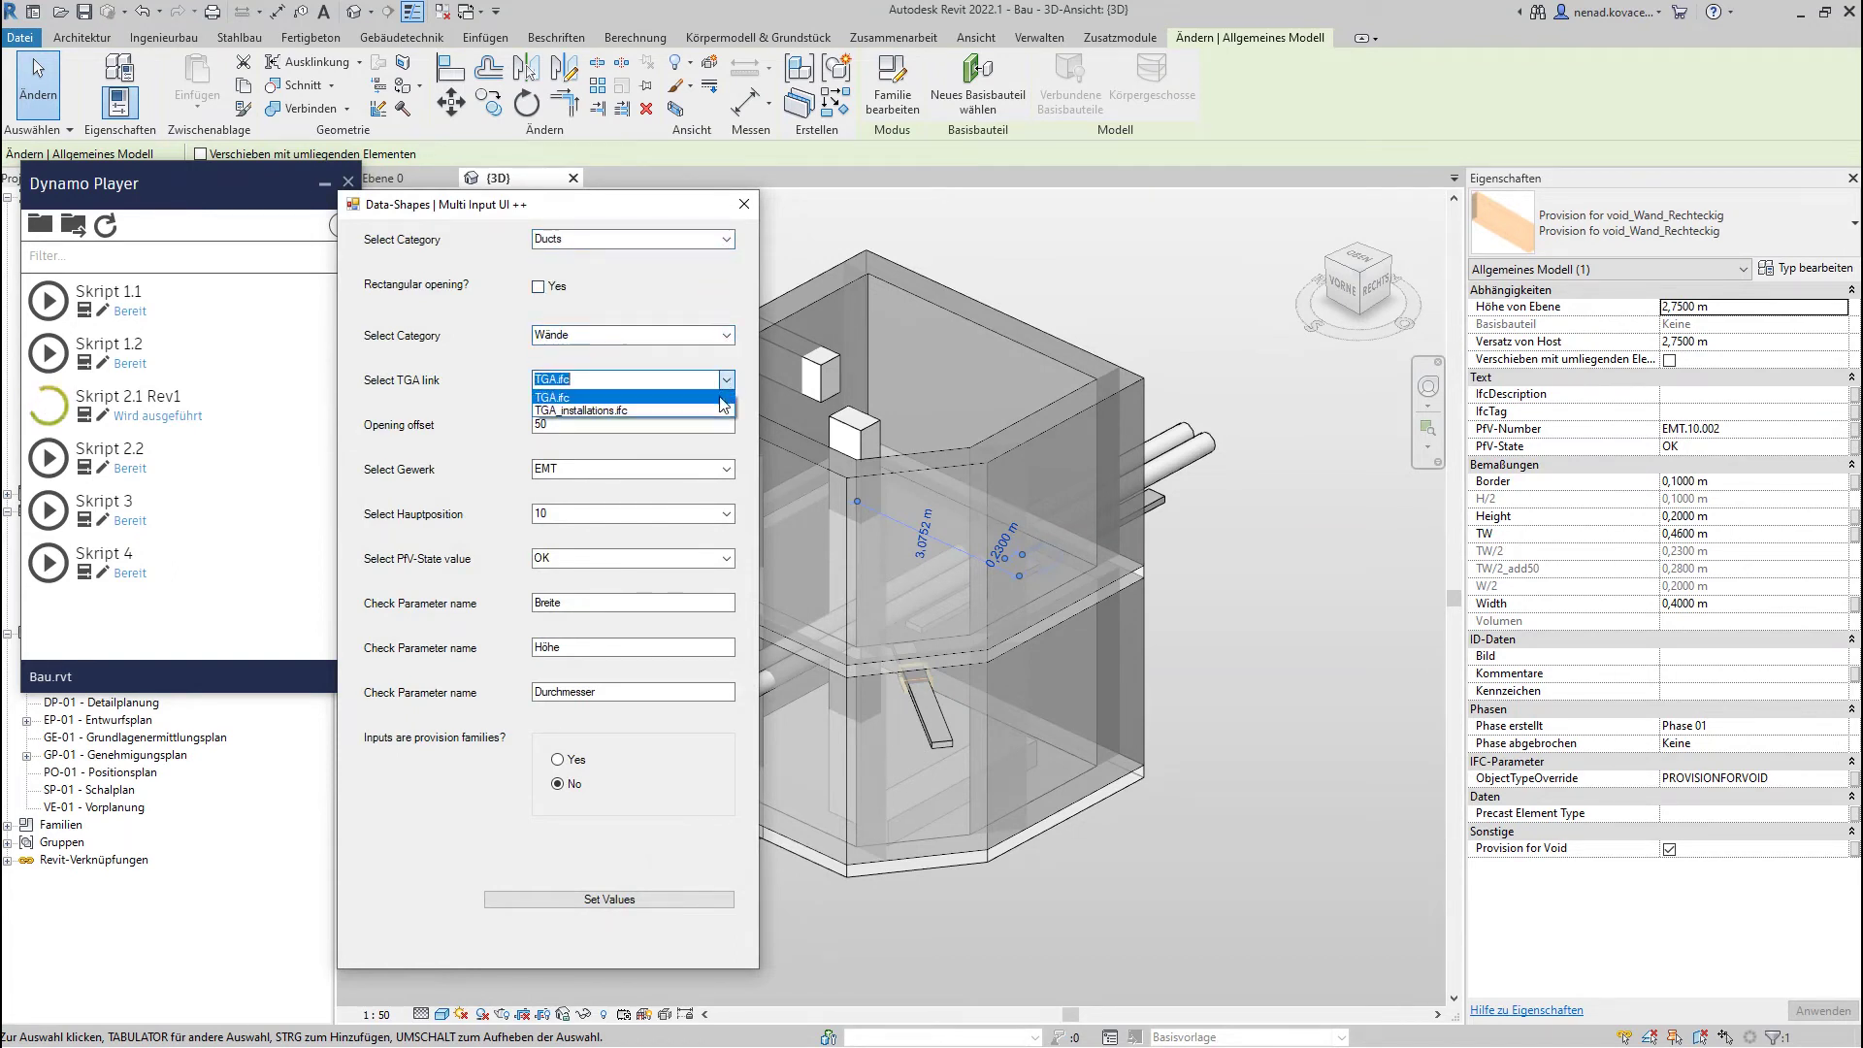
left_click(679, 410)
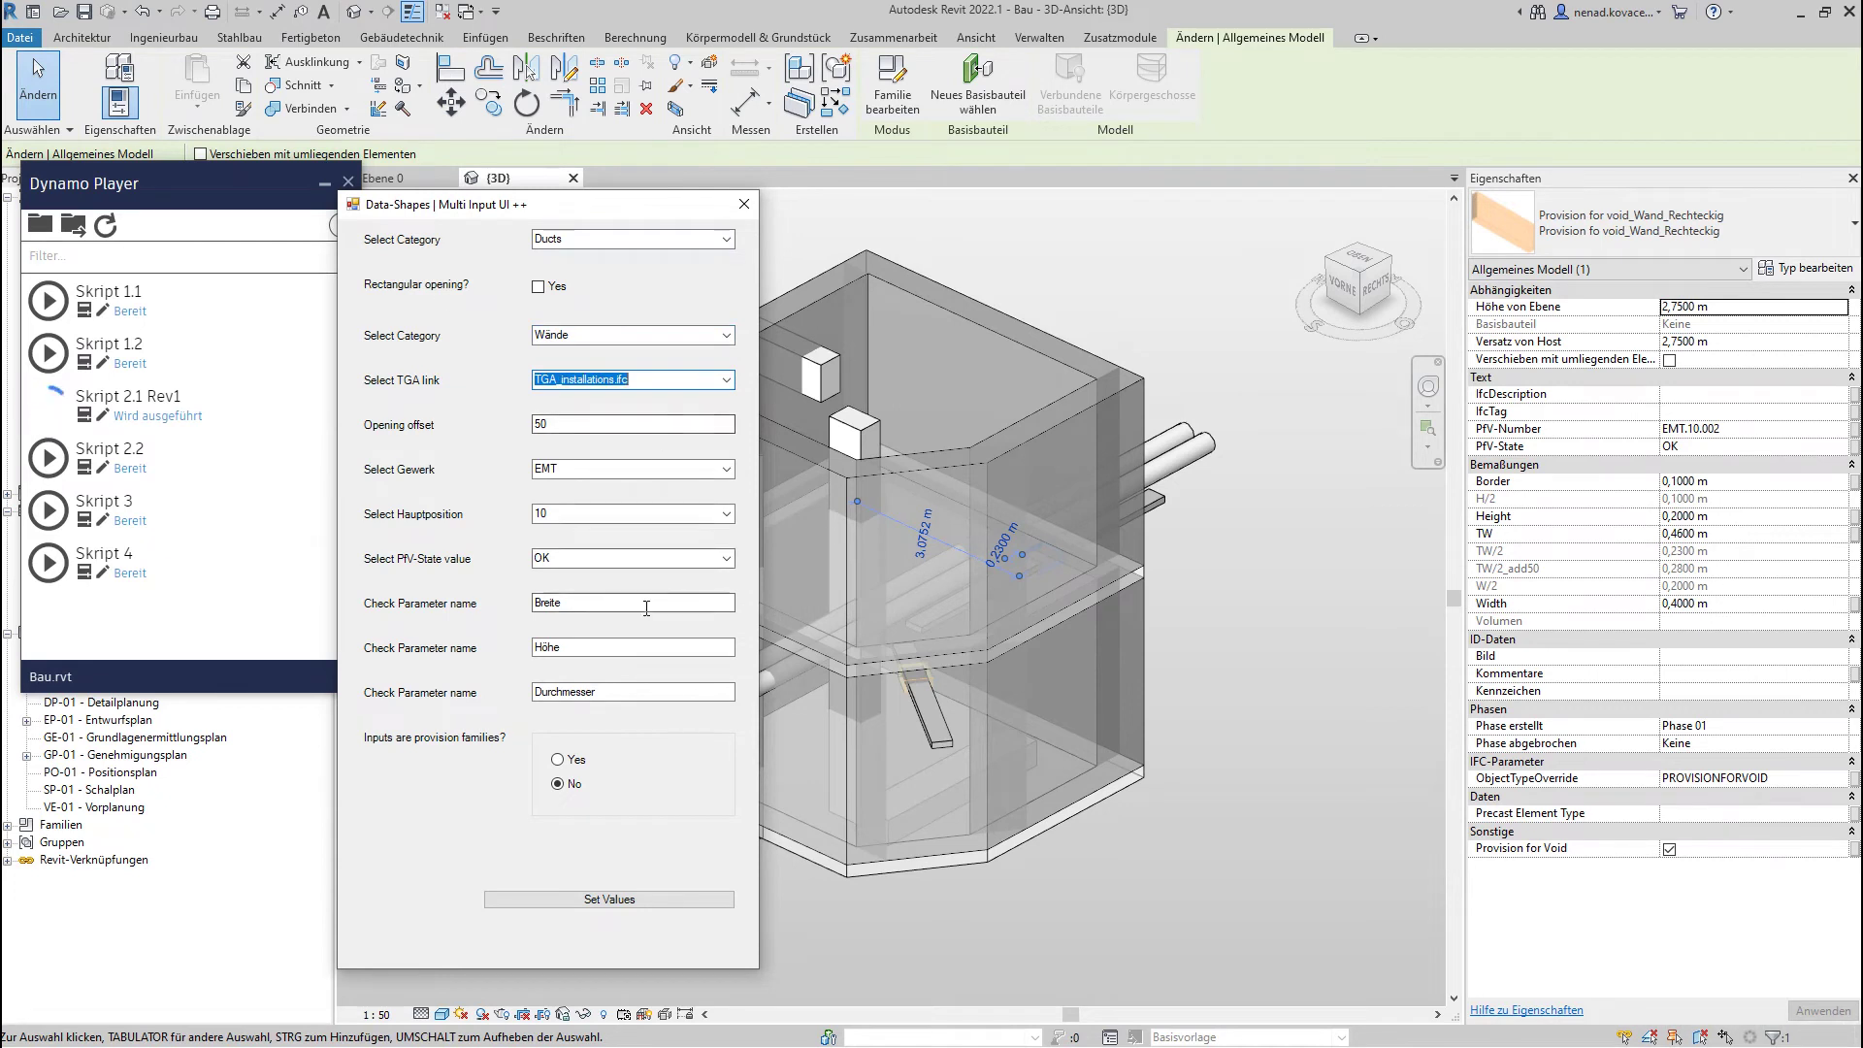
- Set the check parameter names to Width(Dimensions) and Height(Dimensions) and run the script for the rectangular ducts in walls
double_click(606, 646)
type("Height(Dimensions)")
key("alt+Tab")
left_click_drag(256, 780, 93, 778)
key("ctrl+c")
double_click(590, 601)
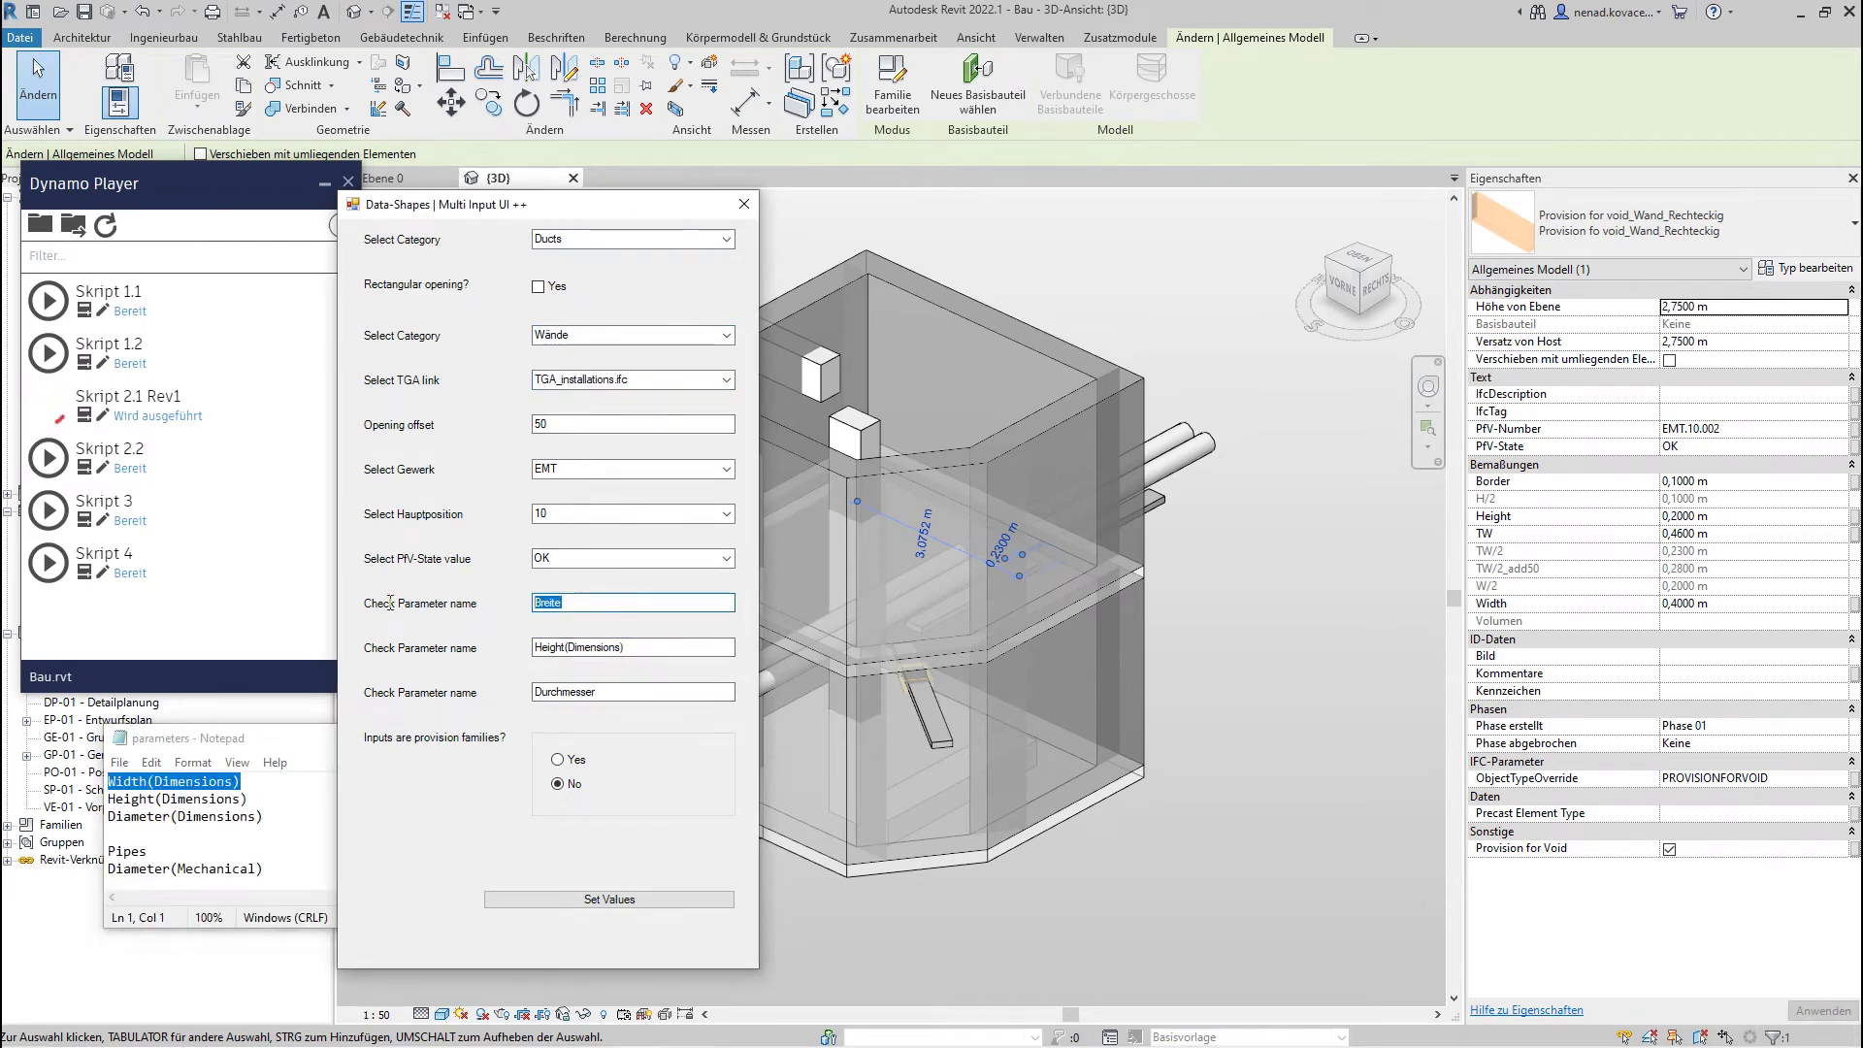
key("ctrl+v")
left_click(626, 899)
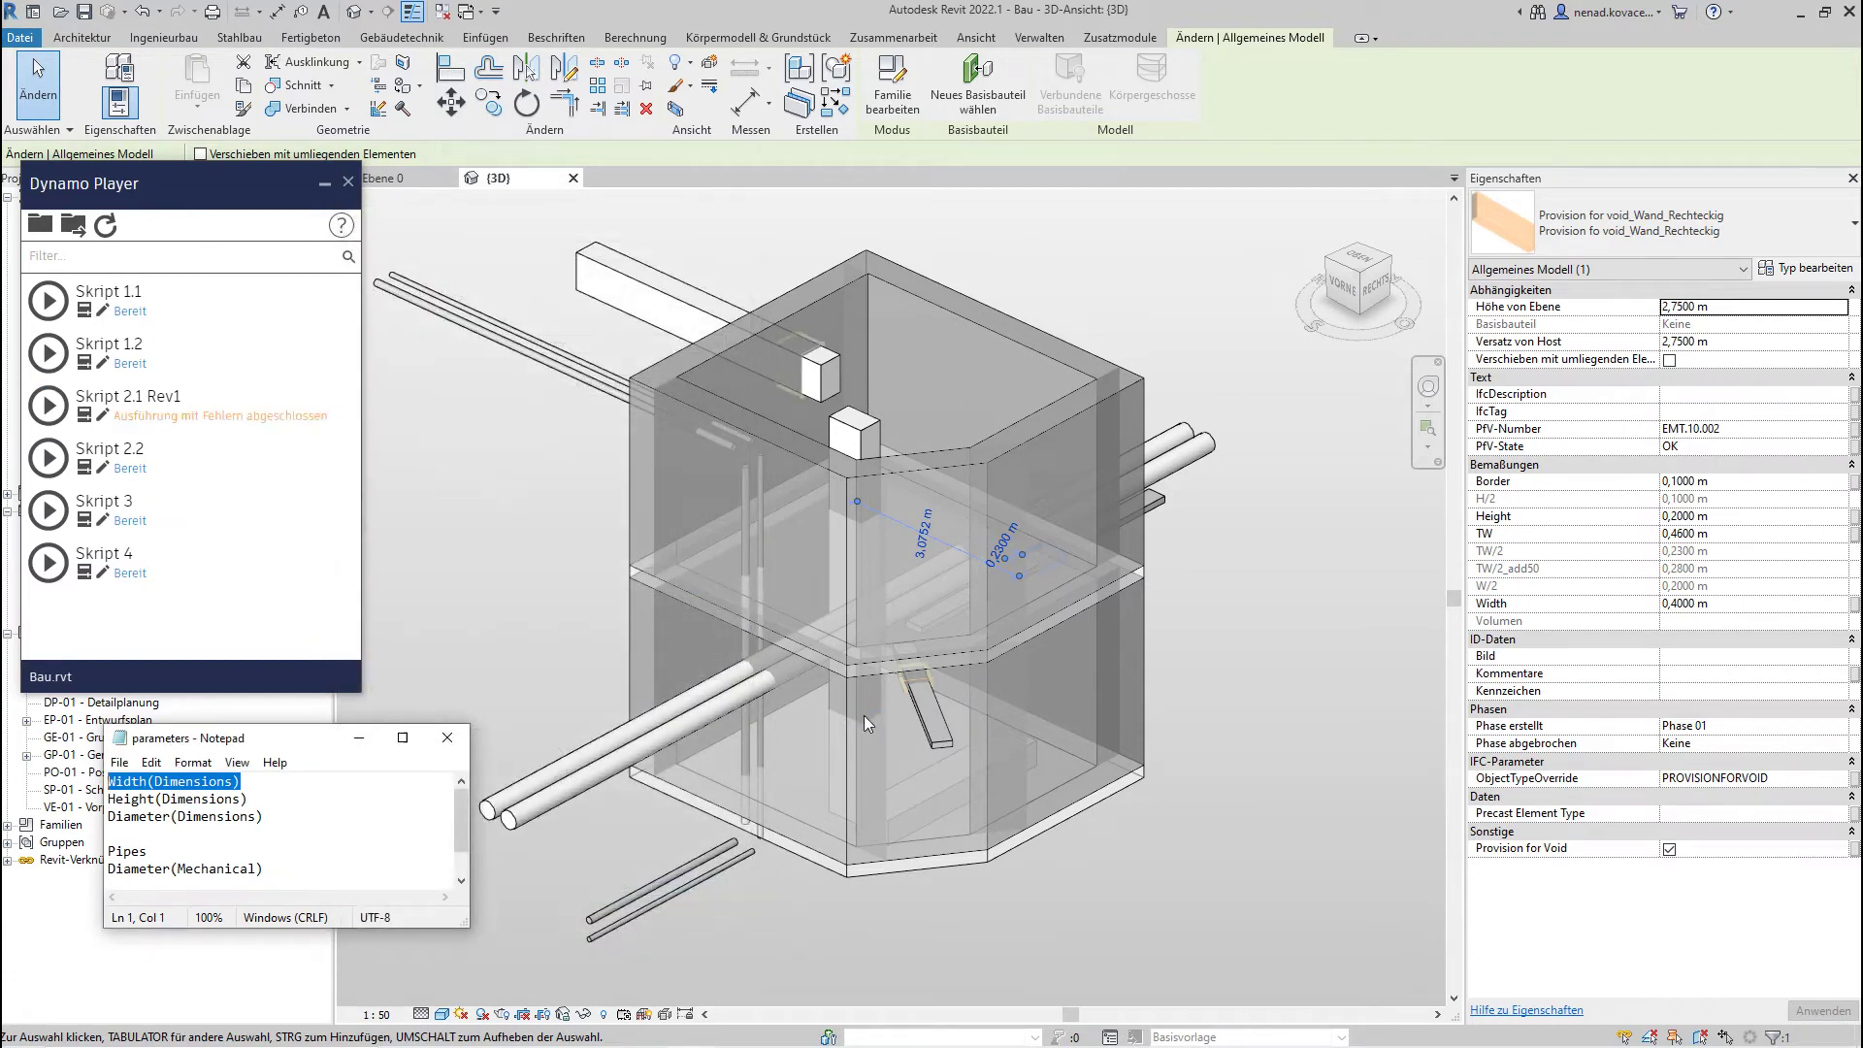
- Restart Skript 2.1 Rev1 for the round ducts, choosing Ducts, Wände and the TGA link TGA_installations.ifc
middle_click_drag(955, 764, 820, 747, "shift")
middle_click_drag(1033, 592, 879, 603, "shift")
left_click(48, 406)
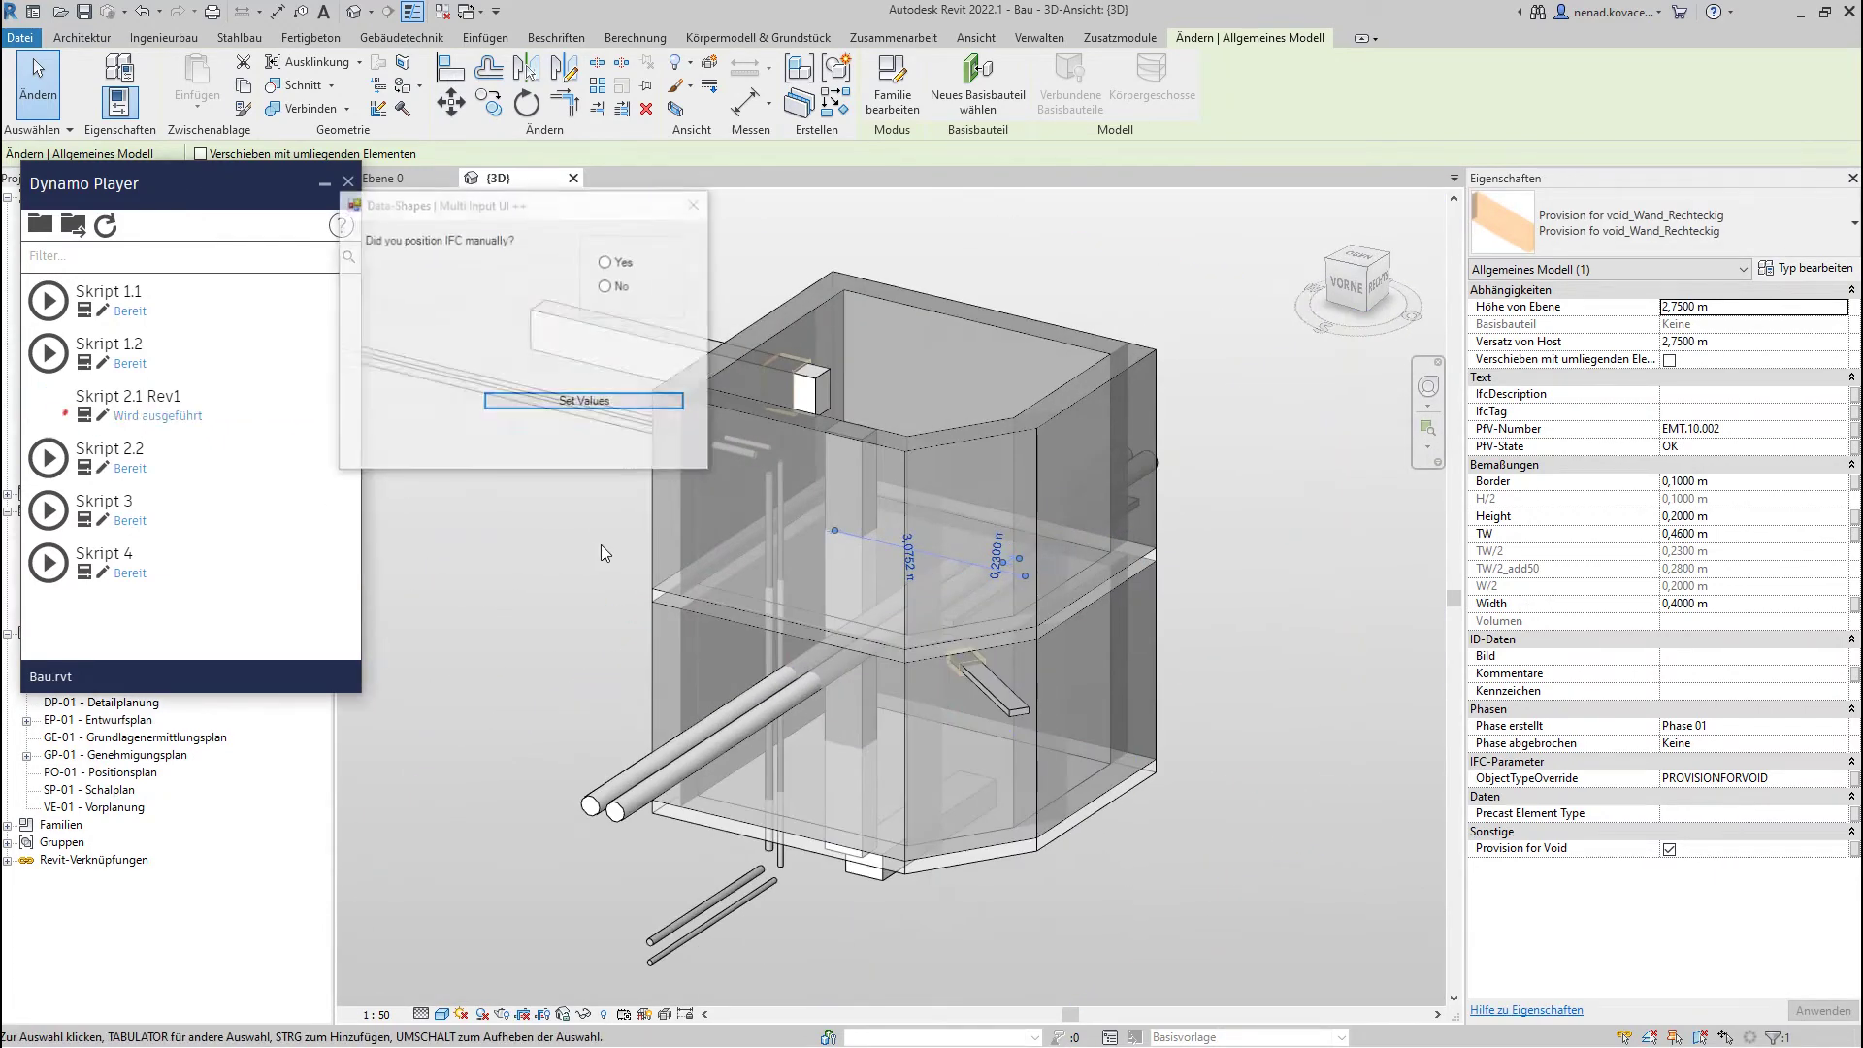
left_click(597, 401)
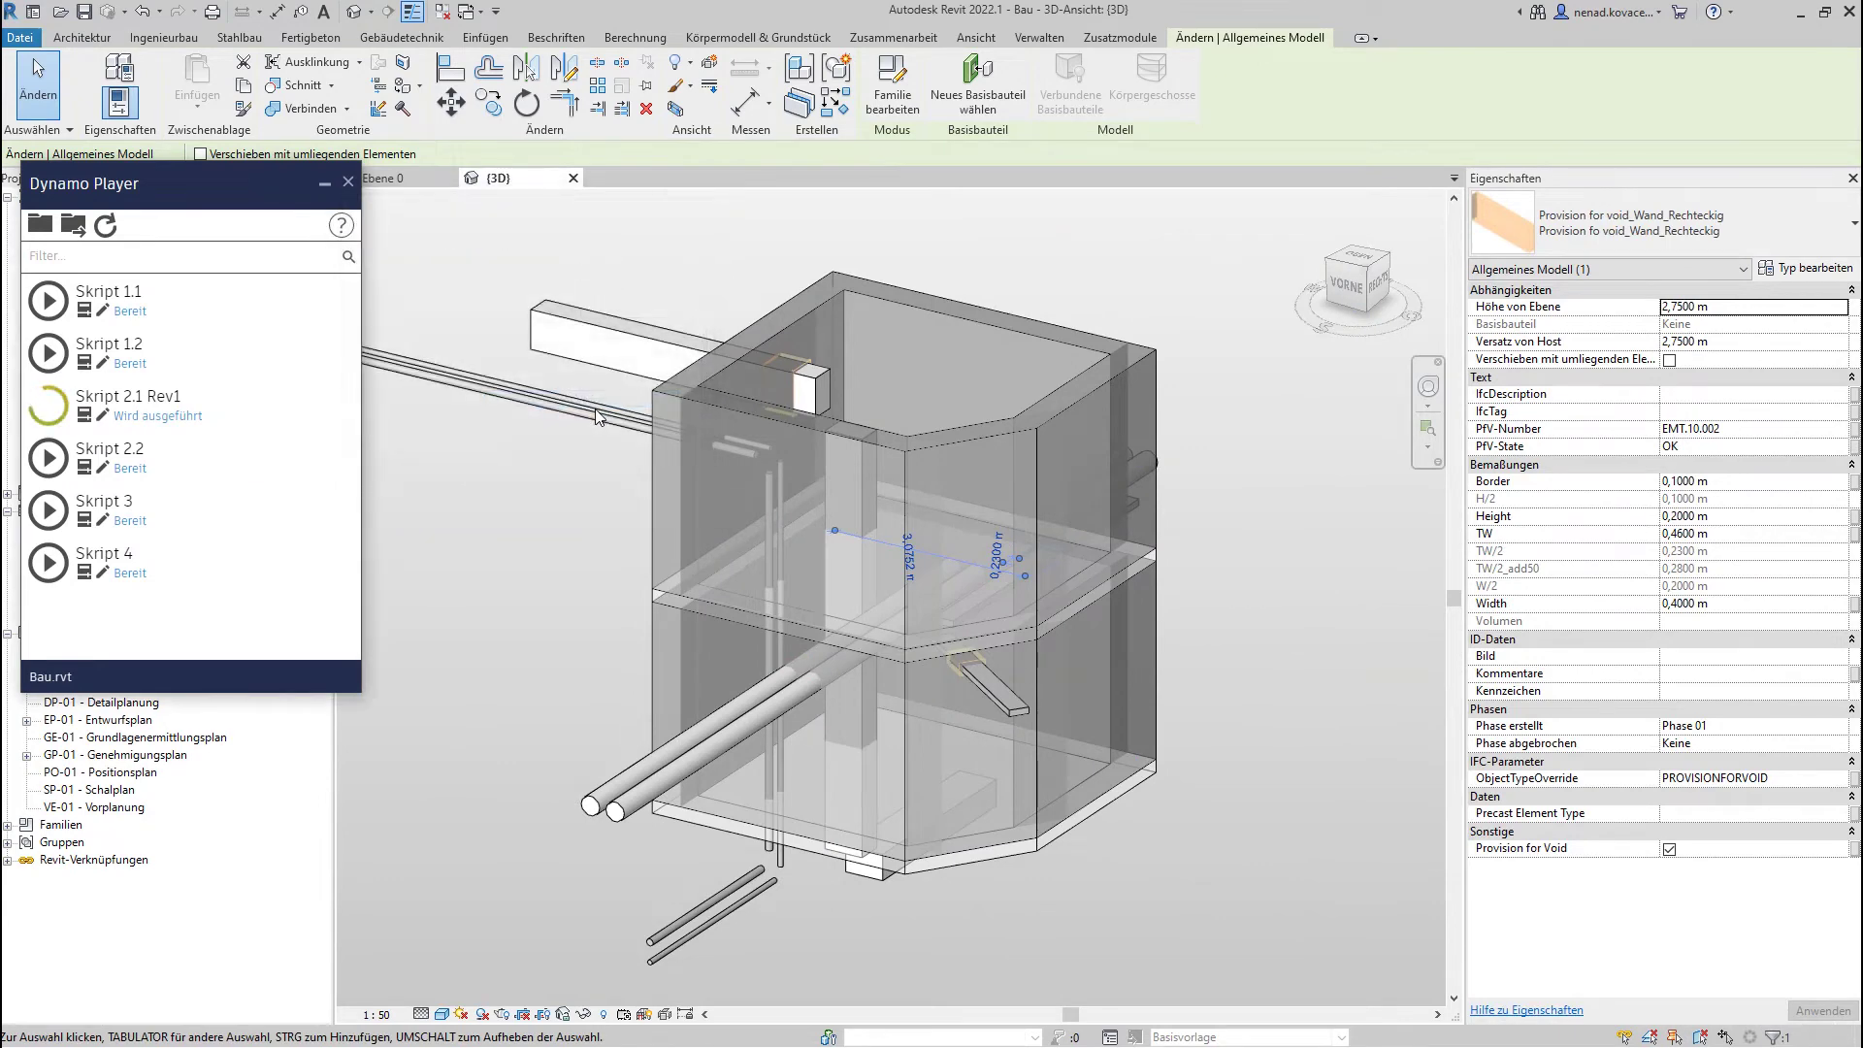
left_click(726, 238)
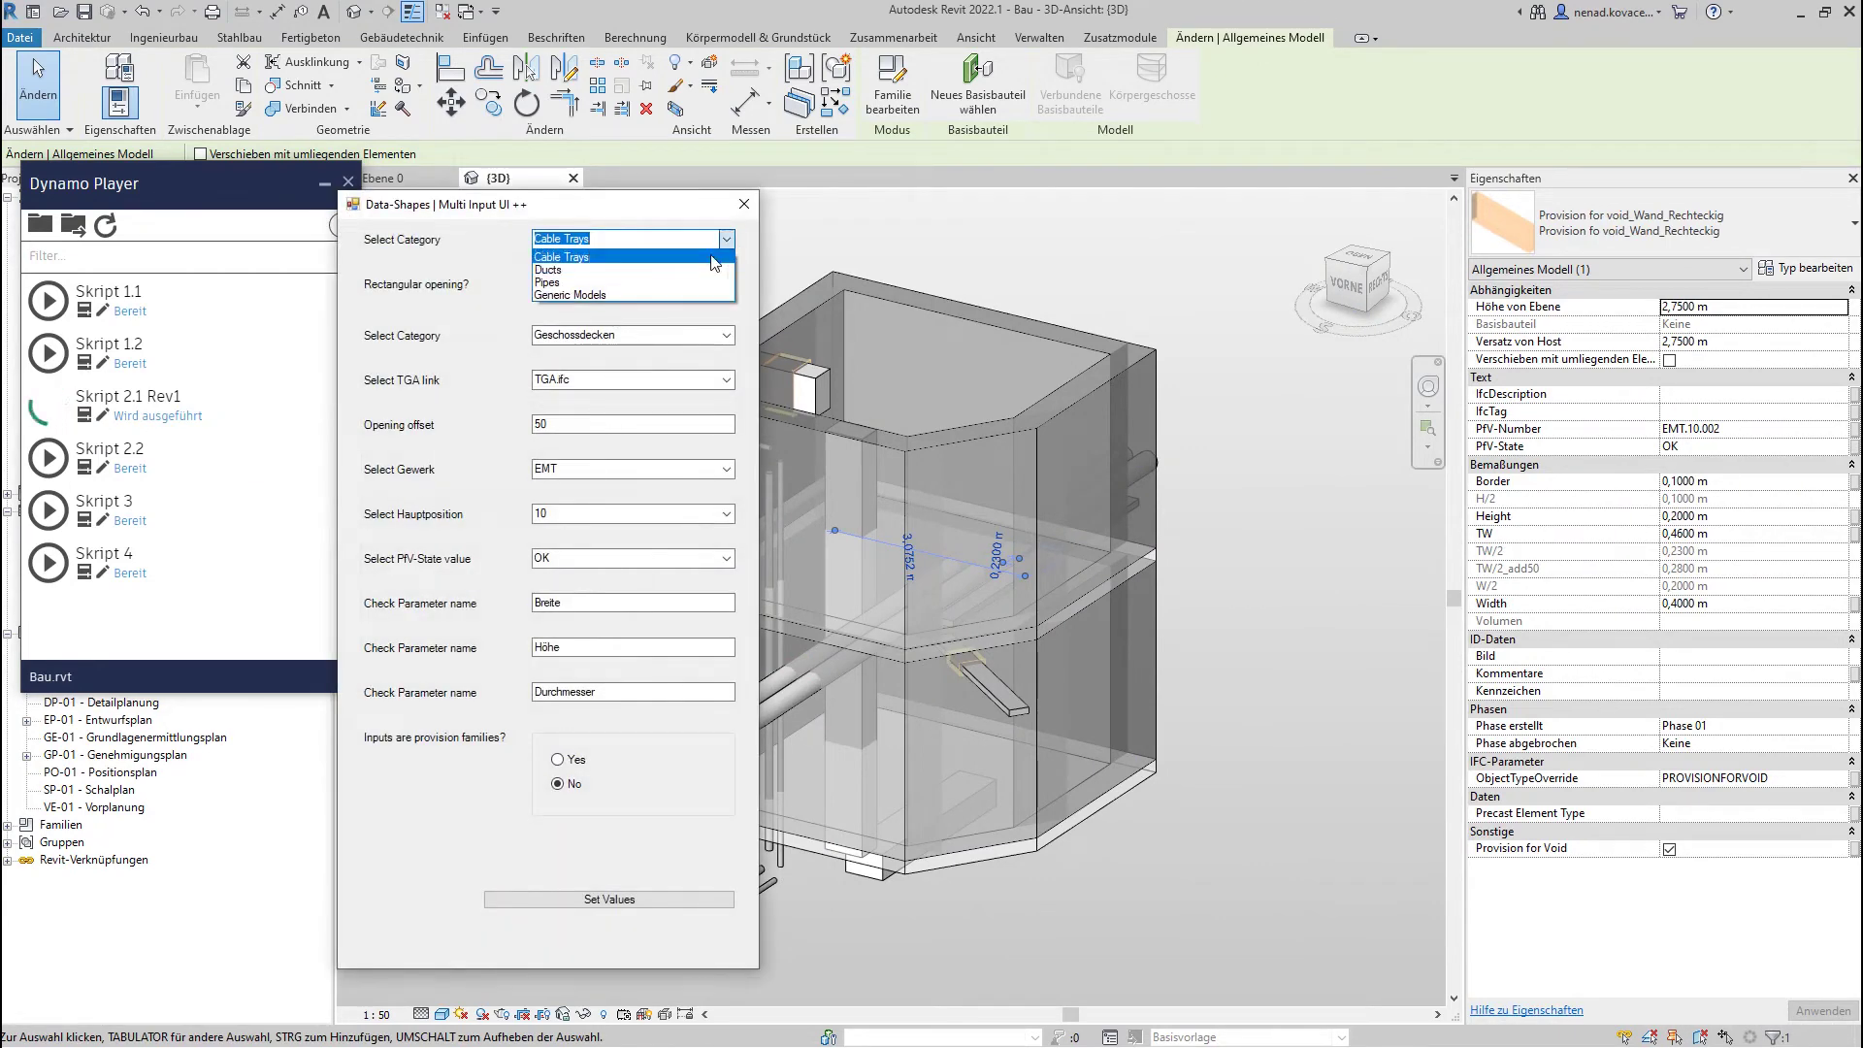
left_click(601, 284)
left_click(726, 334)
left_click(631, 372)
left_click(726, 380)
left_click(719, 410)
- Replace the parameter name Durchmesser with Diameter(Dimensions) from the parameters file and run the script for the round ducts in walls
key("Tab")
key("Tab")
key("Tab")
key("Tab")
key("Tab")
key("Tab")
key("Tab")
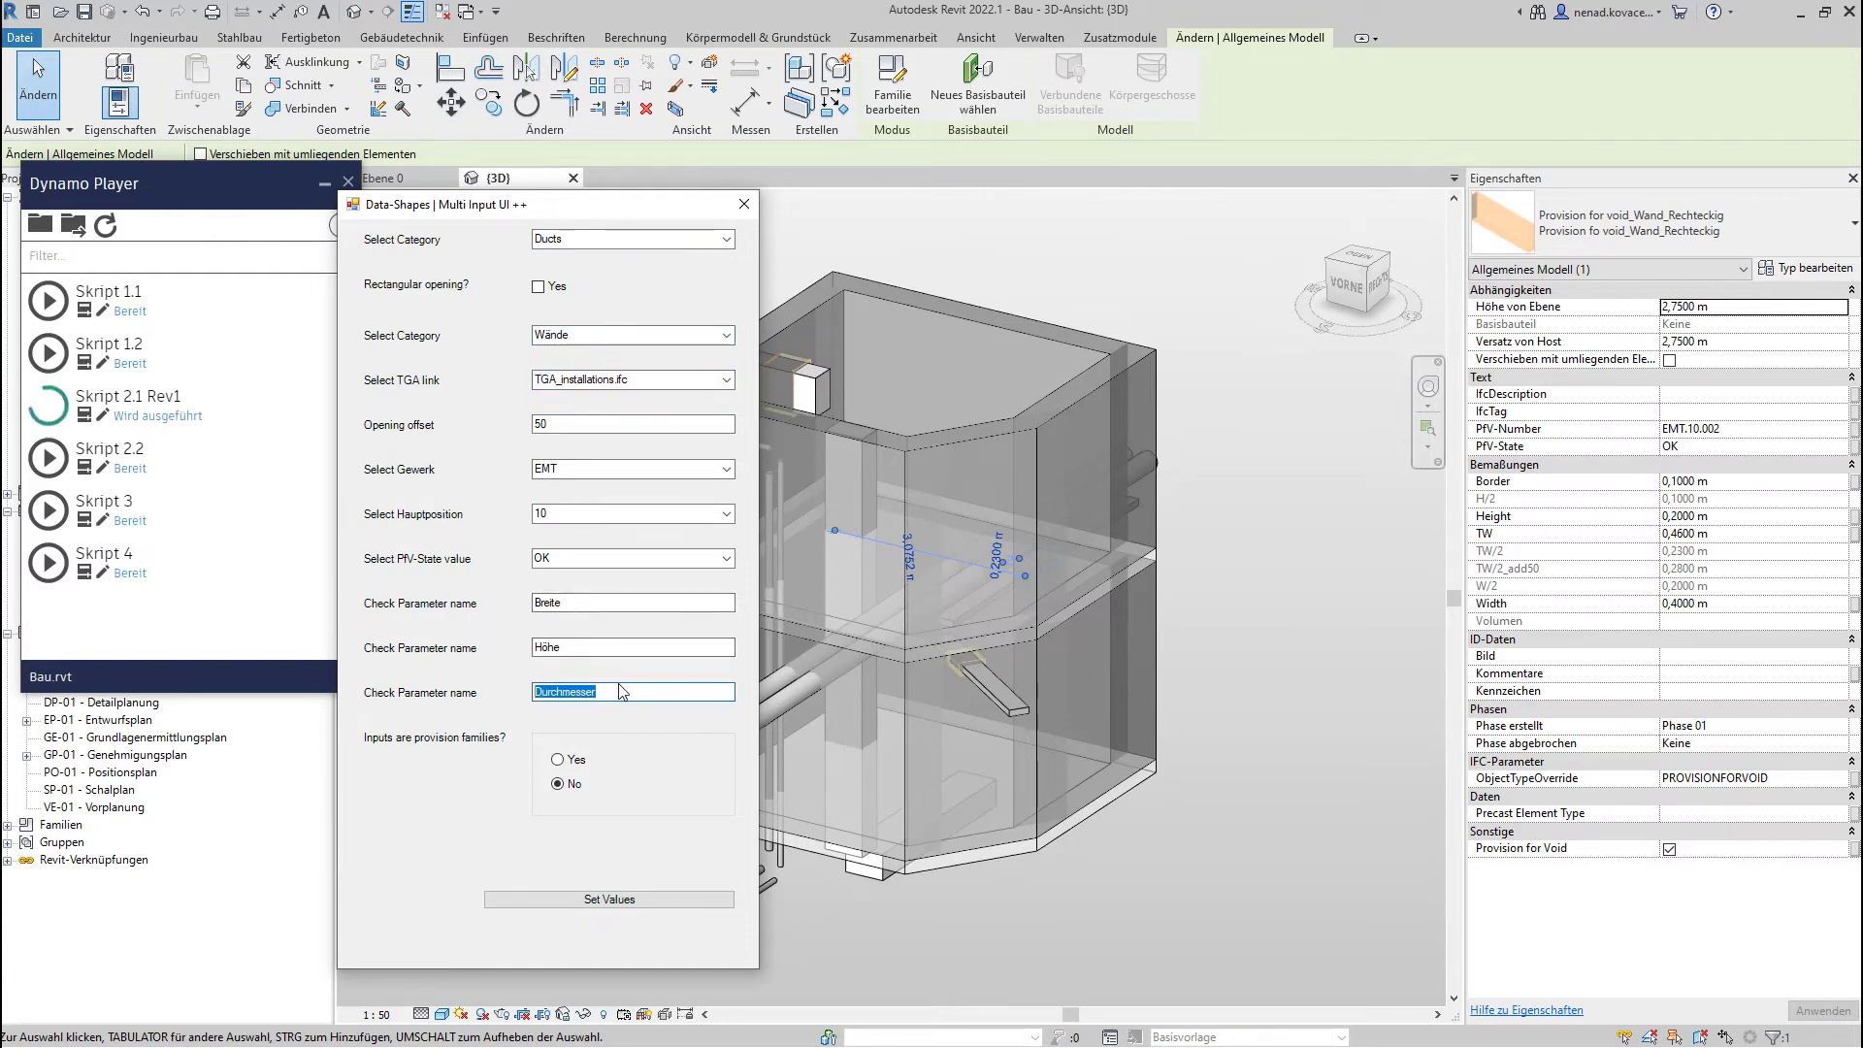
key("alt+Tab")
left_click_drag(132, 818, 76, 815)
key("ctrl+c")
key("alt+Tab")
key("ctrl+v")
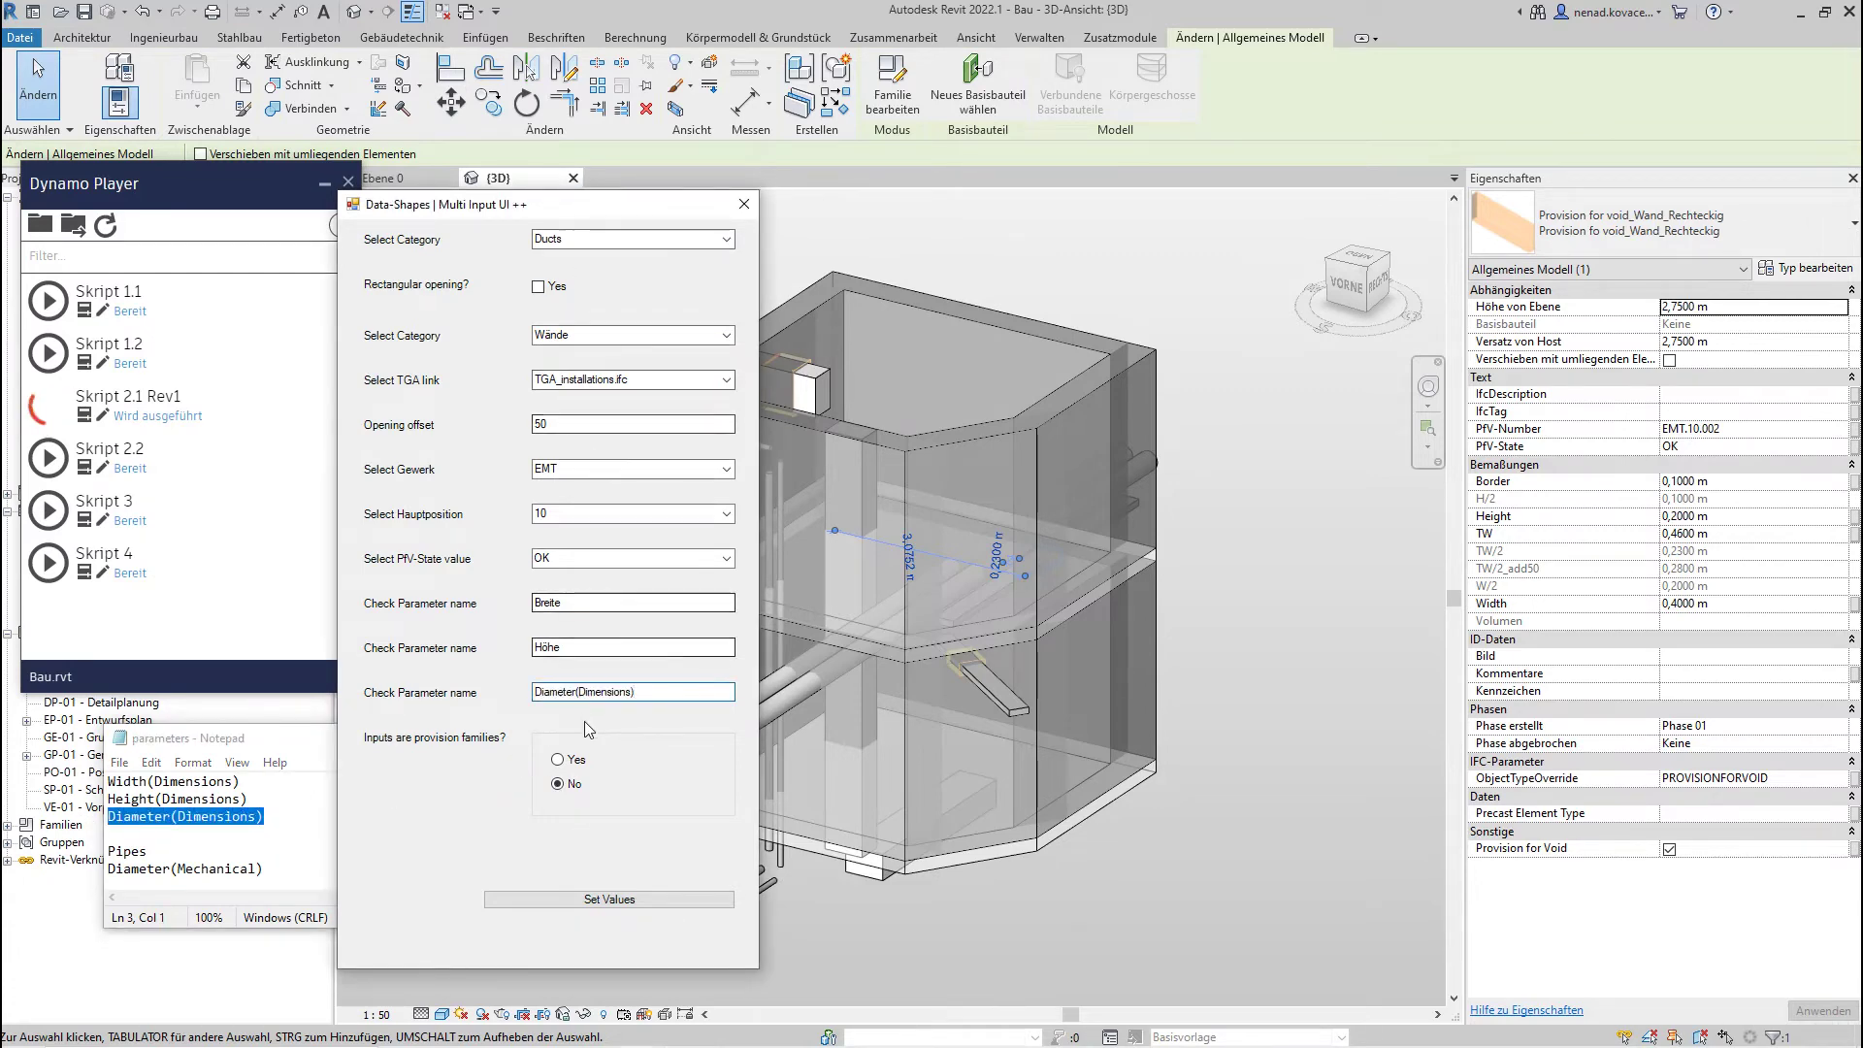
left_click(621, 899)
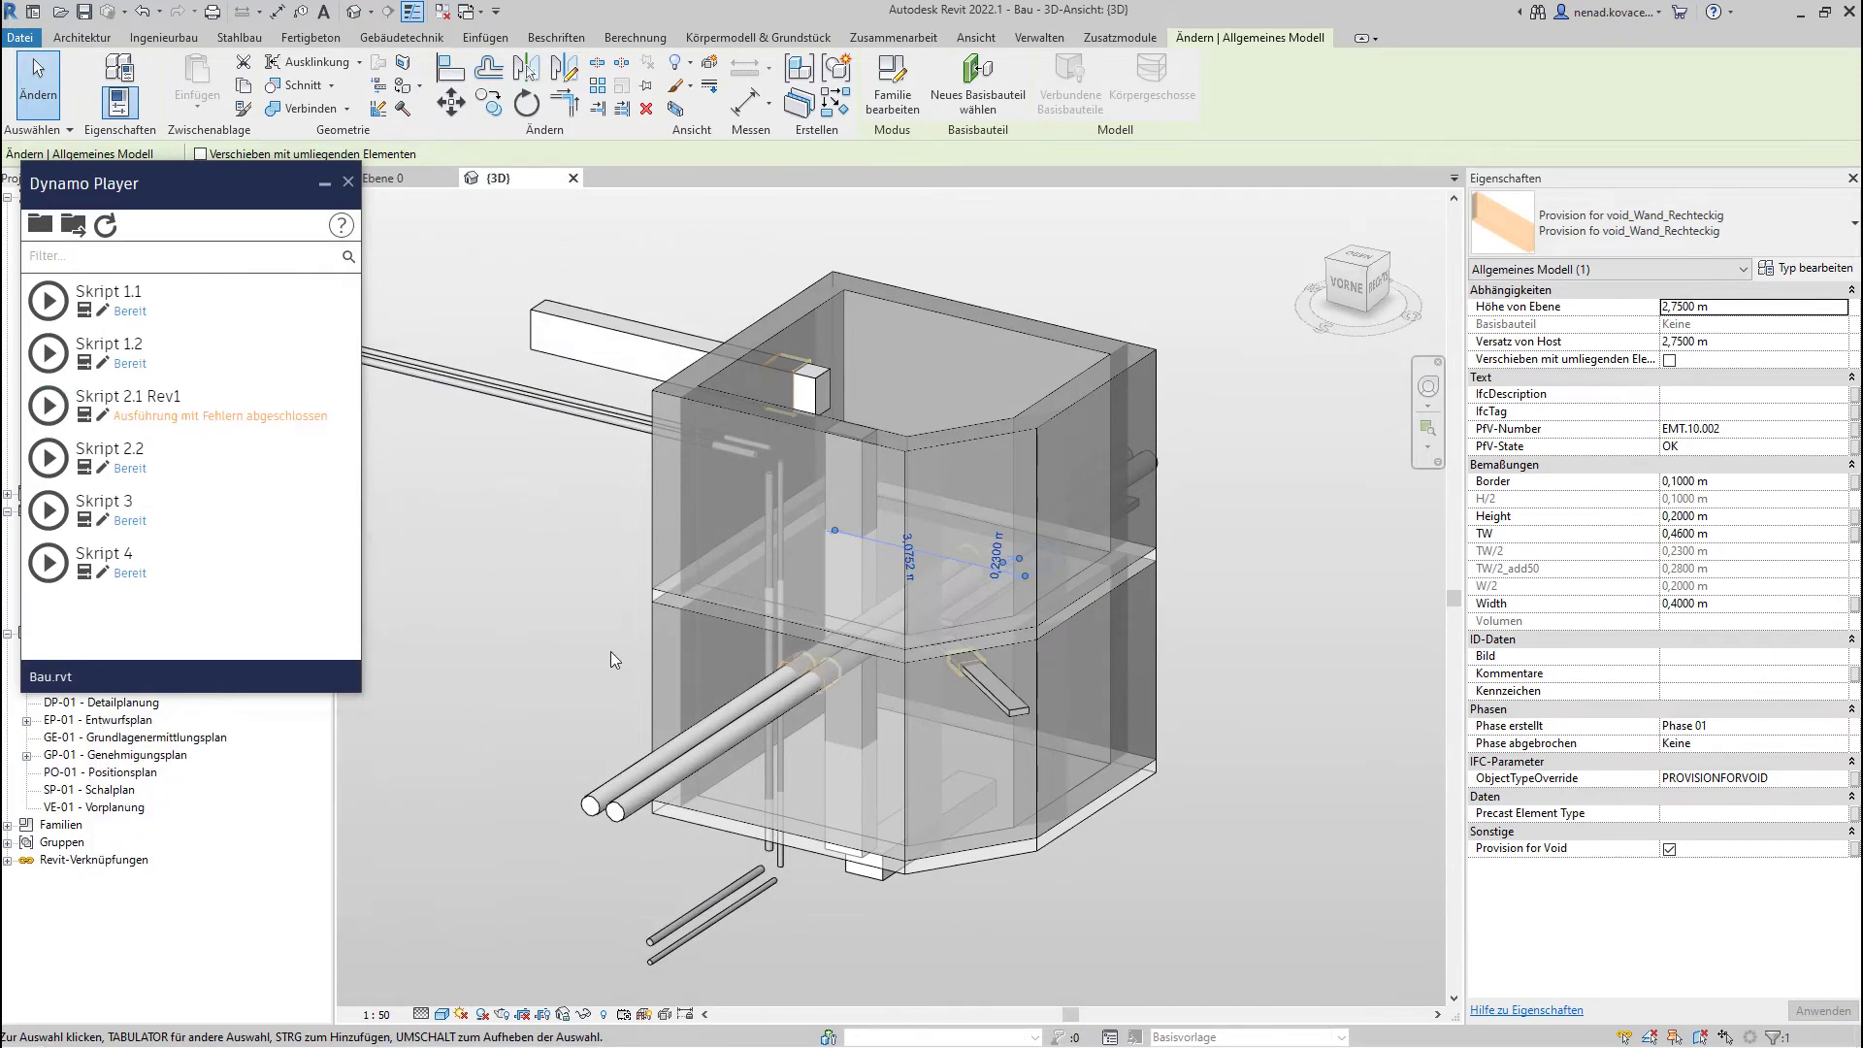
- Select a round provision where a round duct crosses the wall and examine its properties and the wall provisions from several sides
scroll(817, 672, "up", 5)
left_click(817, 672)
middle_click_drag(849, 635, 1077, 744, "shift")
scroll(1108, 677, "down", 5)
middle_click_drag(912, 759, 708, 625, "shift")
scroll(842, 743, "up", 6)
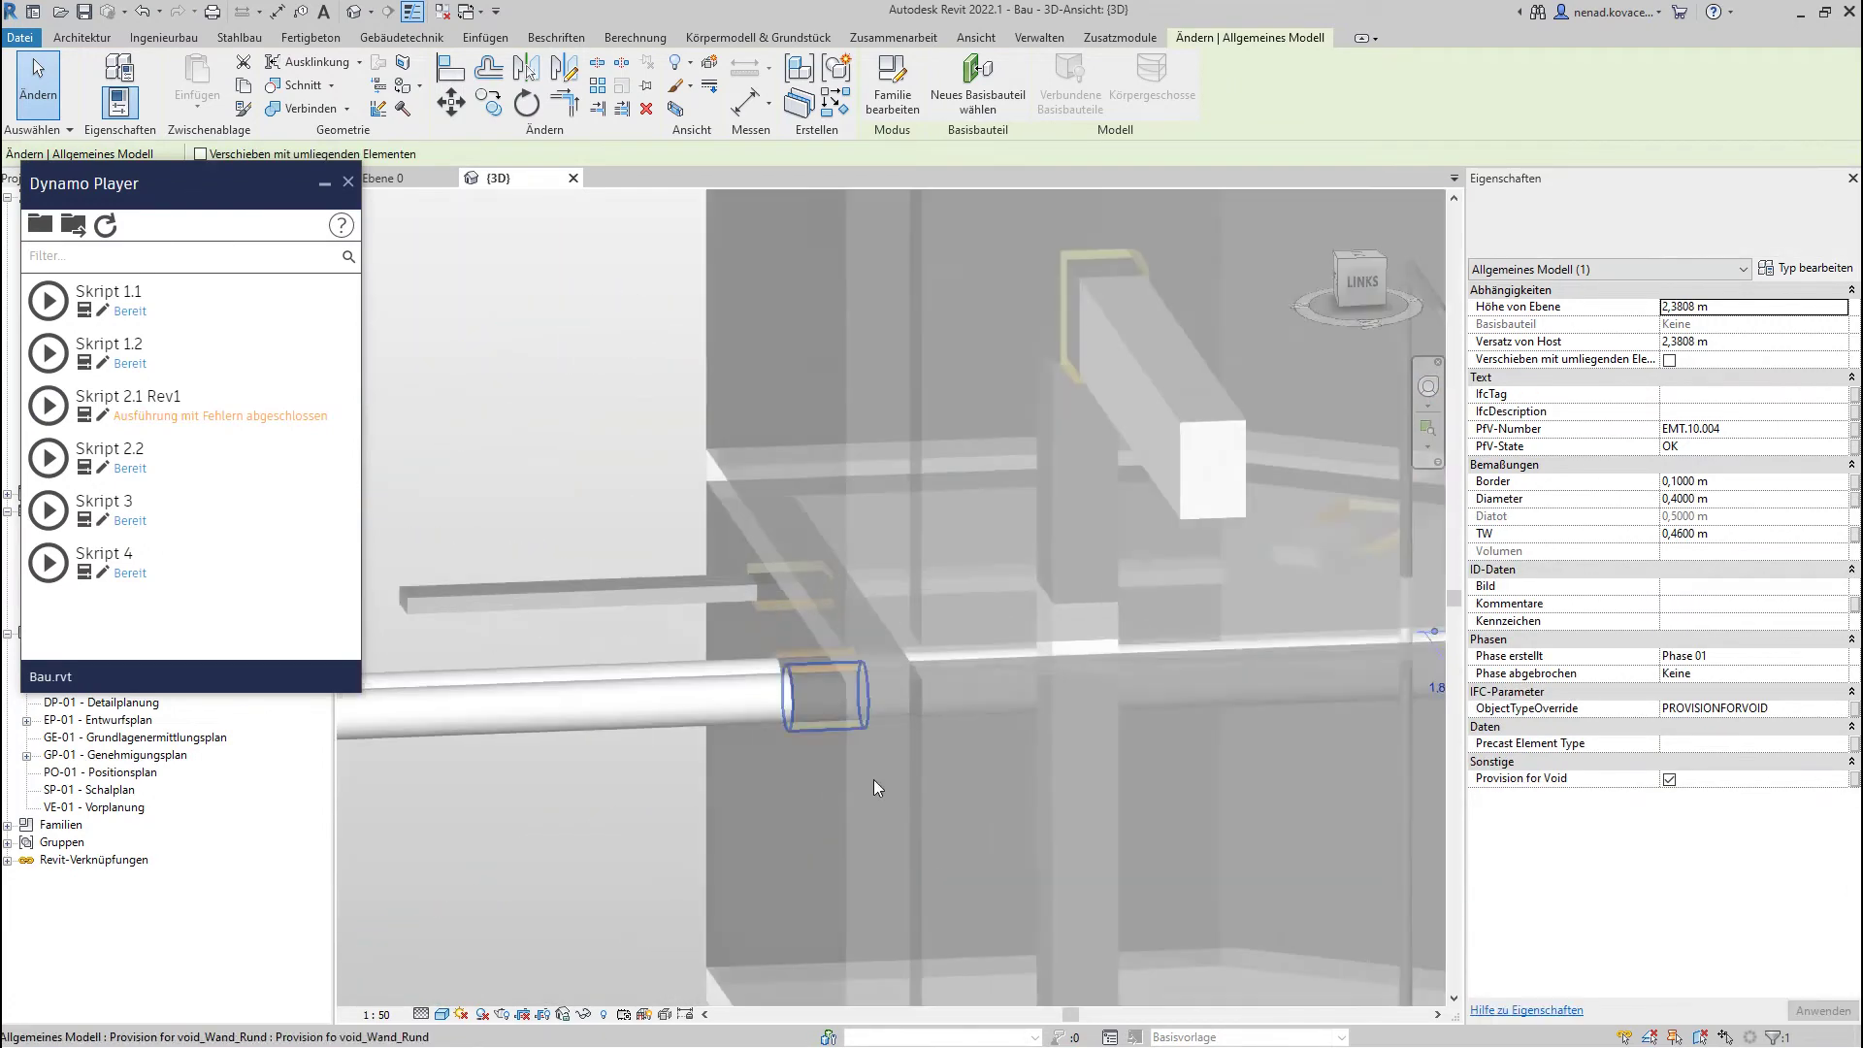
scroll(588, 592, "down", 5)
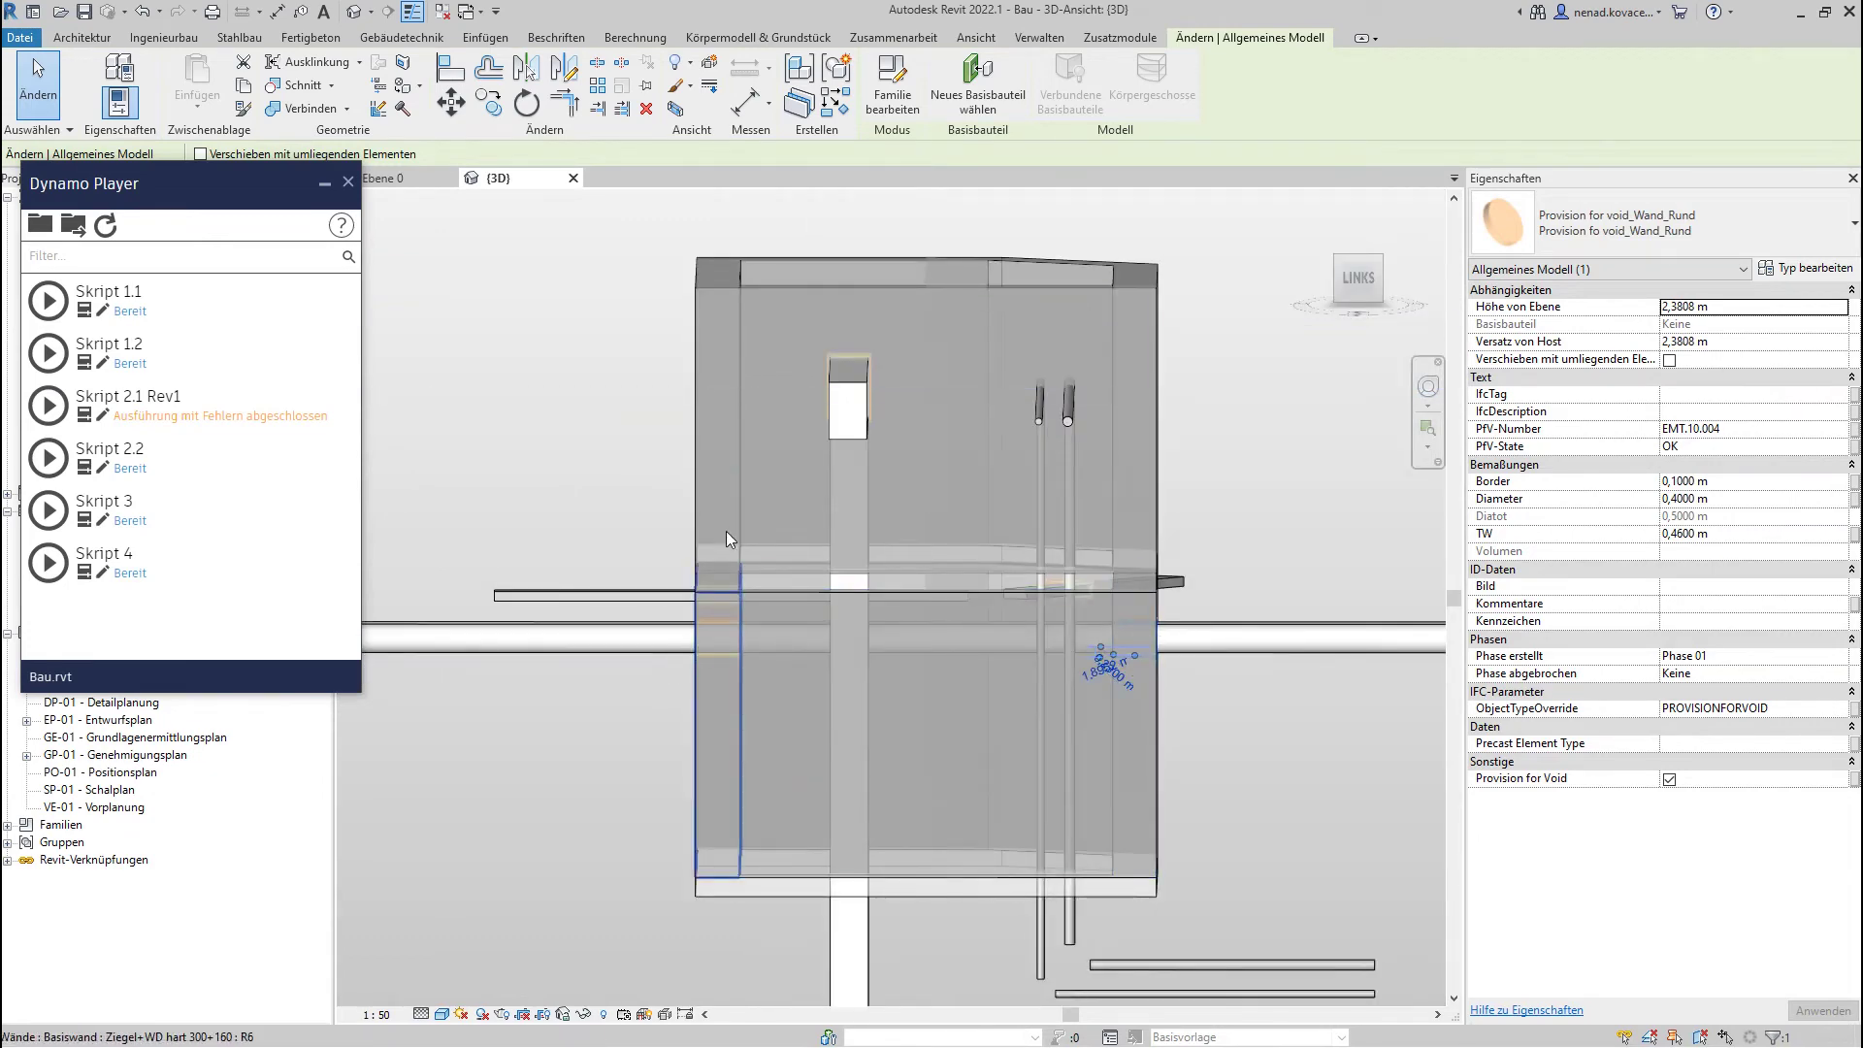
middle_click_drag(684, 547, 1329, 684, "shift")
middle_click_drag(977, 688, 762, 683)
middle_click_drag(762, 683, 1103, 625, "shift")
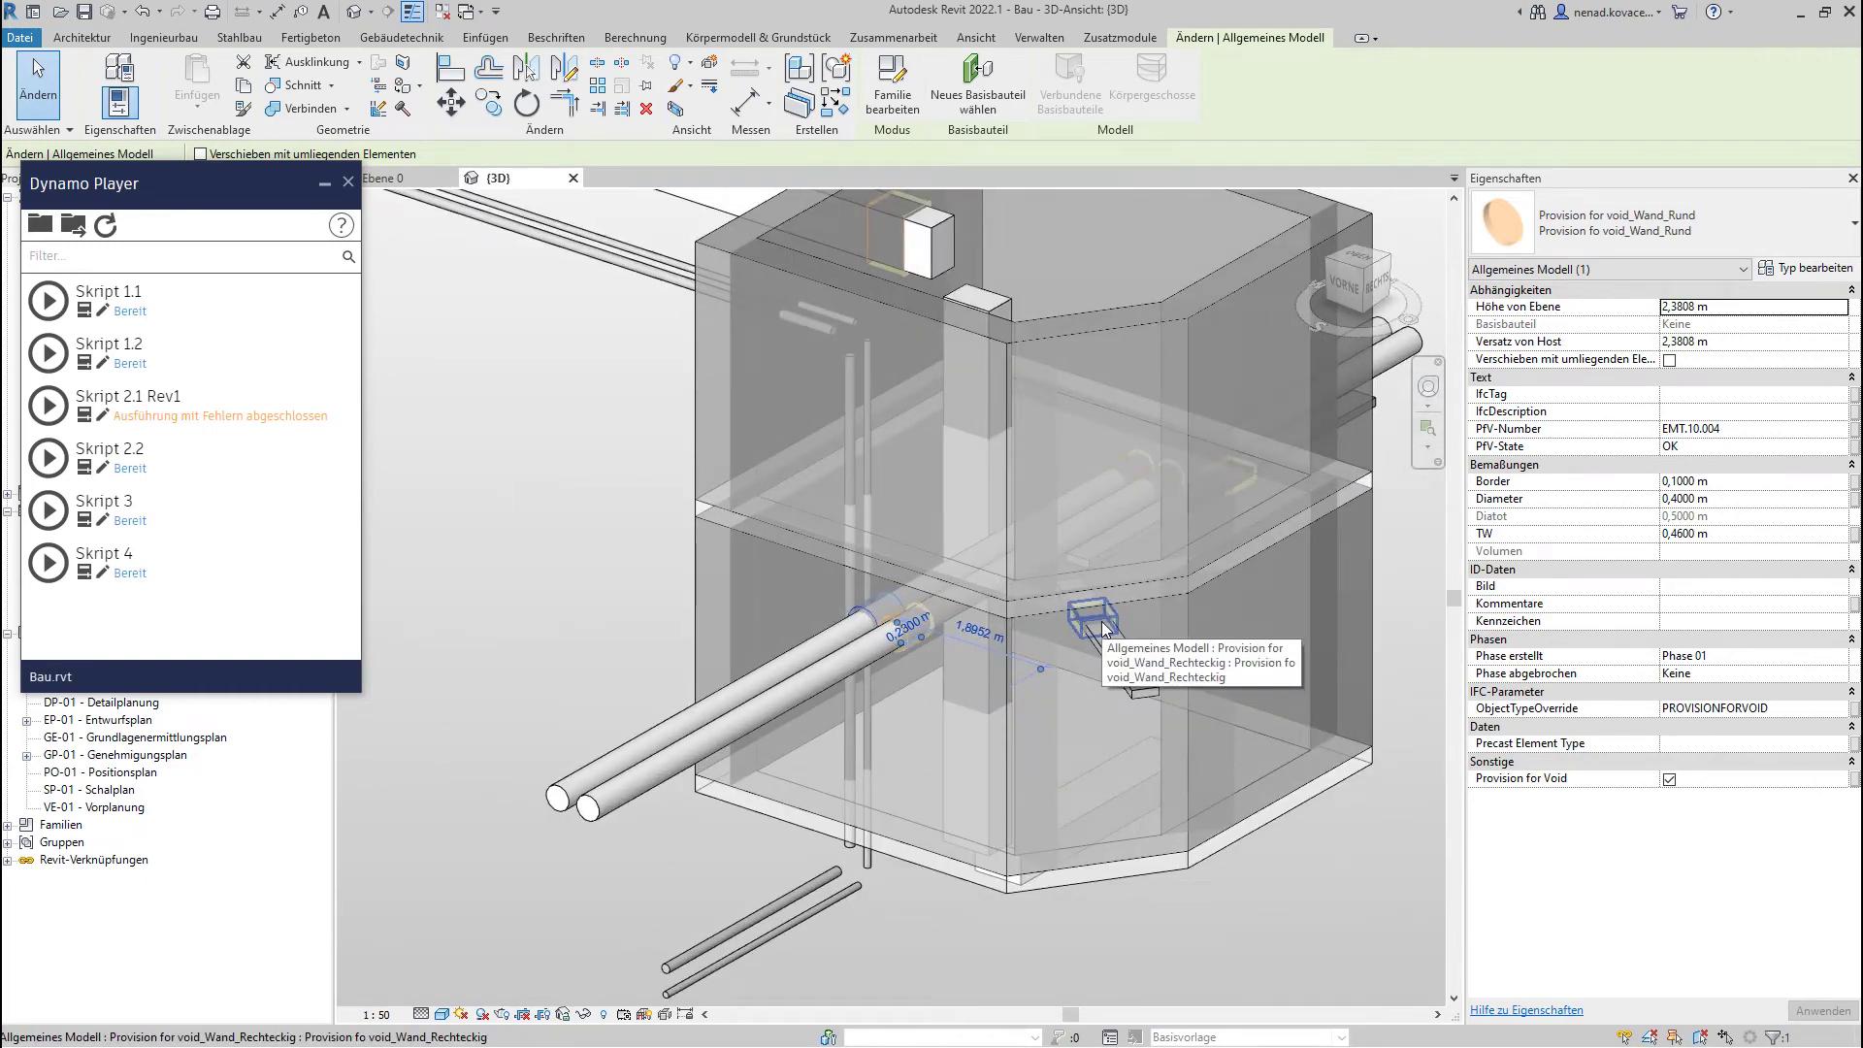
middle_click_drag(1172, 609, 1052, 636)
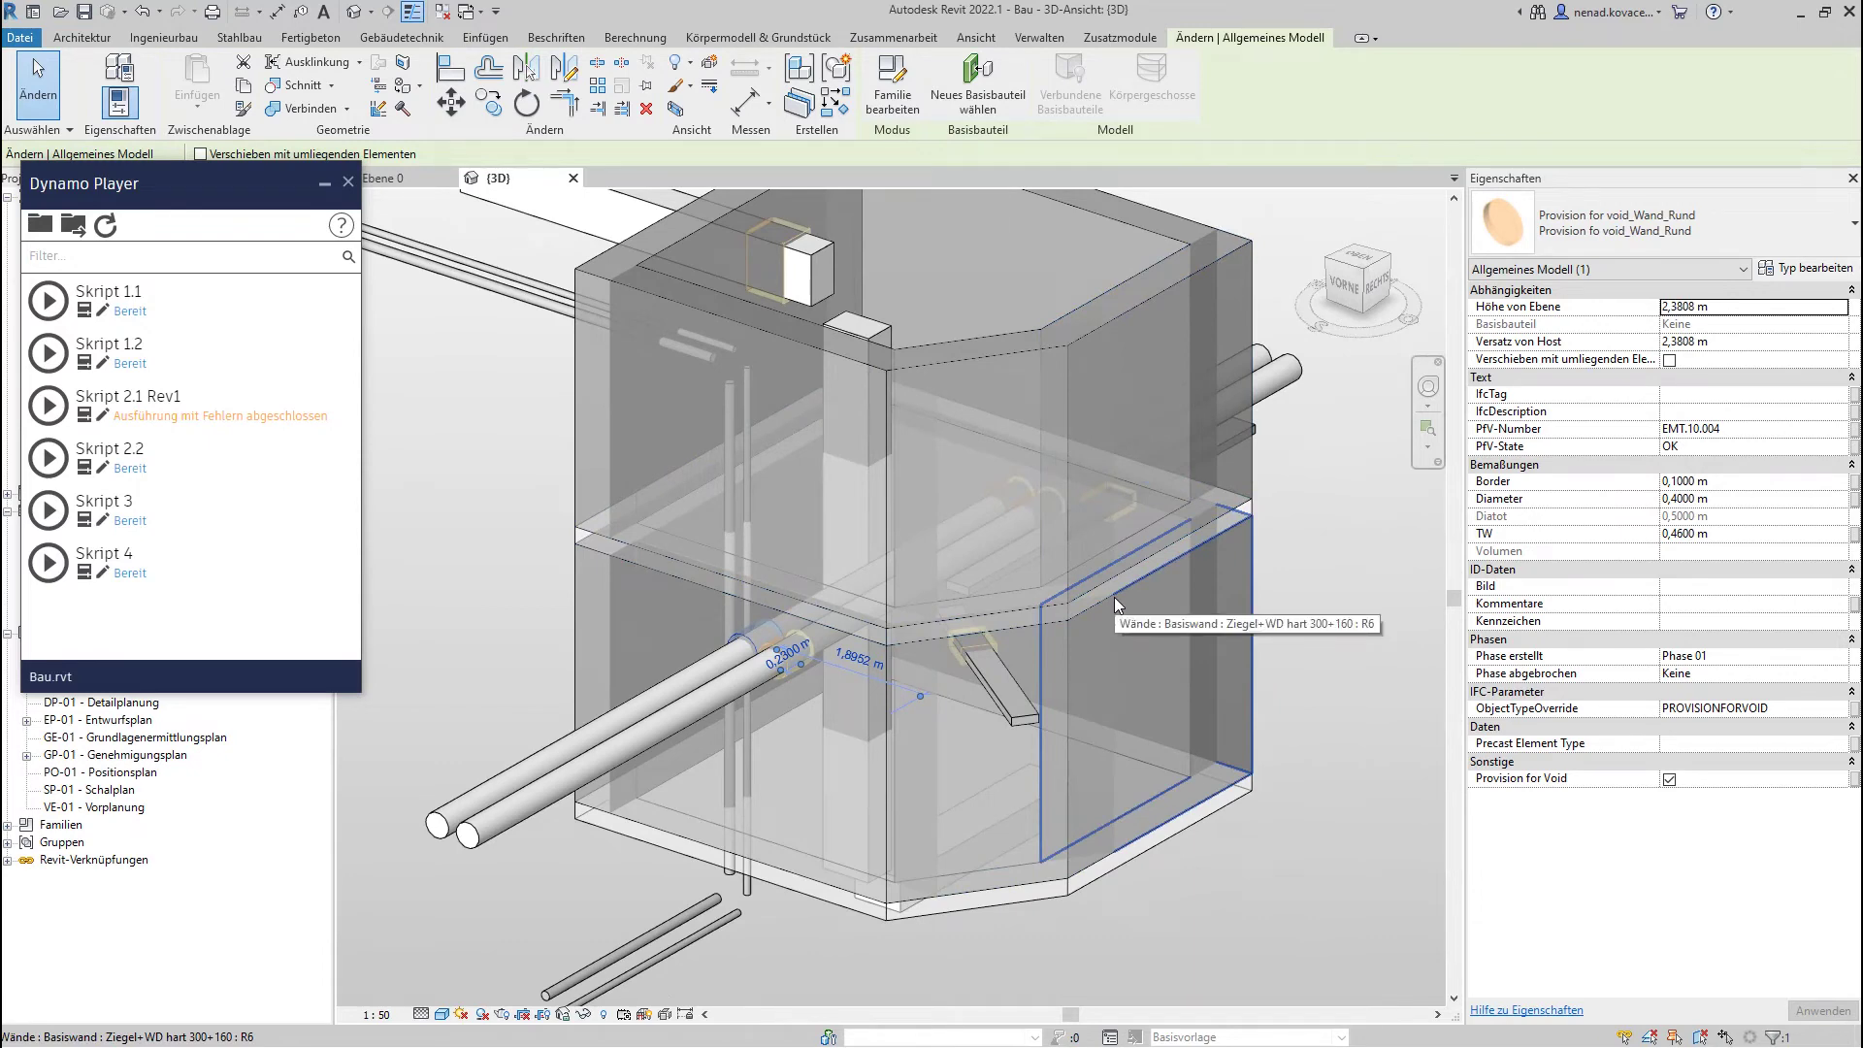
- Start Skript 2.1 Rev1 for the floor slabs with the category Ducts, host category Geschossdecken and TGA link TGA_installations.ifc
left_click(47, 406)
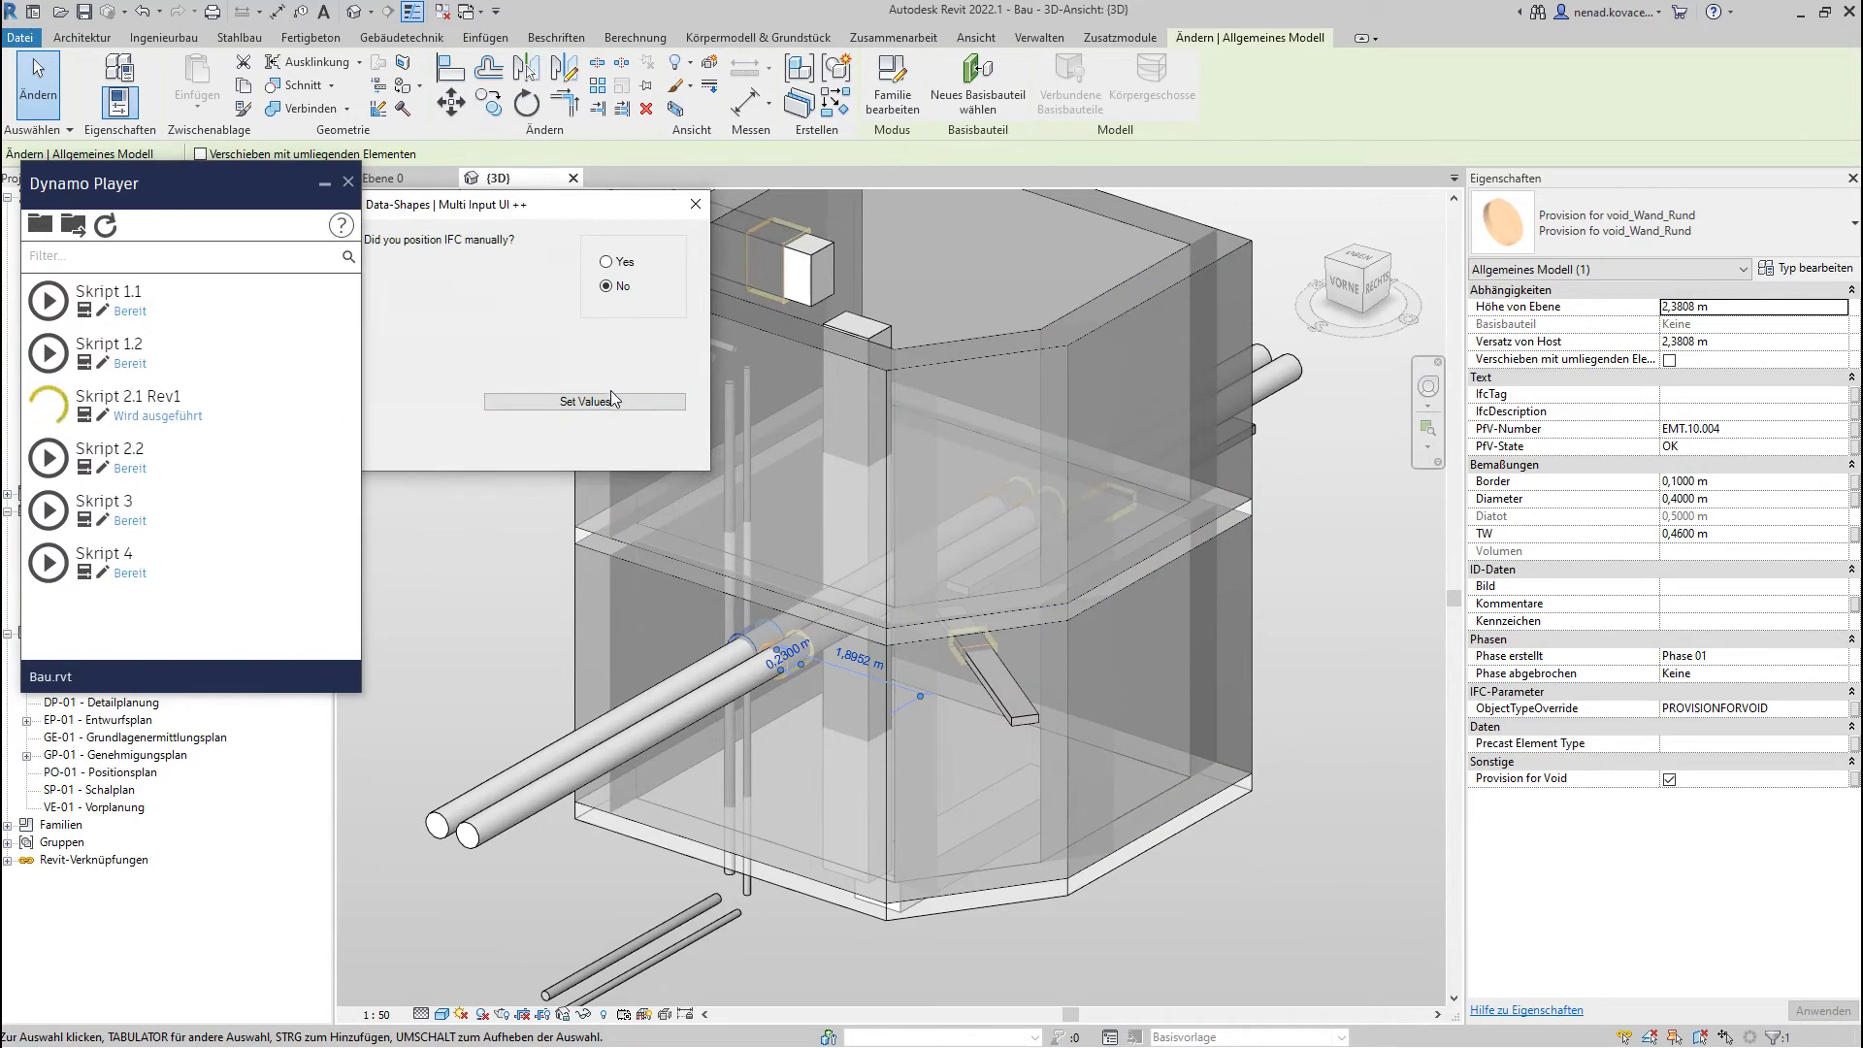
left_click(607, 402)
left_click(726, 240)
left_click(621, 268)
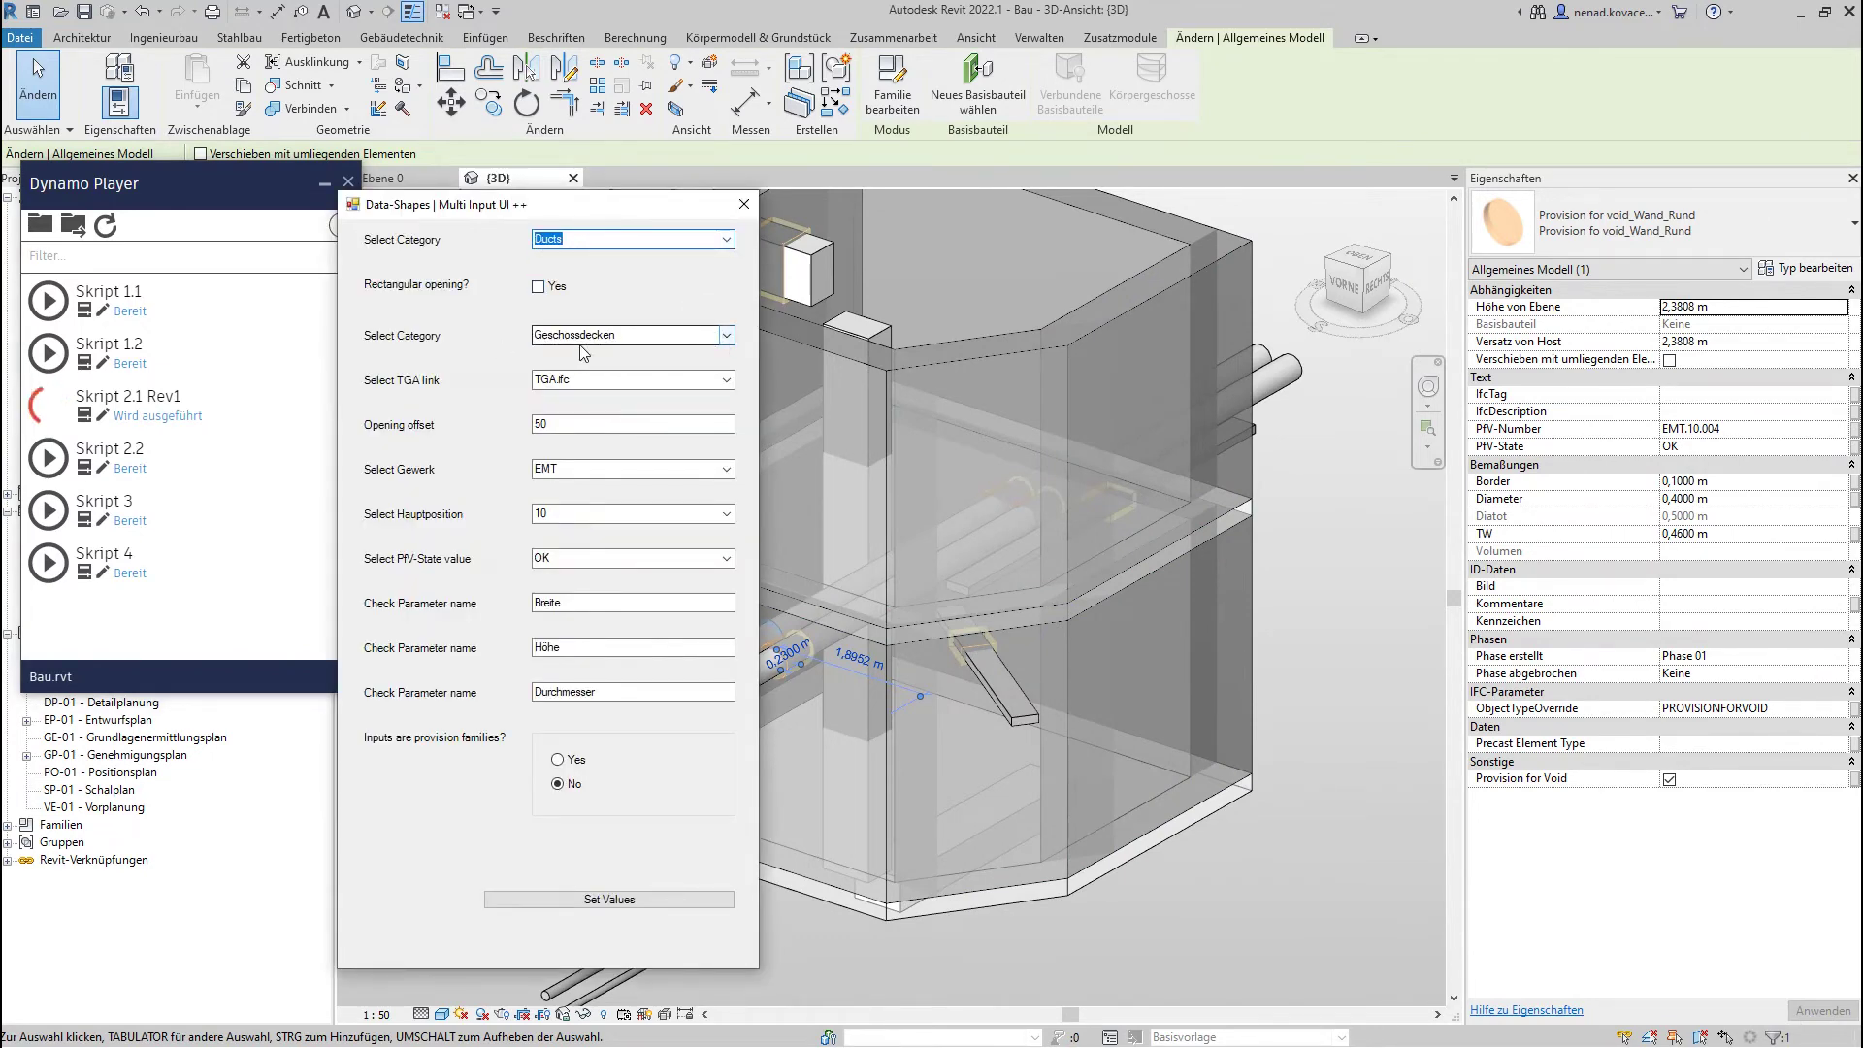
left_click(583, 337)
left_click(619, 352)
left_click(726, 381)
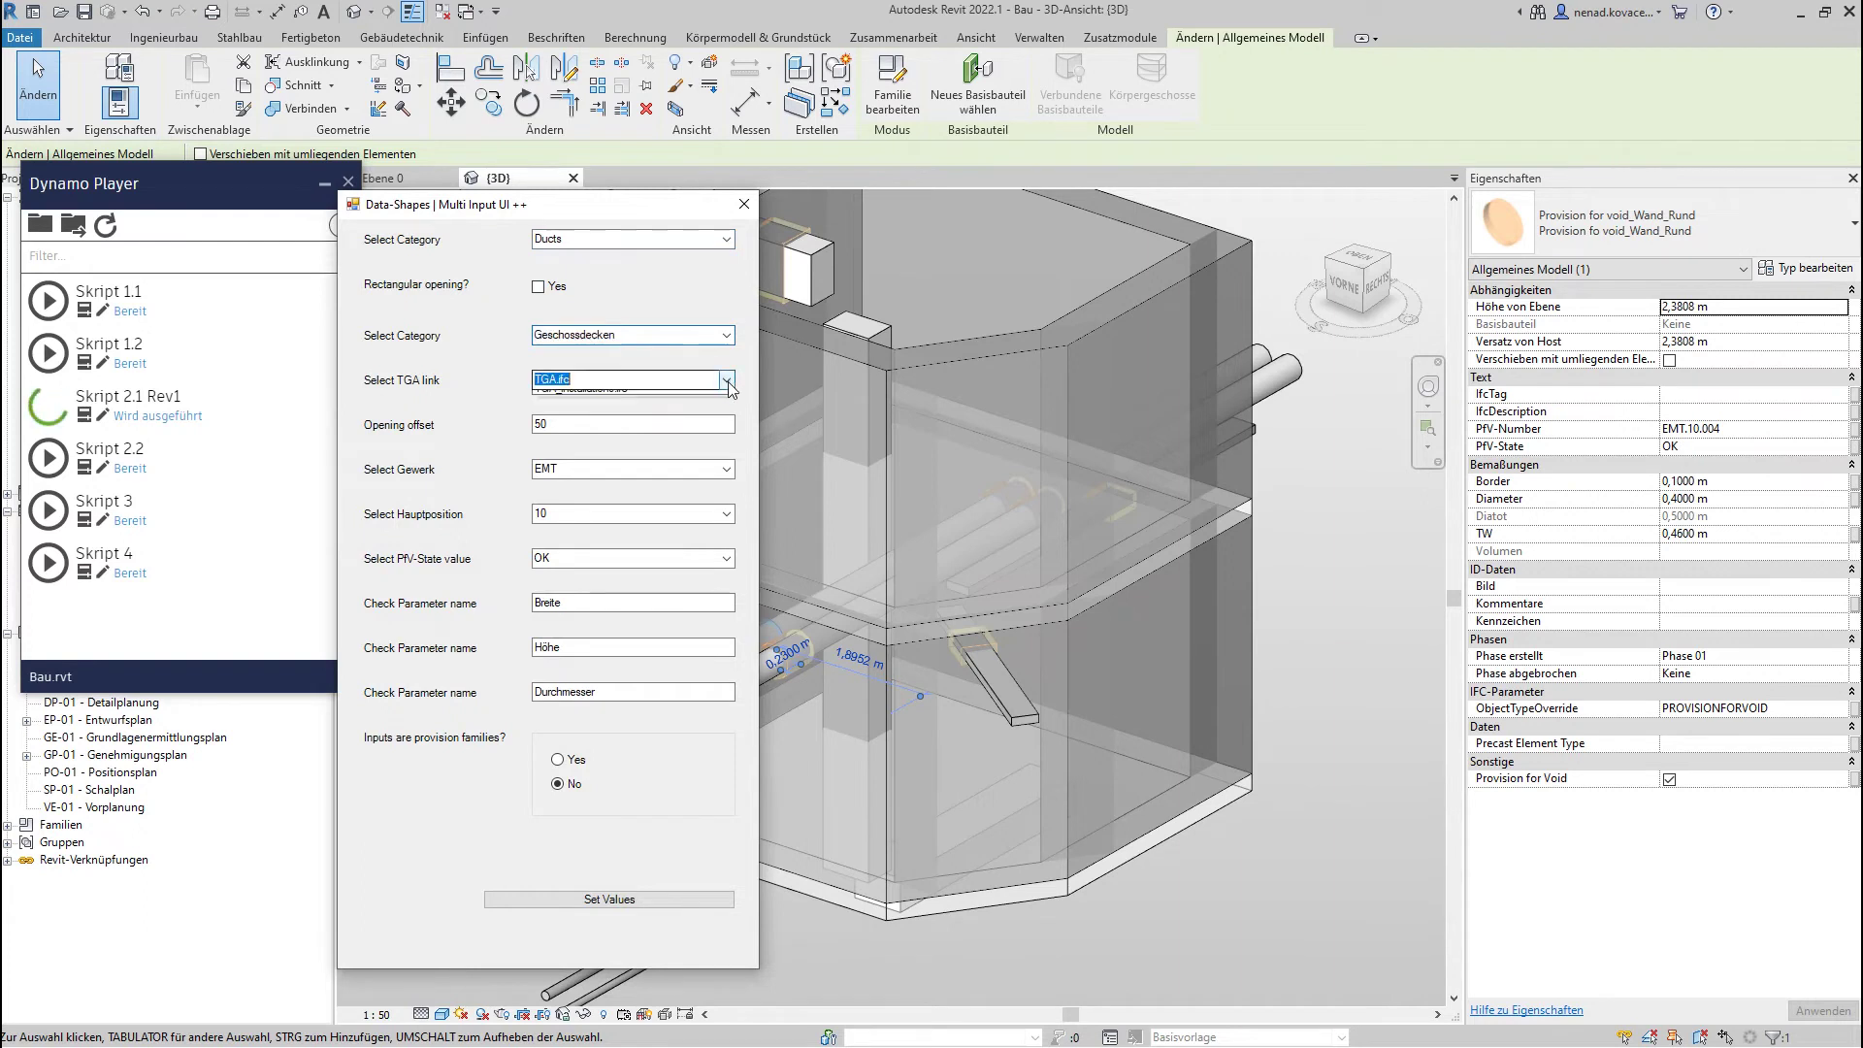
left_click(621, 407)
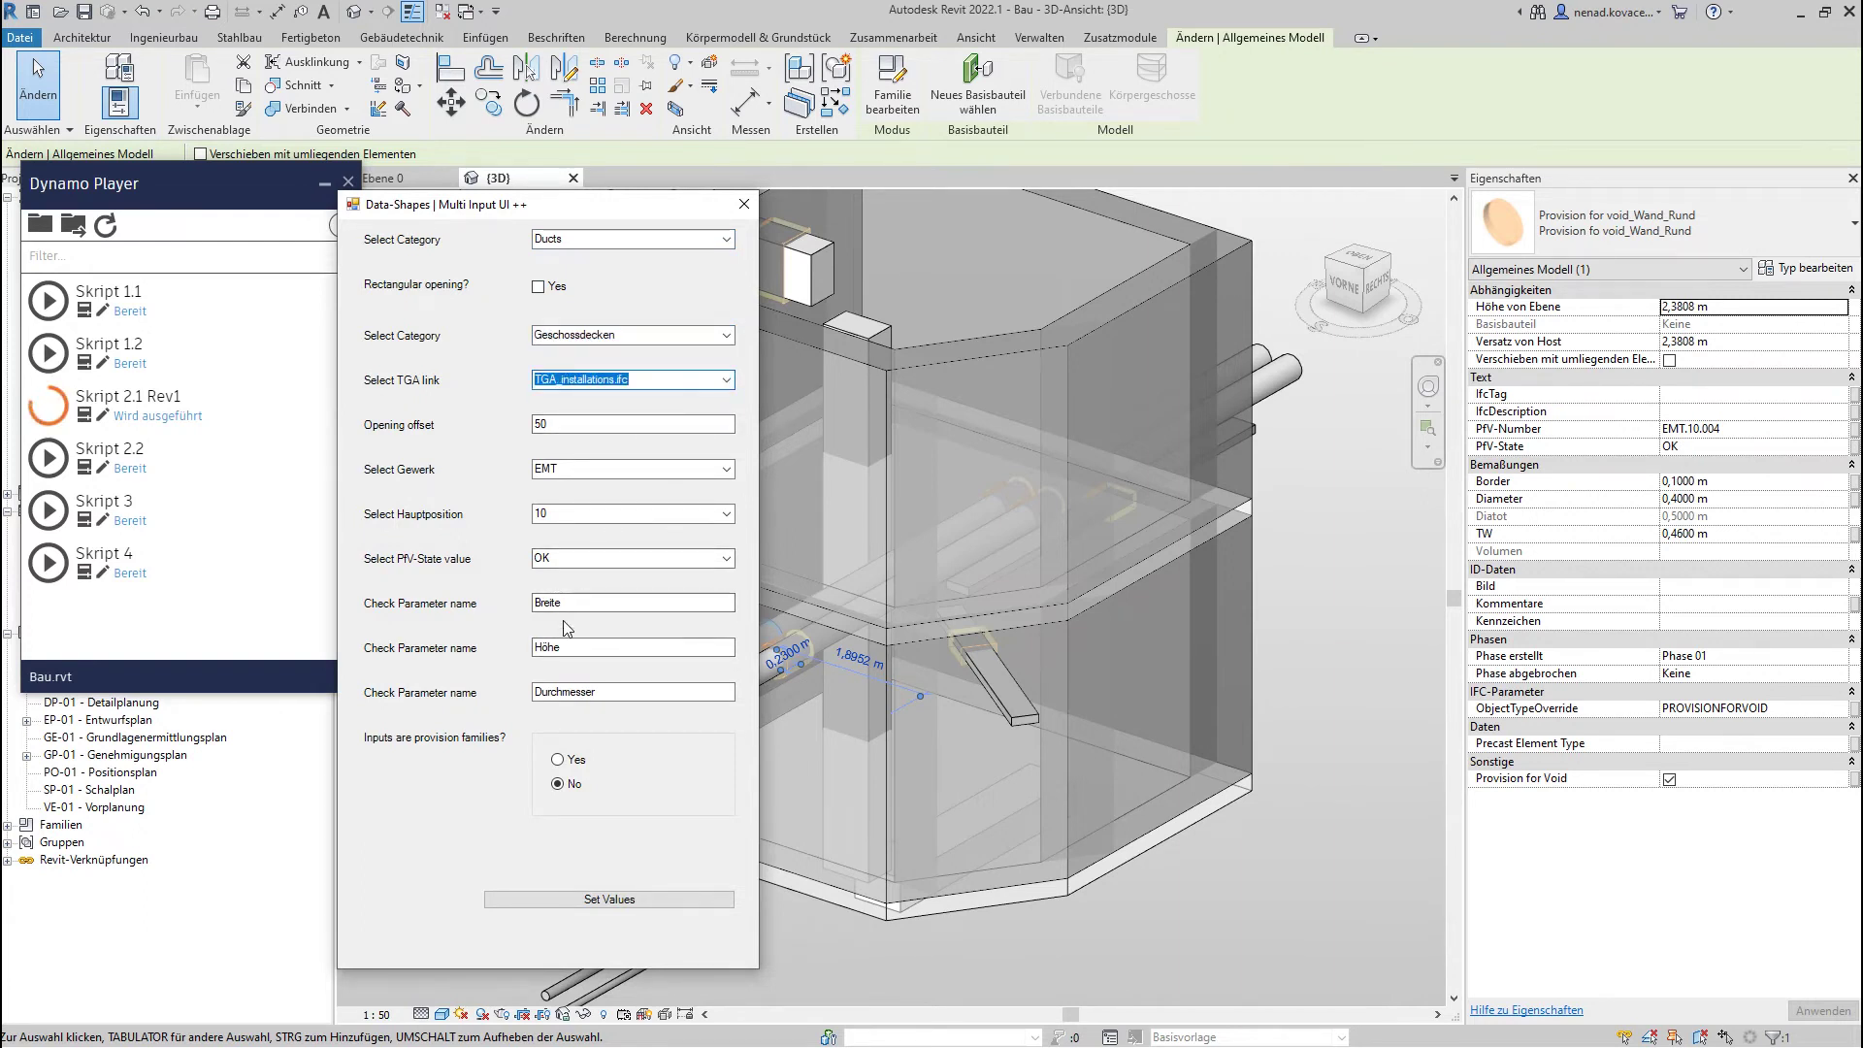
- Enter Height(Dimensions) and Width(Dimensions) as the check parameter names and run the script for the rectangular ducts in floor slabs
double_click(547, 647)
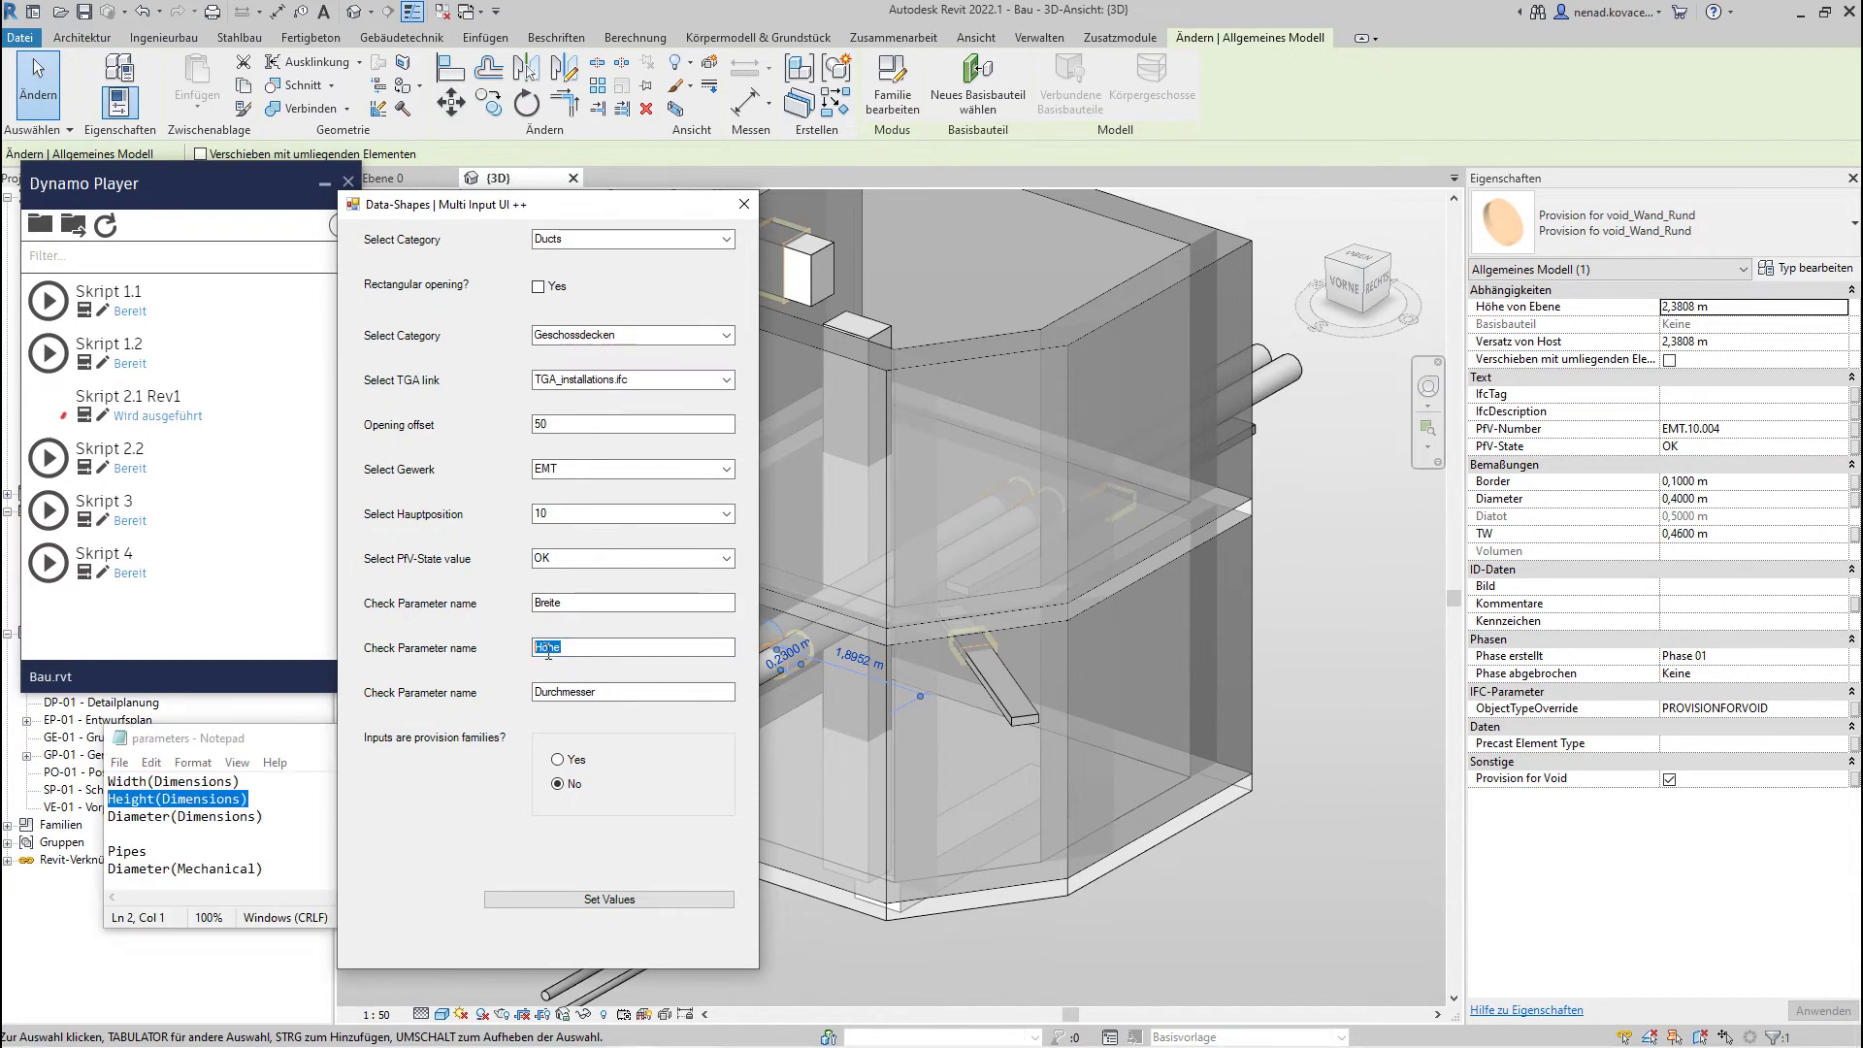
type("Height(Dimensions)")
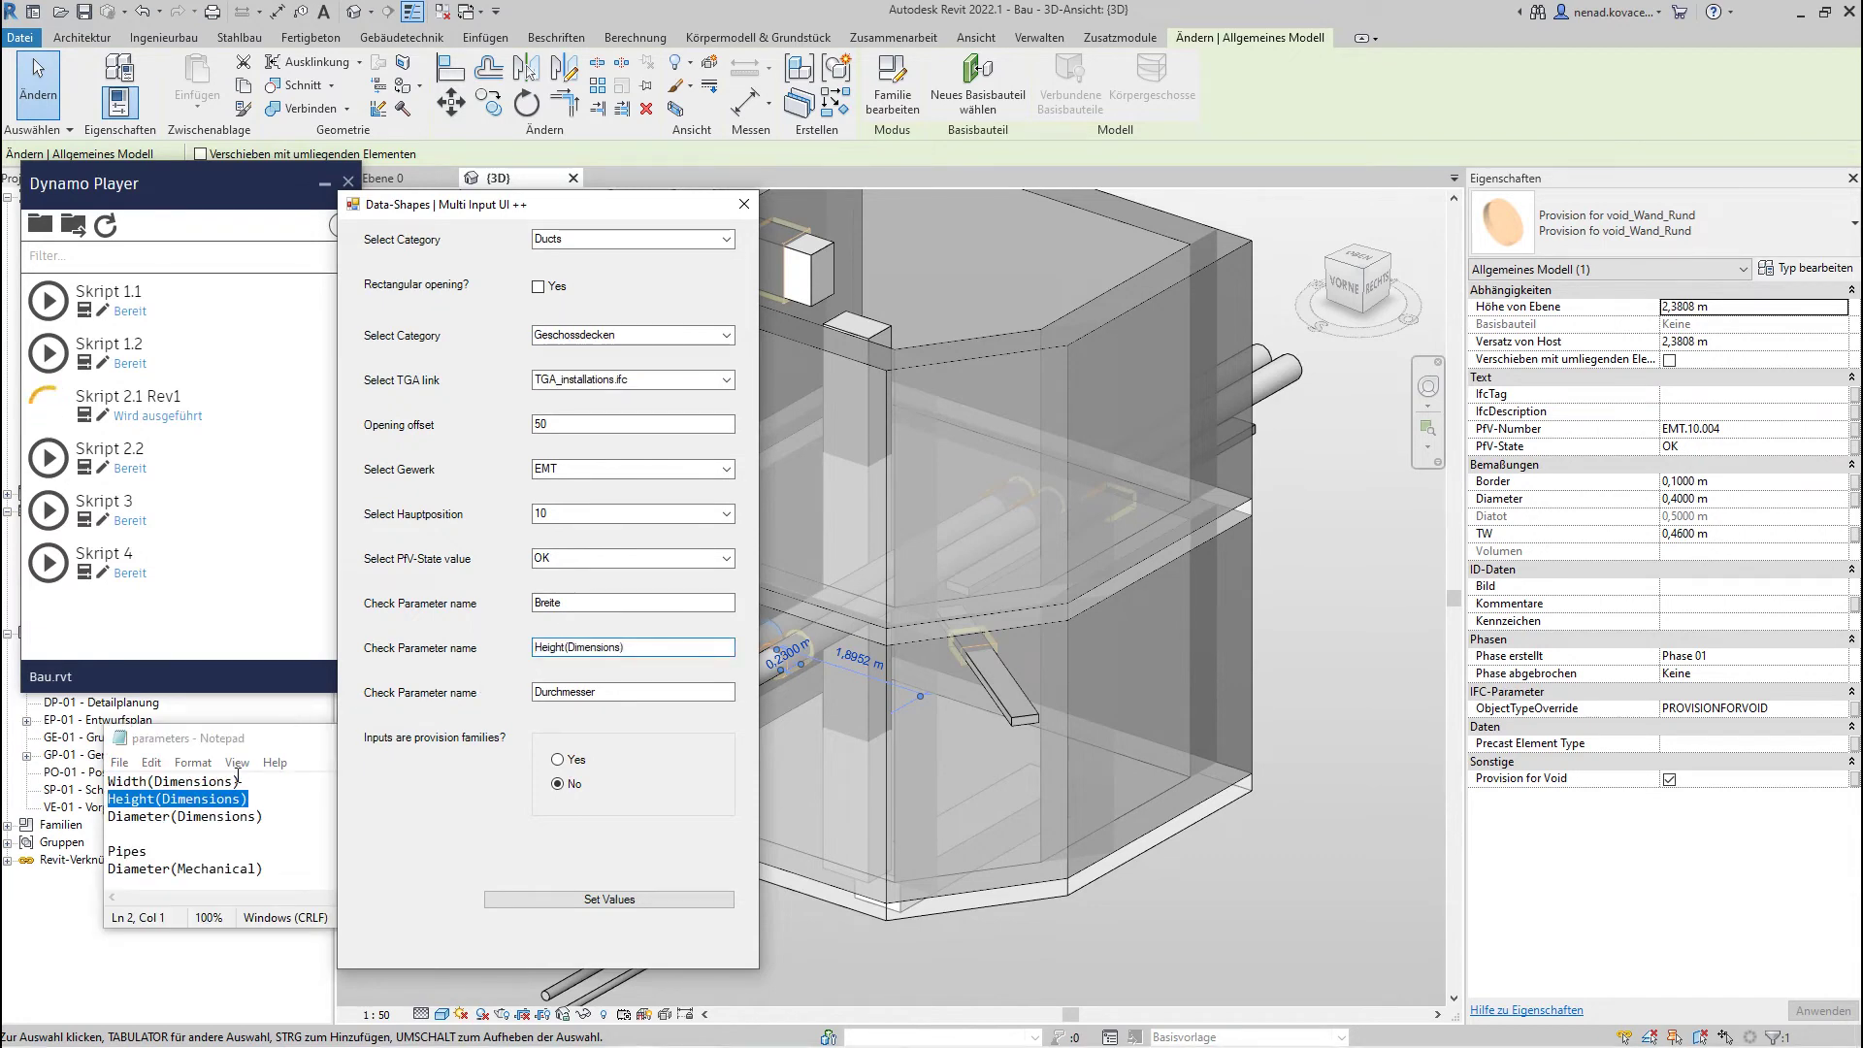
left_click(255, 779)
left_click_drag(256, 779, 43, 781)
key("ctrl+c")
double_click(548, 602)
key("ctrl+v")
left_click(609, 898)
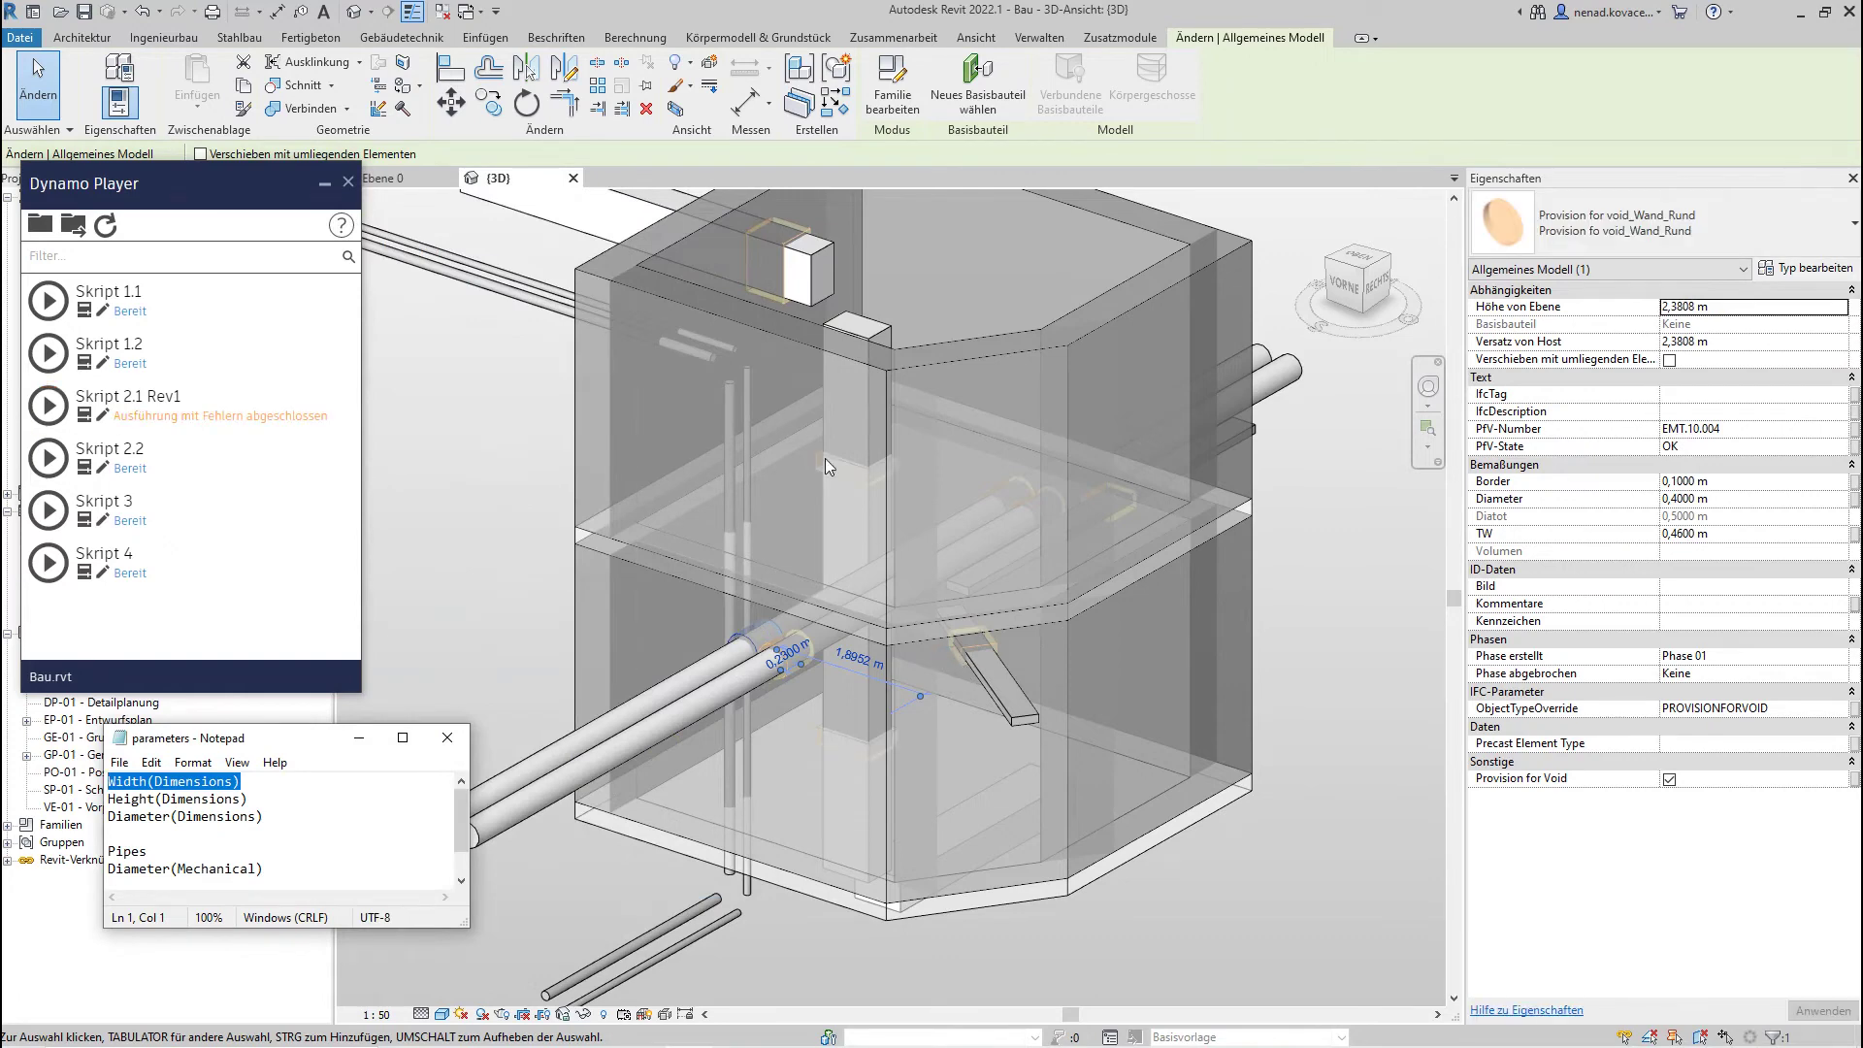
- Select the rectangular provision where the vertical duct crosses the upper floor slab and examine its properties and surroundings
middle_click_drag(813, 345, 842, 242, "shift")
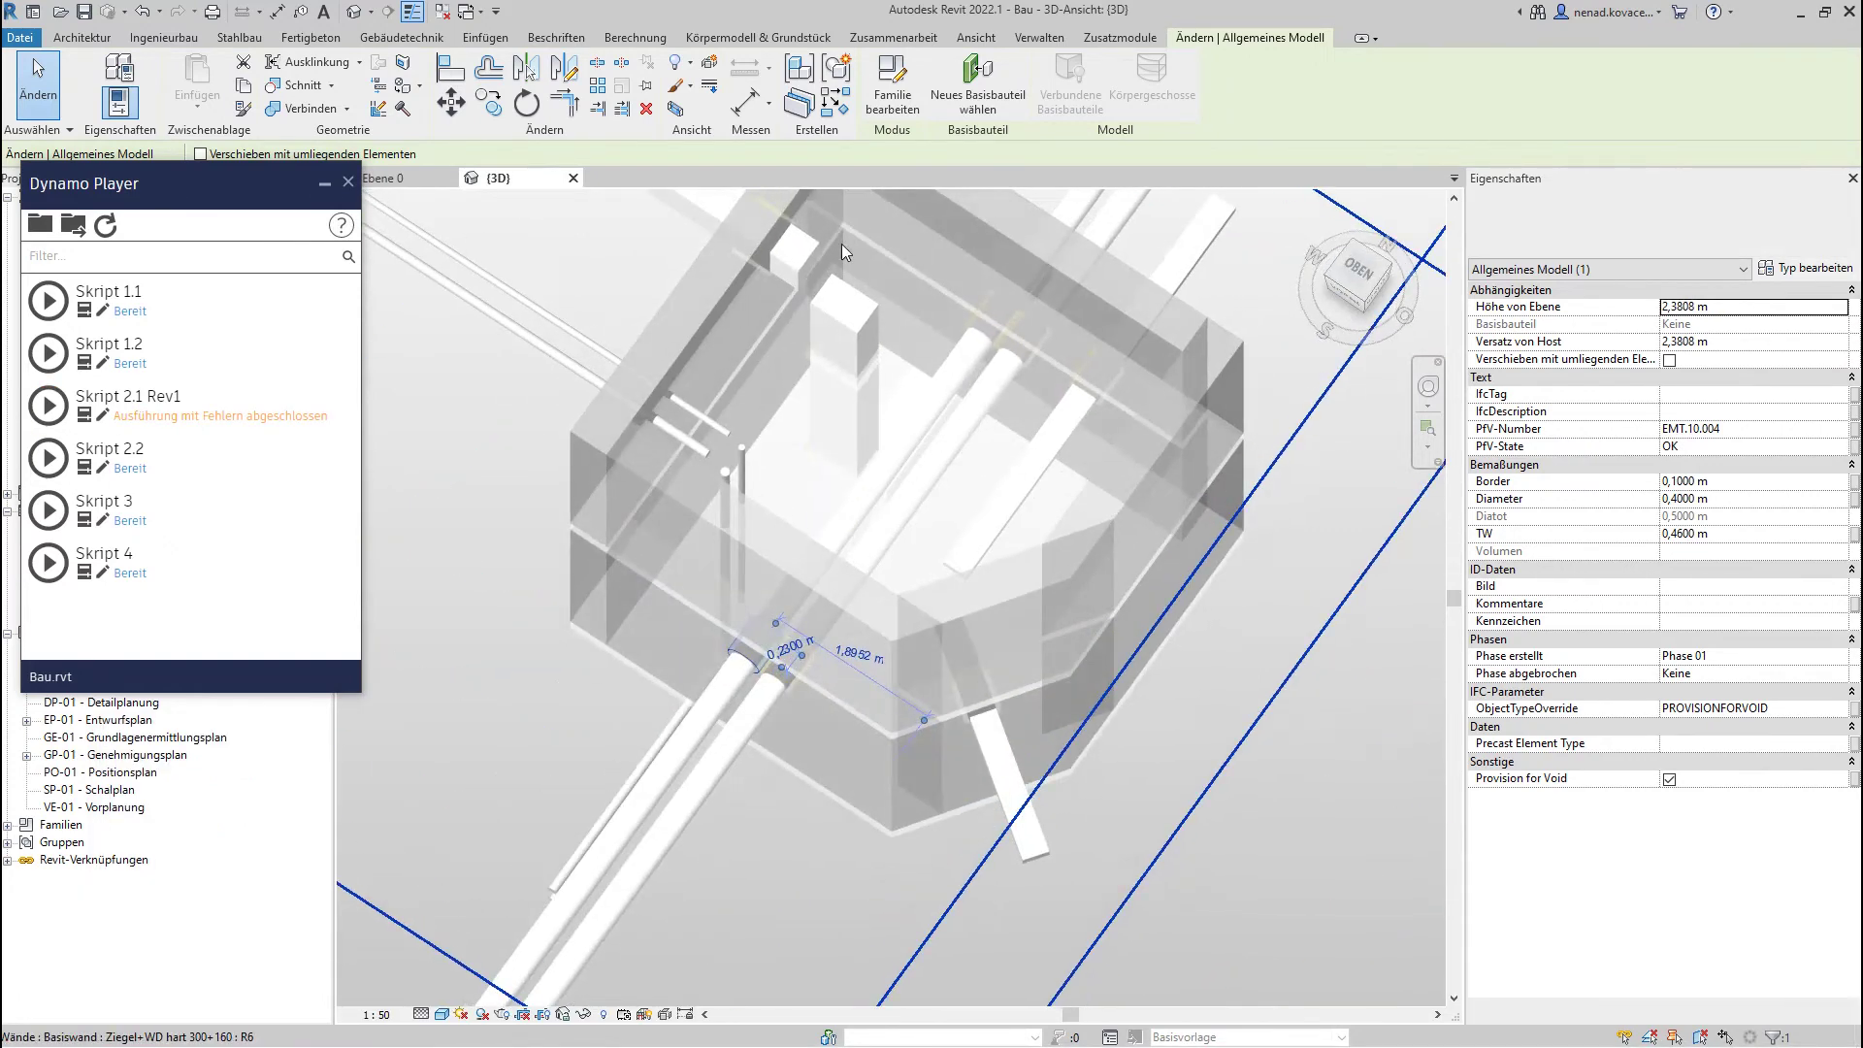
scroll(907, 417, "up", 4)
left_click(928, 546)
middle_click_drag(1053, 637, 1184, 822, "shift")
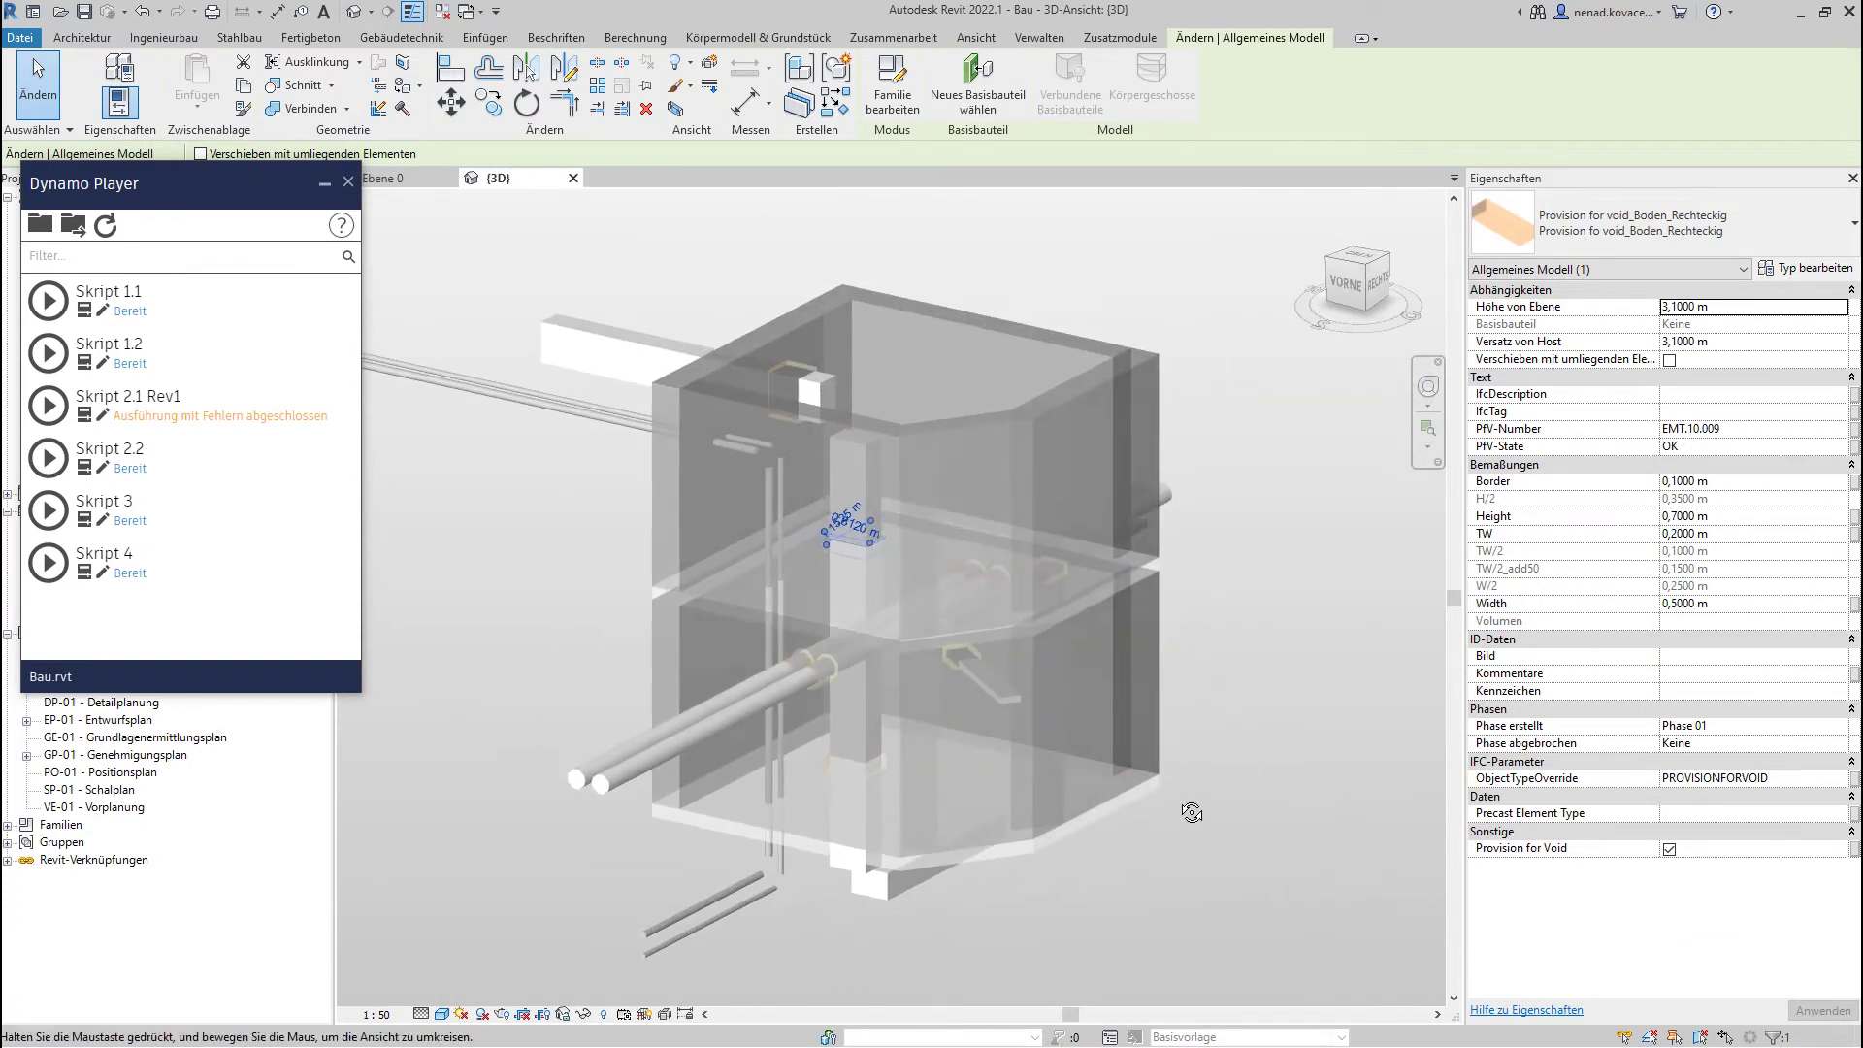
- Start Skript 2.1 Rev1 without manual IFC positioning, using category Pipes, host category Wände and TGA link TGA_installations.ifc
left_click(48, 406)
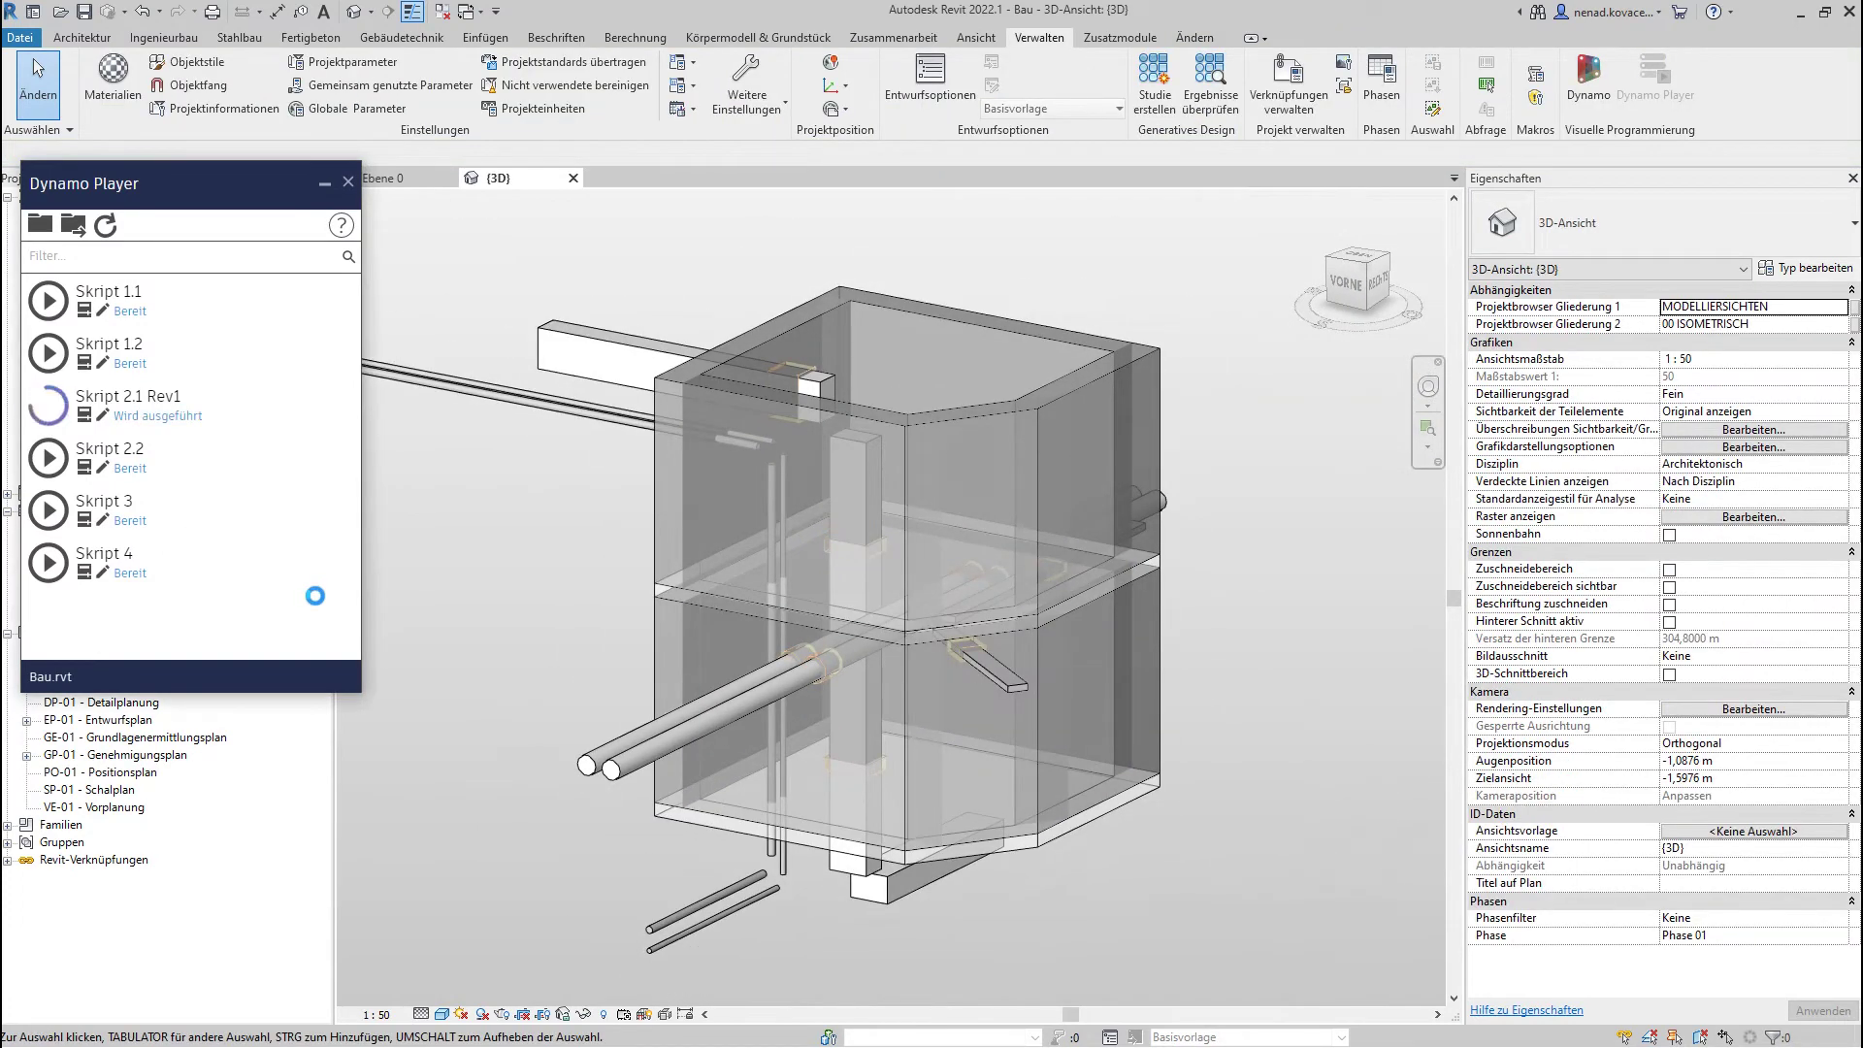
left_click(606, 287)
left_click(585, 401)
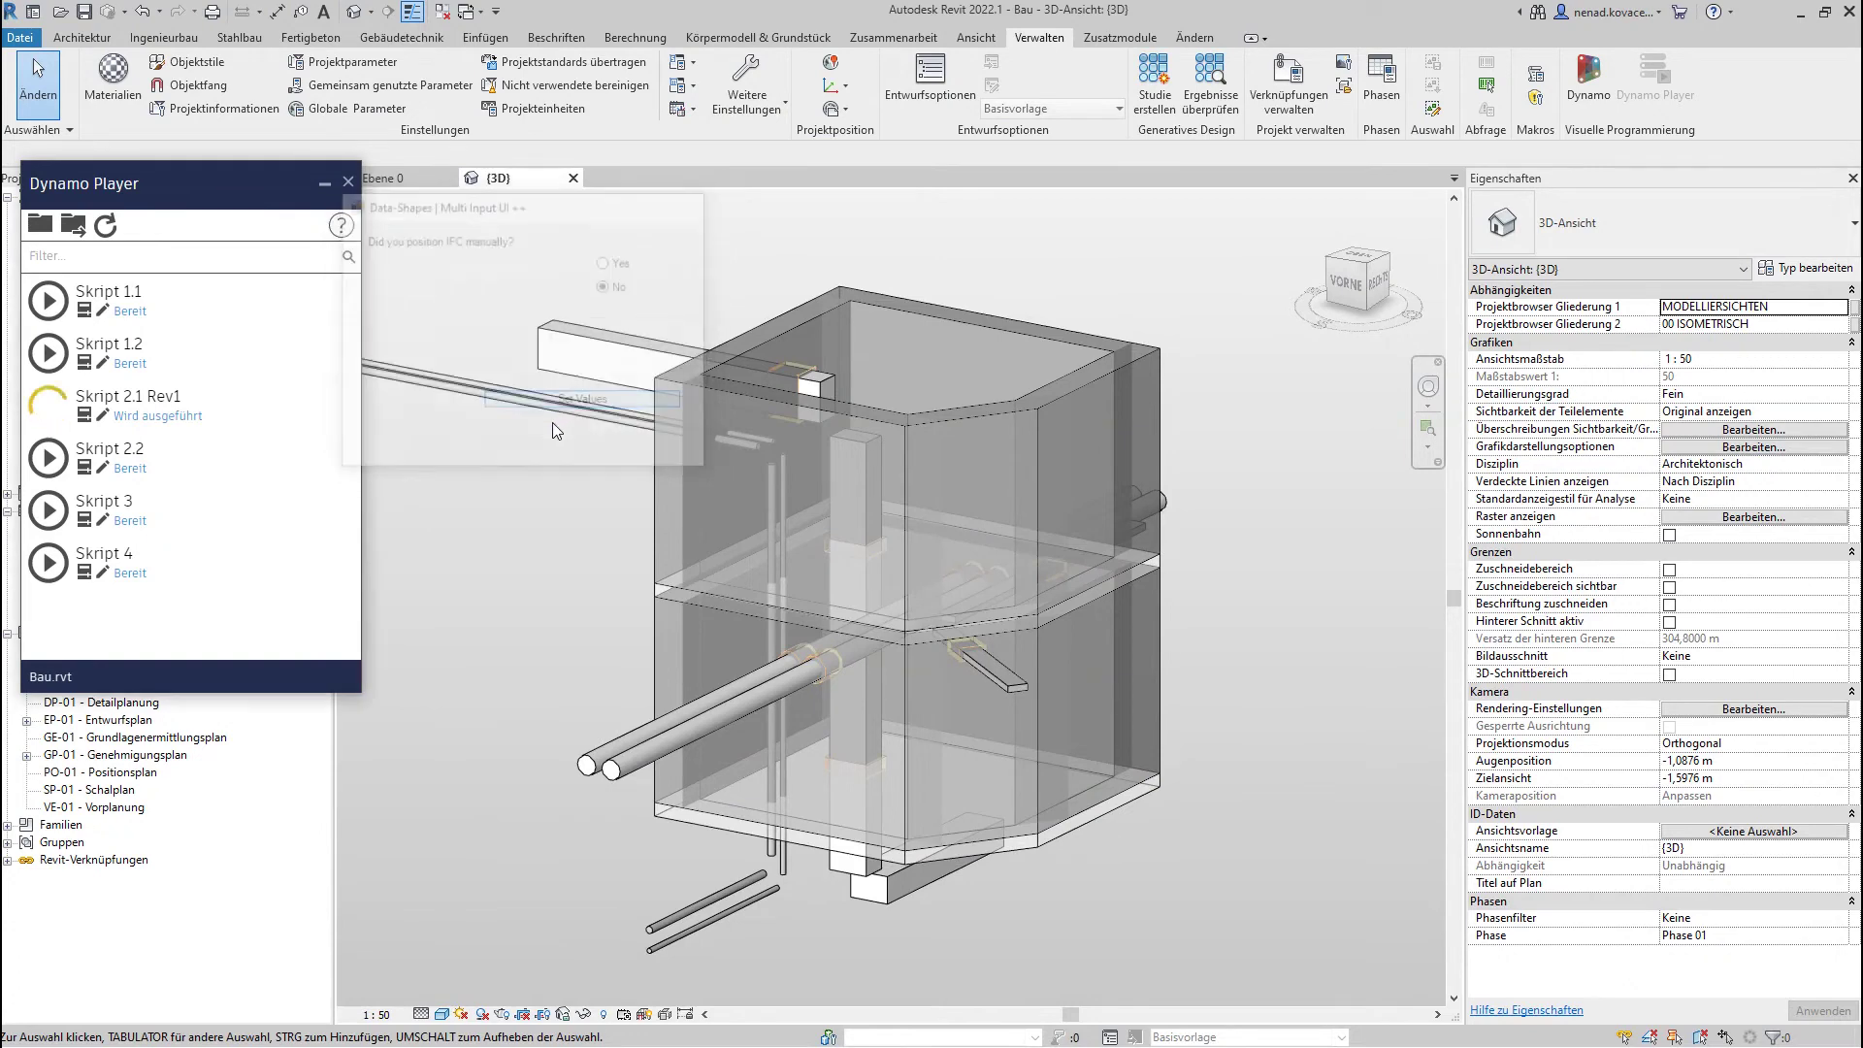
left_click(699, 239)
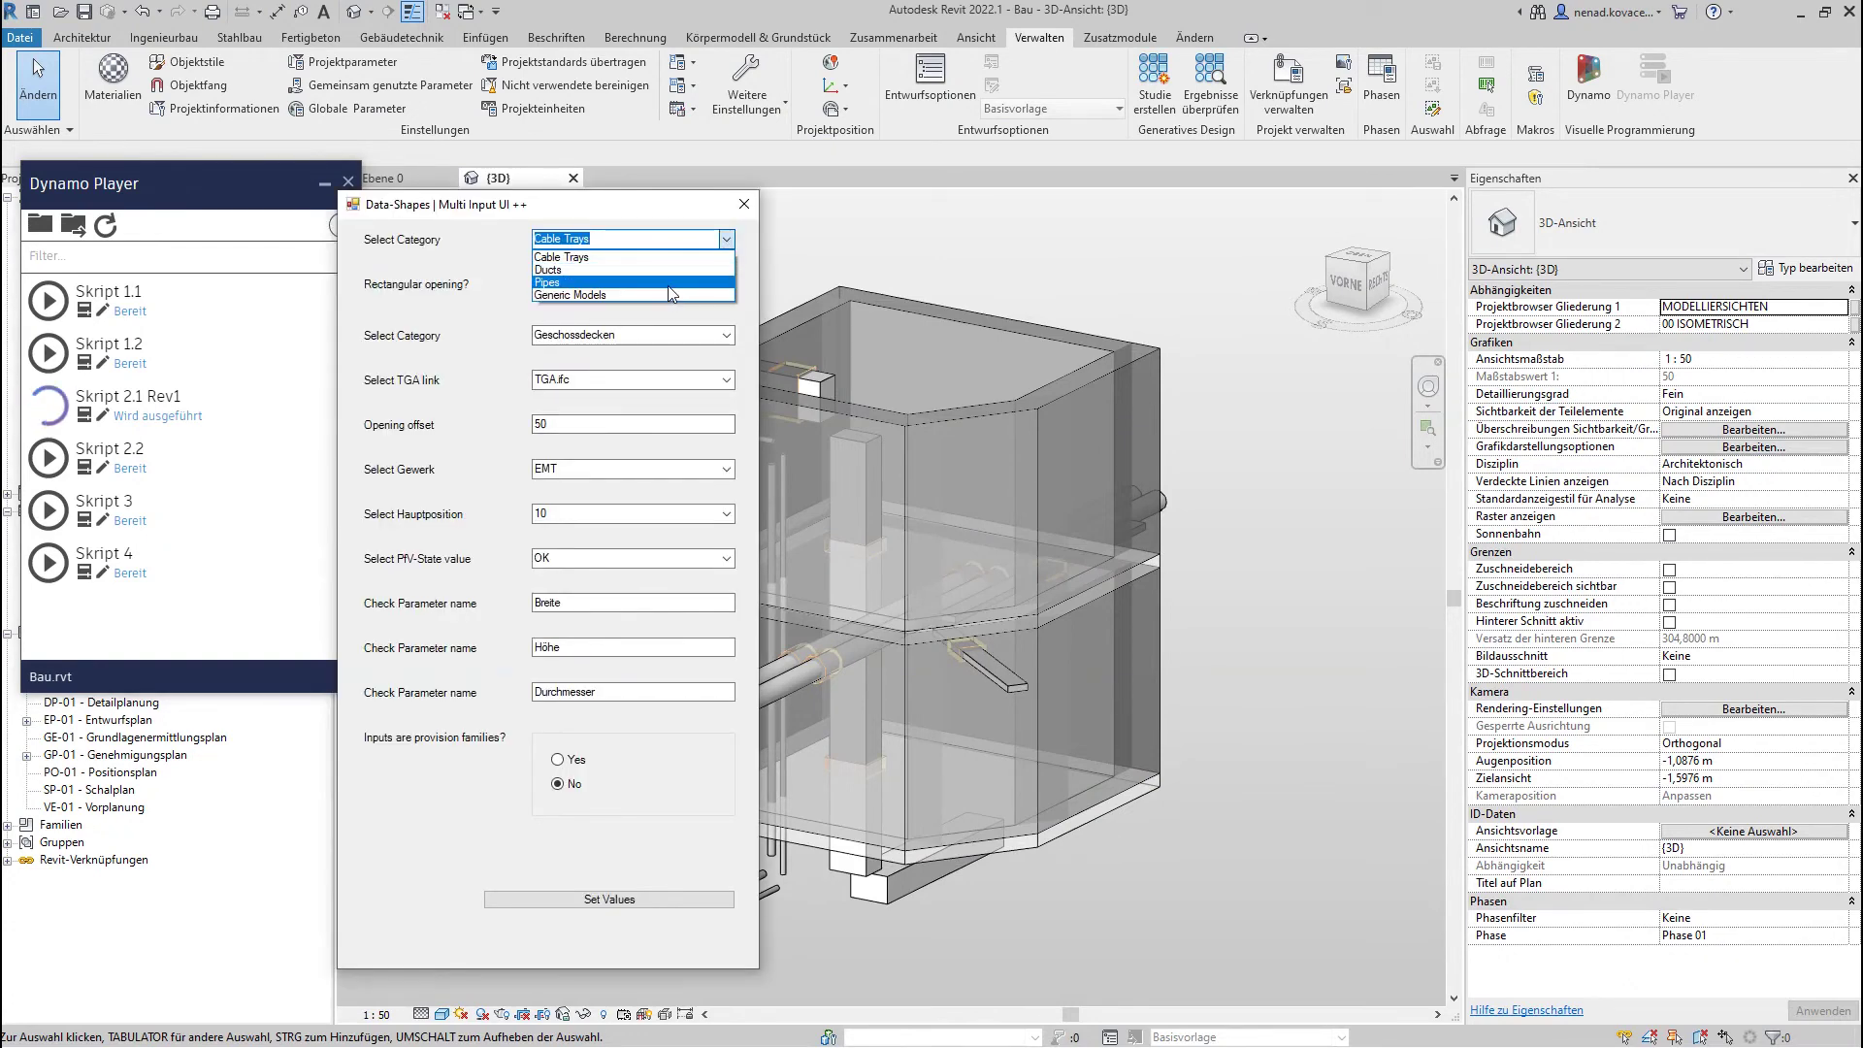
left_click(670, 279)
left_click(723, 335)
left_click(684, 372)
left_click(725, 380)
left_click(706, 400)
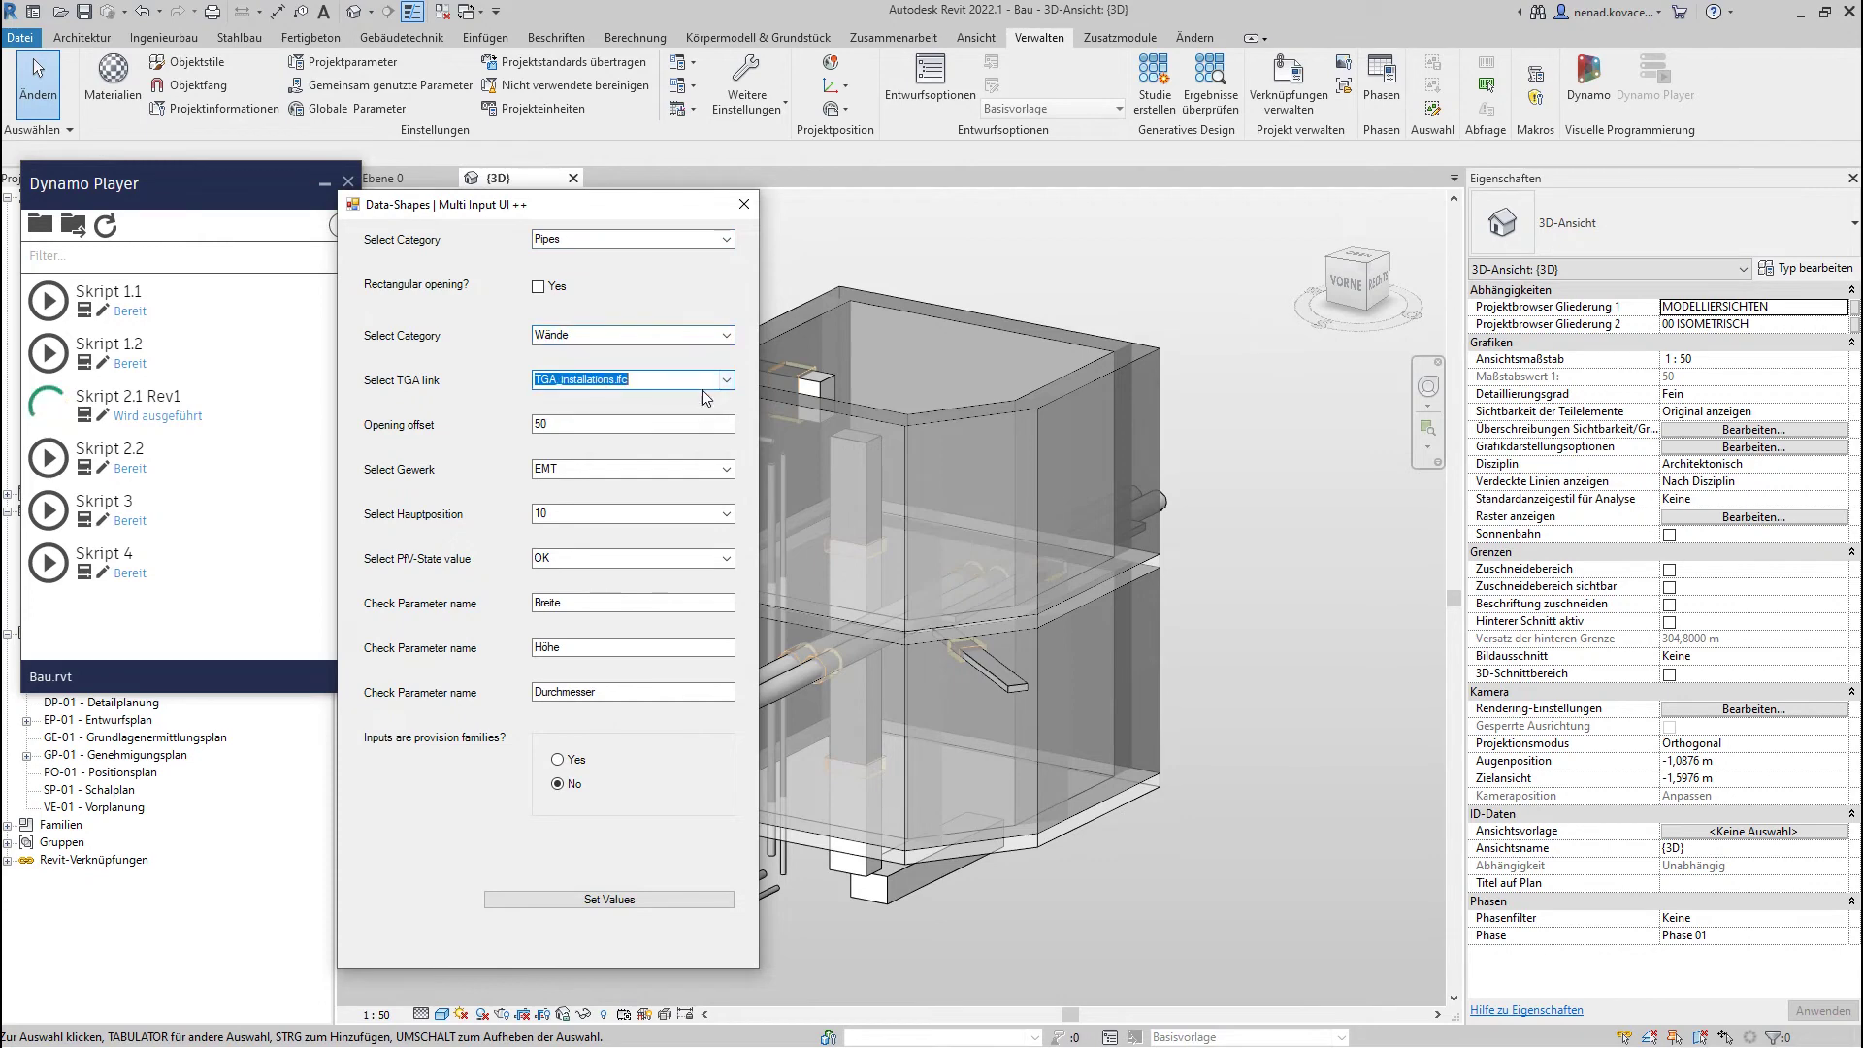
- Replace the parameter name Durchmesser with Diameter(Mechanical) from the parameters file and run the script for the pipes in walls
key("alt+Tab")
left_click(263, 834)
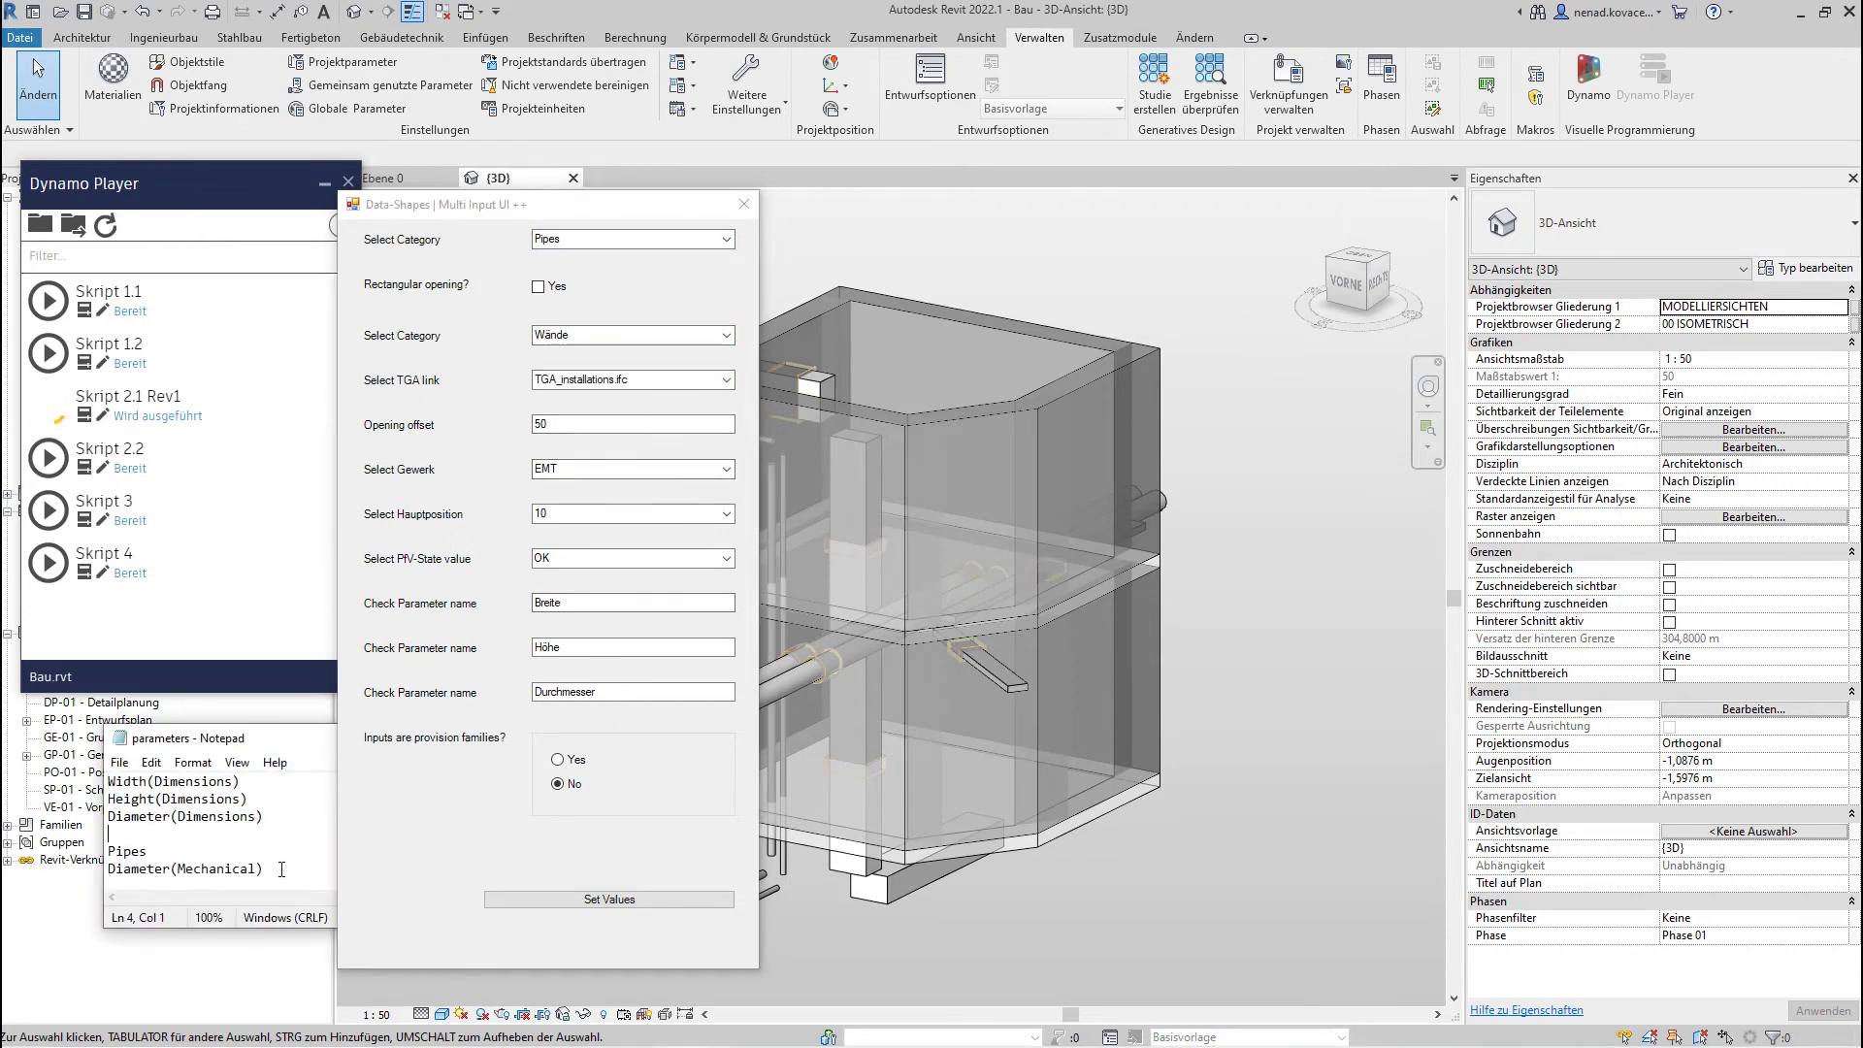
left_click_drag(276, 869, 88, 876)
key("ctrl+c")
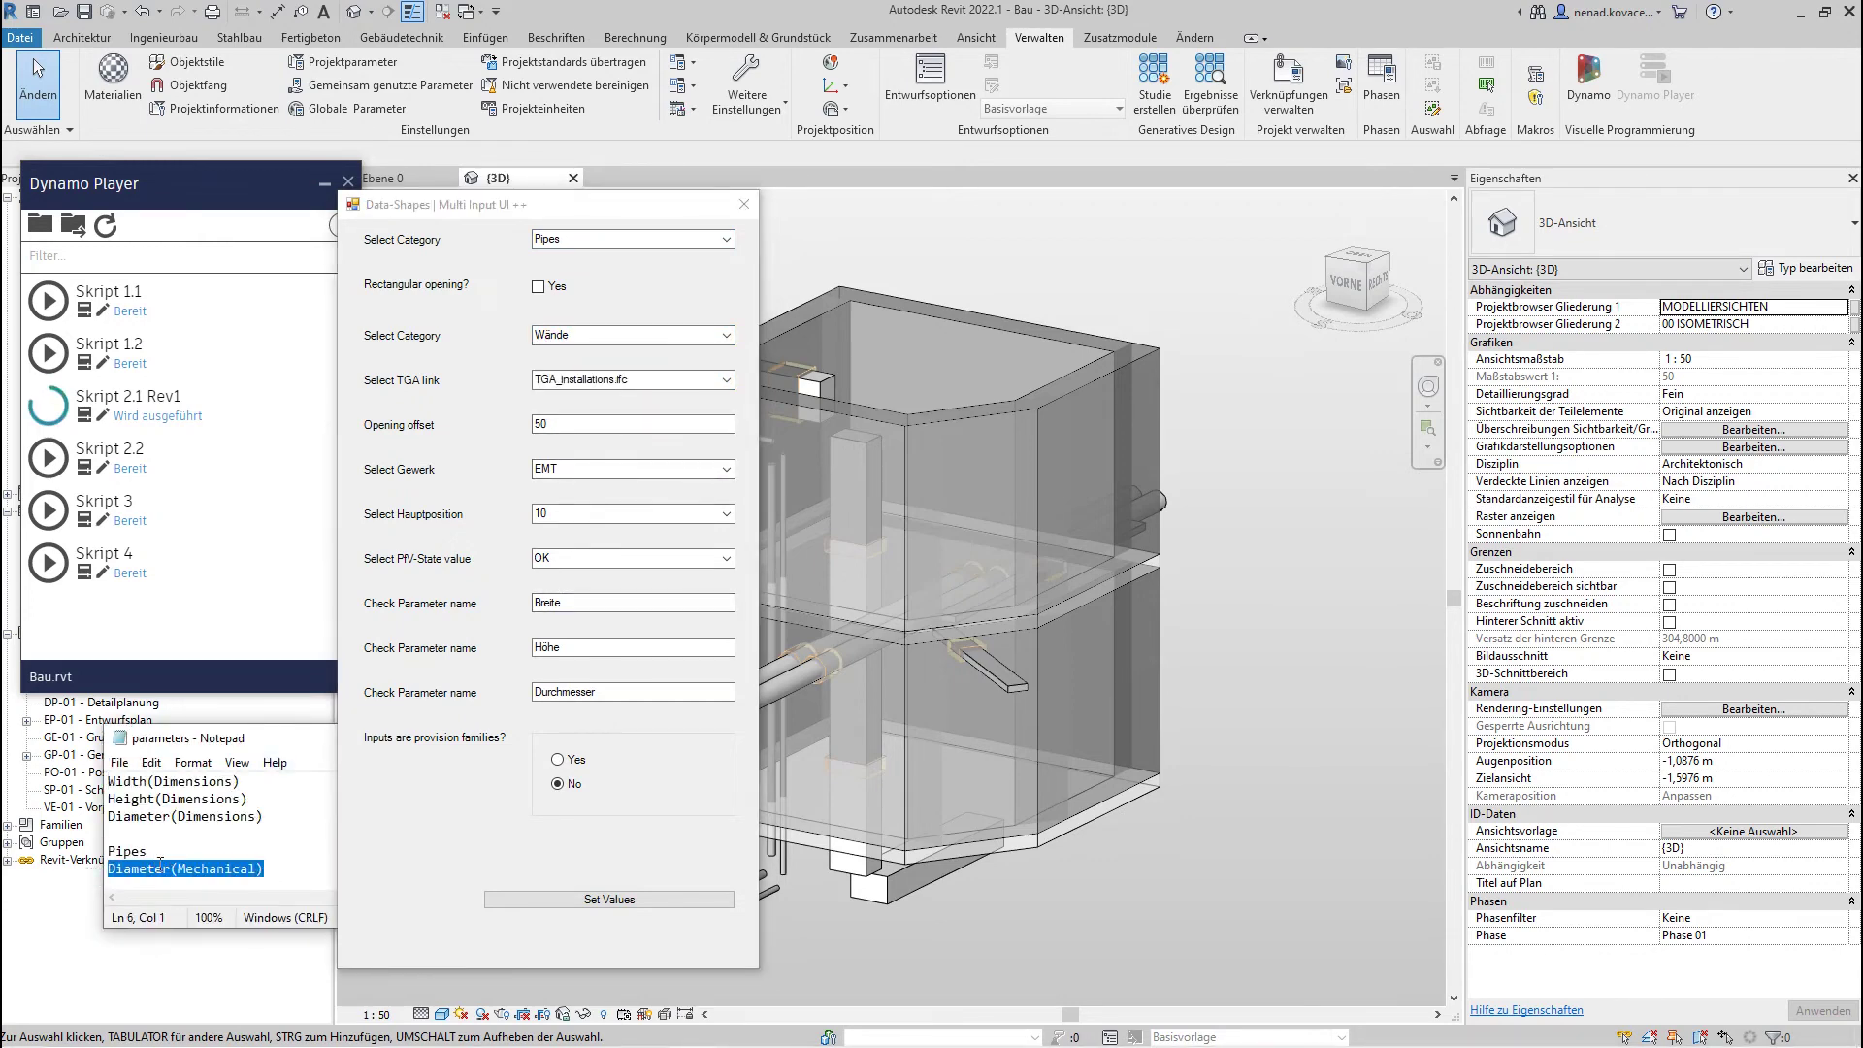
double_click(602, 692)
key("ctrl+v")
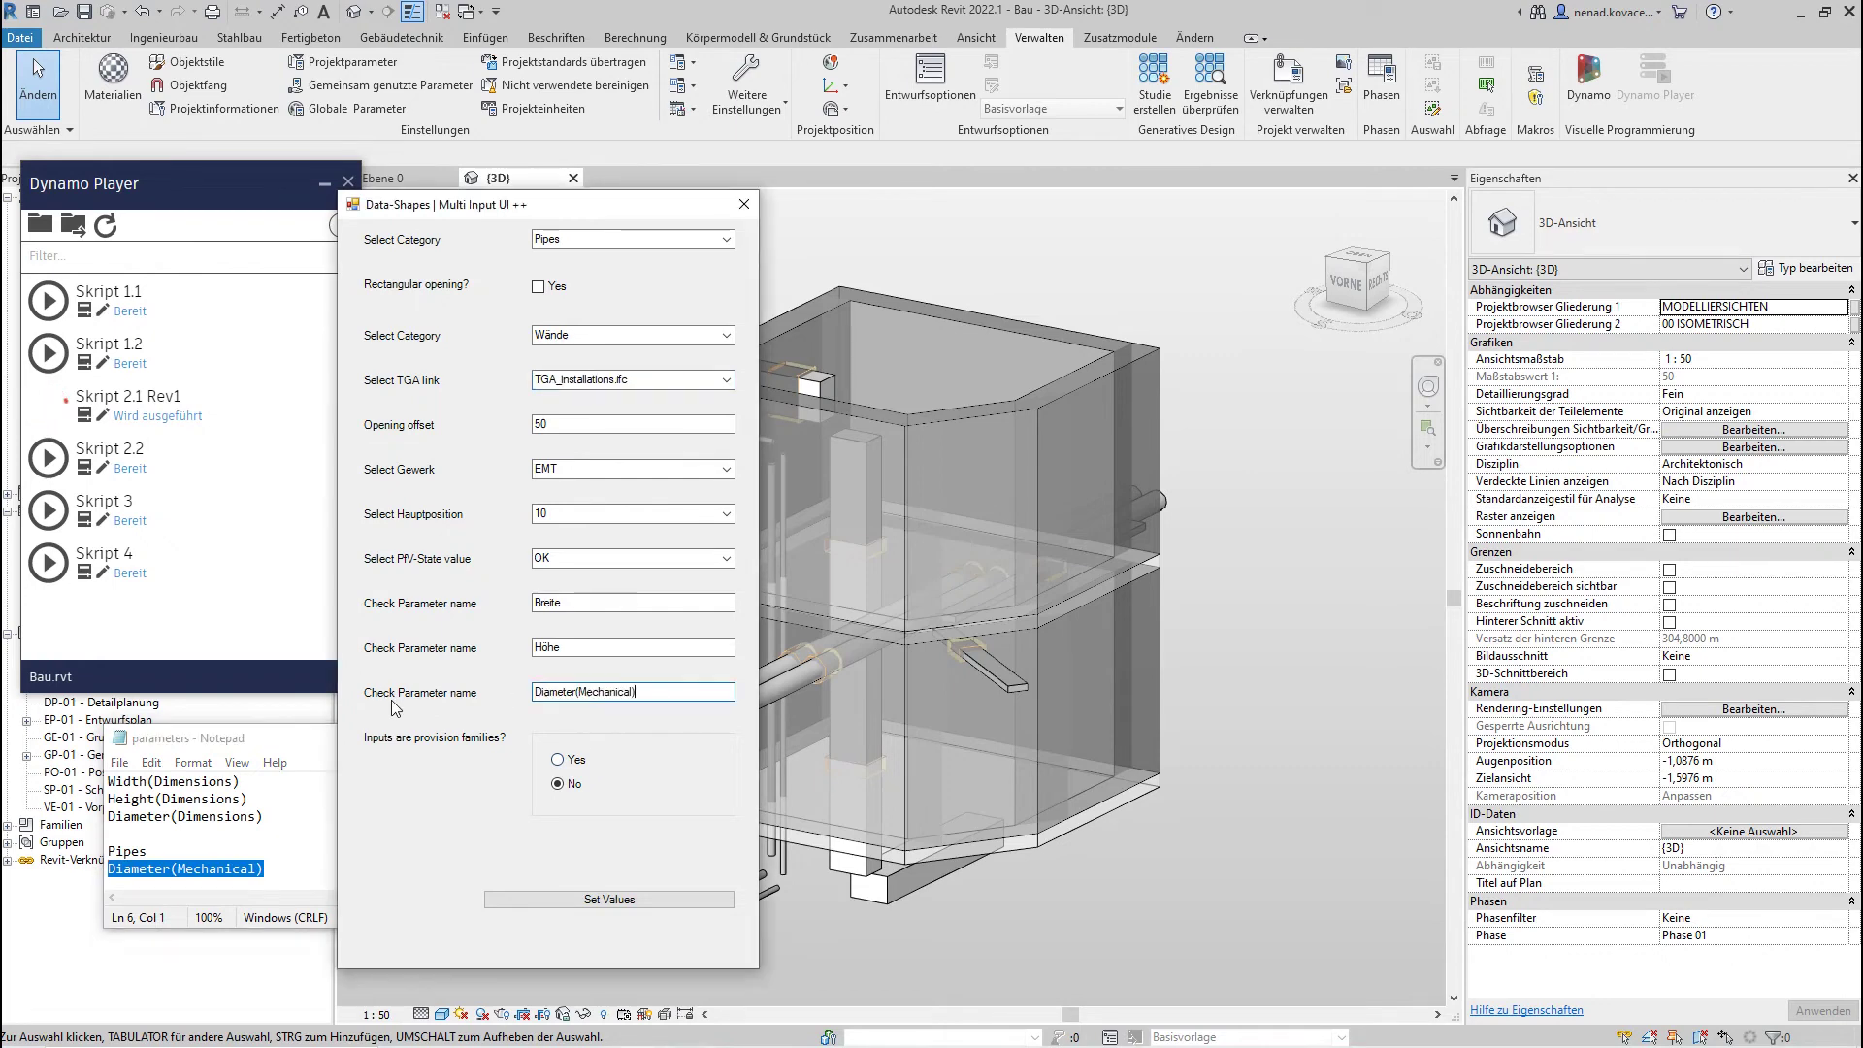
left_click(565, 900)
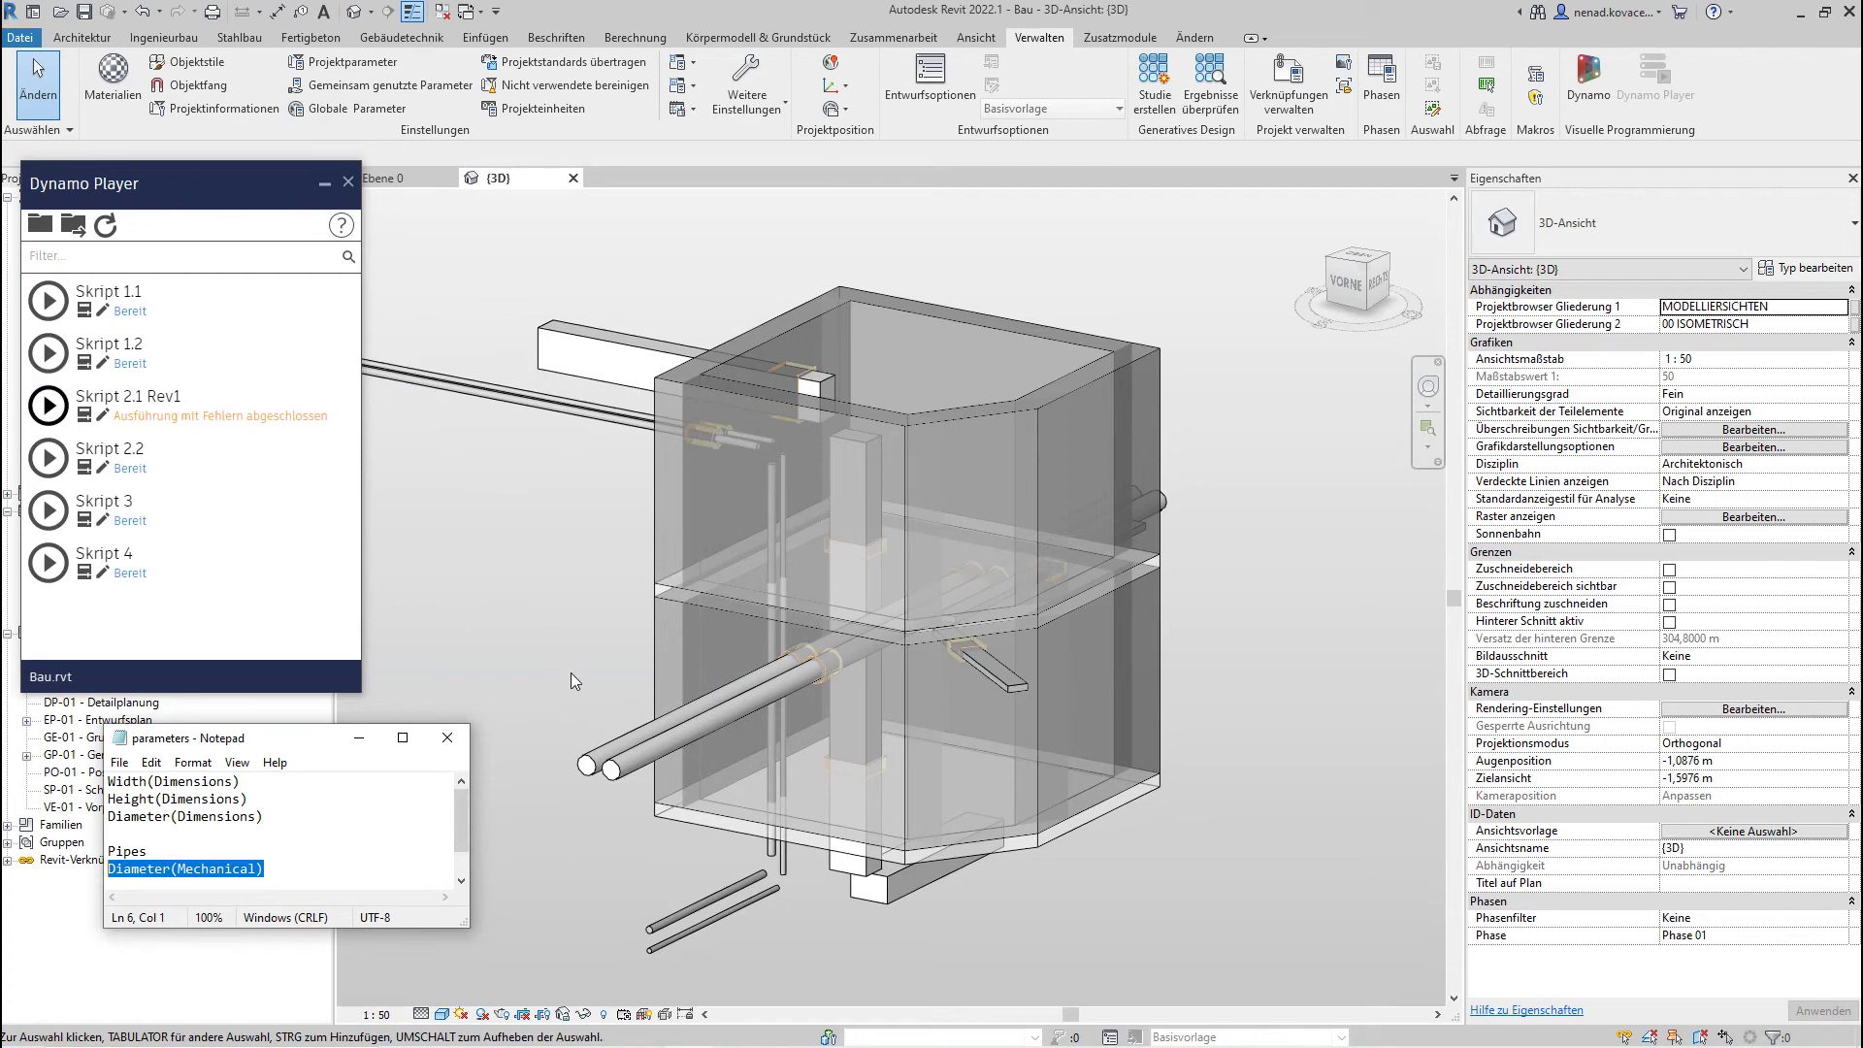
- Start Skript 2.1 Rev1 for the floor slabs with the category Pipes, host category Geschossdecken and TGA link TGA_installations.ifc
left_click(70, 408)
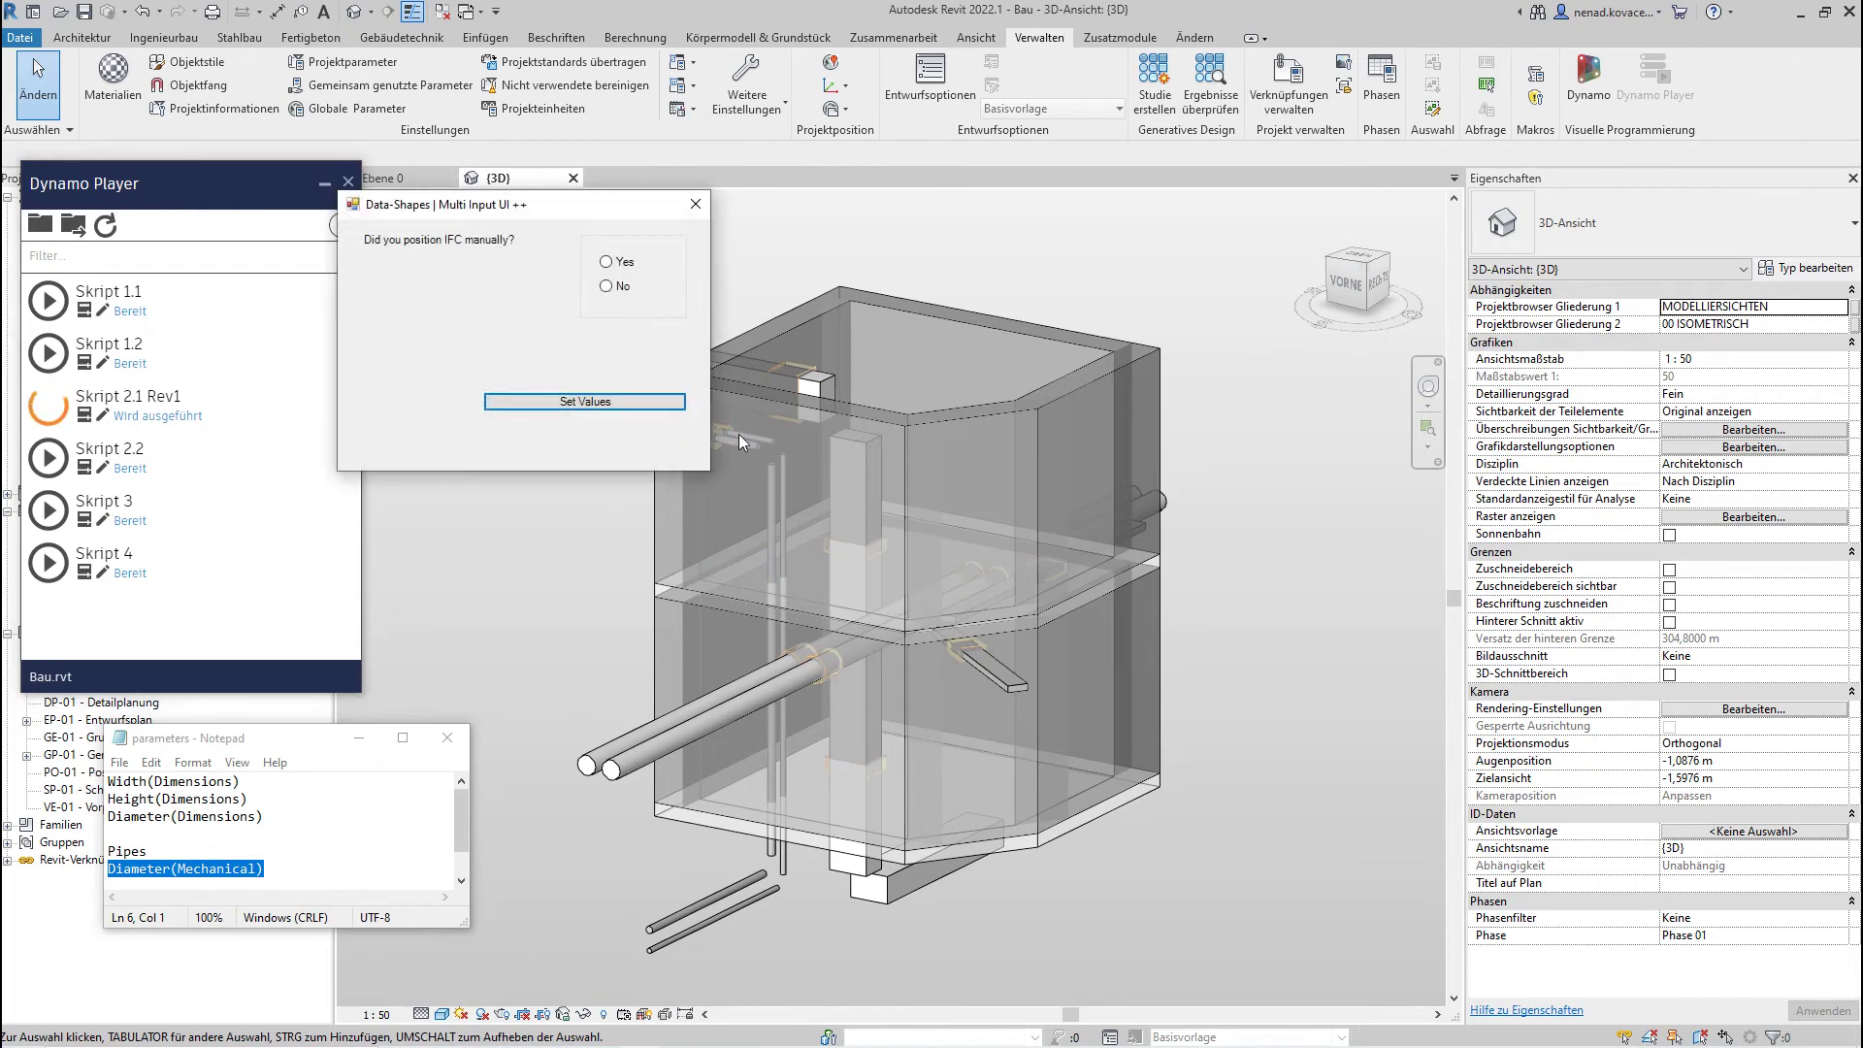
left_click(606, 402)
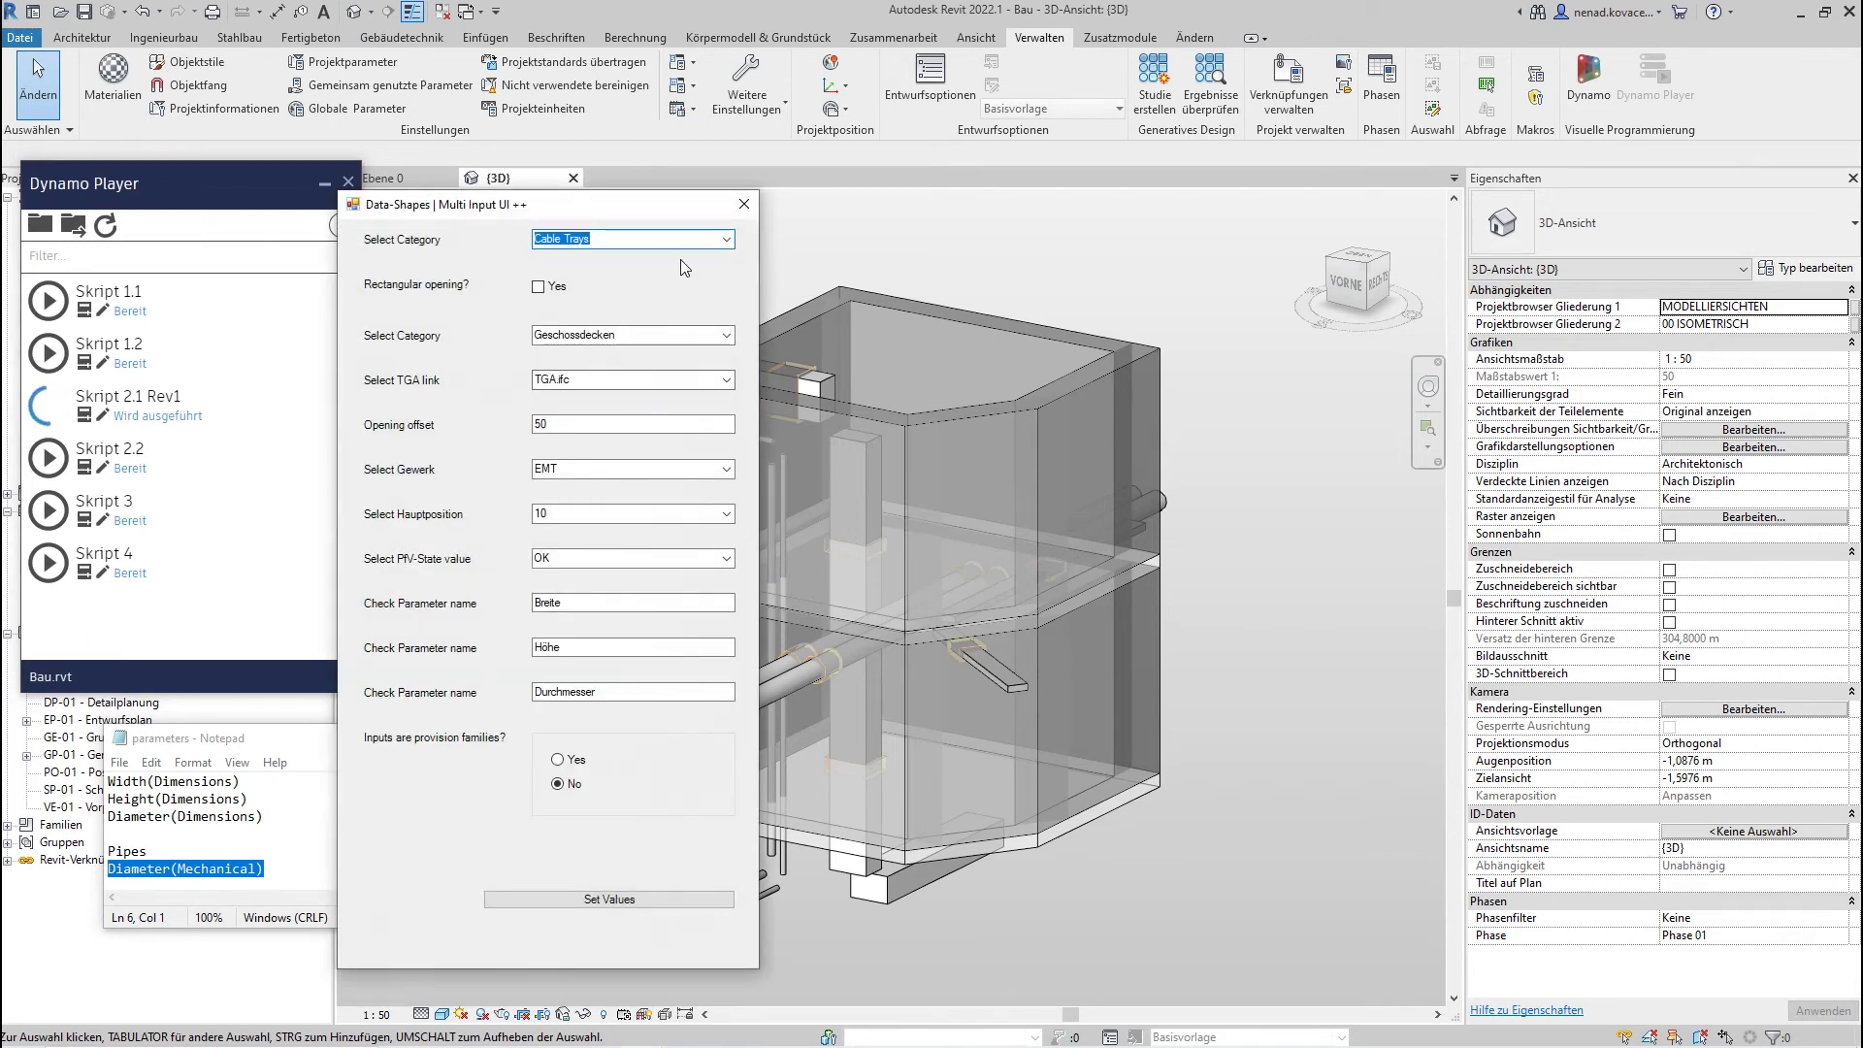
left_click(730, 243)
left_click(708, 281)
left_click(729, 336)
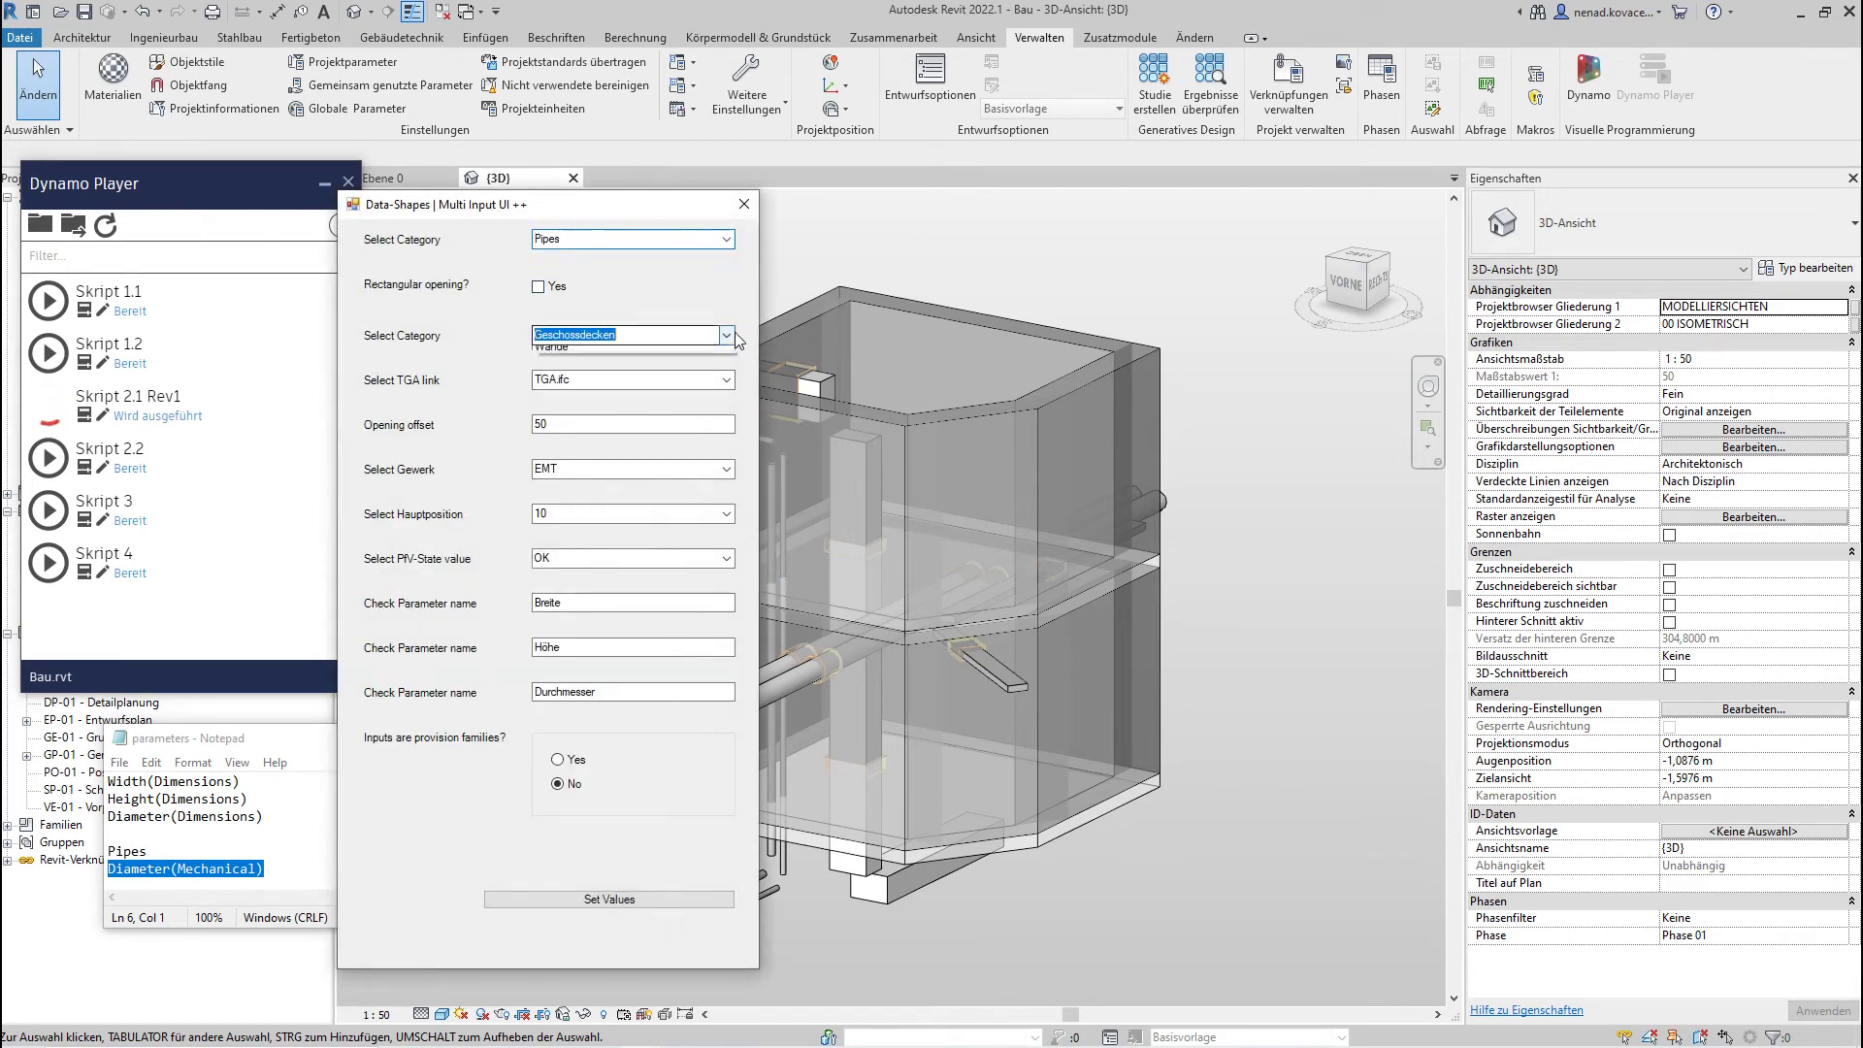
left_click(726, 379)
left_click(723, 409)
- Enter Diameter(Mechanical) as the diameter check parameter name and run the script for the pipes in floor slabs
double_click(583, 692)
type("Diameter(Mechanical)")
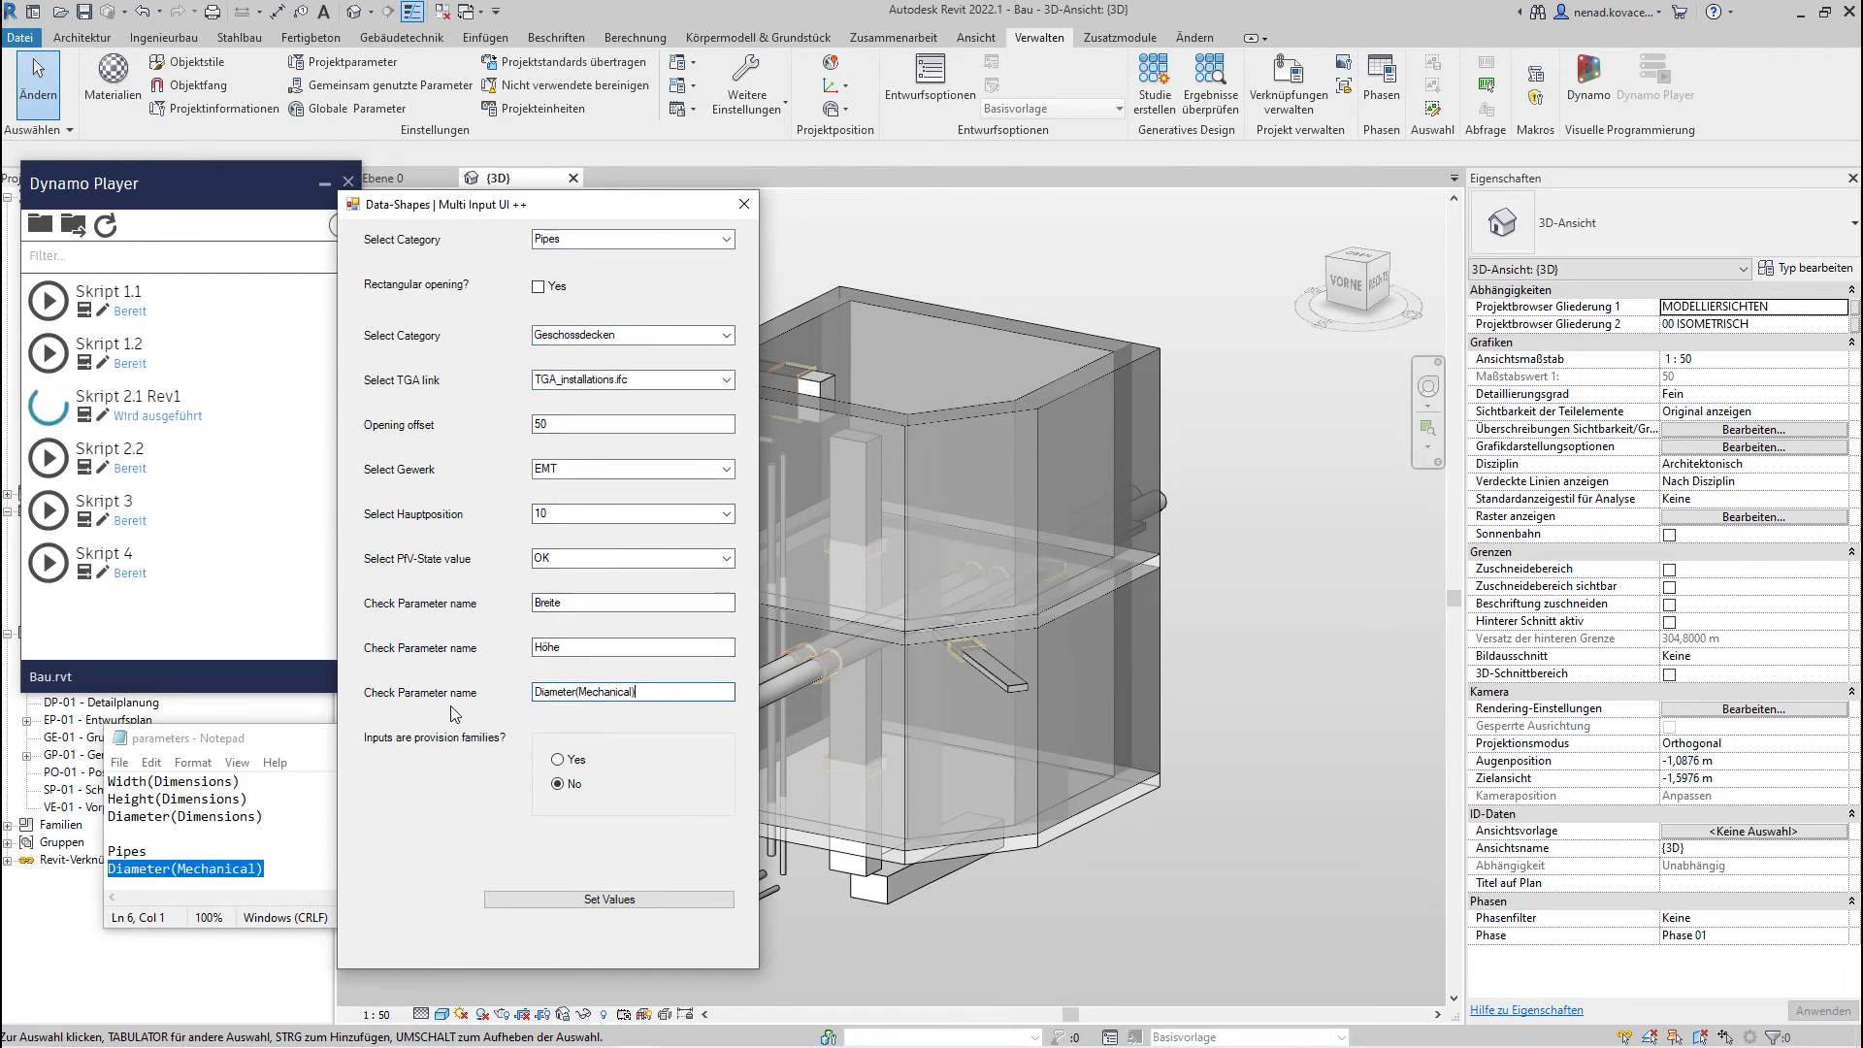
left_click(578, 902)
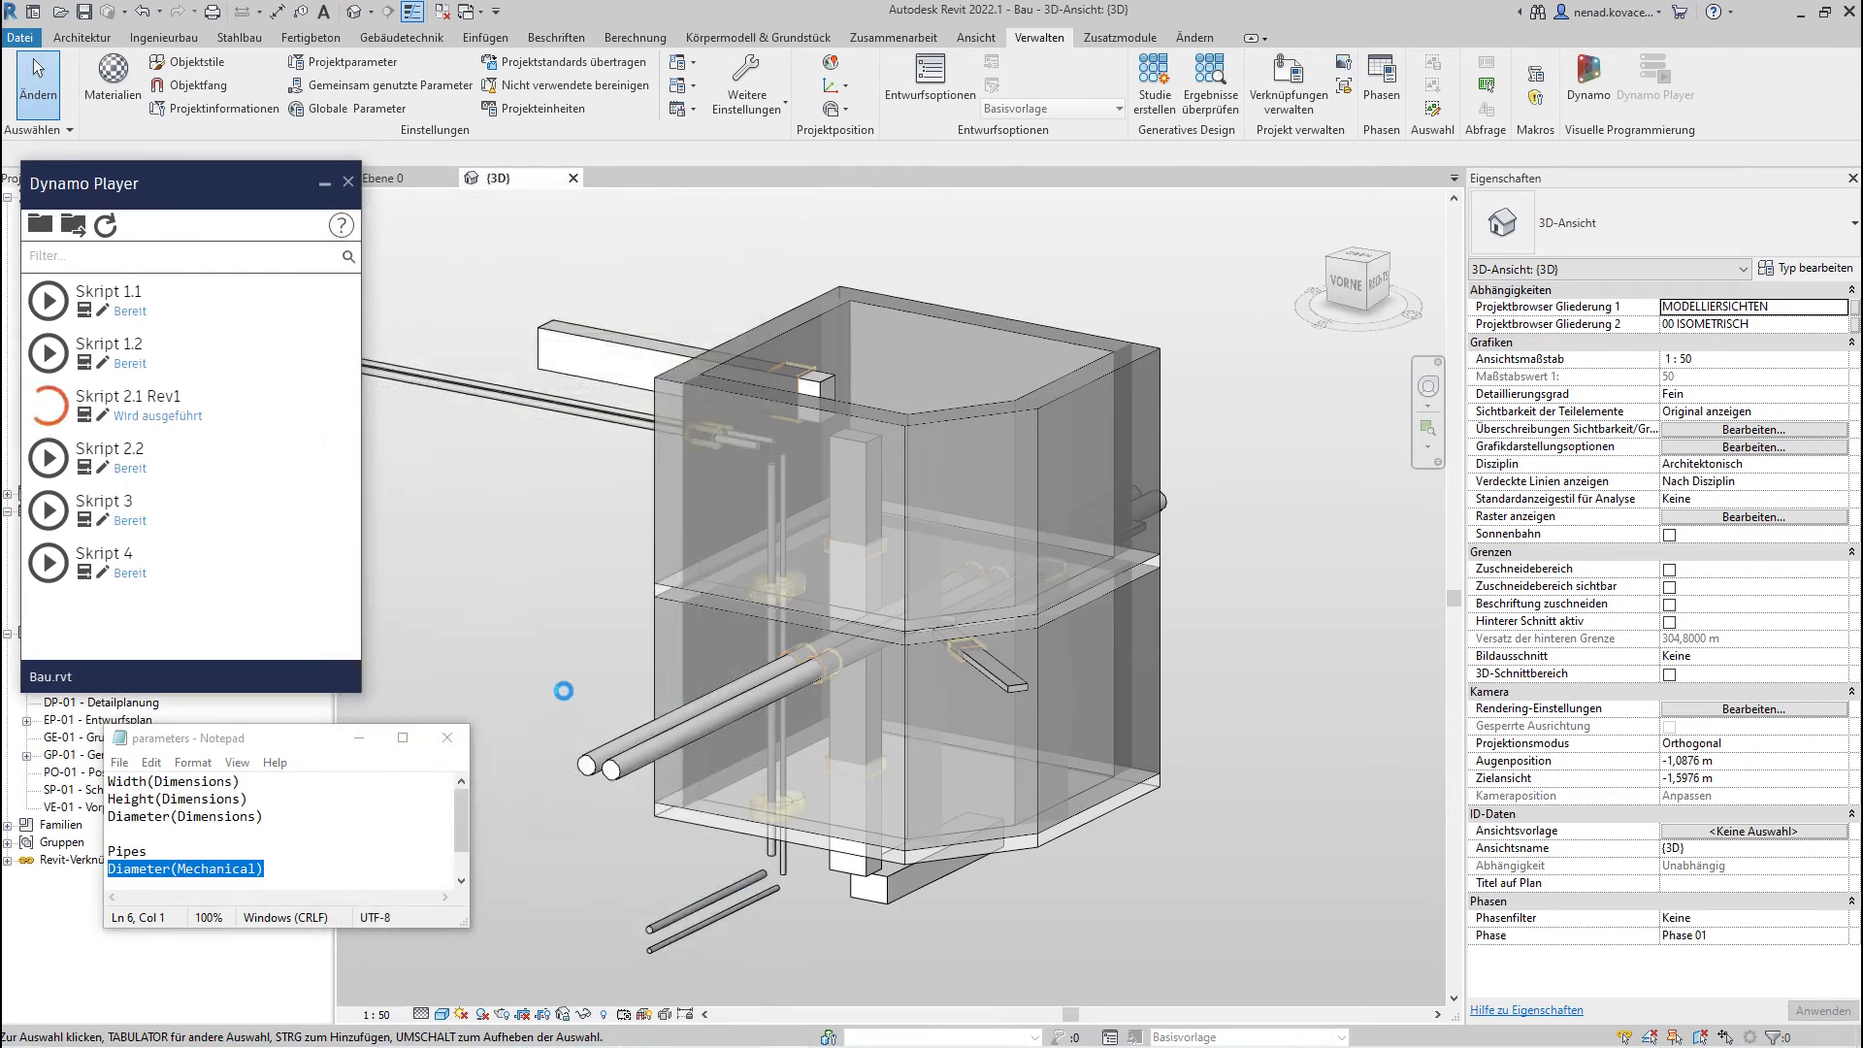
- Examine the pipe provisions in the walls and floor slabs of the 3D model from several sides
left_click(699, 840)
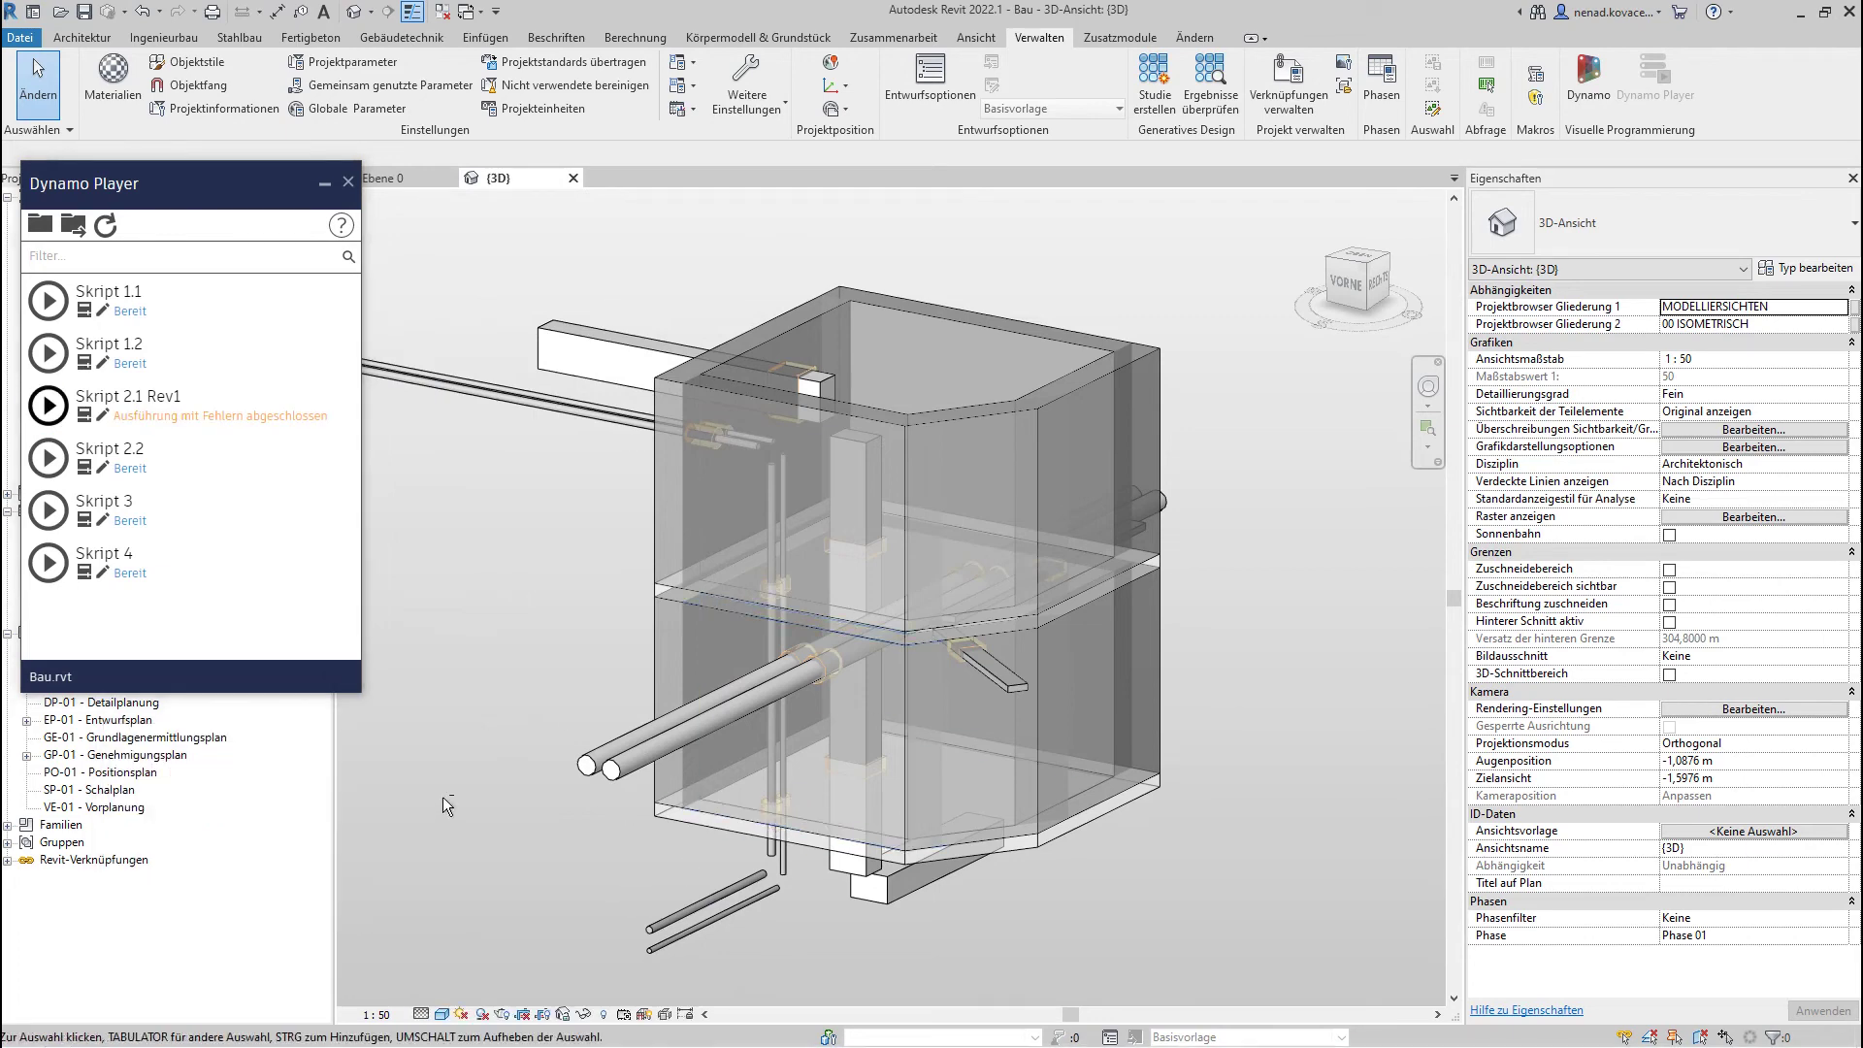
middle_click_drag(443, 796, 640, 745, "shift")
scroll(916, 765, "up", 4)
middle_click_drag(1149, 818, 1227, 918, "shift")
scroll(734, 754, "down", 2)
scroll(733, 747, "up", 2)
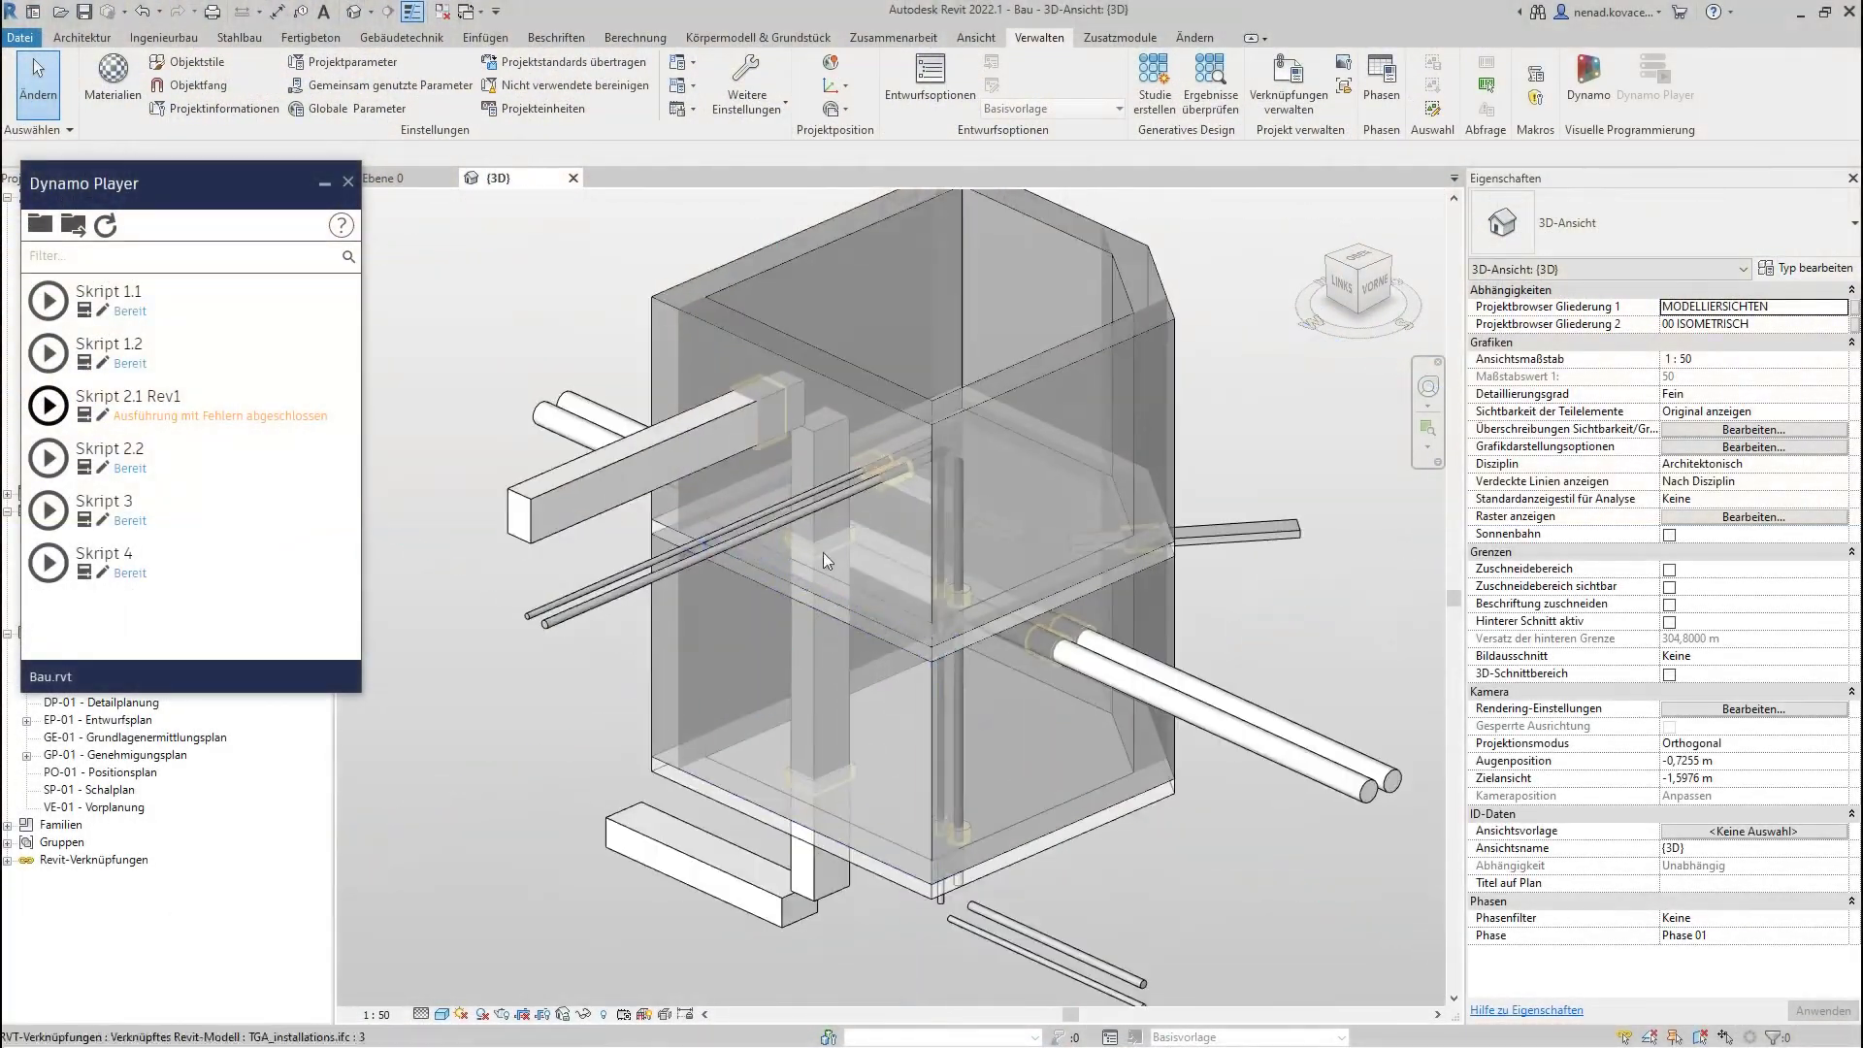
scroll(825, 551, "down", 2)
middle_click_drag(935, 702, 990, 697, "shift")
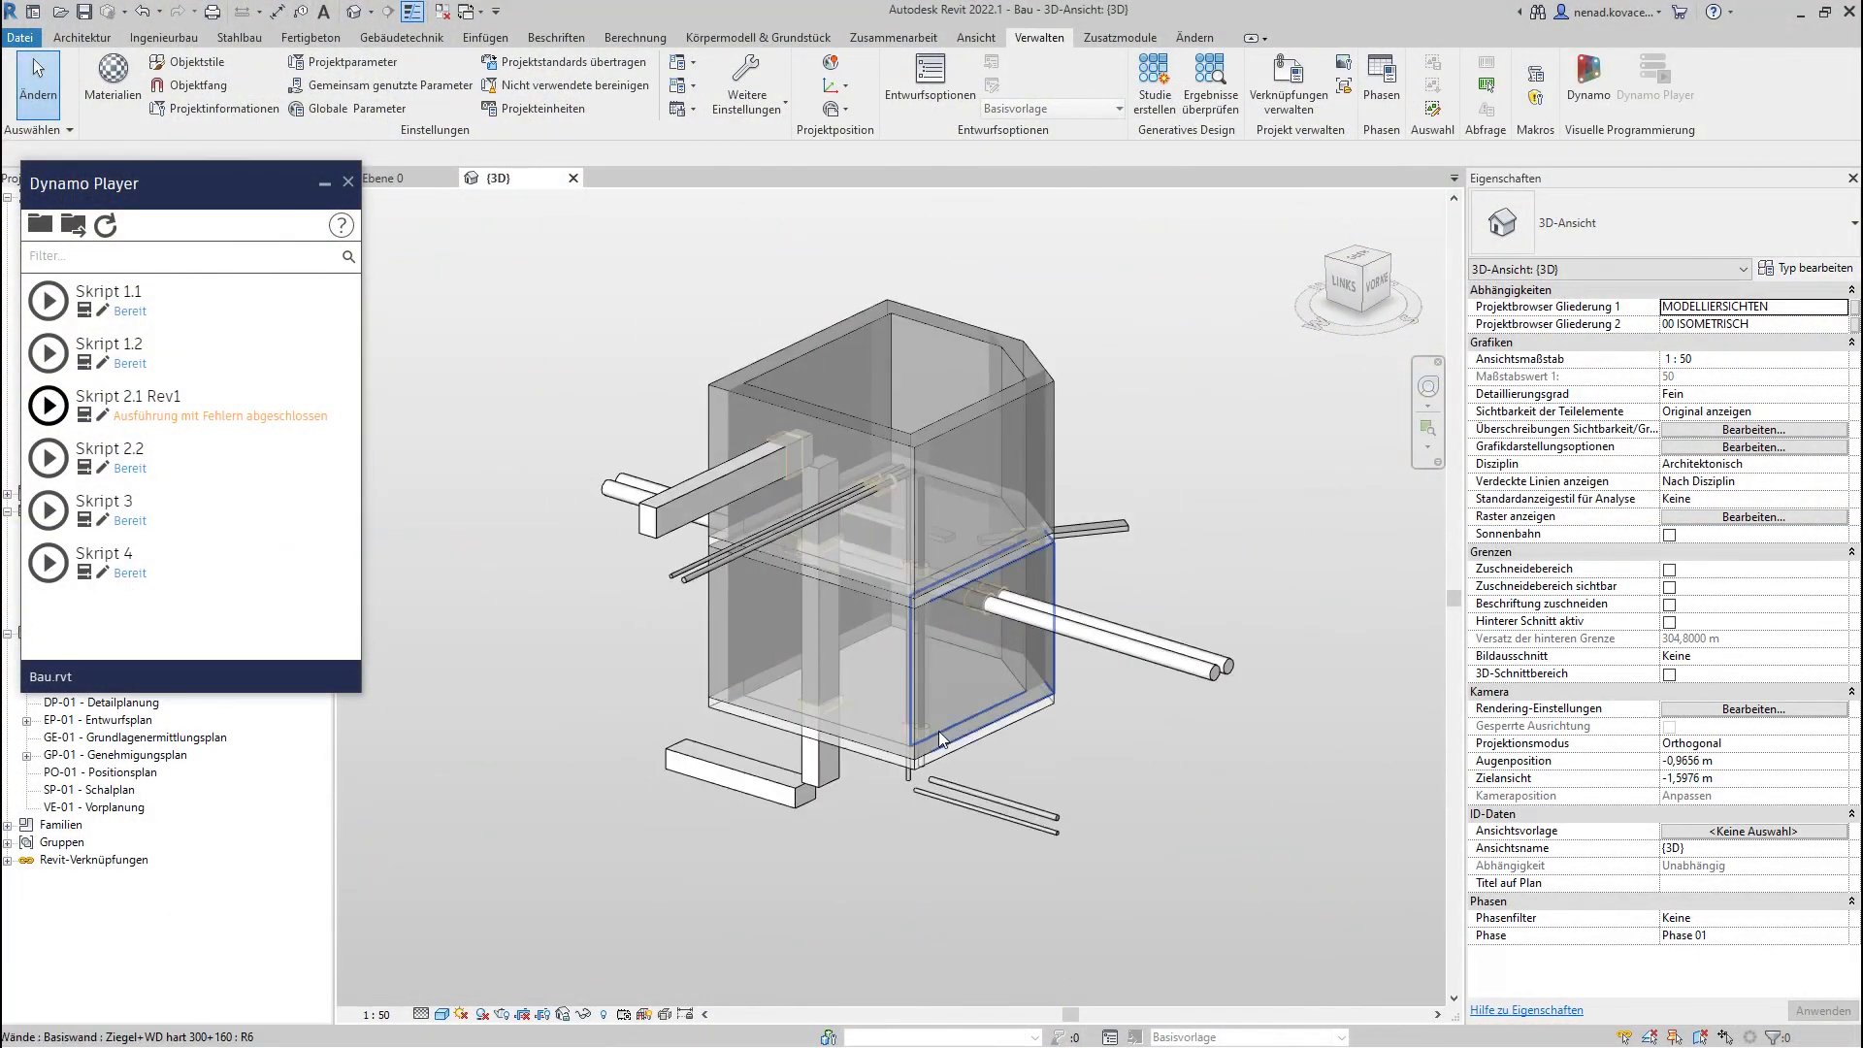
- Run Skript 2.2 to cut the walls and floor slabs at the provisions, and hide the linked installations in the 3D view
left_click(48, 458)
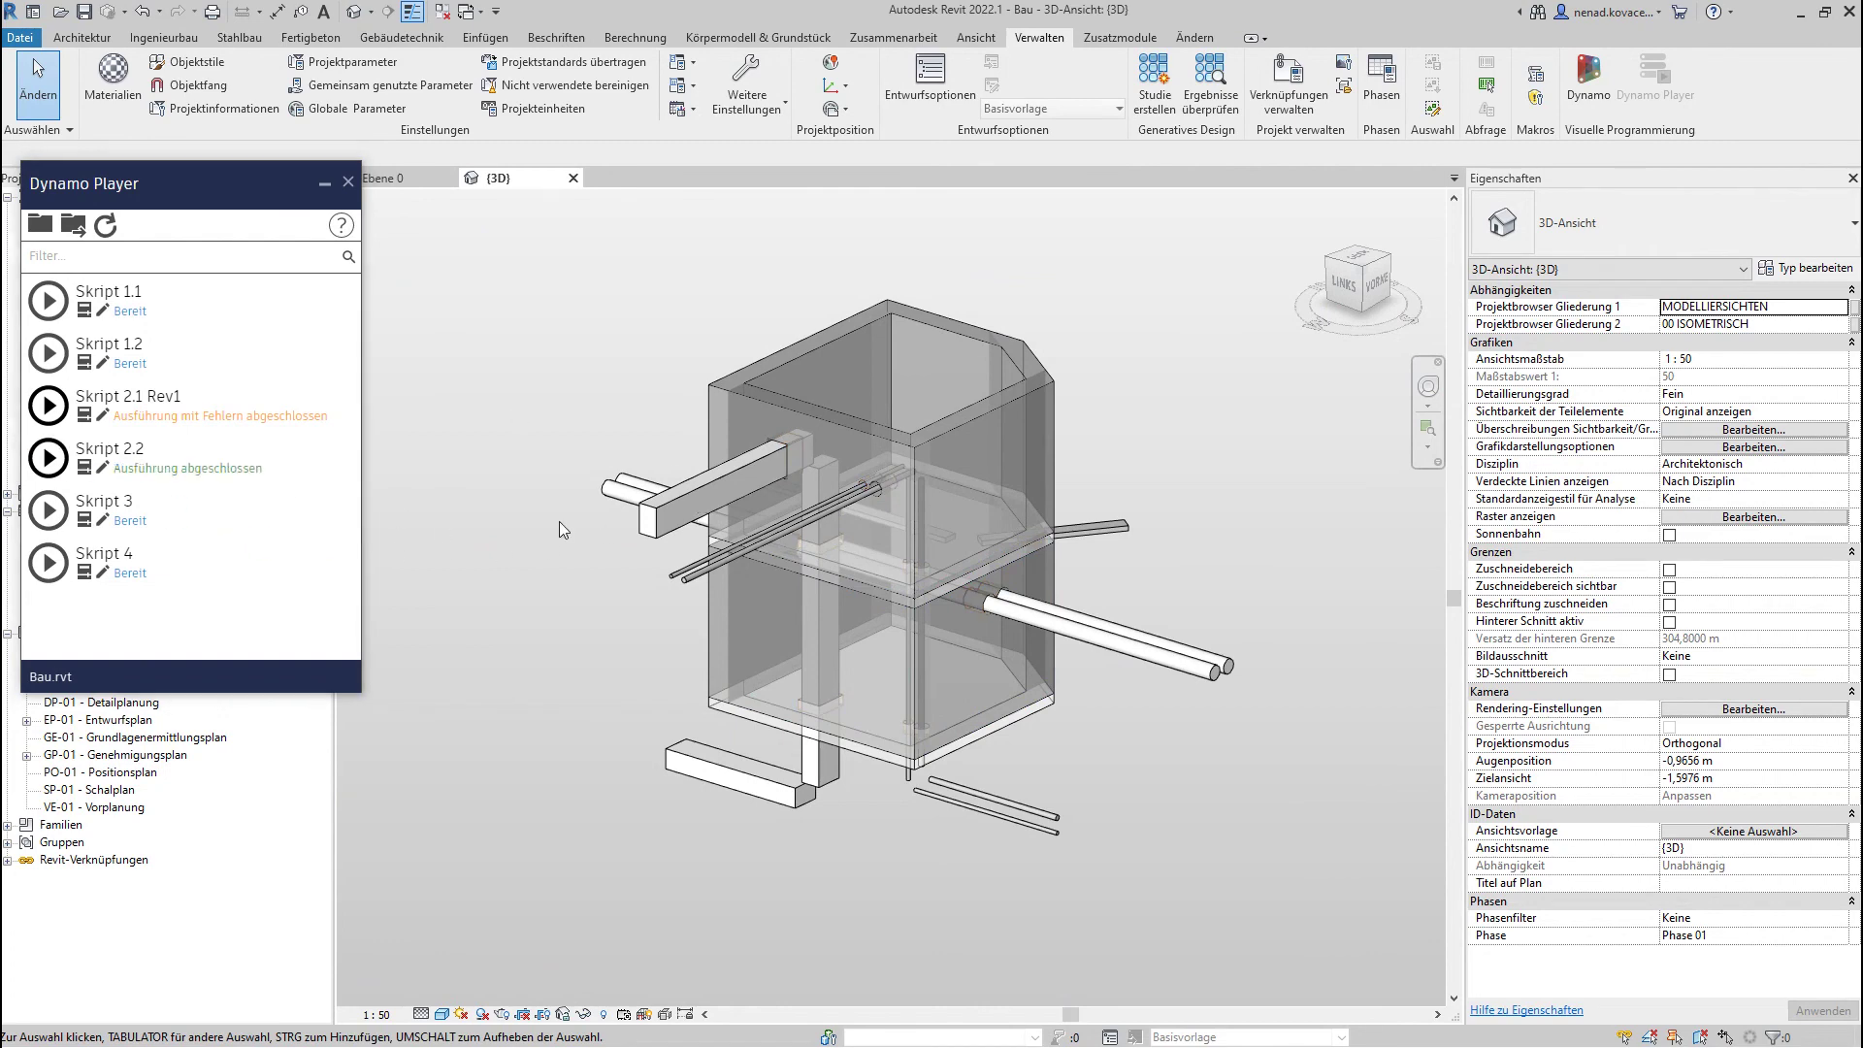
key("v")
key("g")
left_click(1257, 247)
left_click(698, 350)
left_click(1231, 906)
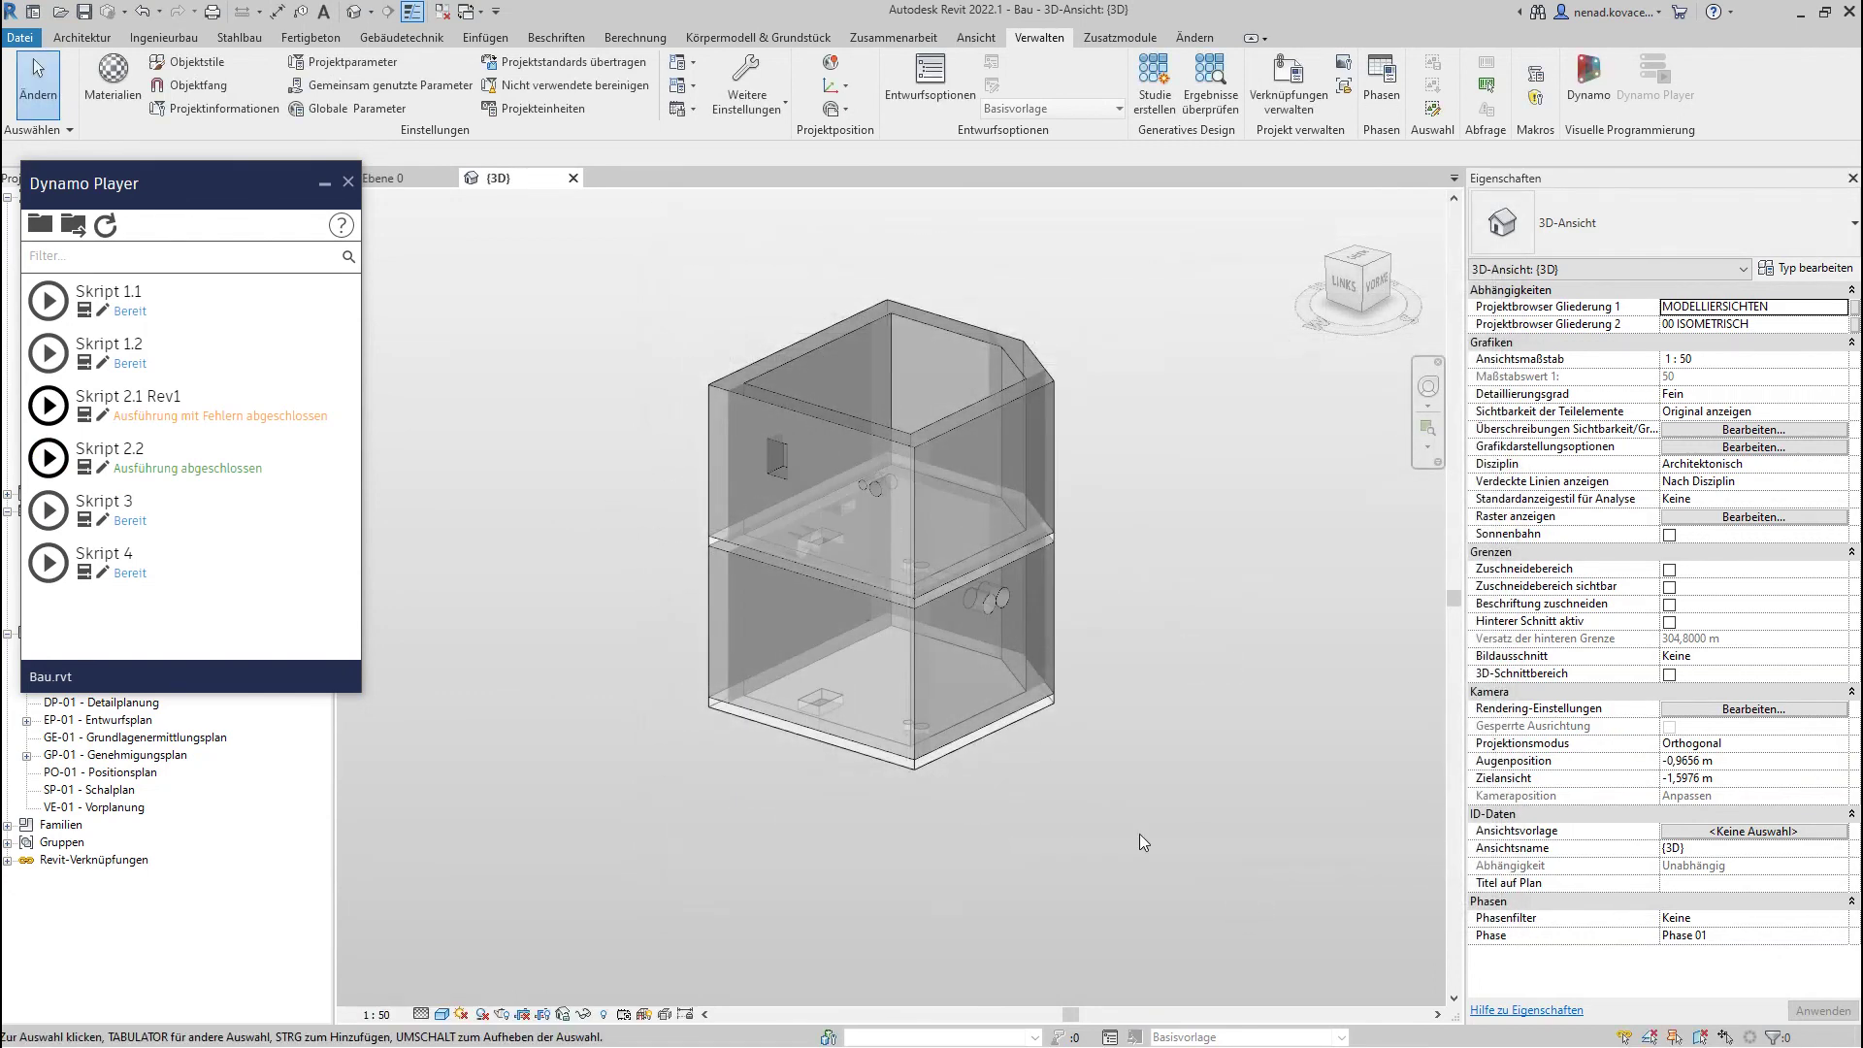
- Examine the openings cut into the walls and floor slabs from several sides of the building
scroll(882, 557, "up", 2)
middle_click_drag(933, 784, 854, 980, "shift")
middle_click_drag(960, 485, 521, 958, "shift")
middle_click_drag(793, 721, 1048, 752, "shift")
middle_click_drag(1048, 752, 1011, 629, "shift")
scroll(1172, 458, "down", 2)
middle_click_drag(1174, 622, 1181, 595, "shift")
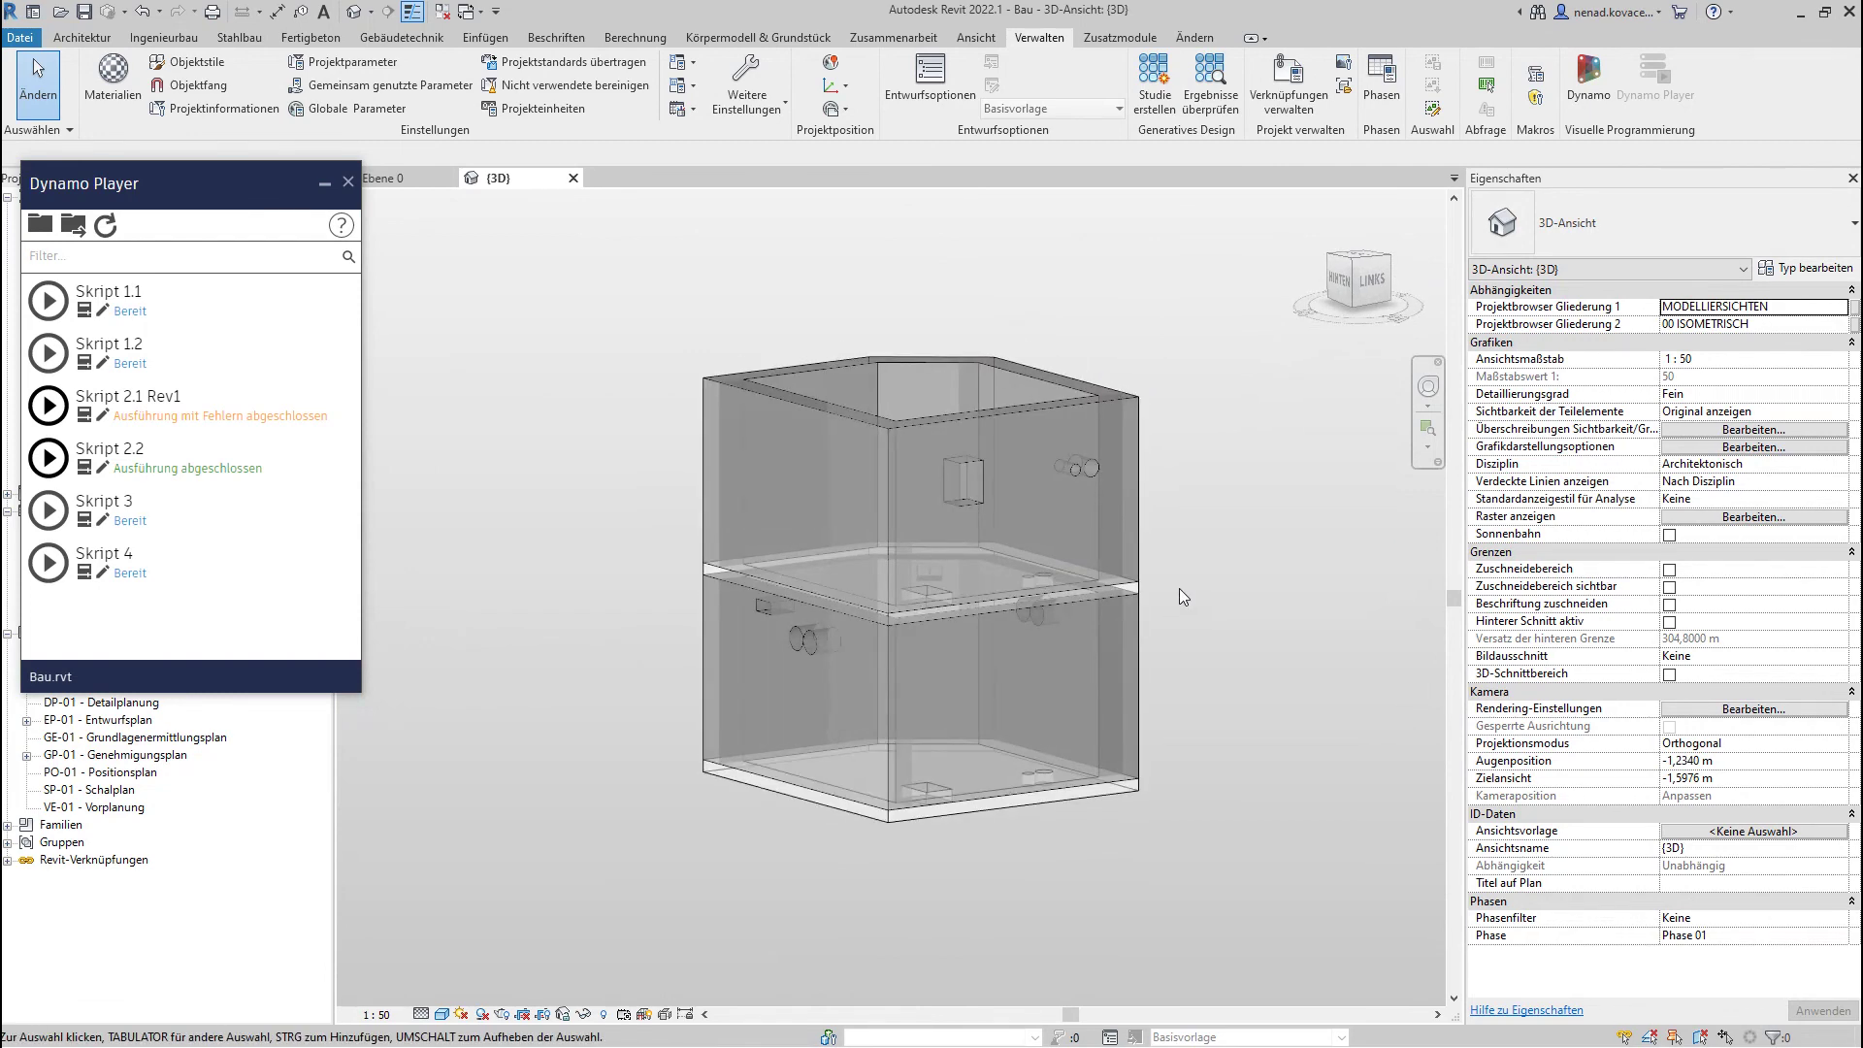